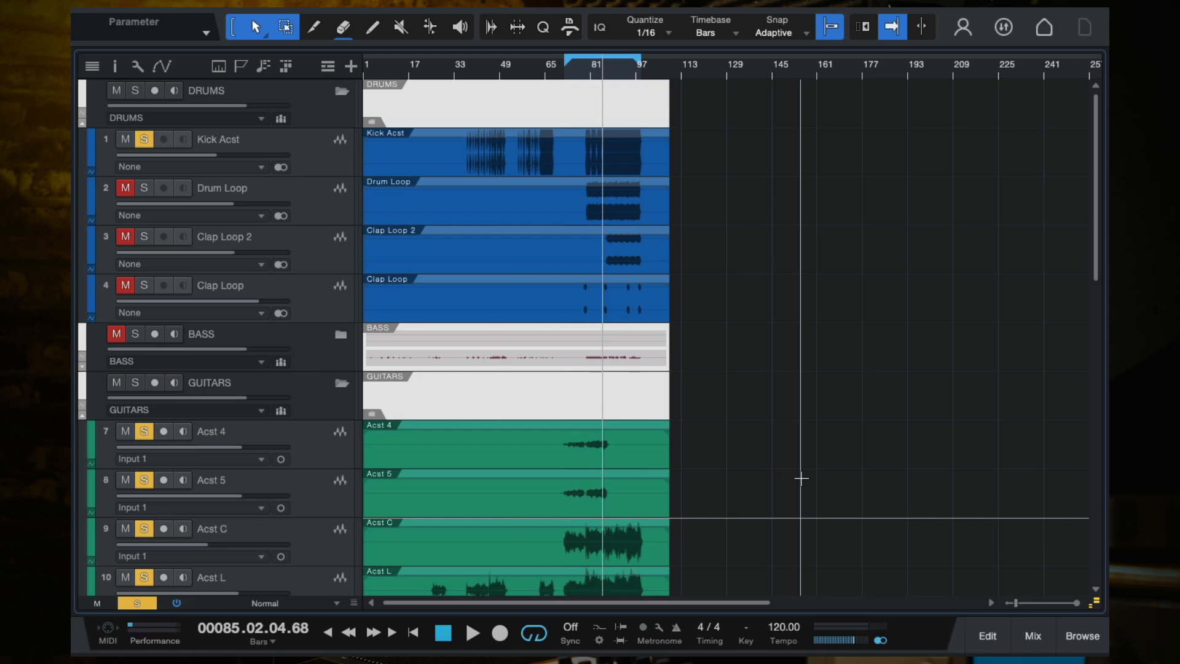
# - Look over the track list from the DRUMS folder down to LEAD VOX and briefly view the mixer
pyautogui.scroll(-10, 801, 478)
pyautogui.scroll(10, 798, 477)
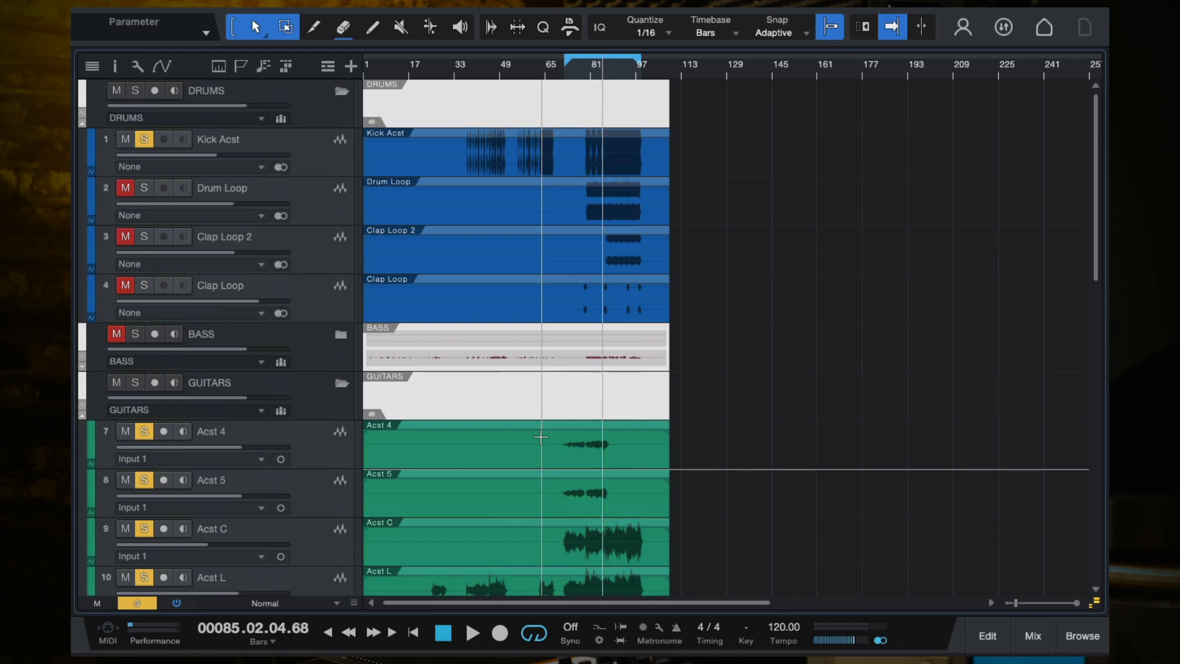
pyautogui.scroll(-10, 772, 500)
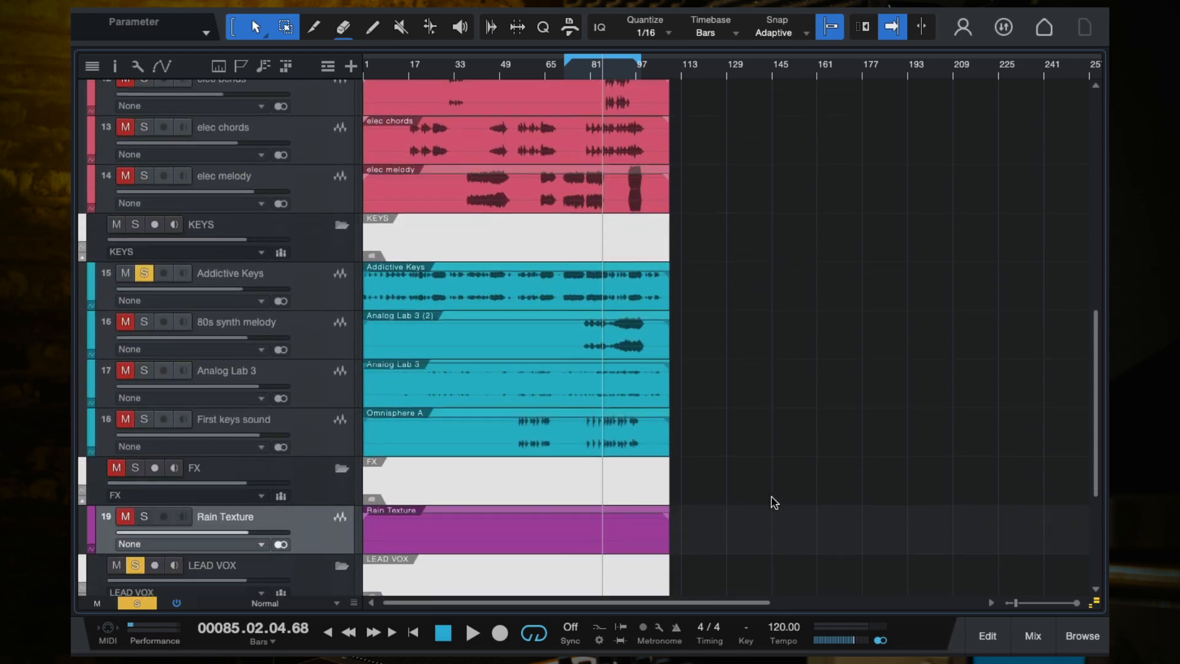
pyautogui.scroll(-5, 774, 503)
pyautogui.scroll(15, 773, 502)
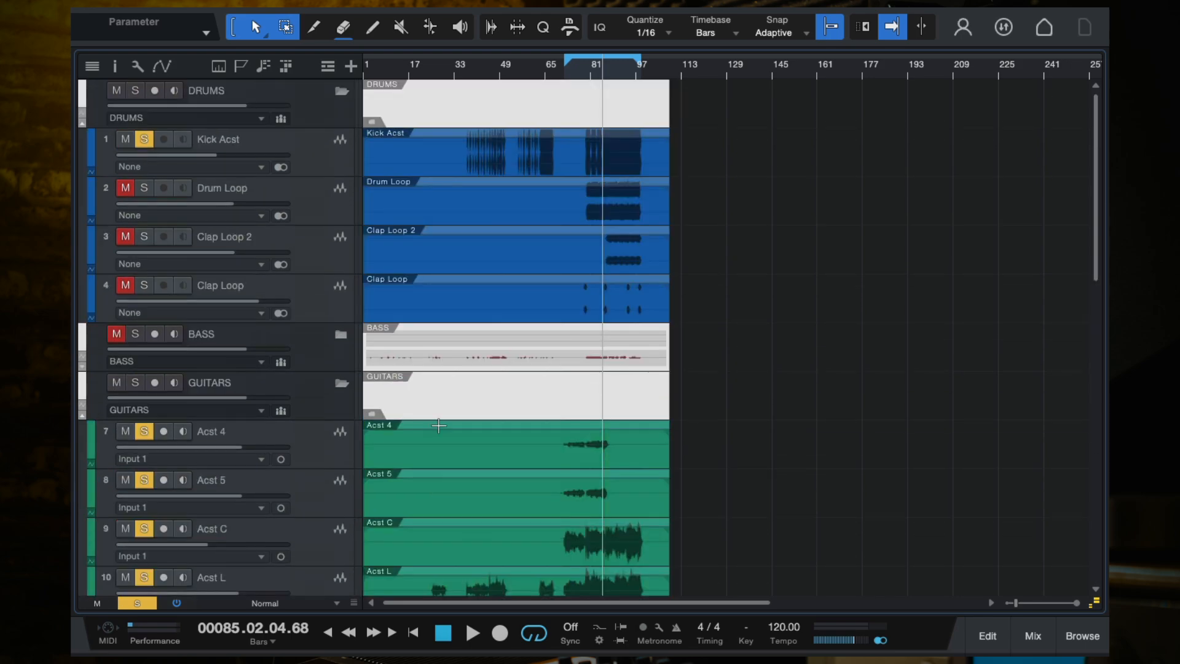
pyautogui.click(336, 198)
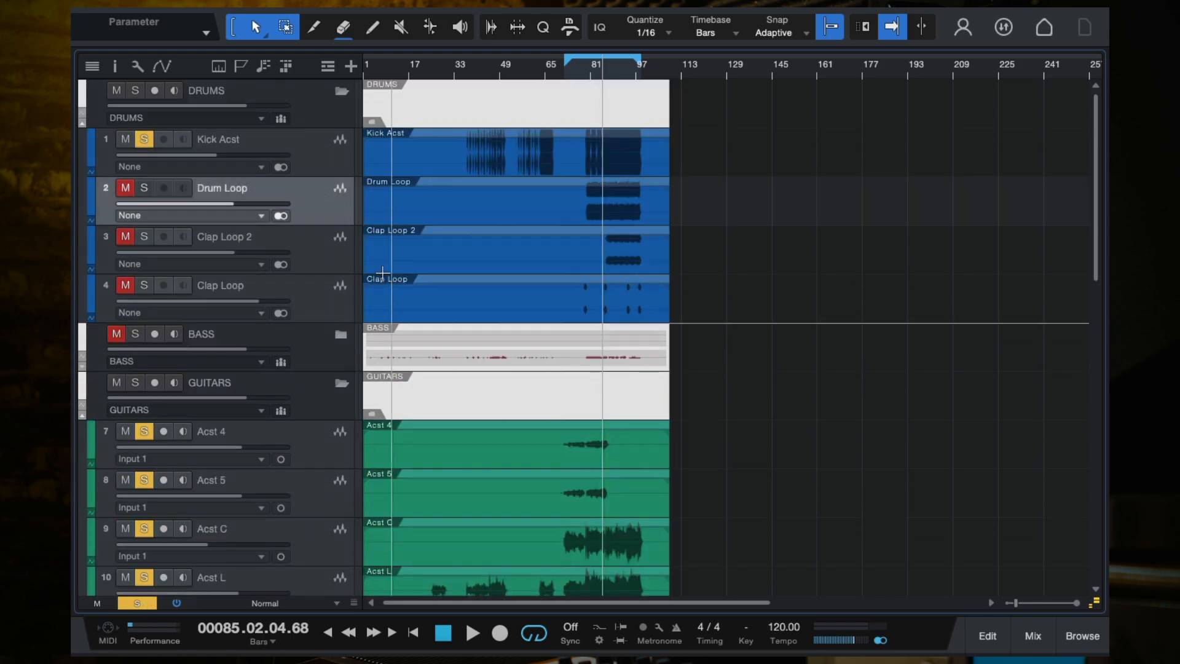
pyautogui.press('F3')
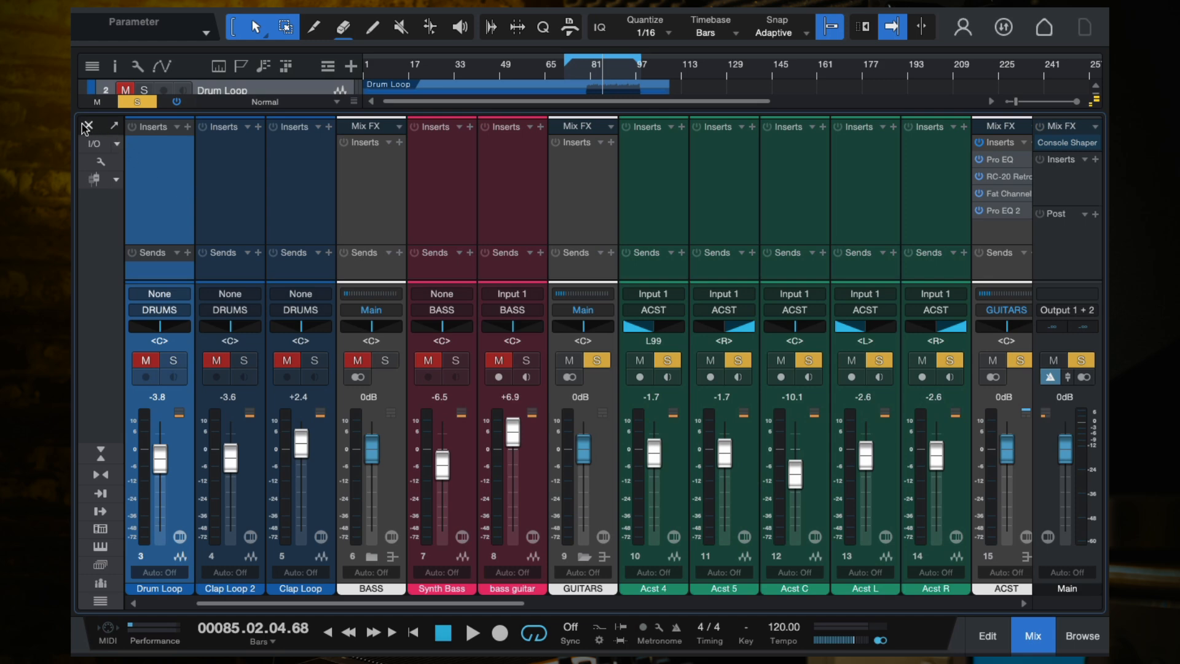
pyautogui.press('F3')
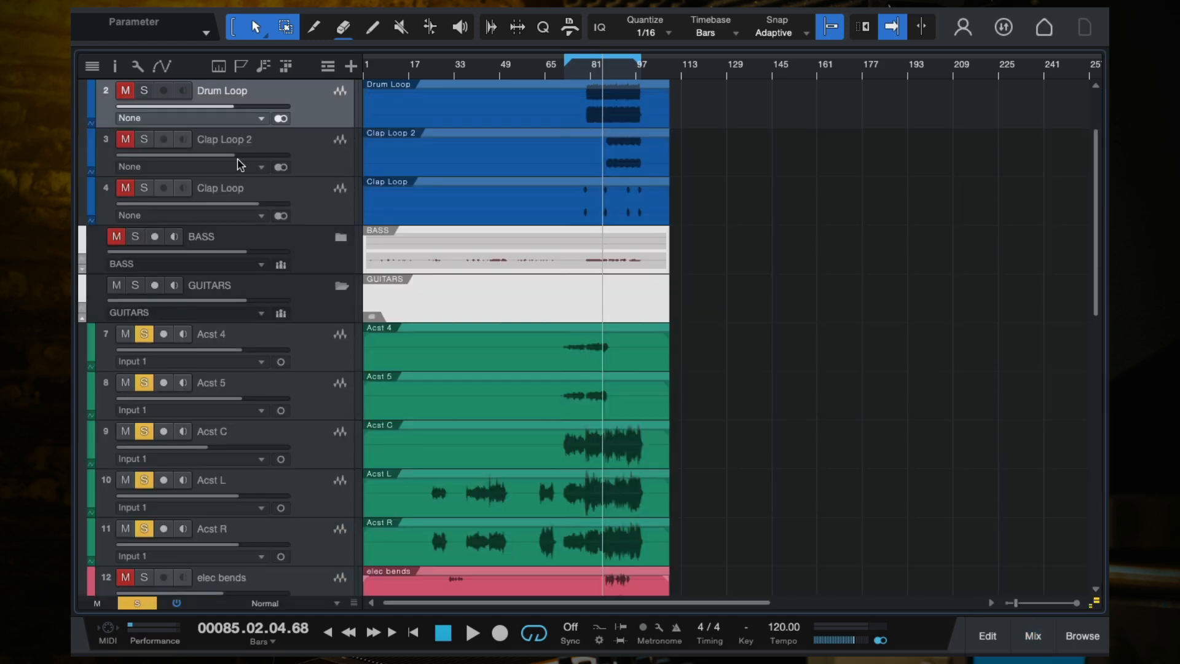
# - Examine the individual drum, guitar and keys tracks grouped under their folders in the arrangement
pyautogui.click(303, 152)
pyautogui.scroll(2, 508, 182)
pyautogui.scroll(-4, 552, 205)
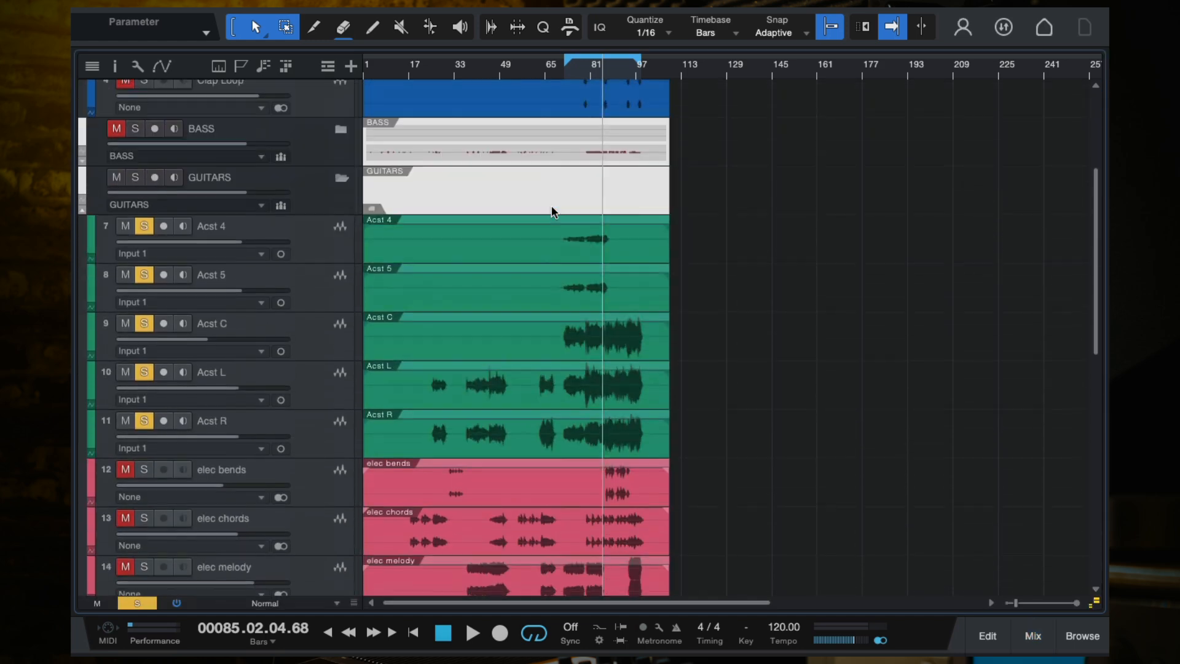
pyautogui.click(337, 230)
pyautogui.scroll(-4, 458, 364)
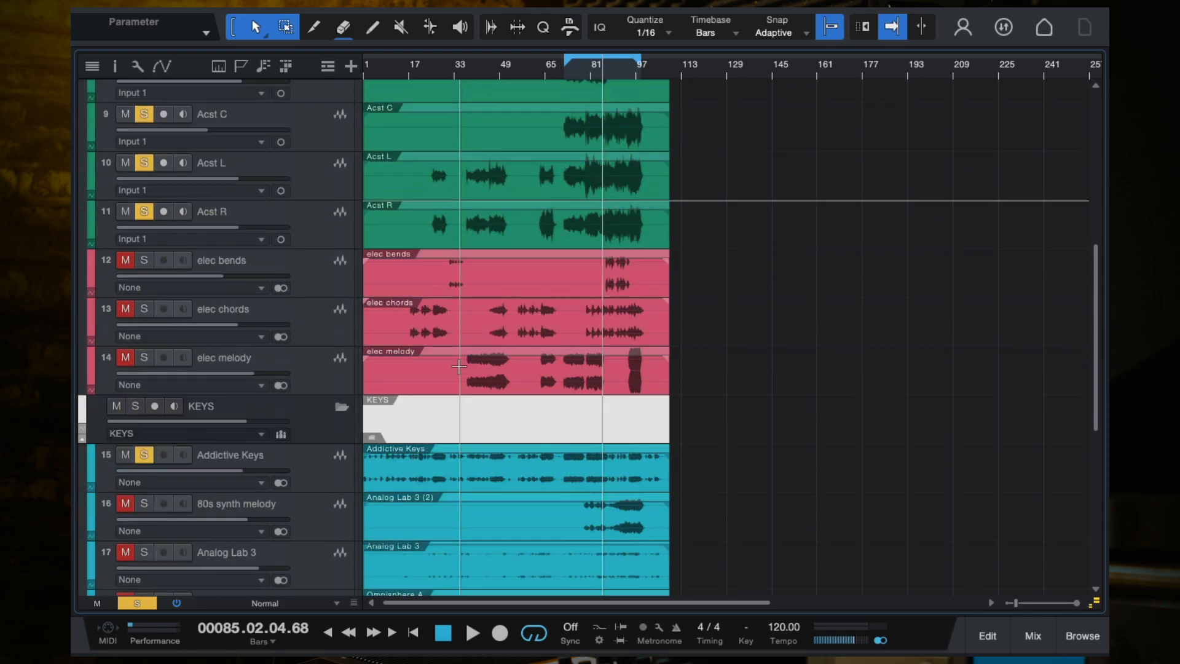
pyautogui.click(302, 359)
pyautogui.scroll(-3, 313, 354)
pyautogui.click(324, 346)
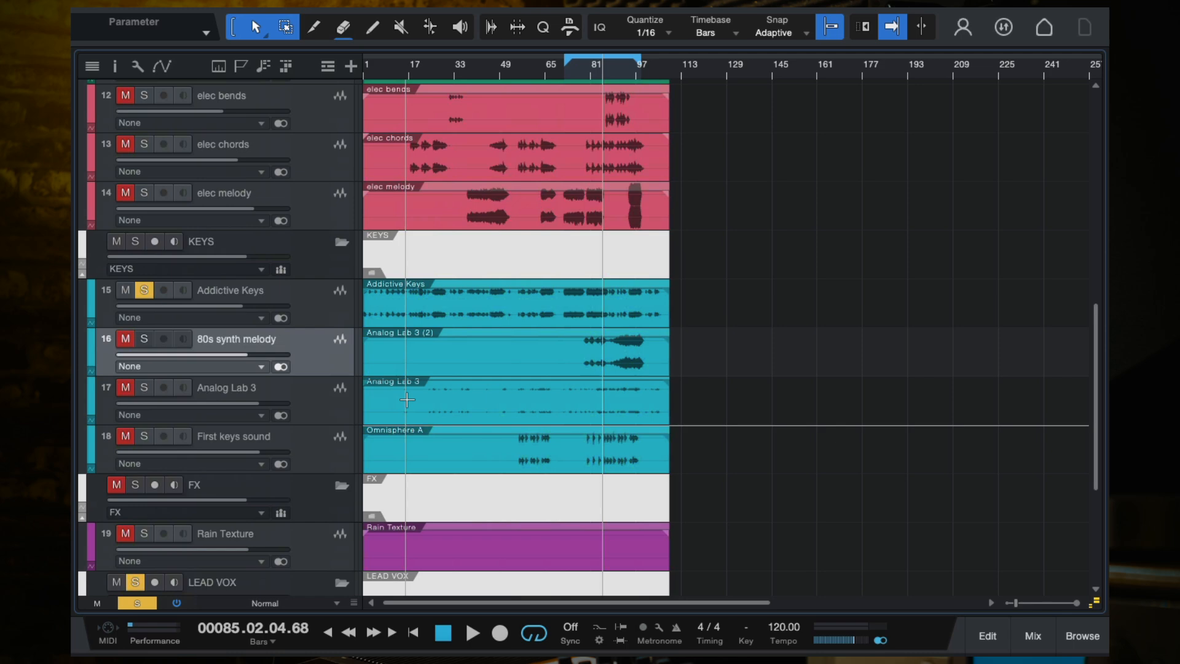
pyautogui.scroll(4, 861, 467)
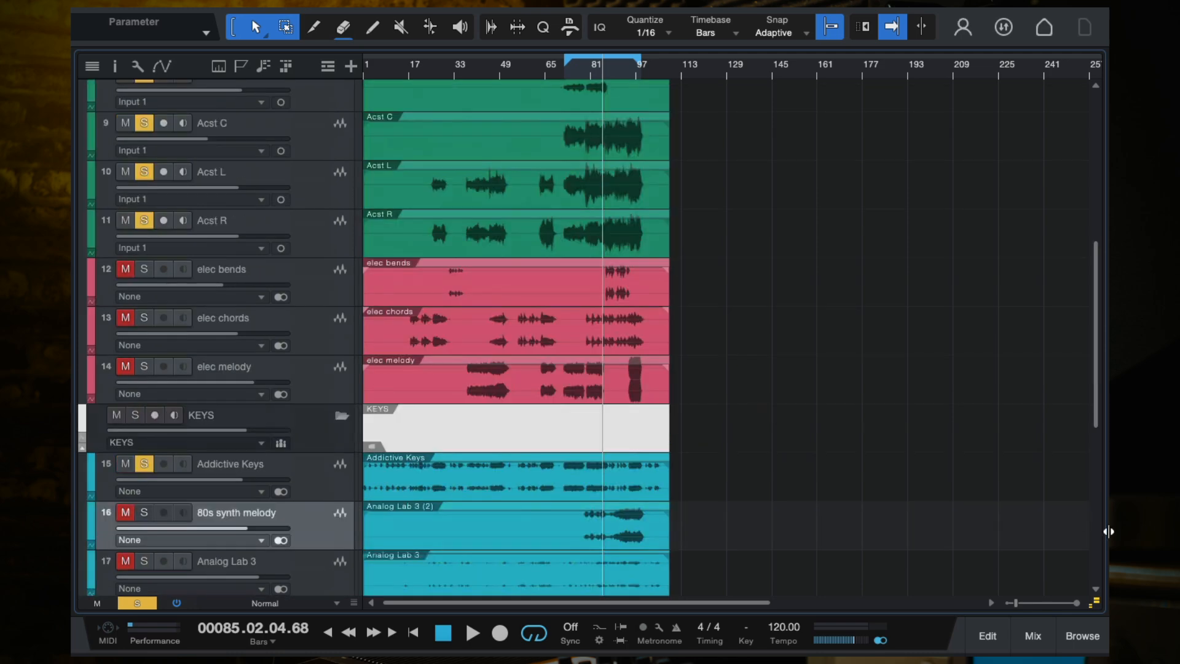
# - Open the mixer and inspect the Main output and the BG VOX, LEAD VOX, FX and KEYS bus channels
pyautogui.click(1036, 637)
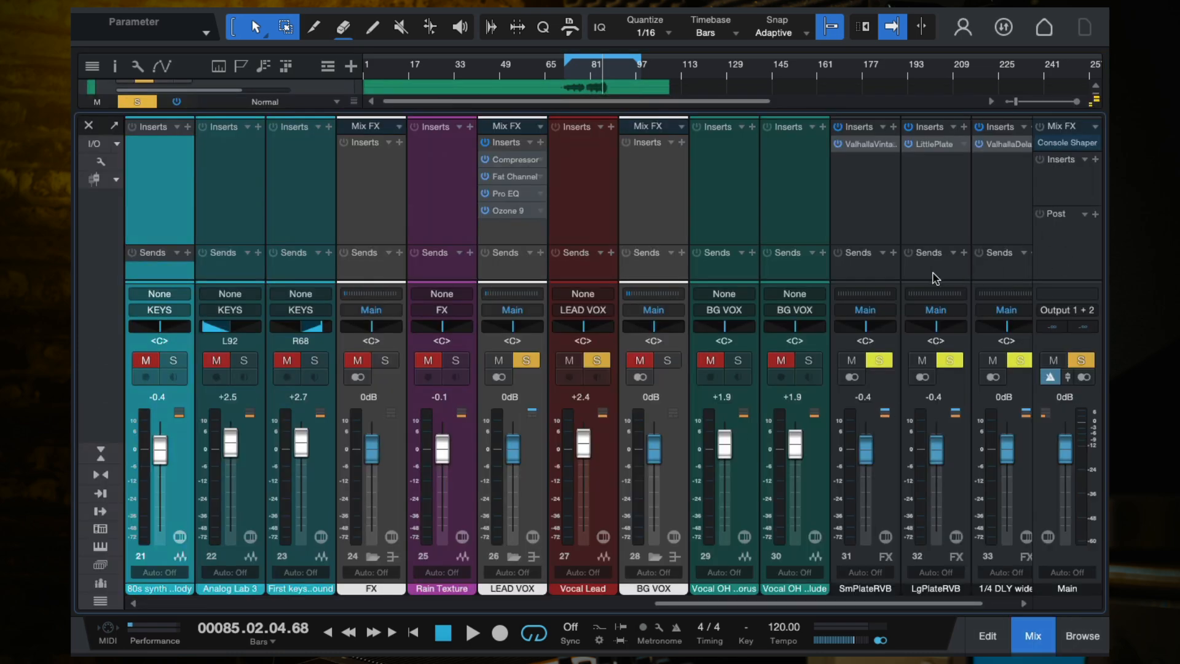
pyautogui.click(1067, 254)
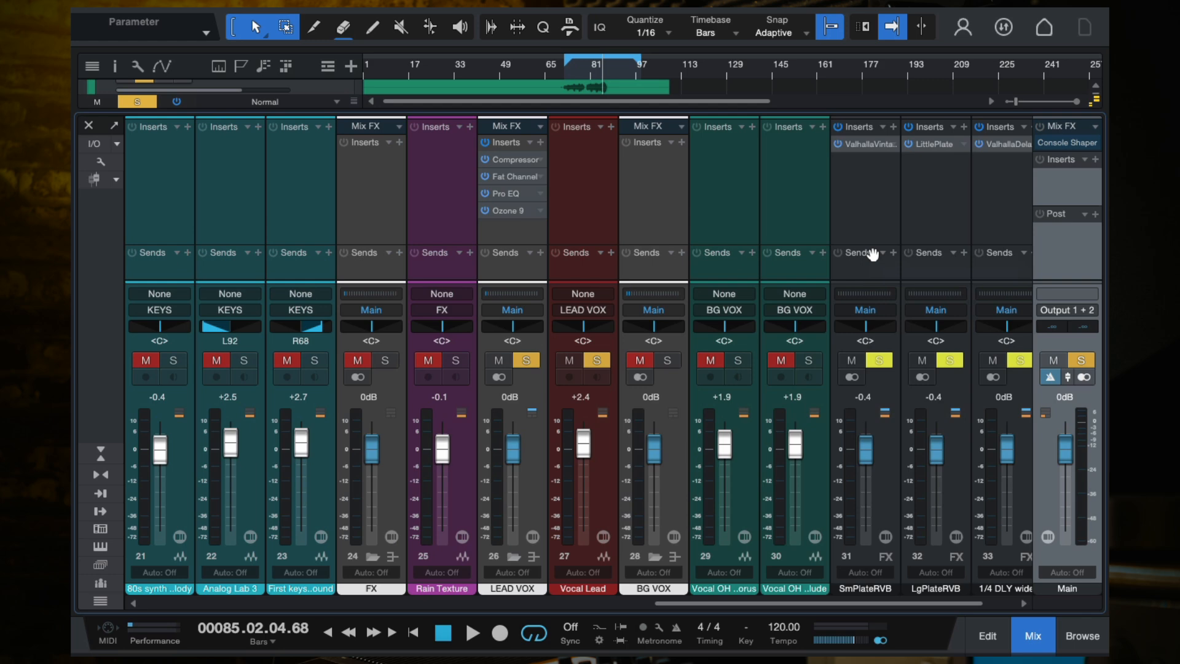
pyautogui.click(662, 222)
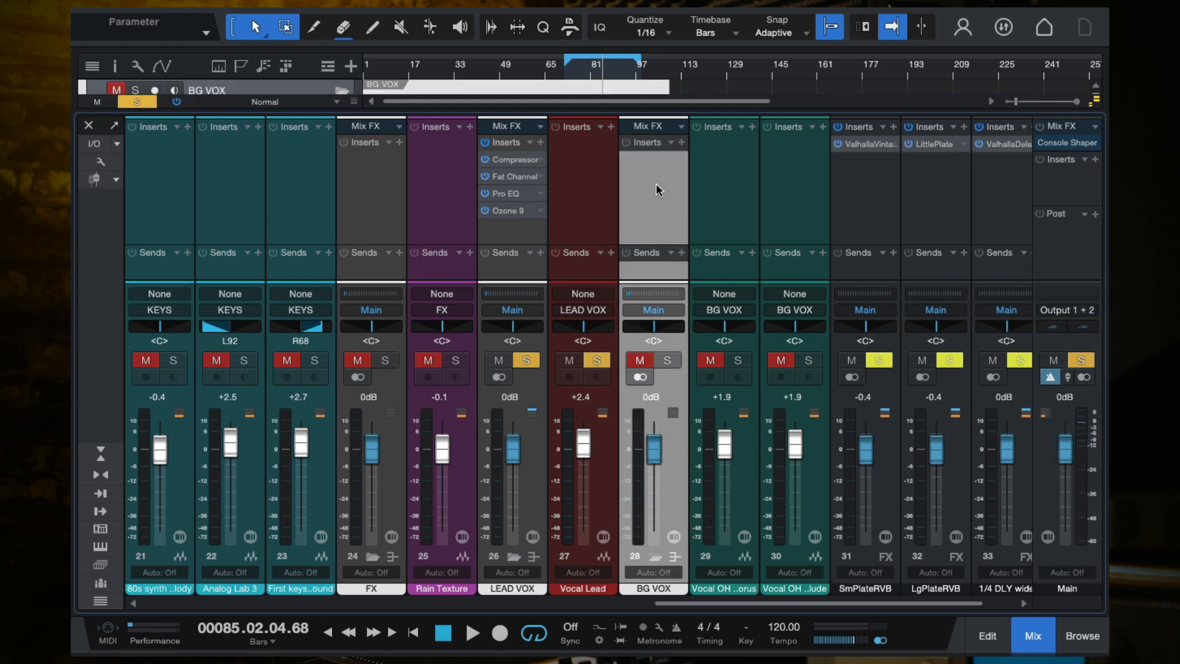
pyautogui.click(501, 233)
pyautogui.hscroll(-2, 481, 255)
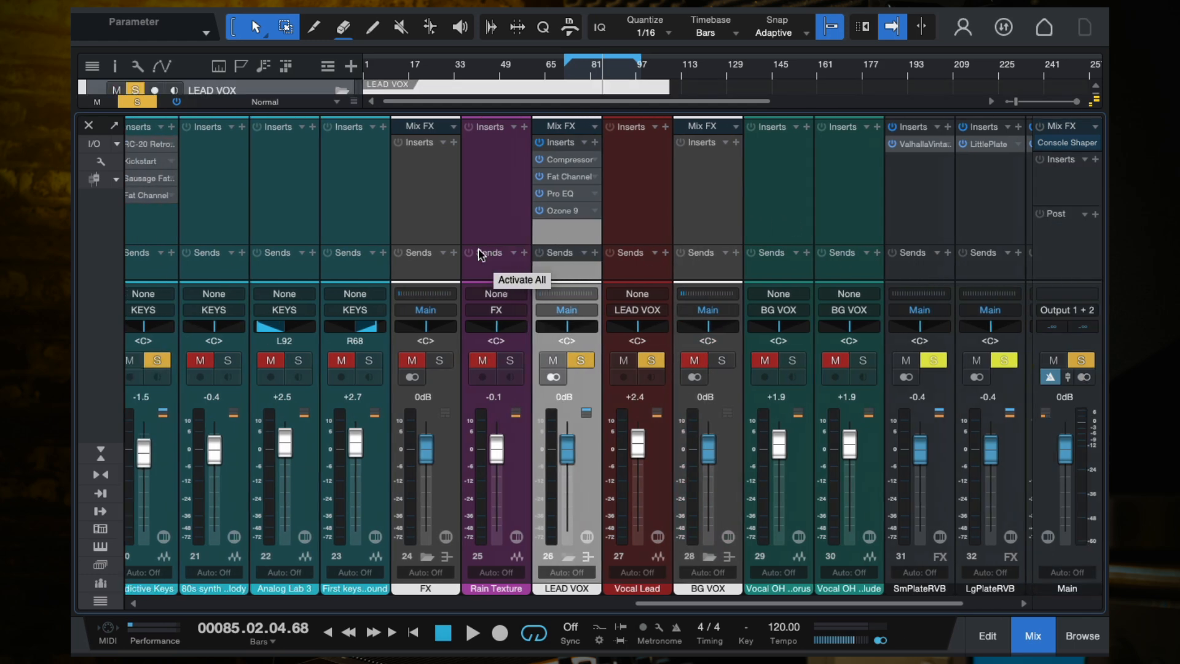
pyautogui.click(450, 197)
pyautogui.hscroll(-5, 449, 196)
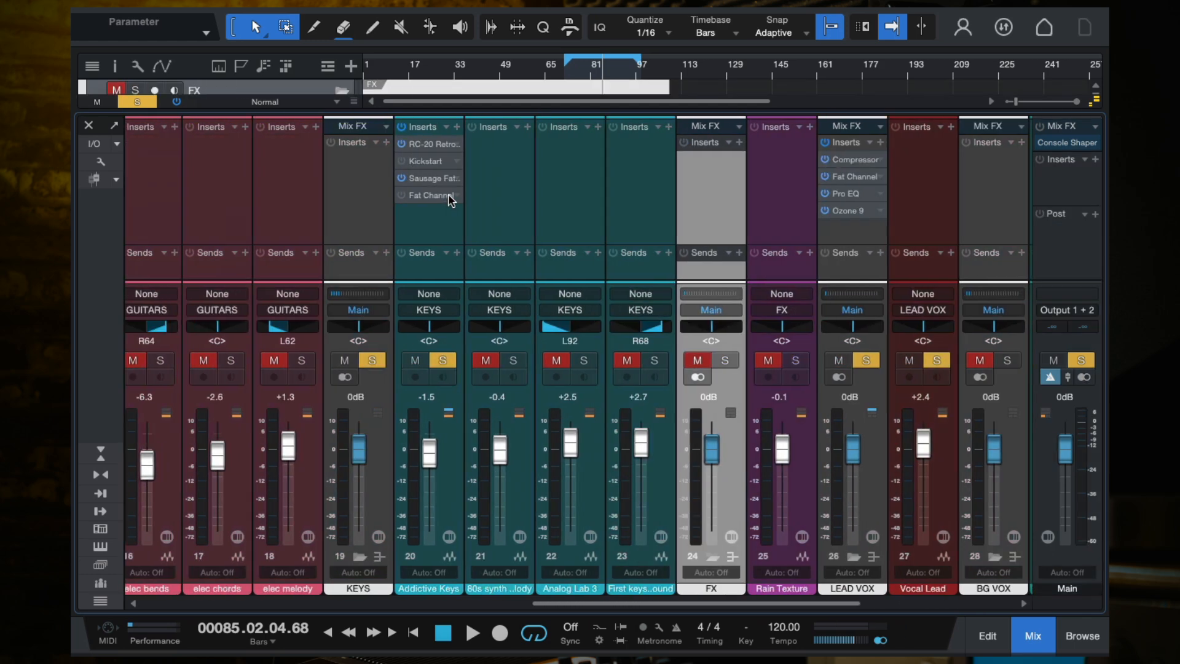
pyautogui.click(371, 192)
# - Inspect the DRUMS, BASS and GUITARS bus channels at the start of the mixer
pyautogui.hscroll(-5, 372, 192)
pyautogui.hscroll(-6, 465, 297)
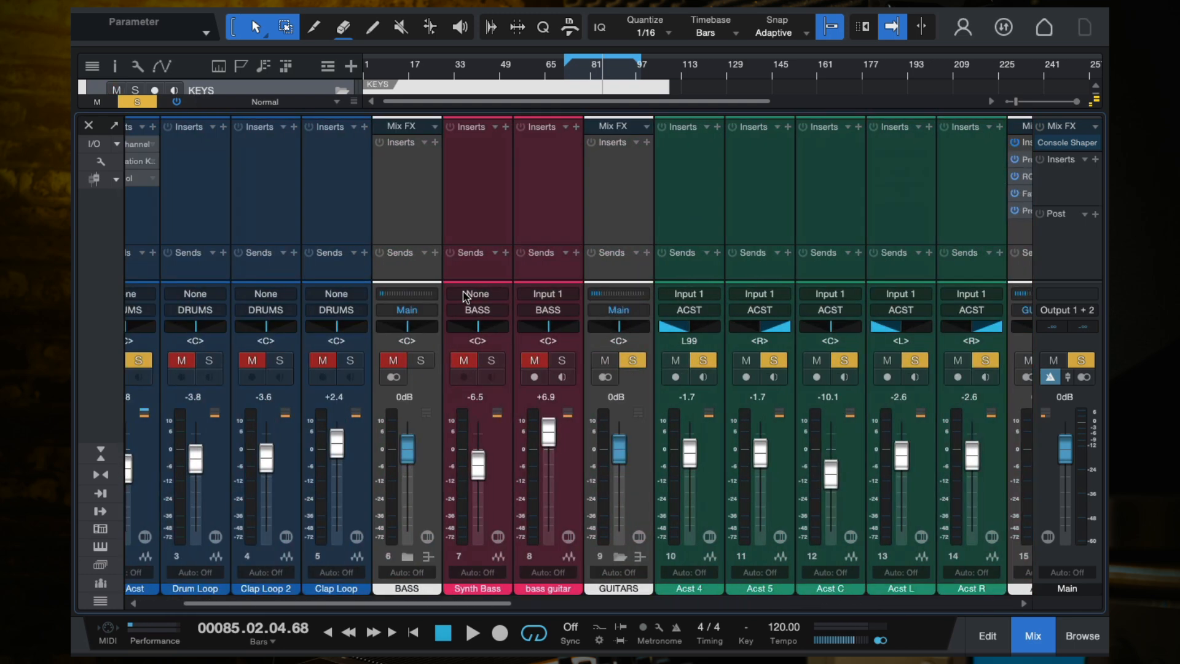
pyautogui.hscroll(-2, 326, 343)
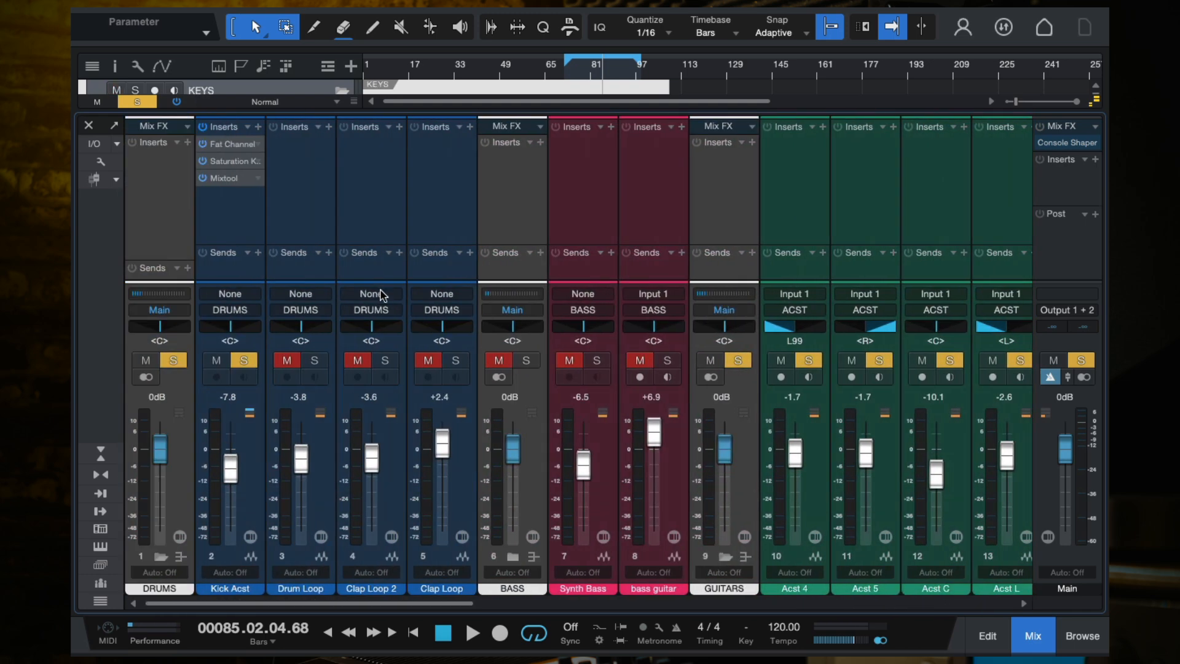
pyautogui.click(173, 211)
pyautogui.click(536, 198)
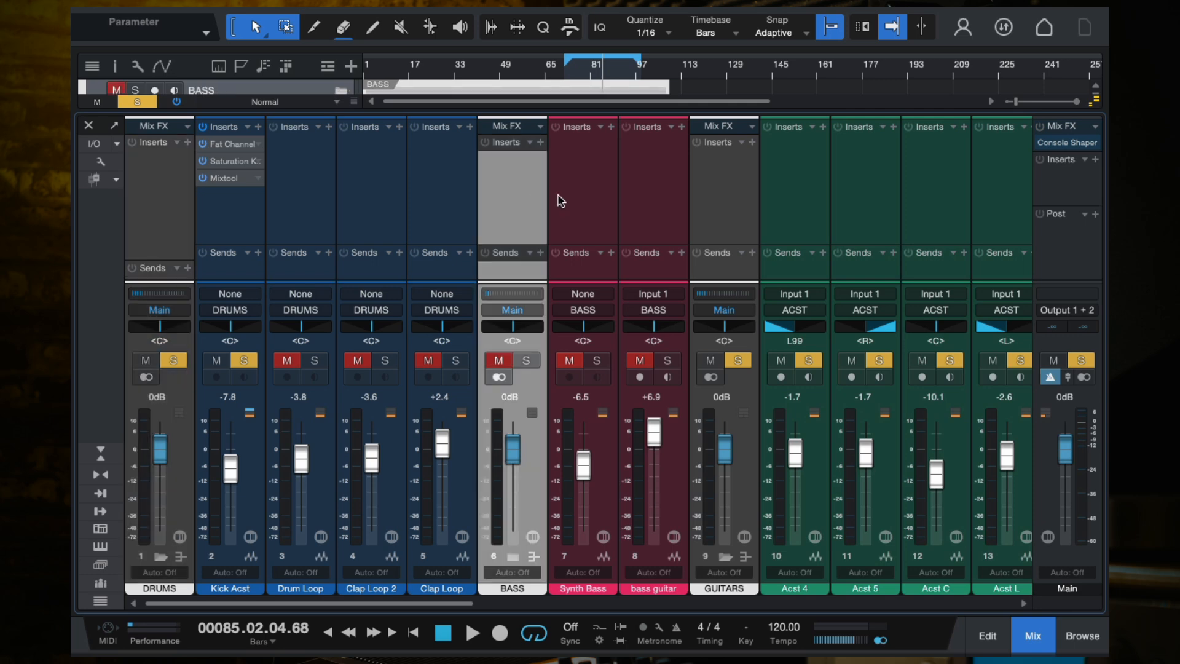
pyautogui.click(722, 218)
pyautogui.hscroll(5, 786, 264)
pyautogui.hscroll(-5, 785, 266)
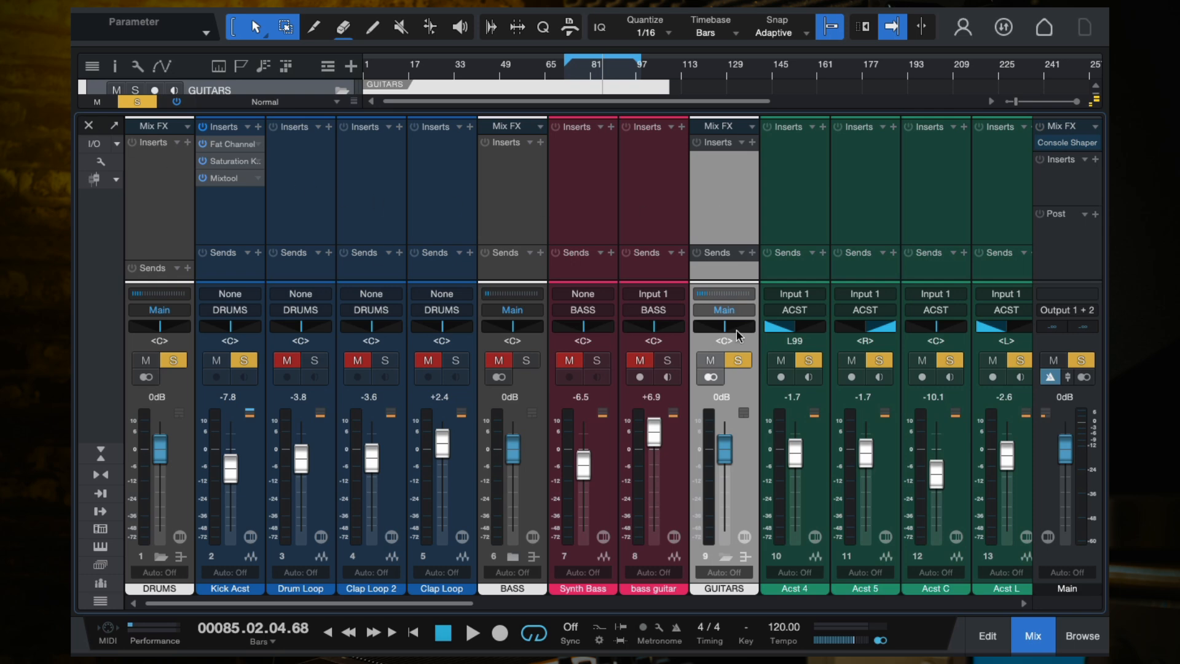
# - Turn off all solos and play the full mix inside the loop range, jumping ahead to about bar 79
pyautogui.click(139, 103)
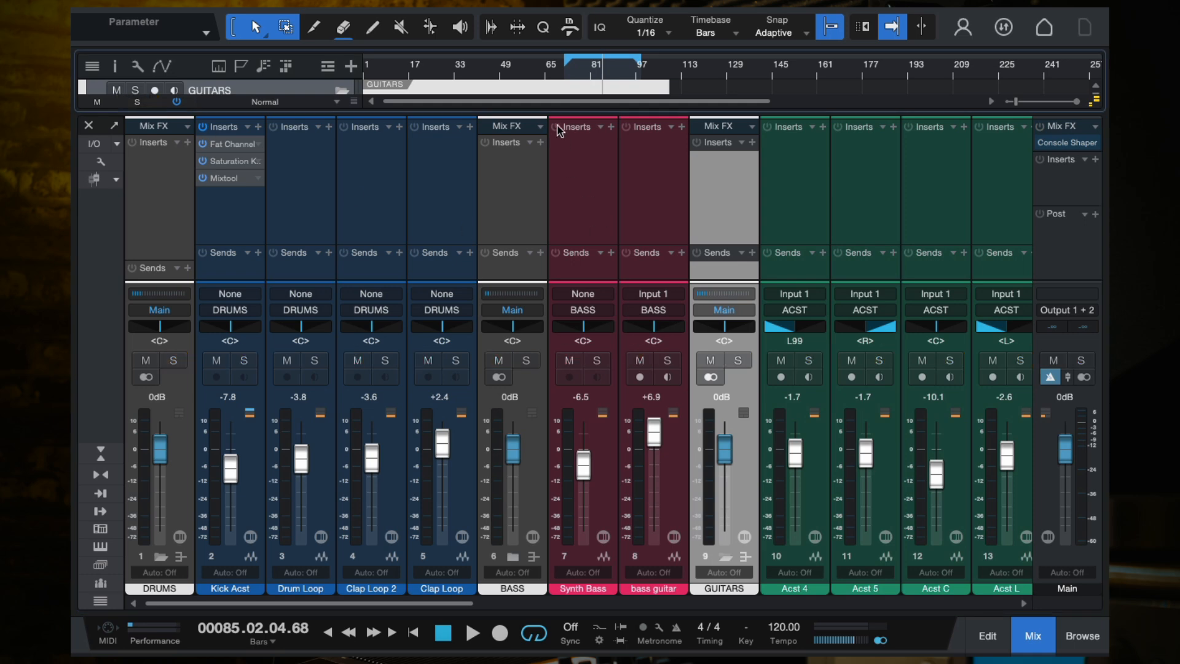
pyautogui.click(571, 71)
pyautogui.press('space')
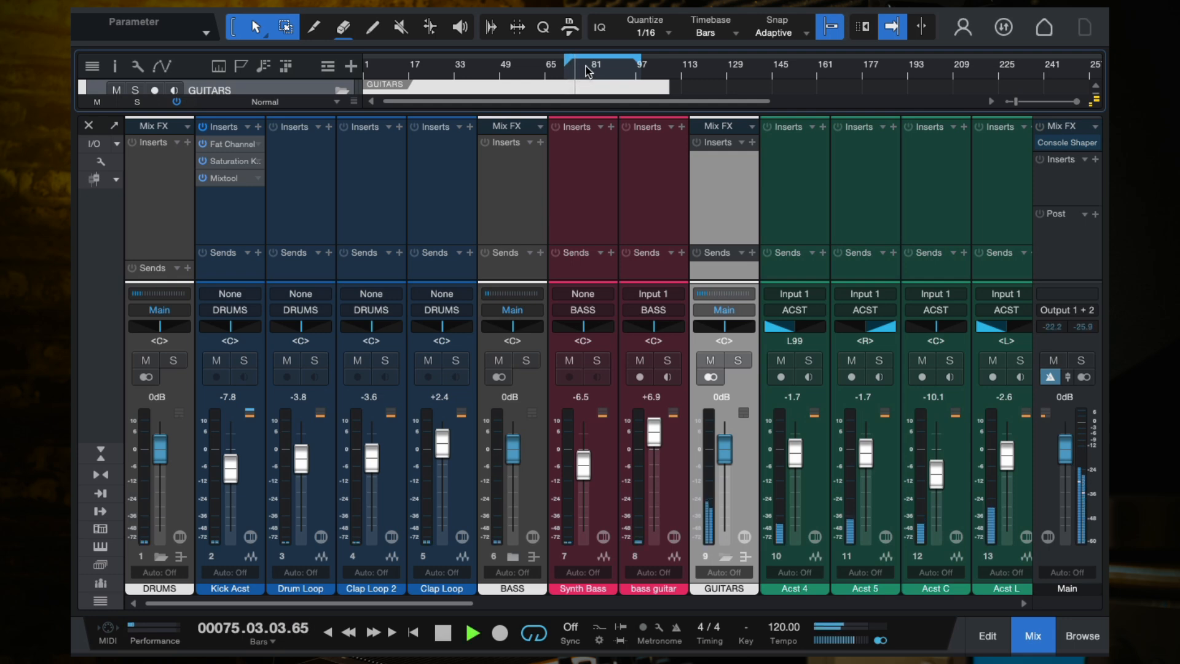
pyautogui.click(587, 71)
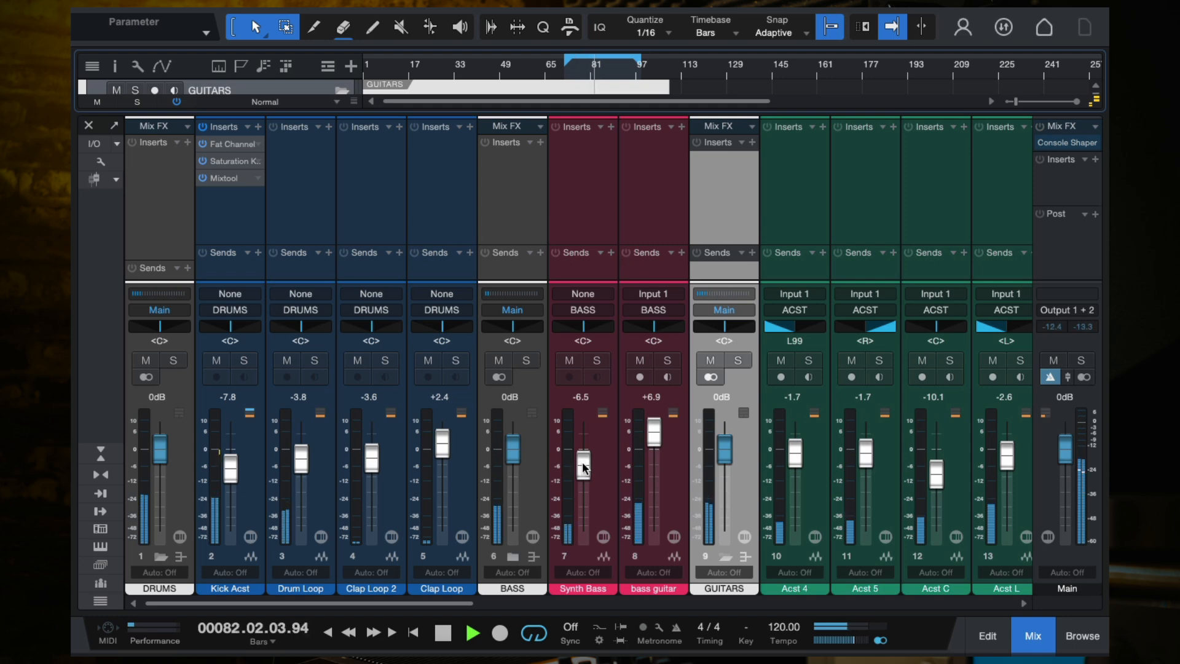
# - Lower the bass guitar volume to +3.5 dB and the Kick Acst volume to -8.7 dB during playback
pyautogui.moveTo(652, 433)
pyautogui.mouseDown()
pyautogui.moveTo(653, 473)
pyautogui.moveTo(654, 430)
pyautogui.moveTo(655, 440)
pyautogui.mouseUp()
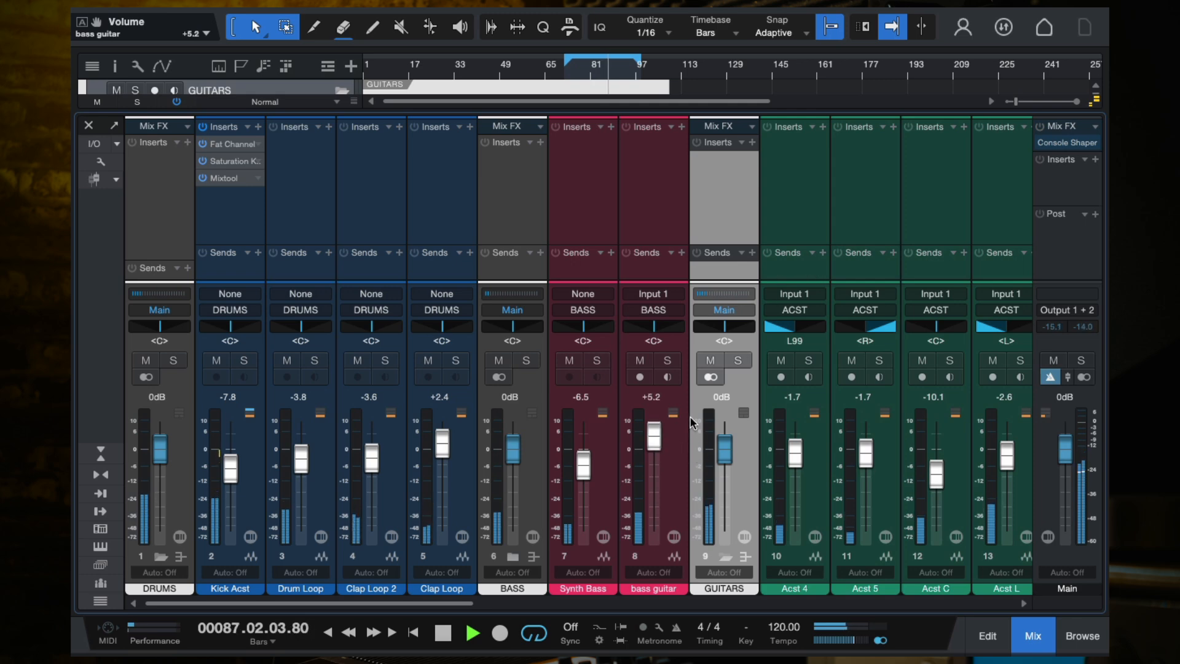
pyautogui.hscroll(3, 691, 418)
pyautogui.hscroll(-3, 410, 490)
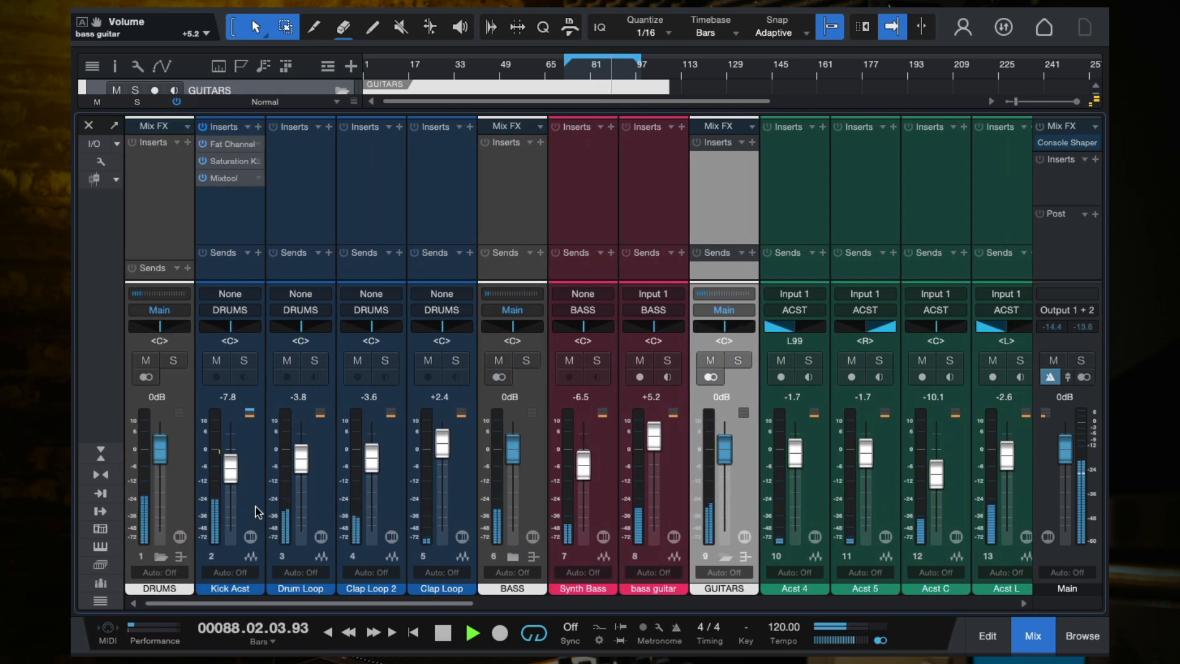
pyautogui.moveTo(230, 473); pyautogui.dragTo(230, 478)
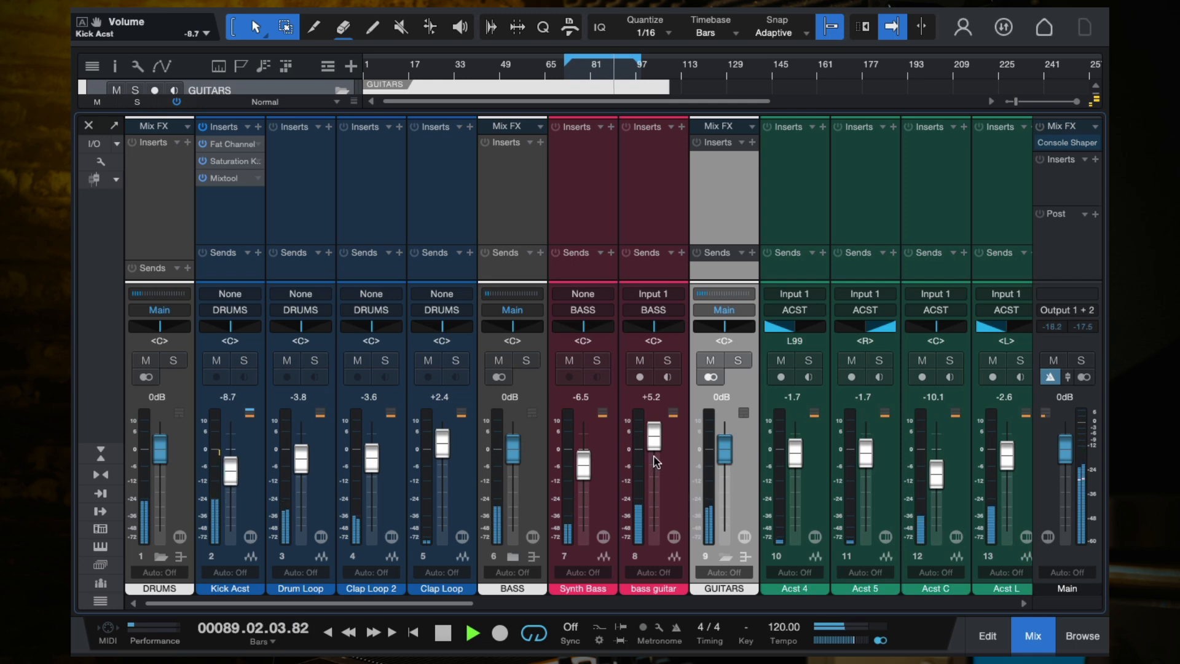
pyautogui.moveTo(653, 443); pyautogui.dragTo(654, 448)
# - Solo the Kick Acst and bass guitar channels and rebalance them, raising the bass guitar volume to +4.5 dB
pyautogui.click(244, 360)
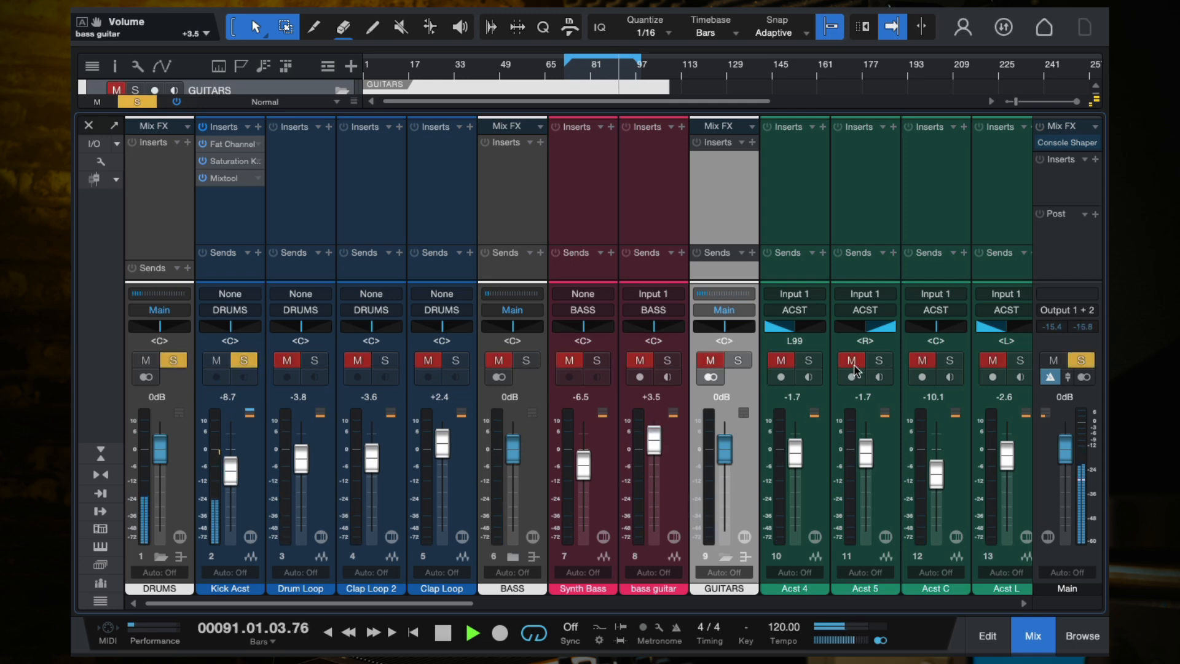
pyautogui.click(668, 361)
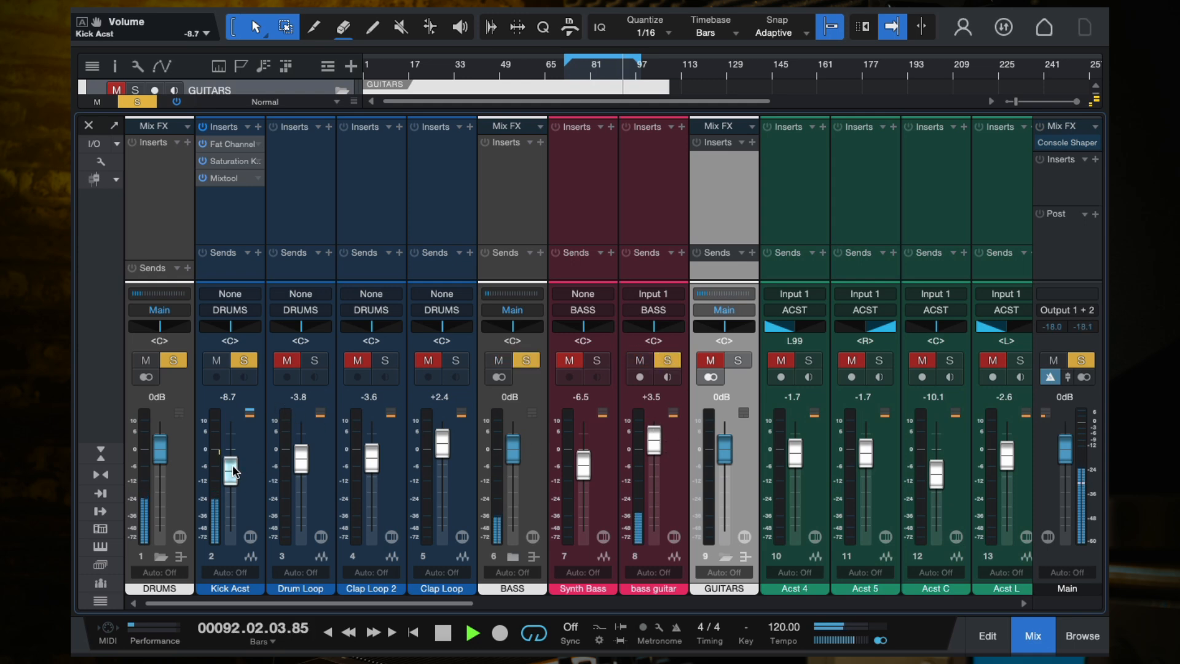
pyautogui.moveTo(231, 471); pyautogui.dragTo(228, 465)
pyautogui.moveTo(657, 441); pyautogui.dragTo(658, 438)
# - Solo the whole DRUMS group to hear it with the bass guitar, and turn off all solos again
pyautogui.click(172, 362)
pyautogui.click(172, 361)
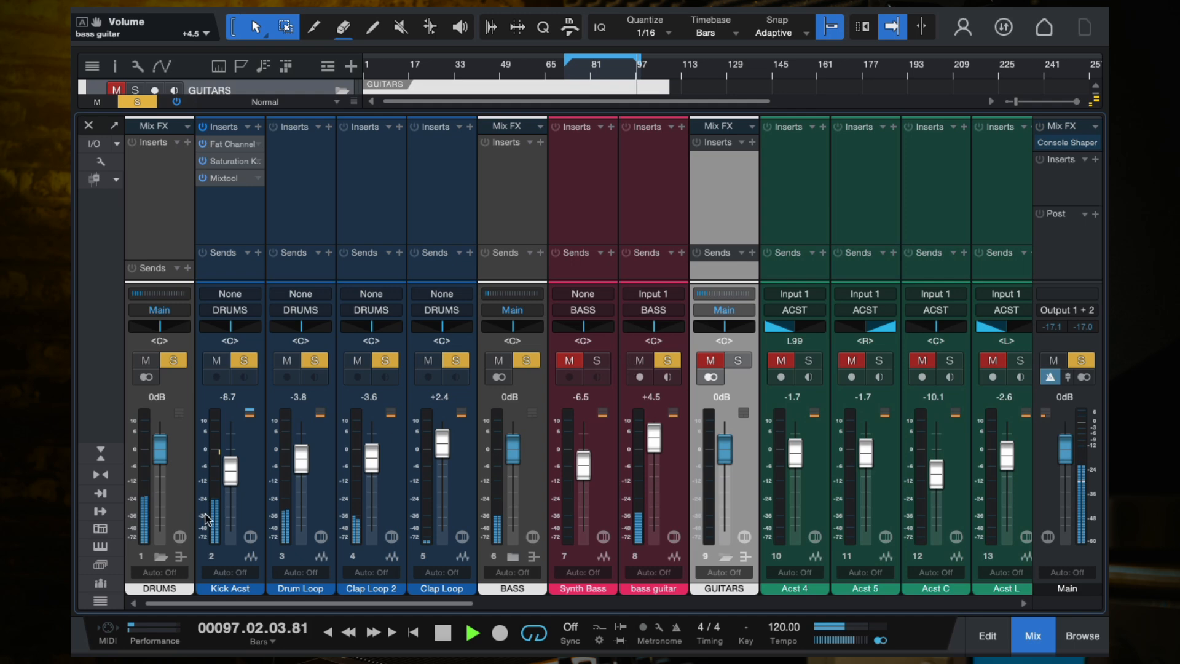
pyautogui.click(1082, 362)
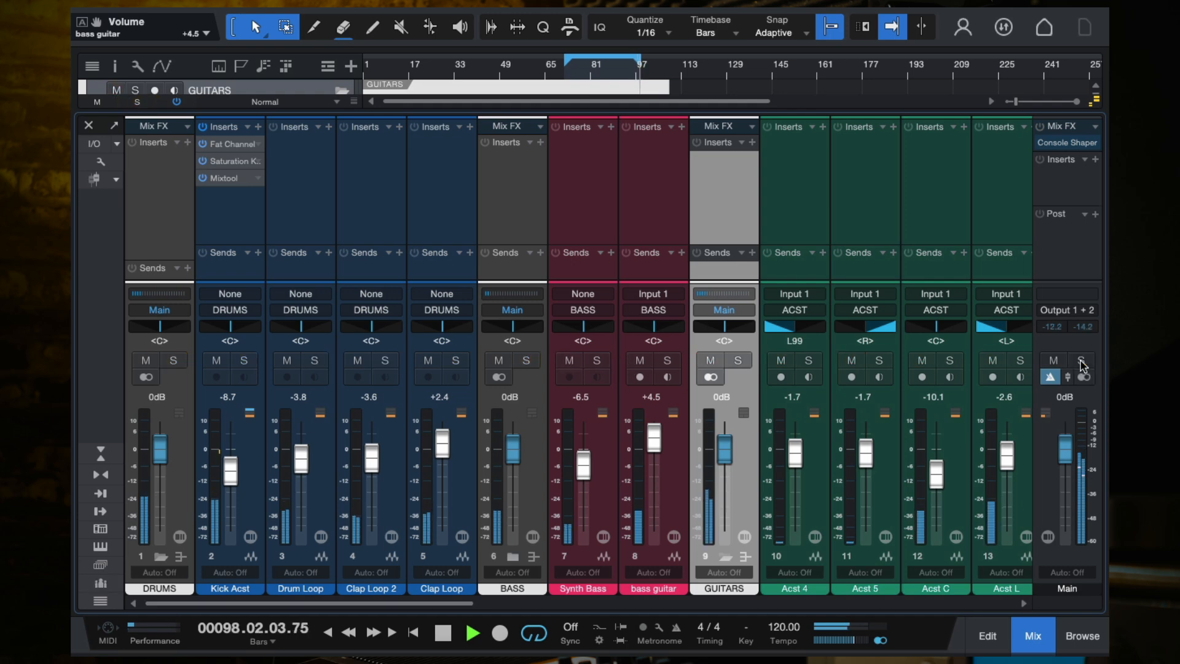
# - Extend the loop range so it runs from about bar 37 to about bar 107
pyautogui.hscroll(8, 734, 425)
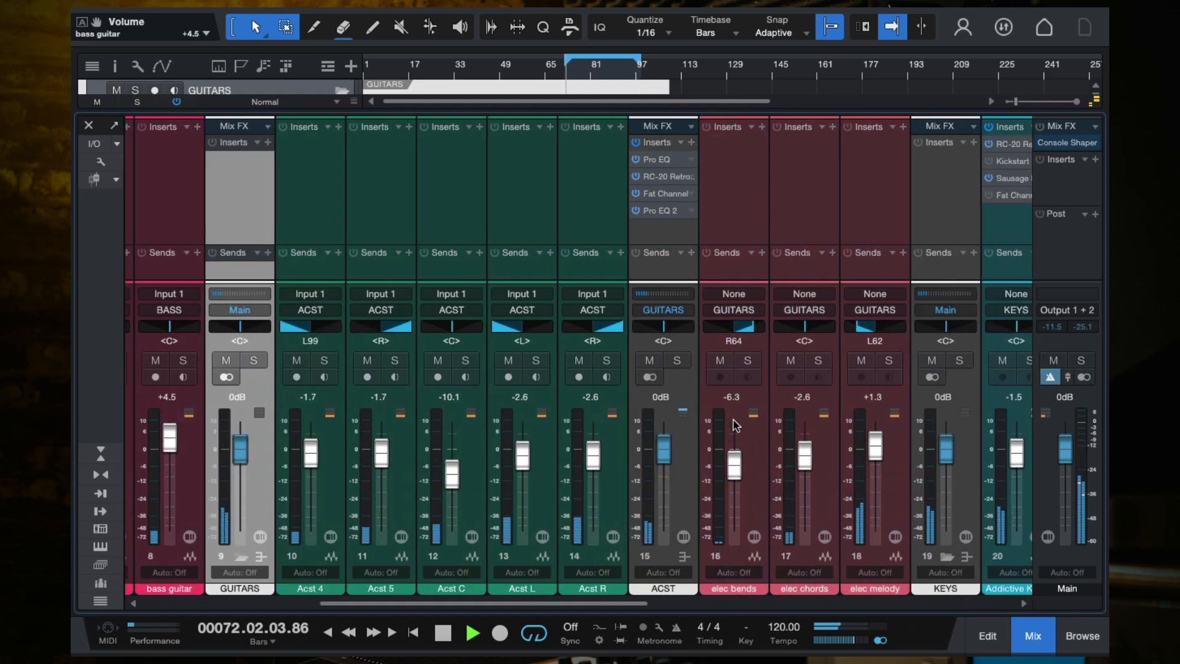
pyautogui.moveTo(566, 65); pyautogui.dragTo(466, 61)
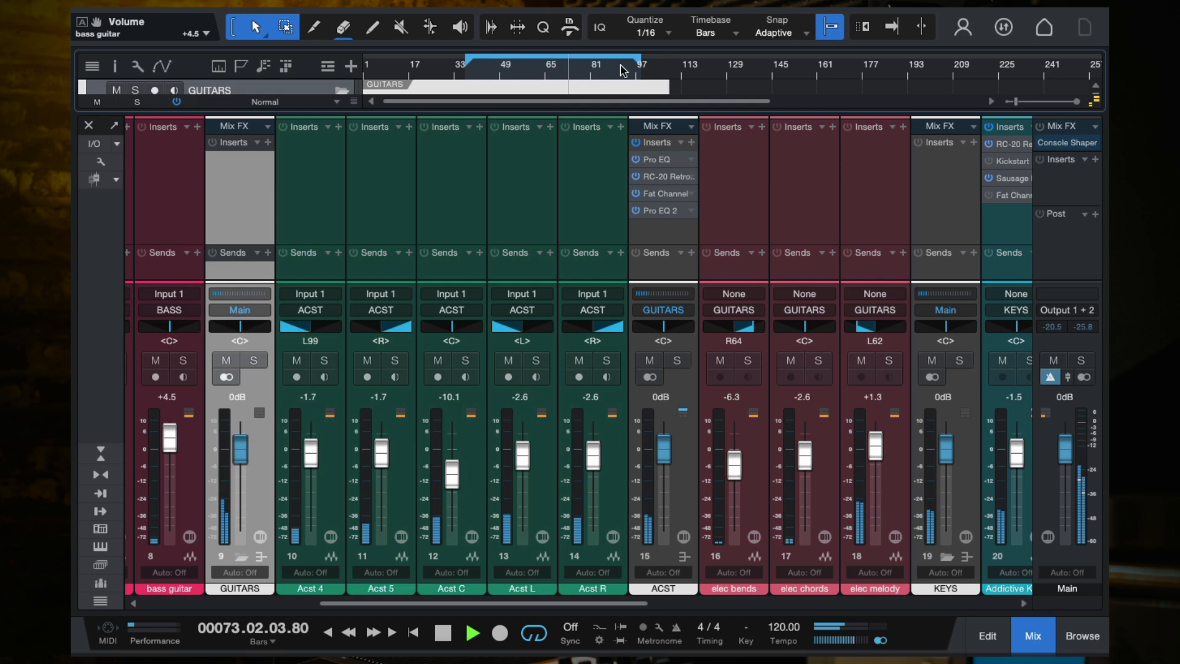
pyautogui.moveTo(637, 62); pyautogui.dragTo(660, 61)
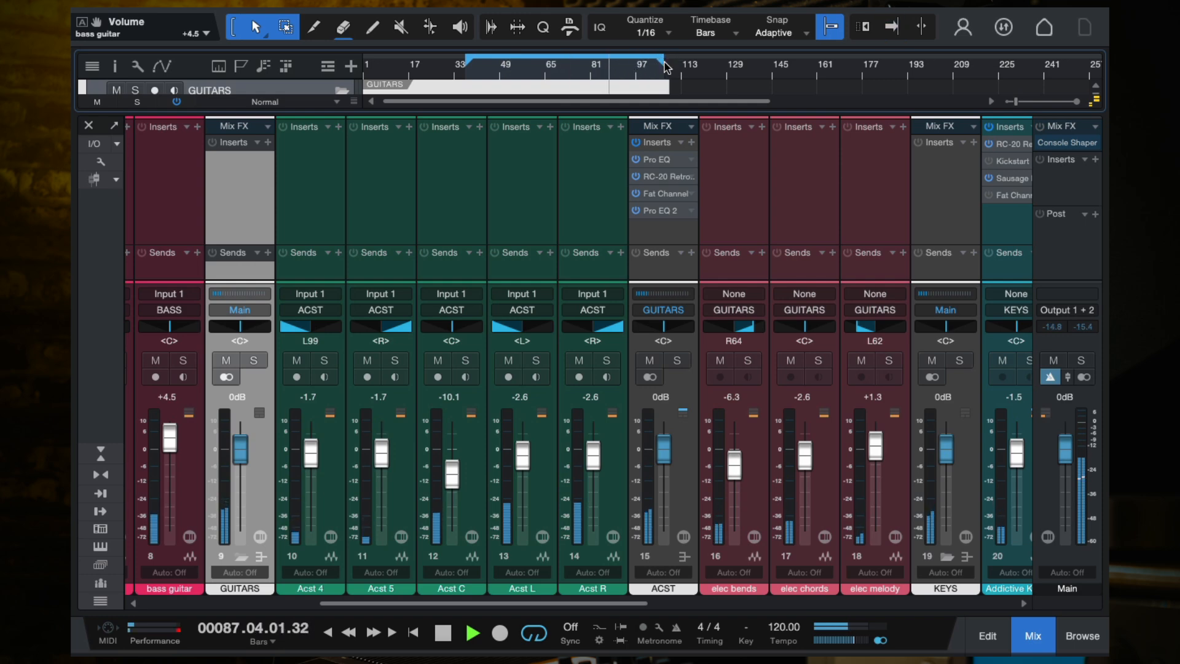
# - Raise the LEAD VOX bus volume to +2.9 dB and stop playback
pyautogui.hscroll(6, 764, 375)
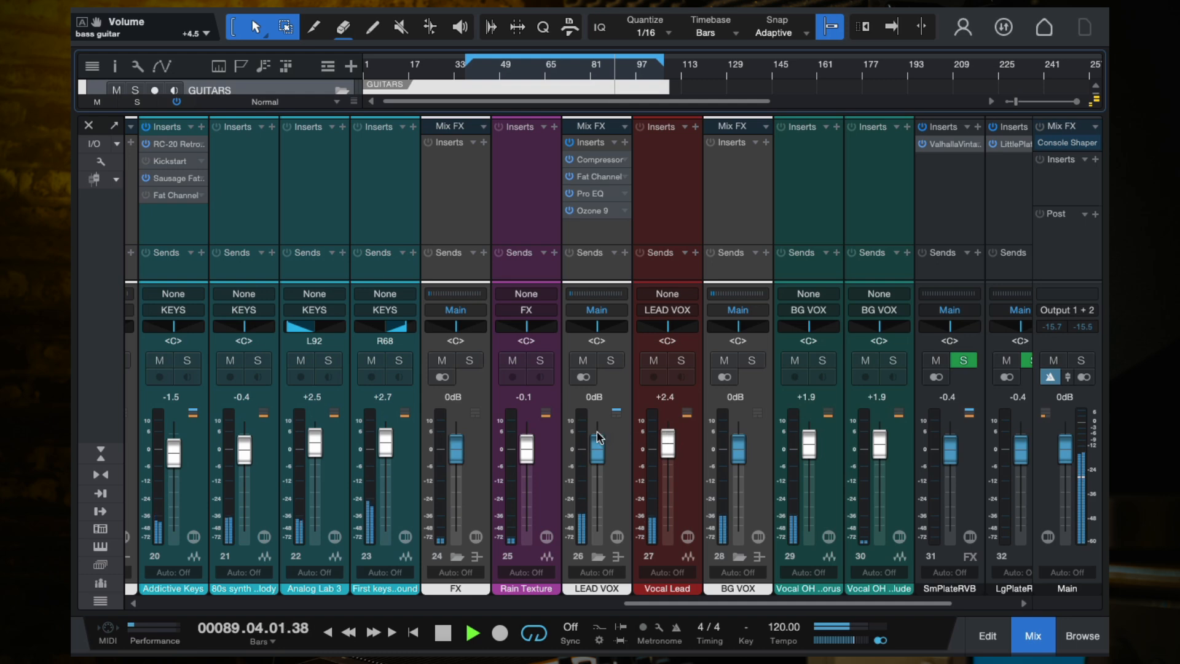
pyautogui.moveTo(597, 454); pyautogui.dragTo(597, 441)
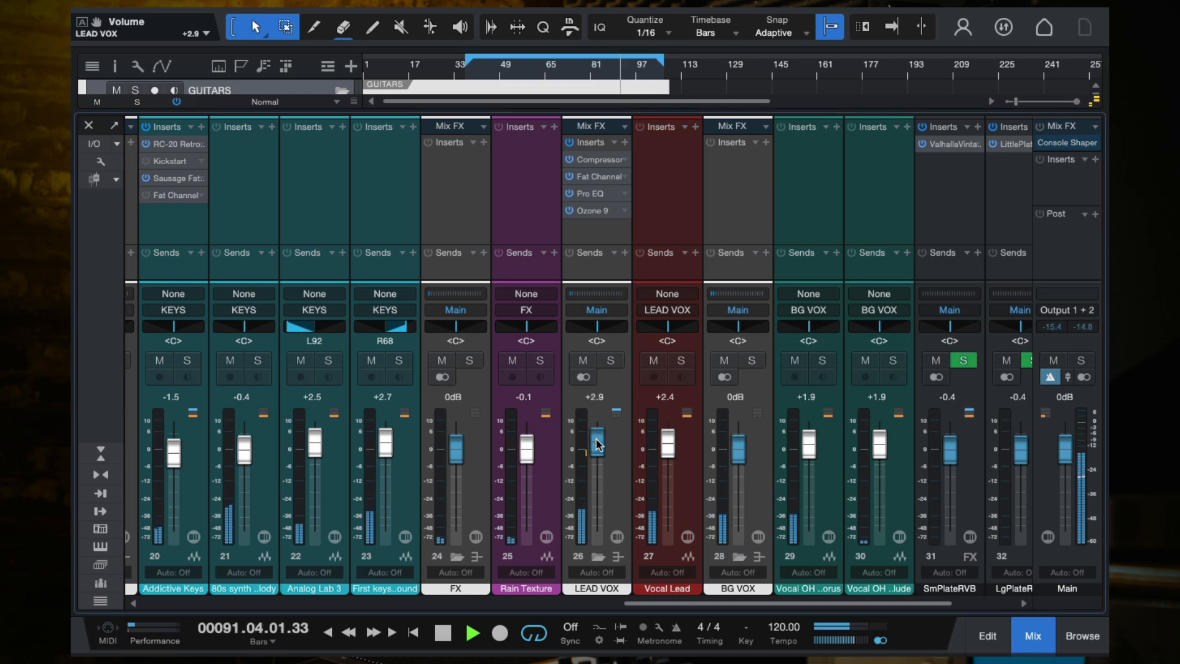
pyautogui.press('space')
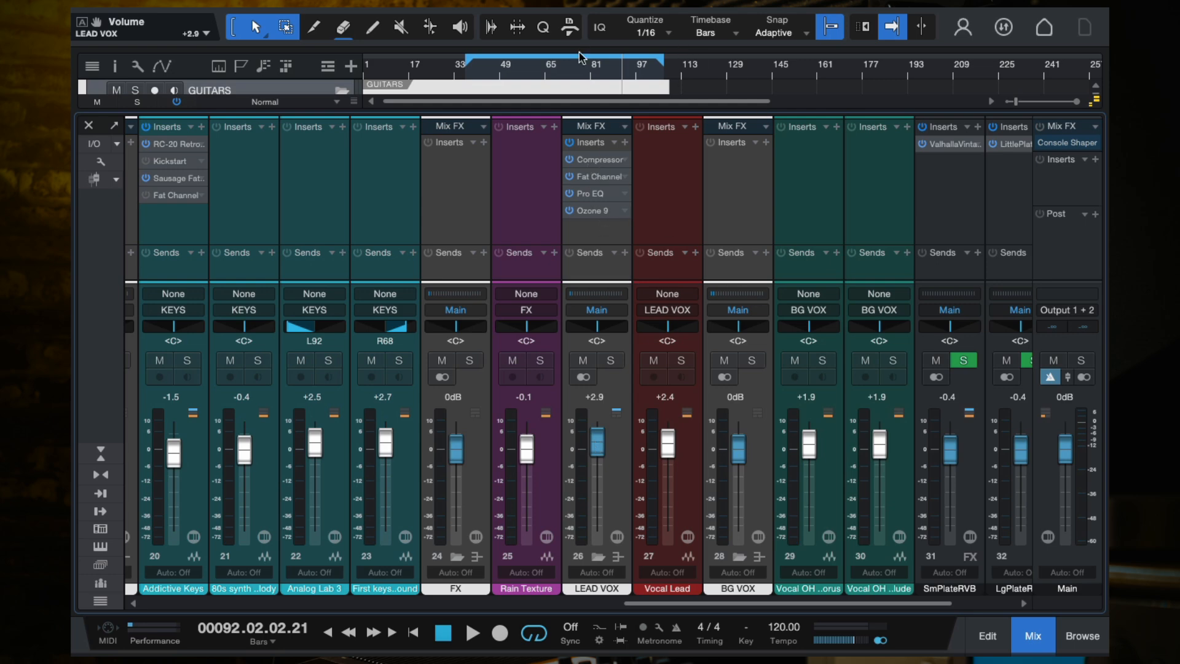
# - Select the LEAD VOX bus and play the song from about bar 77, skipping ahead to about bar 97
pyautogui.click(484, 74)
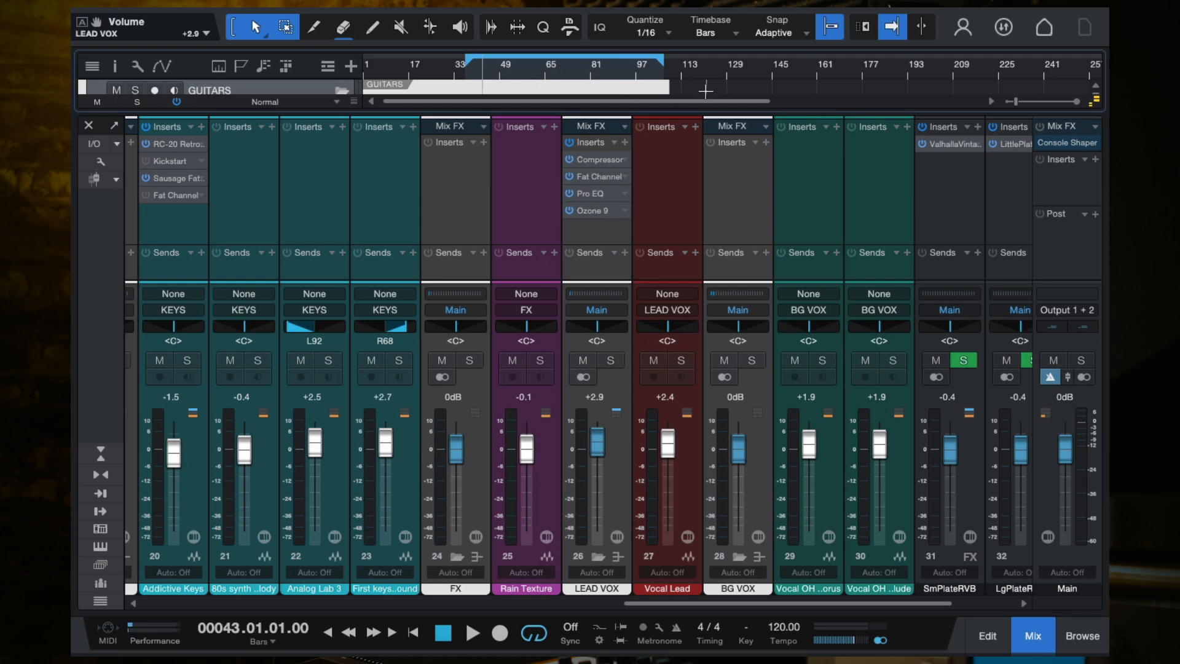
pyautogui.hscroll(3, 779, 368)
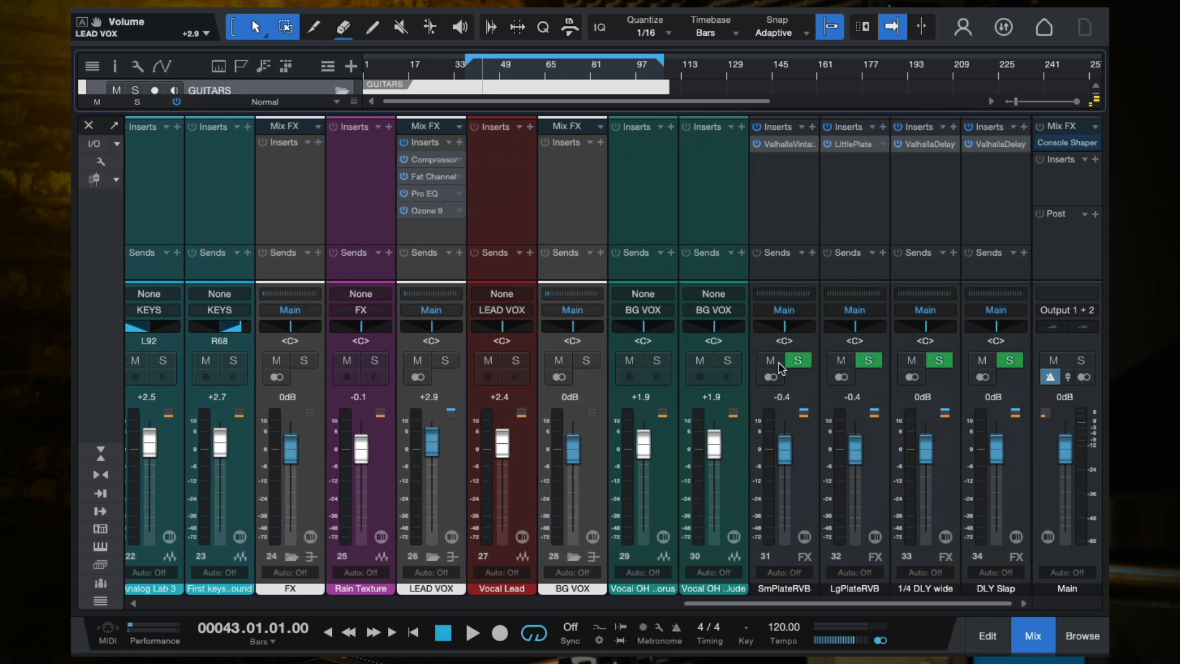
pyautogui.click(473, 241)
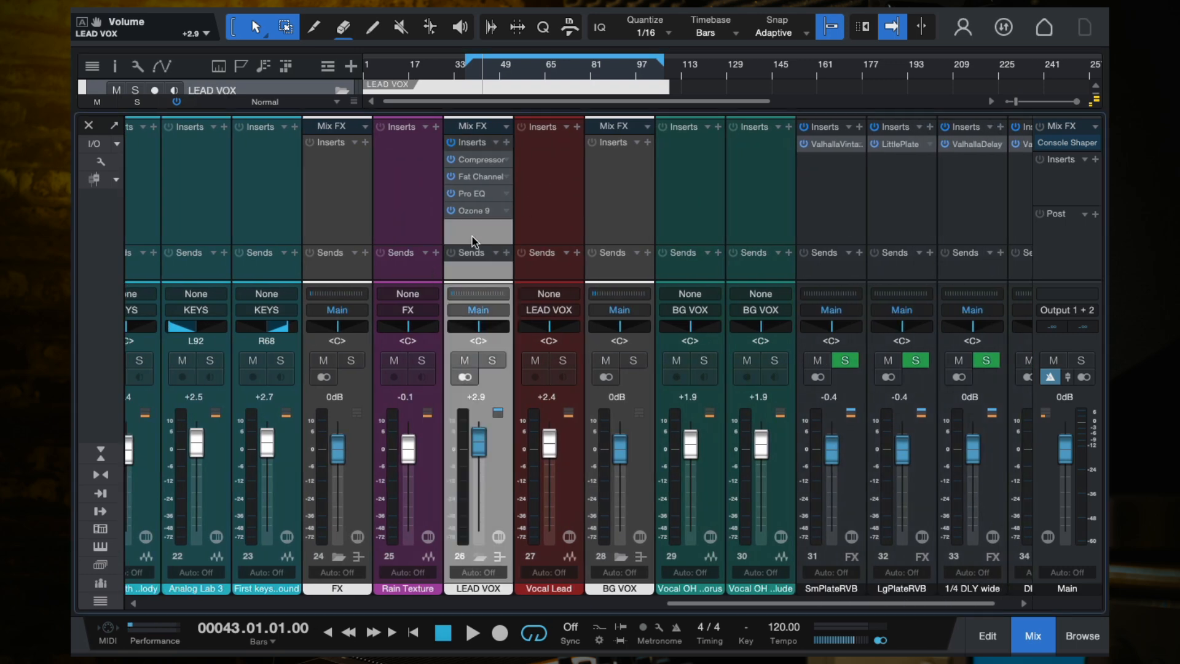
pyautogui.click(579, 71)
pyautogui.press('space')
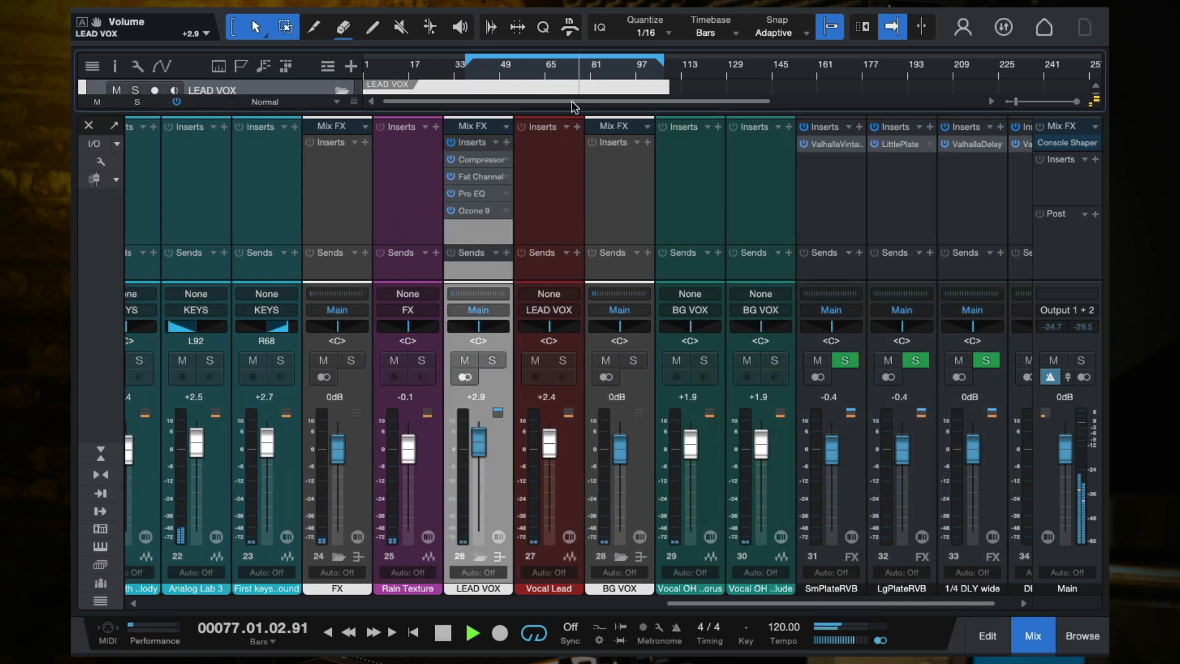
pyautogui.click(603, 68)
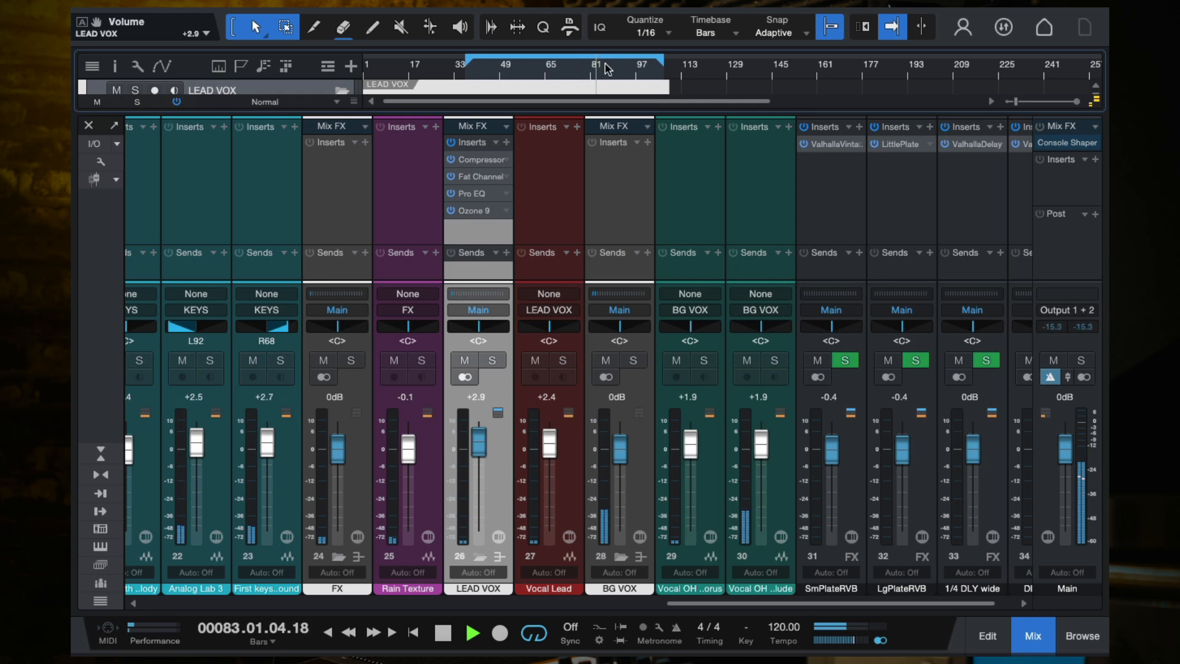
pyautogui.click(639, 69)
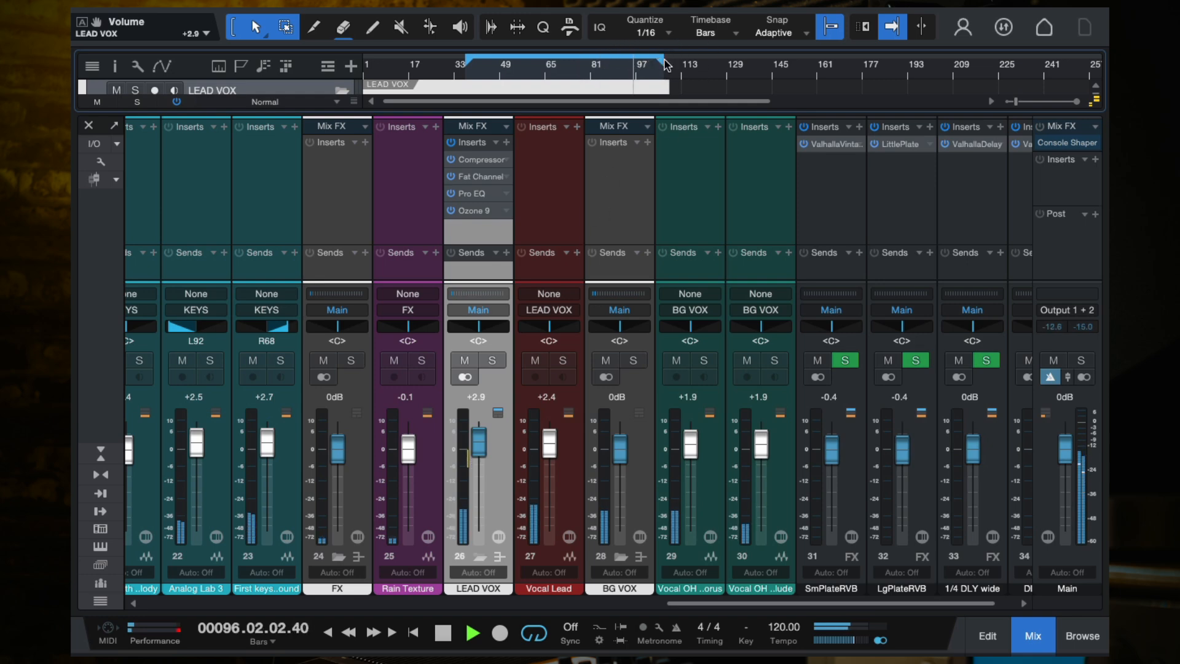
# - Set the loop range to about bars 89 to 109 and mute the BG VOX bus
pyautogui.moveTo(663, 61); pyautogui.dragTo(708, 61)
pyautogui.click(622, 72)
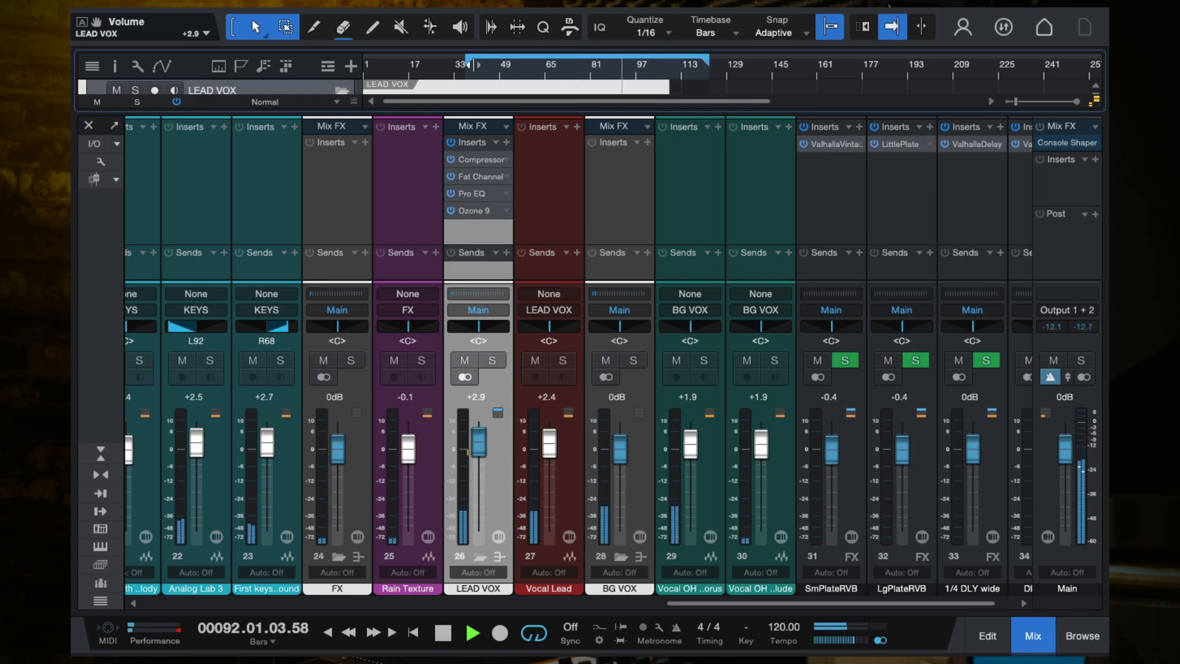
pyautogui.moveTo(468, 63); pyautogui.dragTo(615, 77)
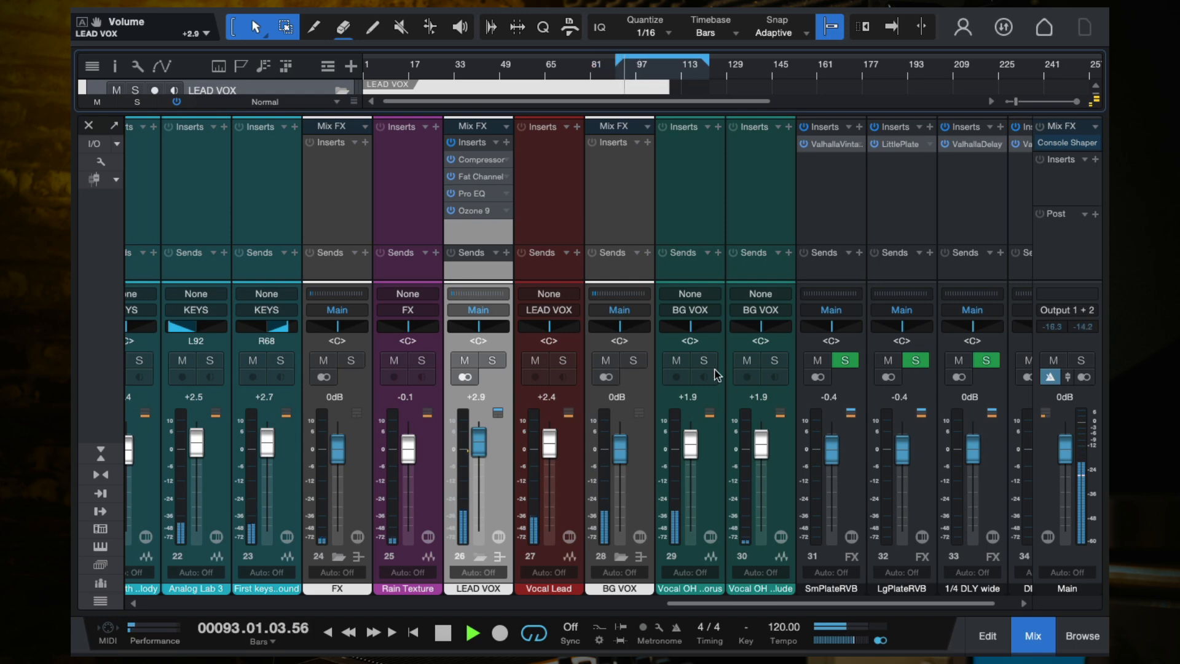
pyautogui.click(606, 361)
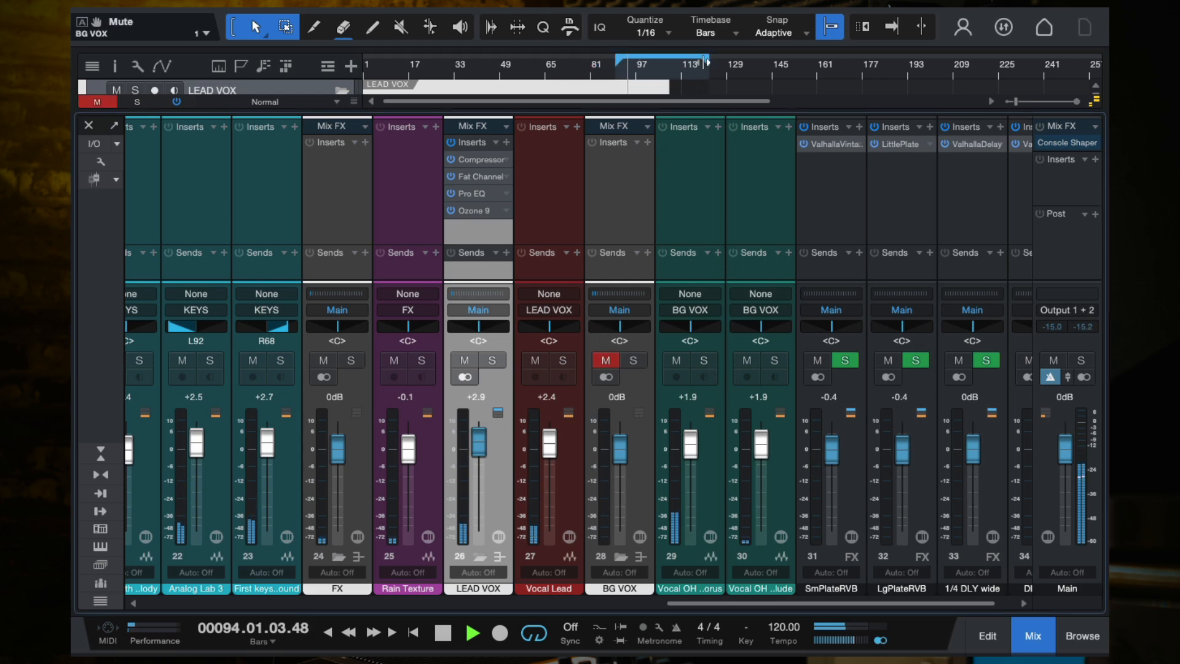
pyautogui.moveTo(708, 61); pyautogui.dragTo(670, 61)
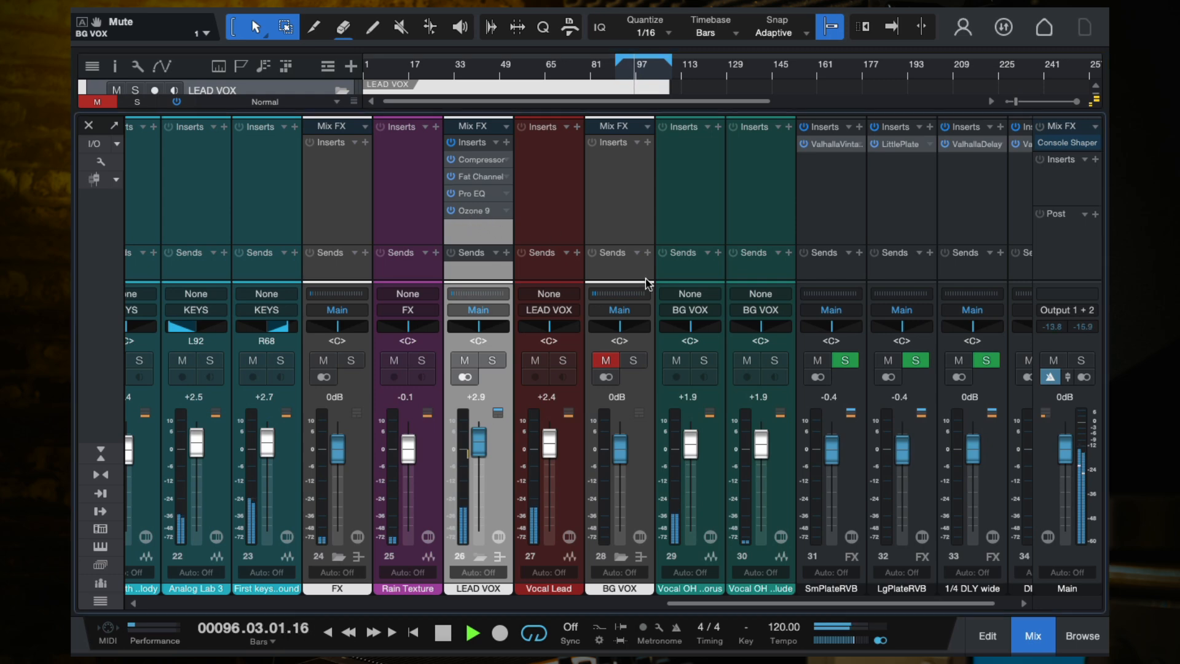
# - Stop playback and add a Vintage EQ module after Vintage Tape in the LEAD VOX bus's Ozone 9 insert
pyautogui.press('space')
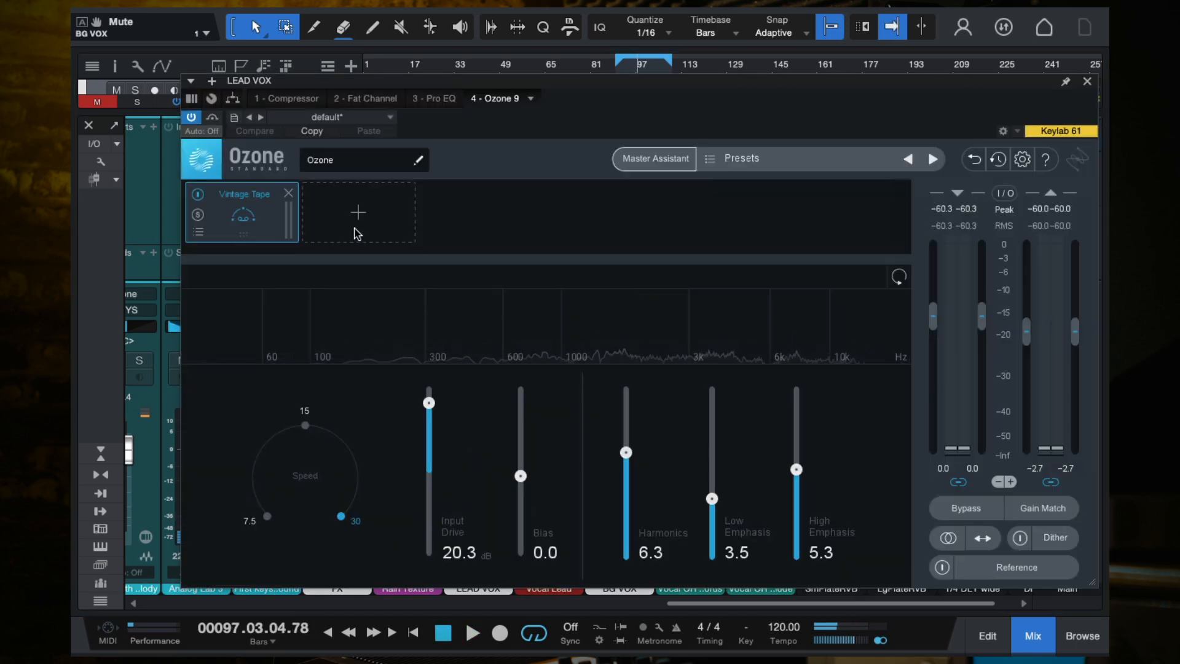
pyautogui.click(355, 229)
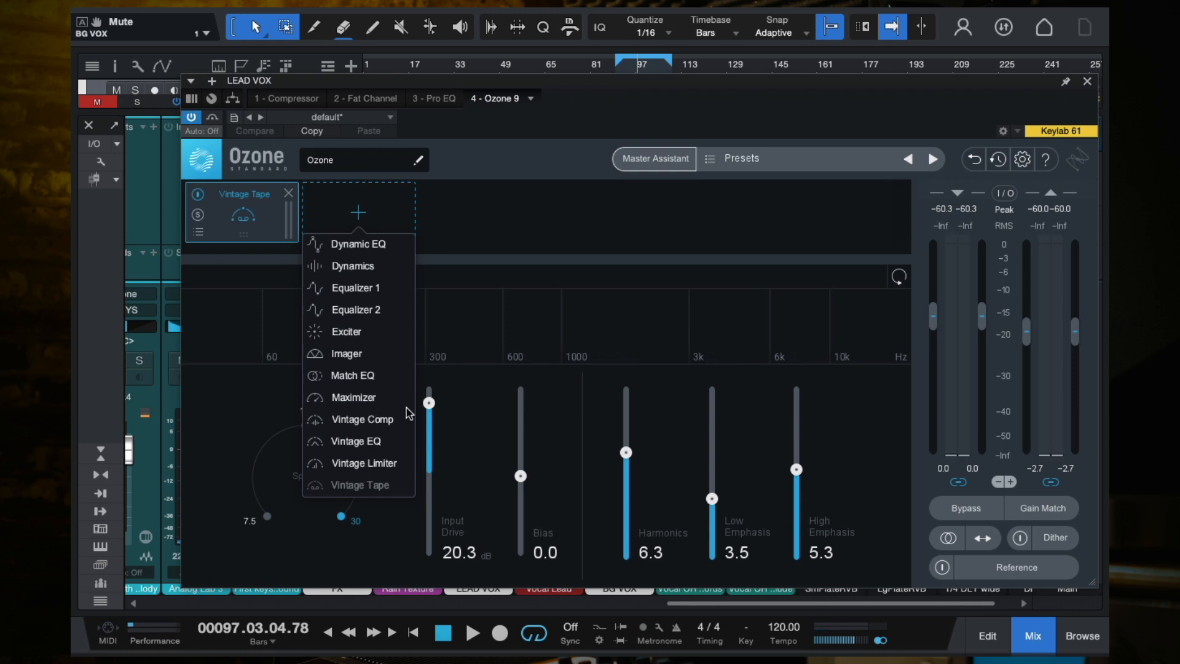
pyautogui.click(355, 441)
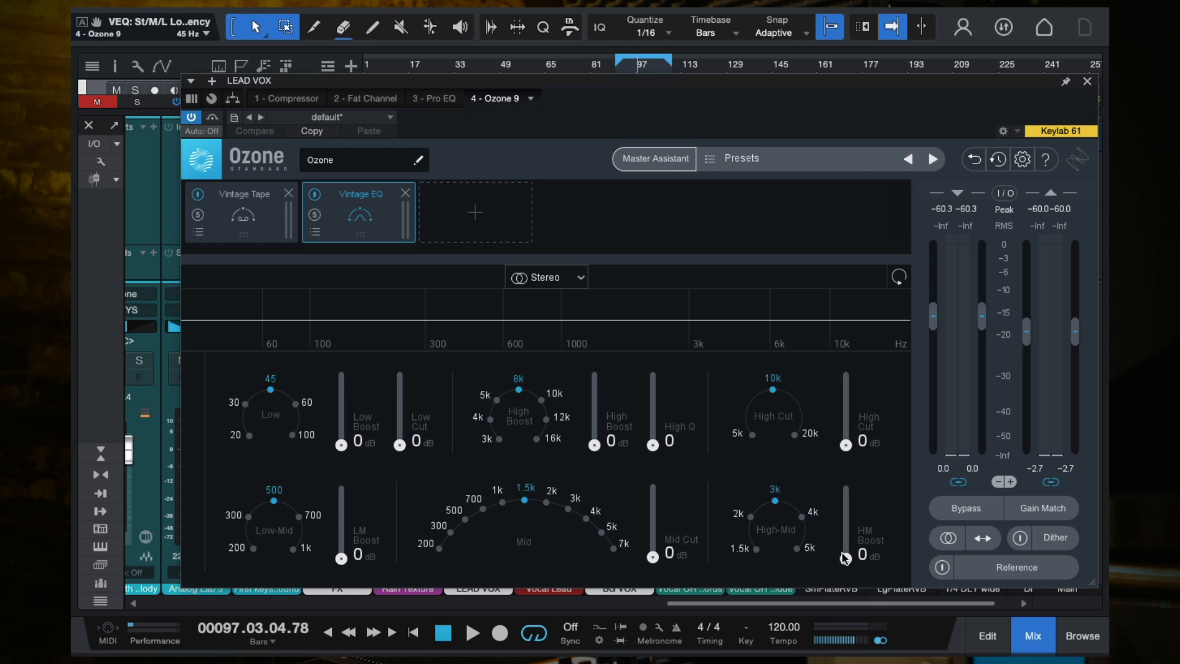
# - During playback, set the Vintage EQ's High-Mid frequency to 5k and its HM Boost to 4.0 dB
pyautogui.click(802, 517)
pyautogui.press('space')
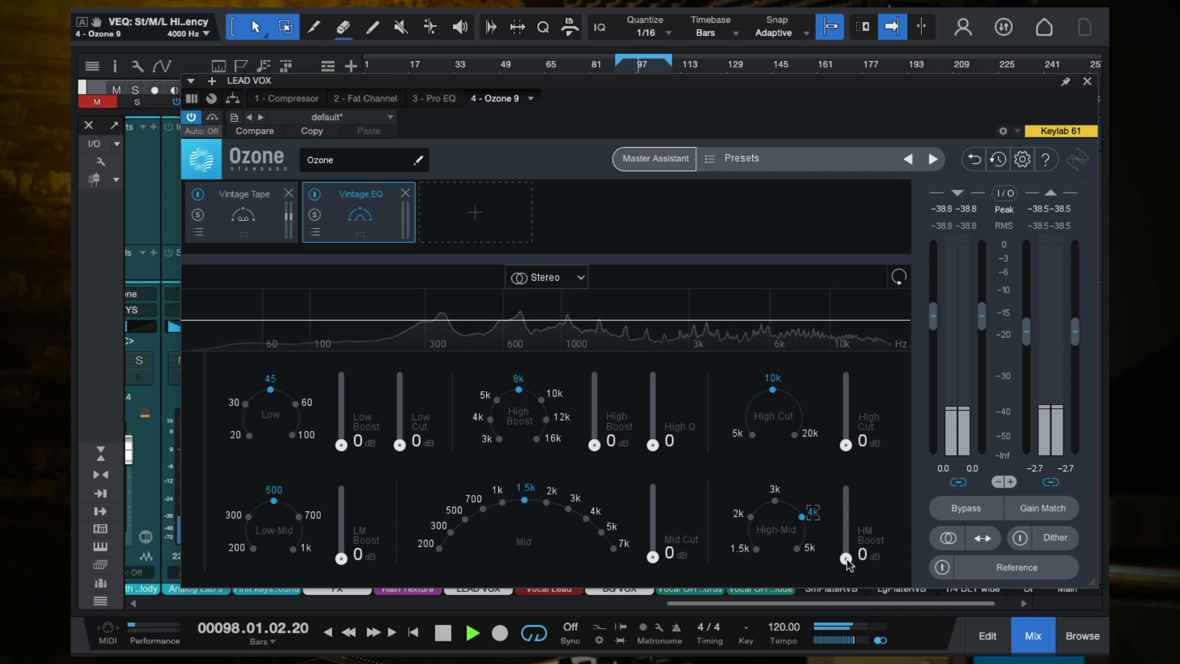
pyautogui.moveTo(846, 558); pyautogui.dragTo(856, 441)
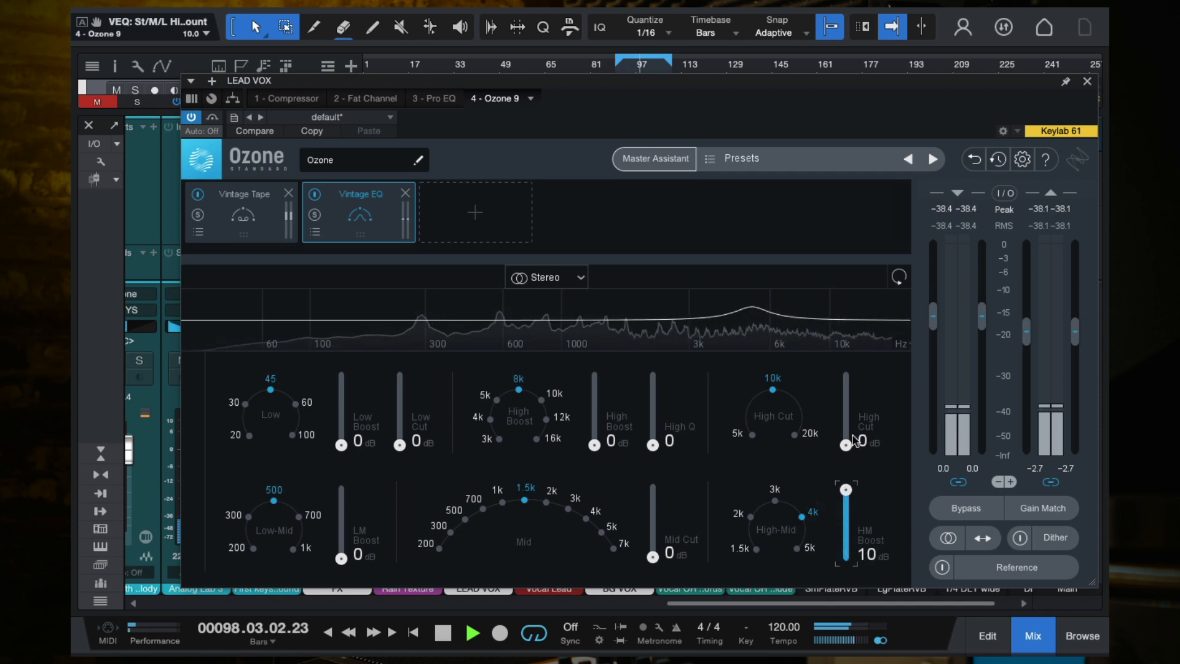
pyautogui.click(797, 549)
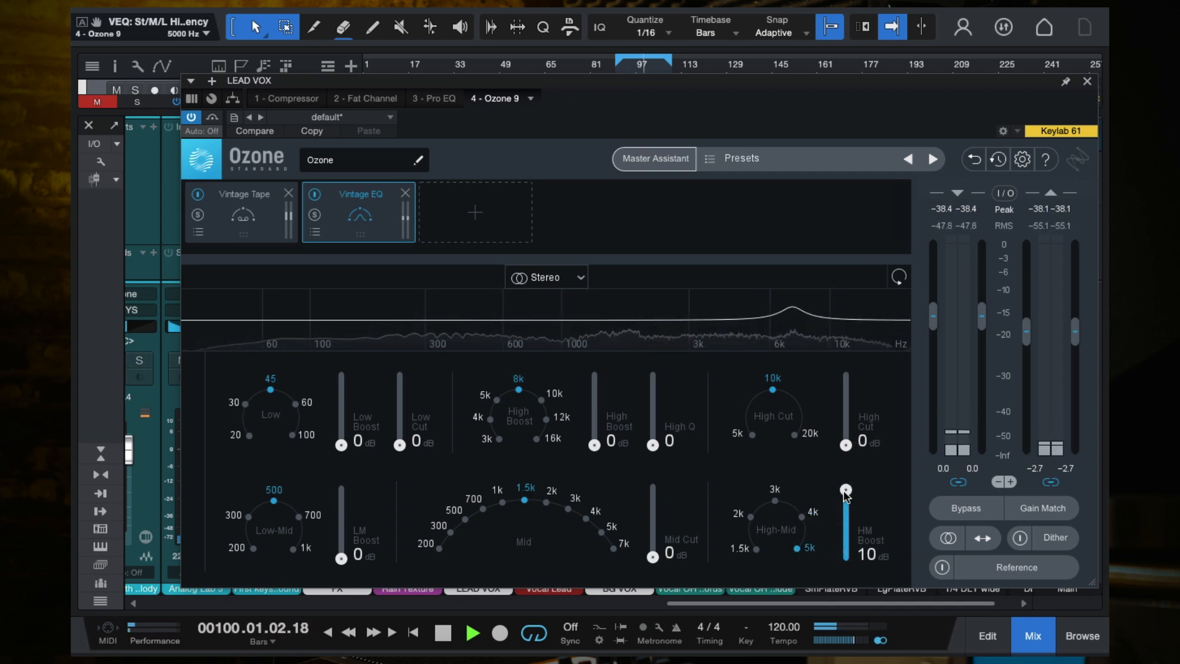
pyautogui.moveTo(846, 490); pyautogui.dragTo(849, 535)
# - Replay the loop, set the Vintage EQ's High Boost to 4.0 dB at 8k, and close the Ozone 9 window
pyautogui.moveTo(942, 90); pyautogui.dragTo(911, 130)
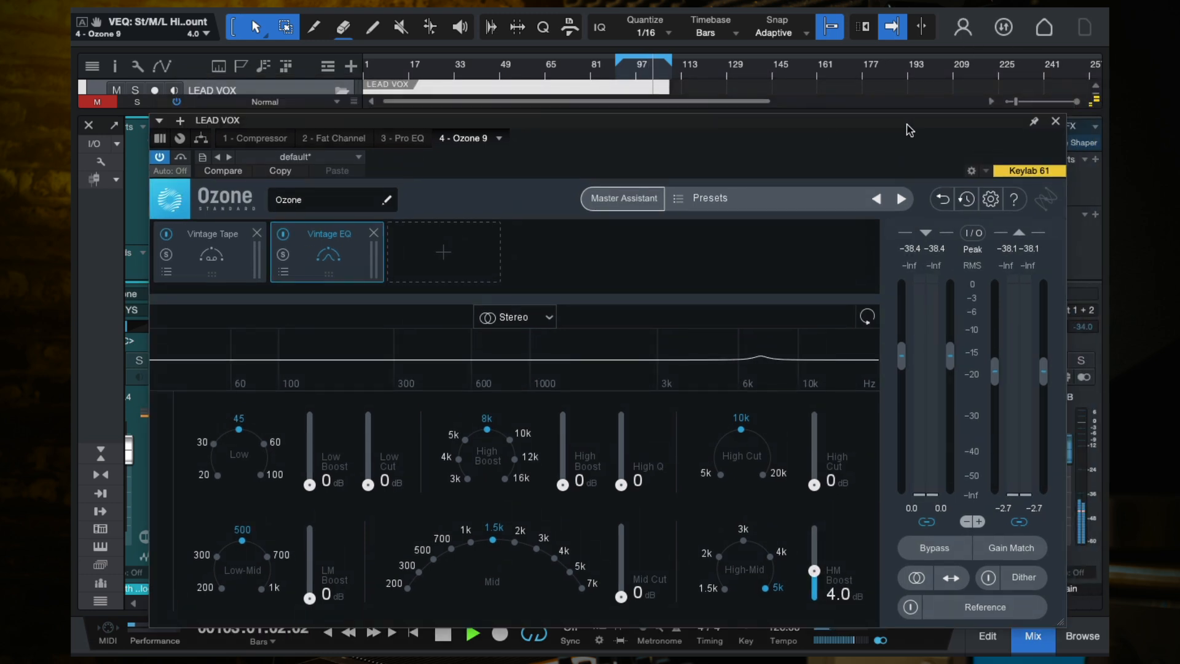
pyautogui.click(620, 73)
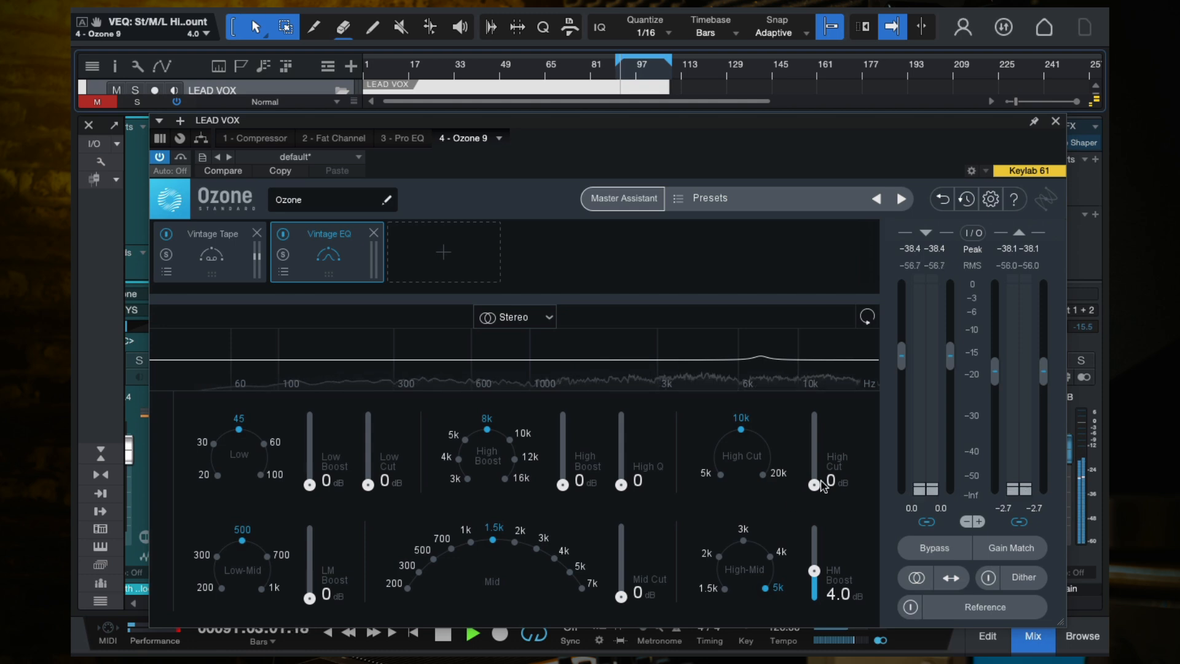
pyautogui.moveTo(814, 485)
pyautogui.mouseDown()
pyautogui.moveTo(818, 398)
pyautogui.moveTo(815, 509)
pyautogui.moveTo(817, 401)
pyautogui.moveTo(816, 498)
pyautogui.mouseUp()
pyautogui.moveTo(712, 150); pyautogui.dragTo(712, 79)
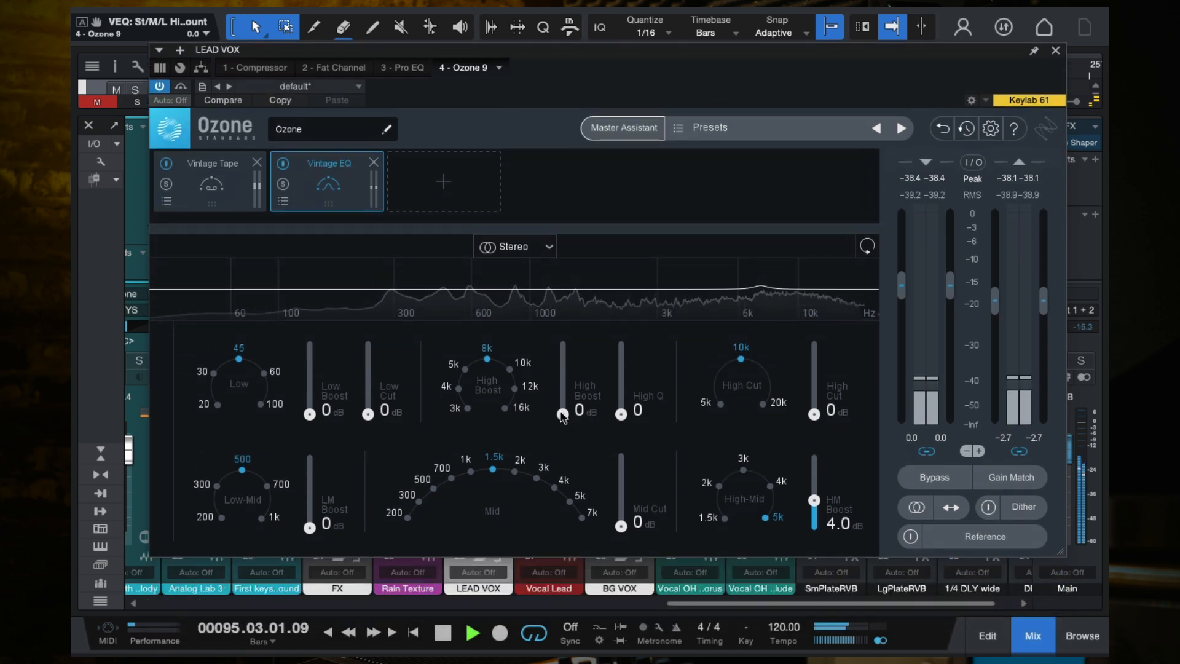
pyautogui.moveTo(562, 414); pyautogui.dragTo(562, 335)
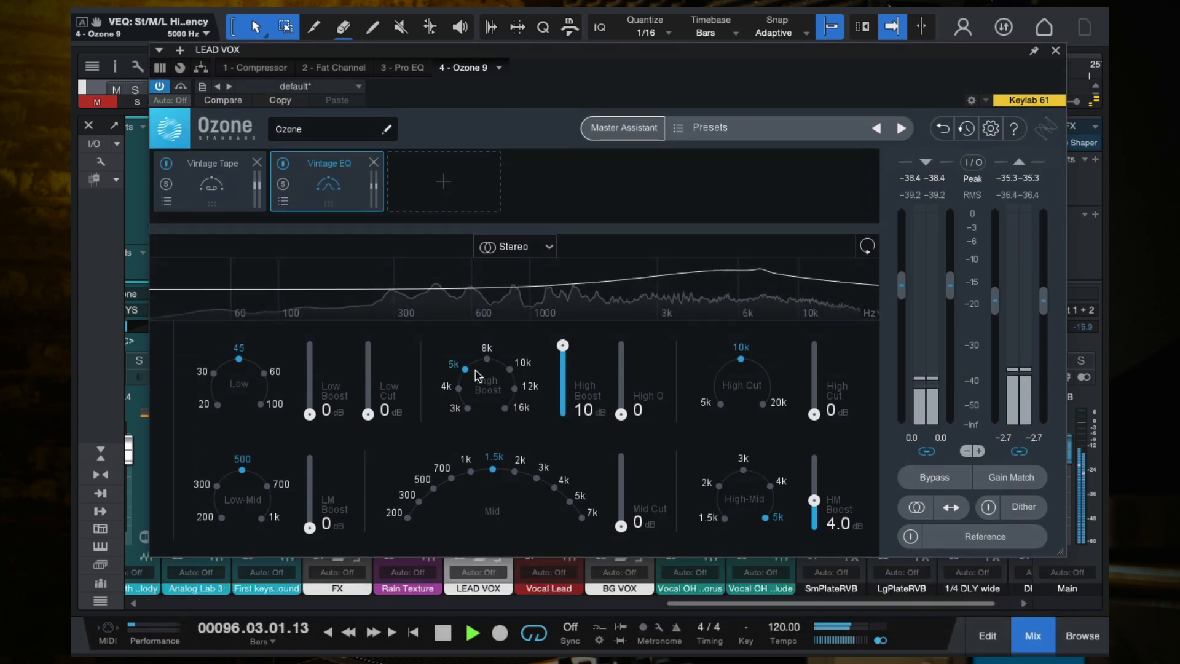
pyautogui.moveTo(561, 347); pyautogui.dragTo(566, 393)
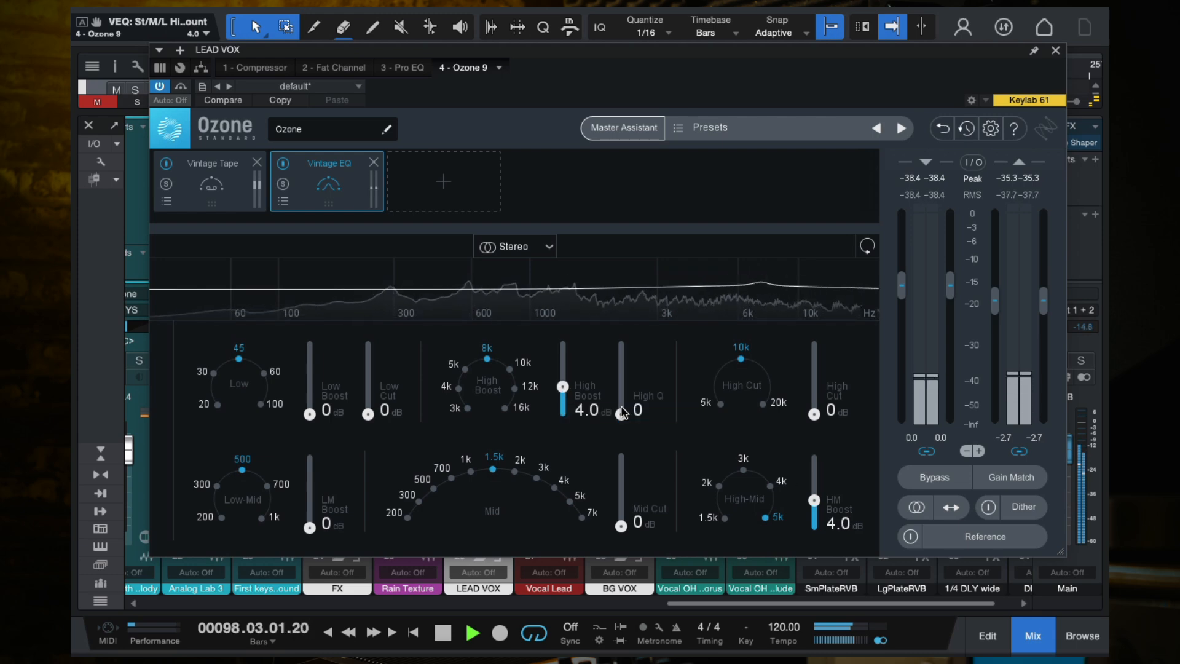
pyautogui.click(1056, 50)
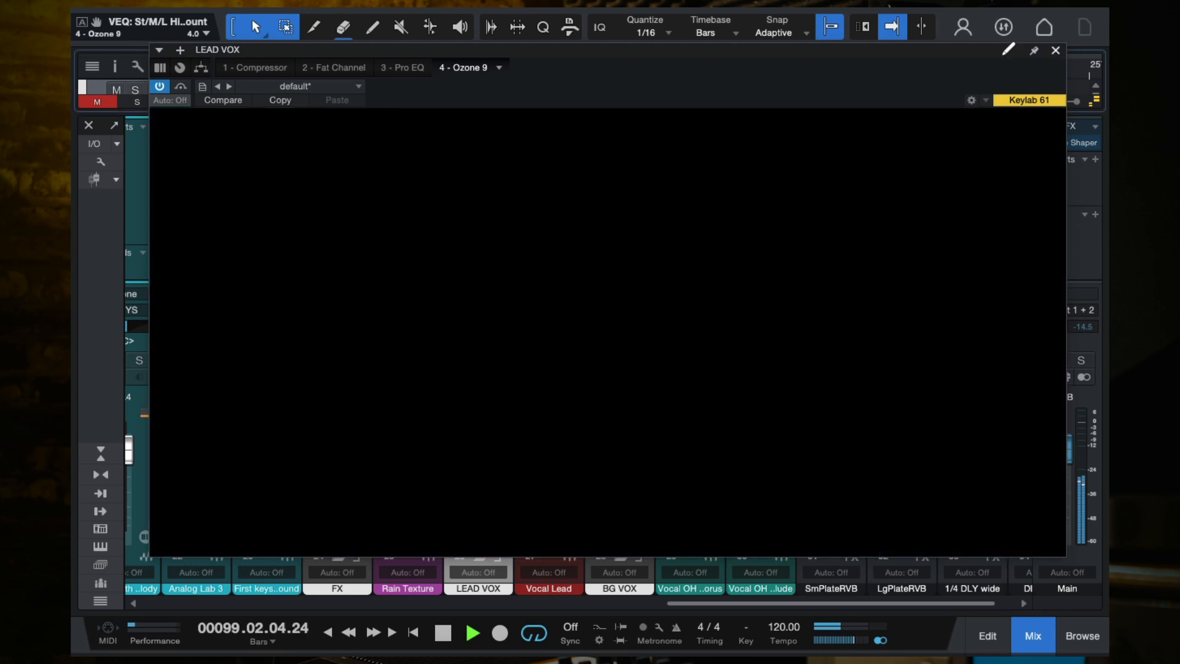
# - Replay the loop and raise the output gain of Ozone 9 on the LEAD VOX bus to 0.1 dB
pyautogui.click(615, 69)
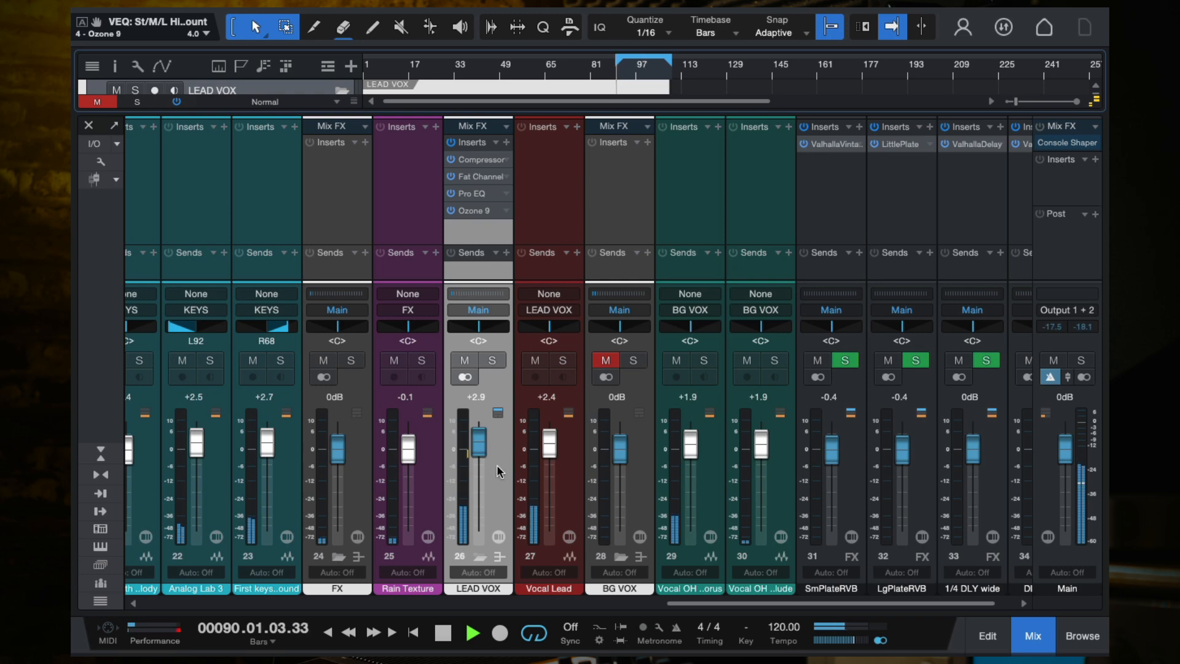
pyautogui.click(489, 212)
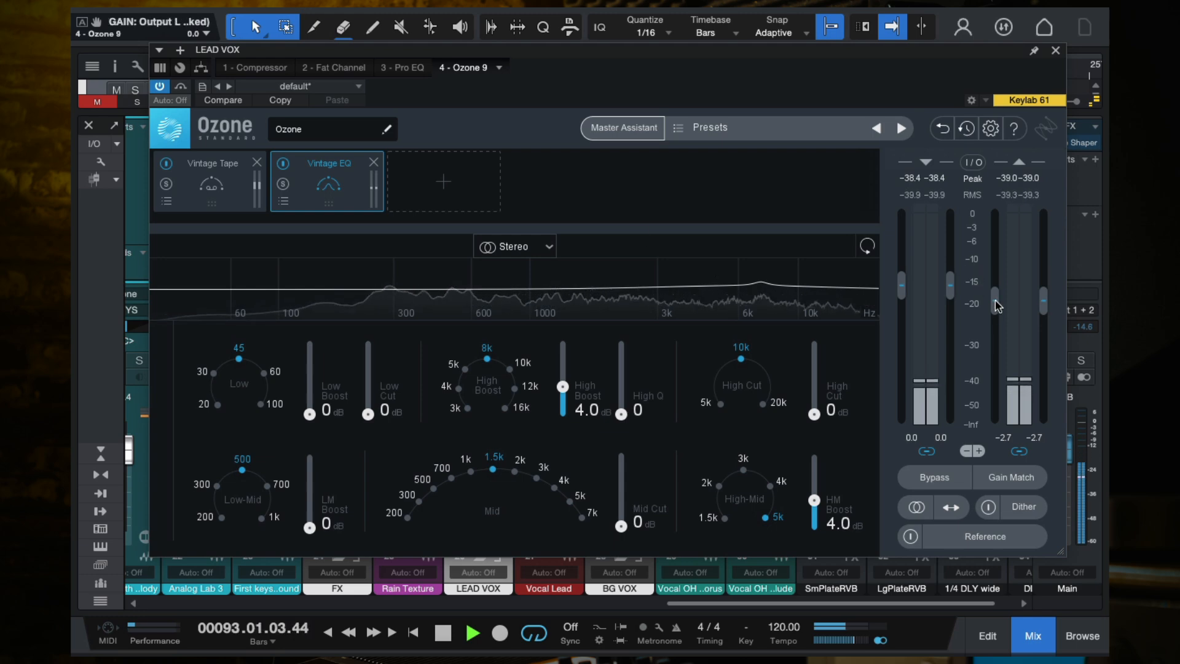
pyautogui.moveTo(997, 306); pyautogui.dragTo(997, 291)
pyautogui.click(1055, 51)
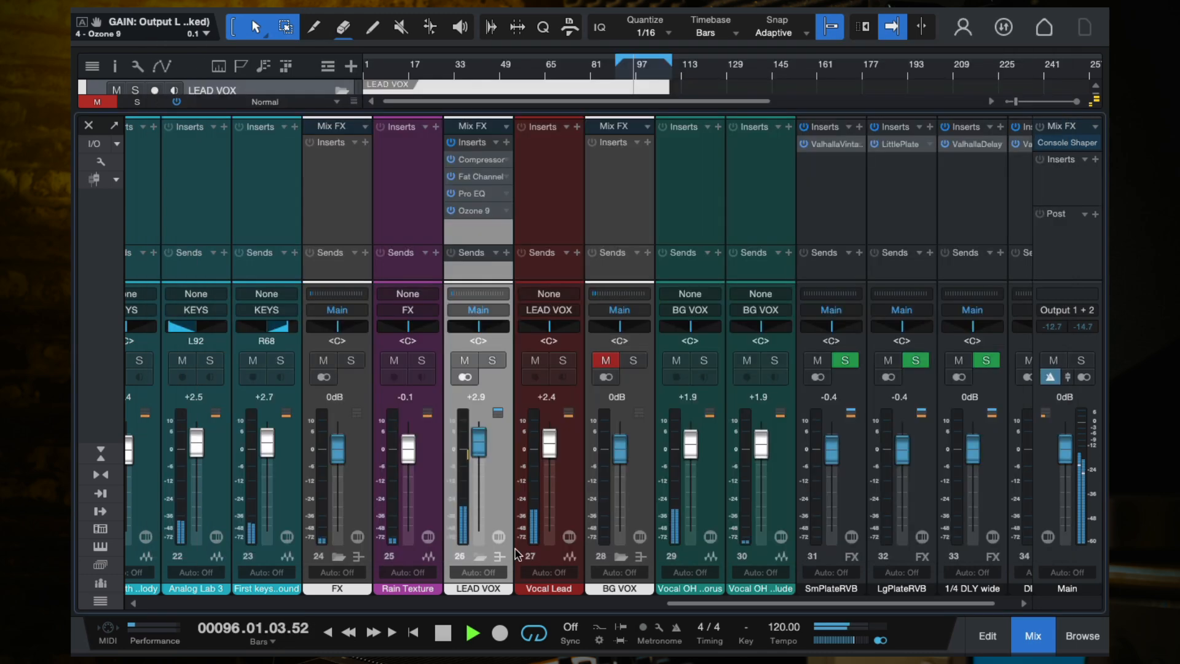
# - Audition different LEAD VOX bus levels over the loop, settle the volume at +5.8 dB, and stop playback
pyautogui.moveTo(478, 442); pyautogui.dragTo(484, 441)
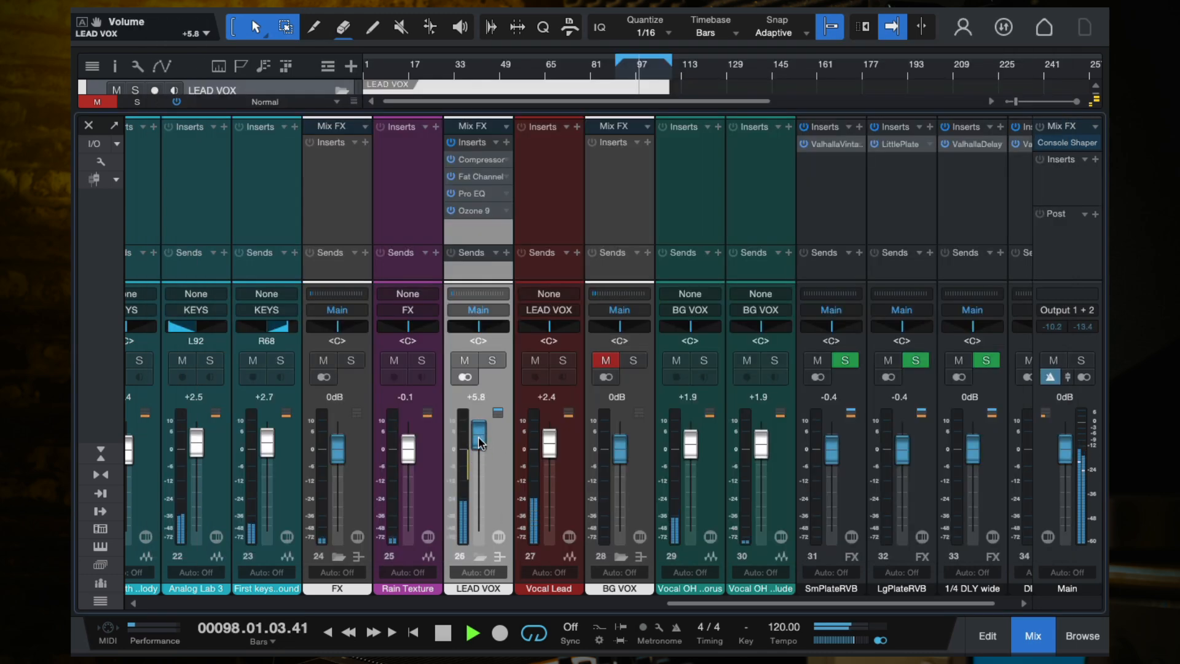
pyautogui.scroll(4, 480, 438)
pyautogui.scroll(-4, 480, 435)
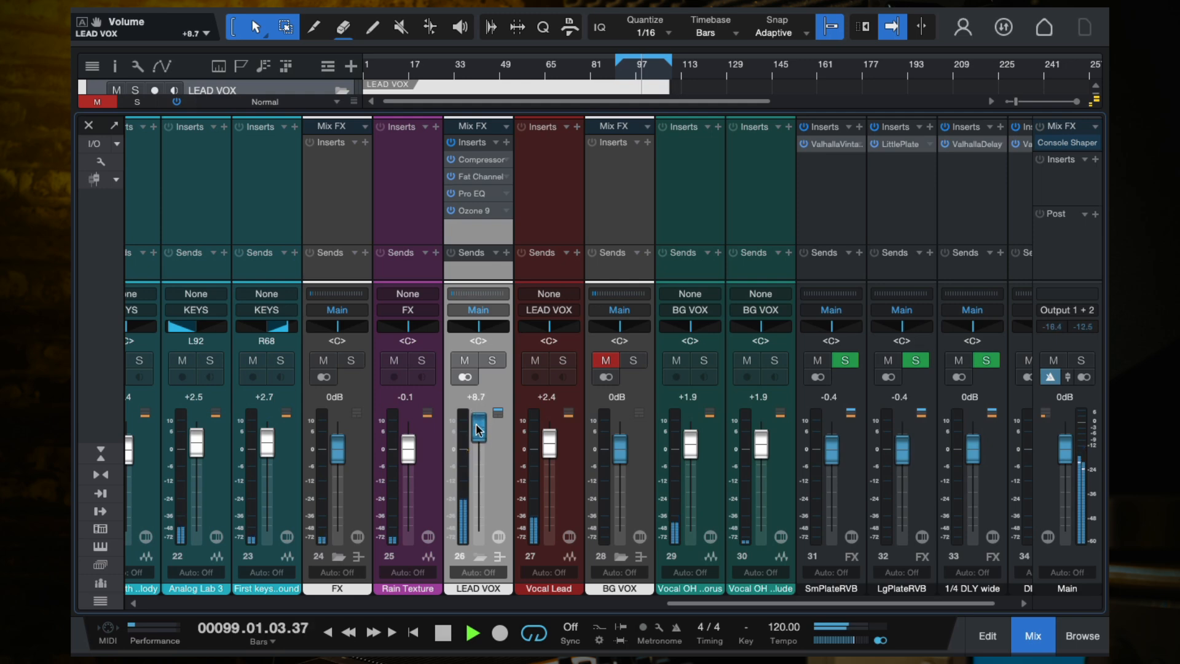
pyautogui.click(615, 73)
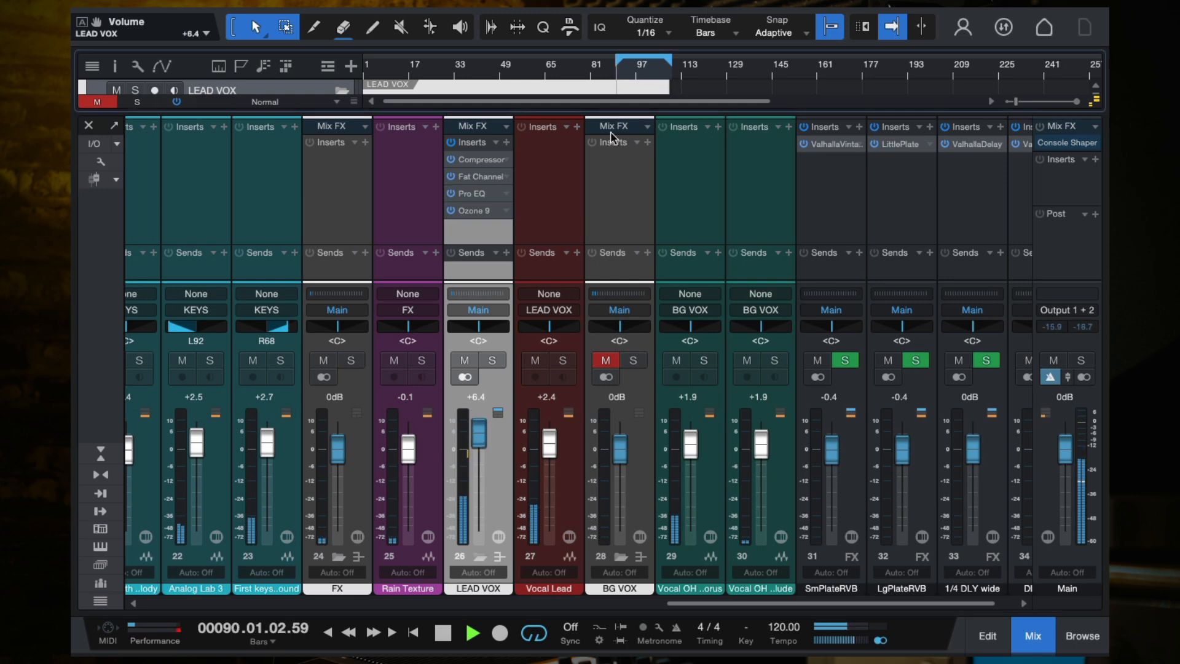
pyautogui.scroll(-1, 478, 432)
pyautogui.scroll(2, 478, 433)
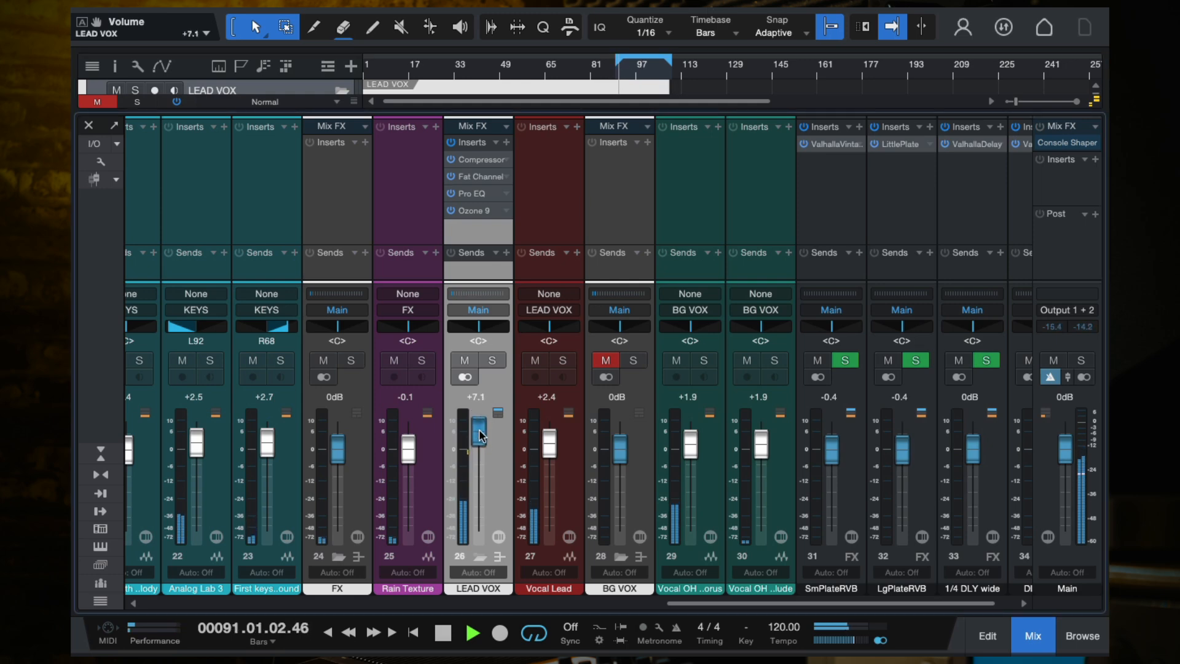
pyautogui.scroll(-2, 480, 436)
pyautogui.scroll(-1, 479, 438)
pyautogui.press('space')
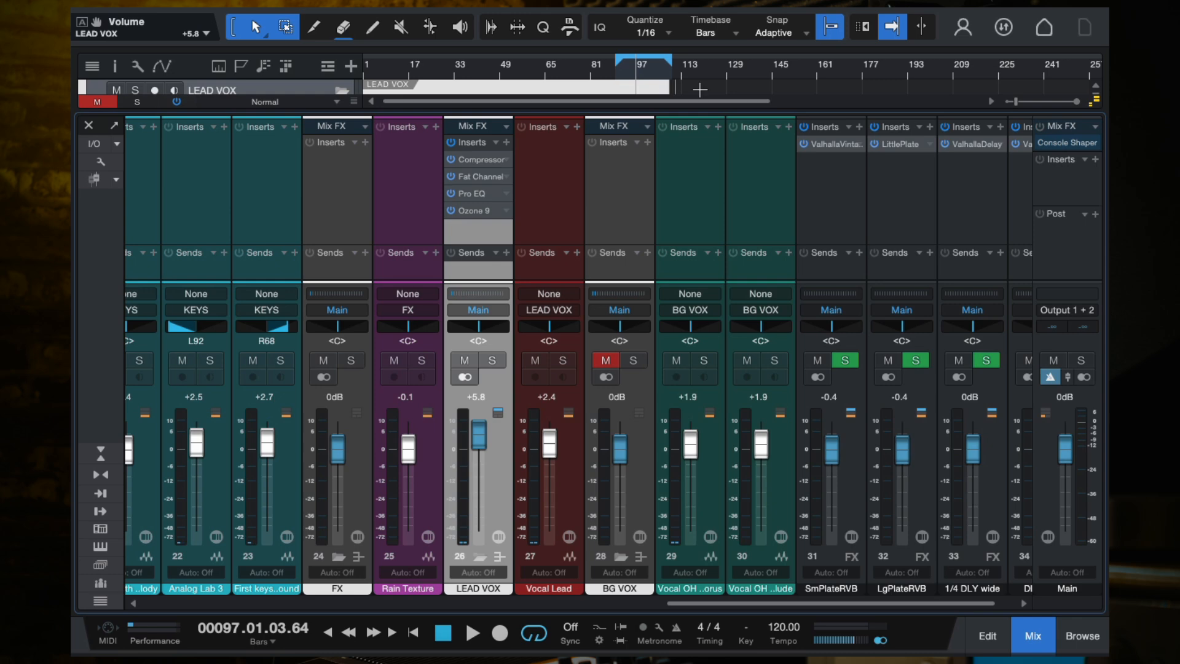
# - Check the track arrangement, return to the mixer, and extend the start of the loop range back to about bar 71
pyautogui.hscroll(1, 815, 180)
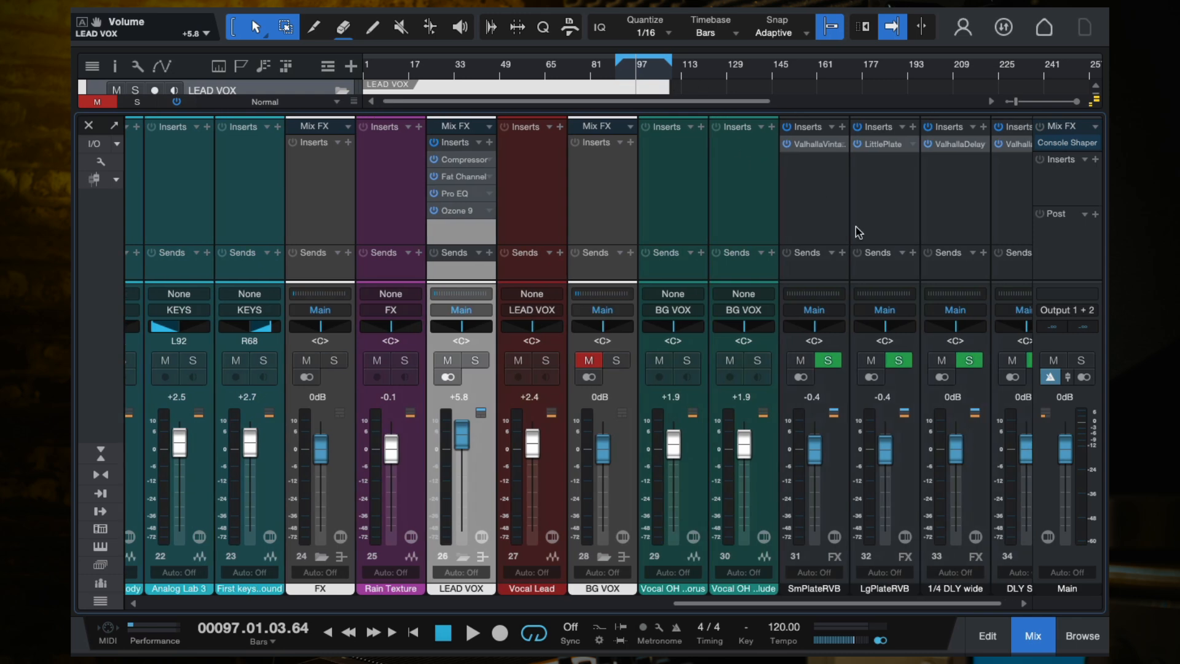
pyautogui.click(1099, 255)
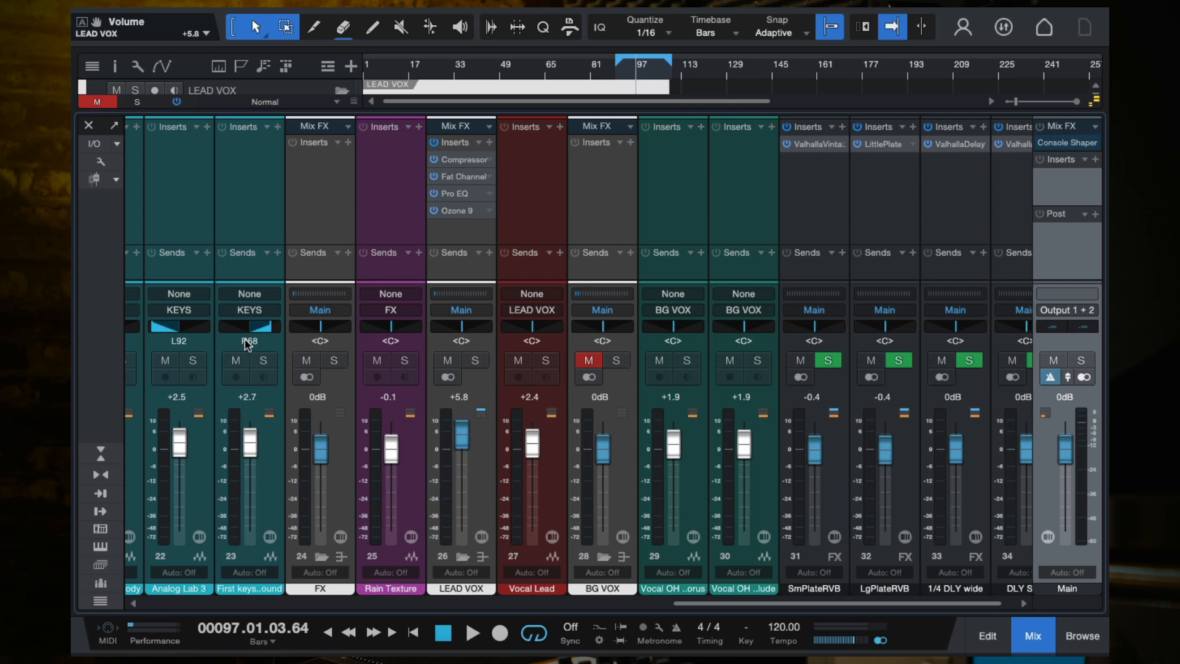
pyautogui.click(89, 126)
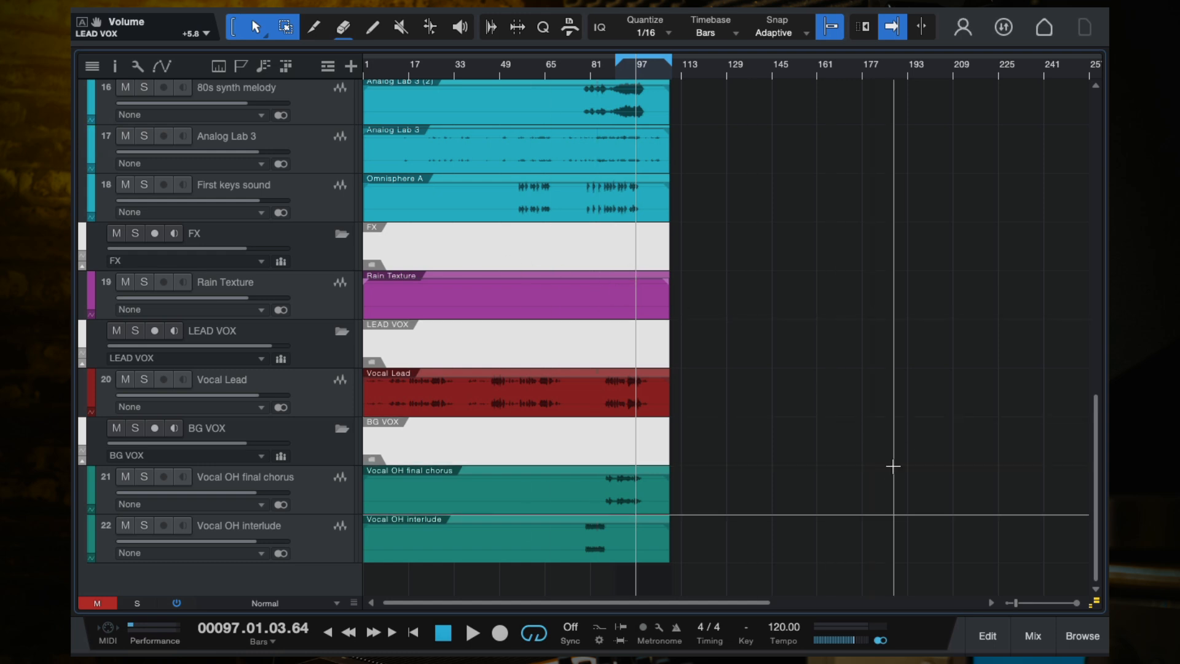
pyautogui.click(1033, 636)
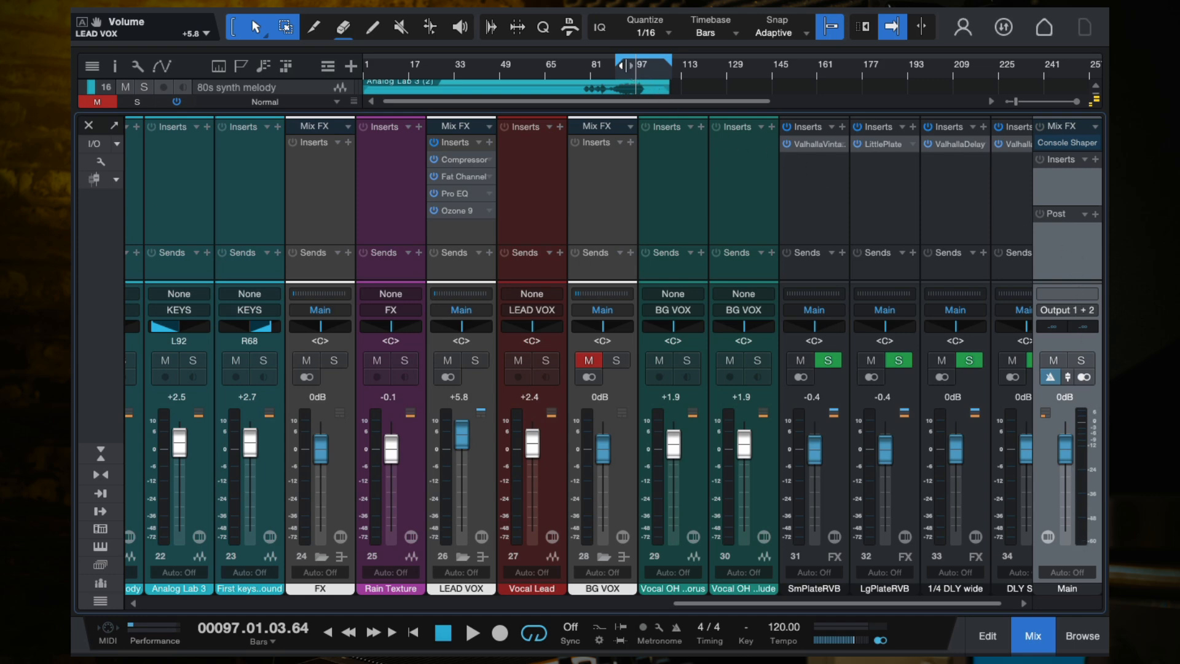
pyautogui.moveTo(623, 64); pyautogui.dragTo(561, 64)
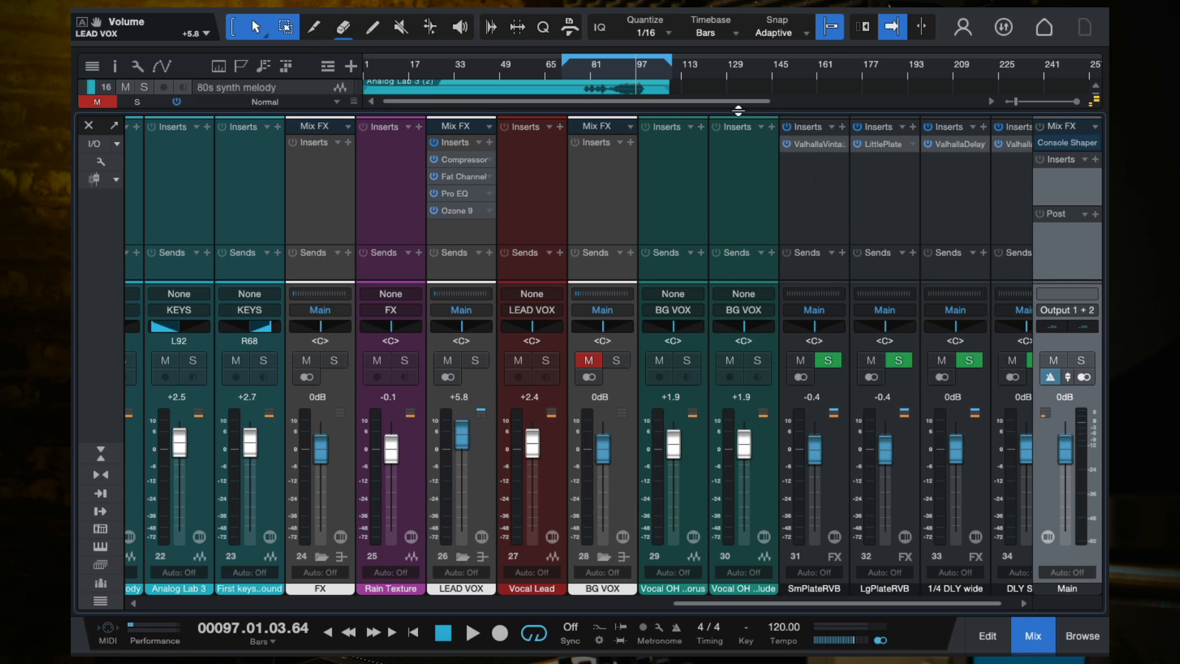
pyautogui.click(595, 79)
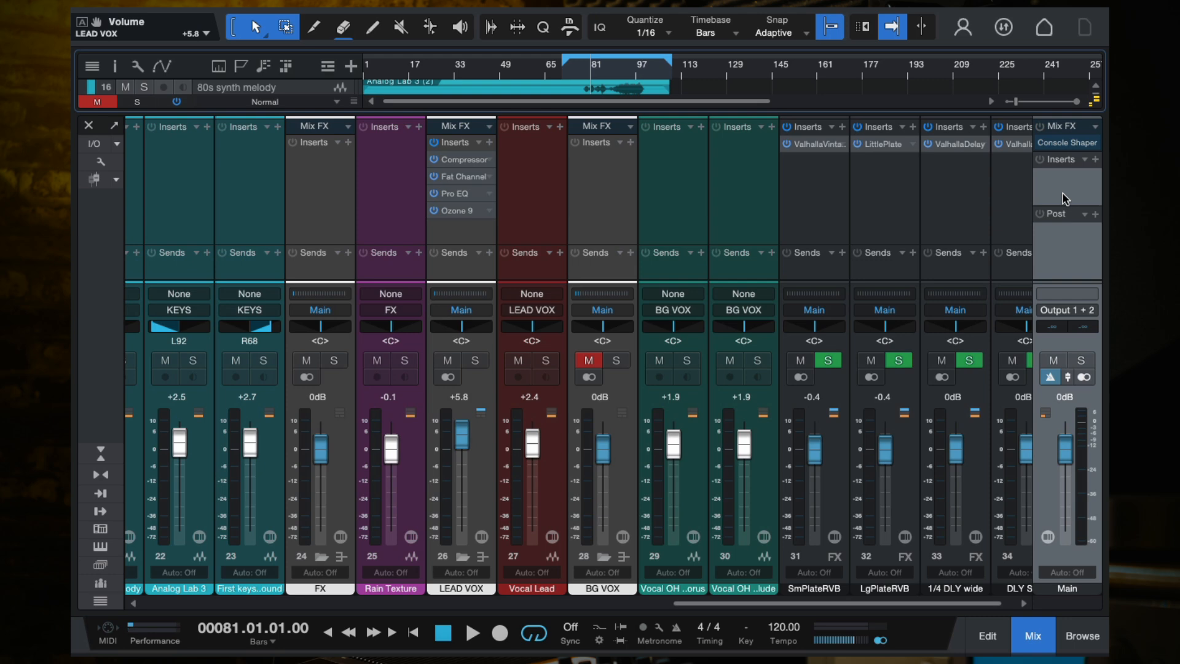
pyautogui.press('space')
pyautogui.click(1096, 159)
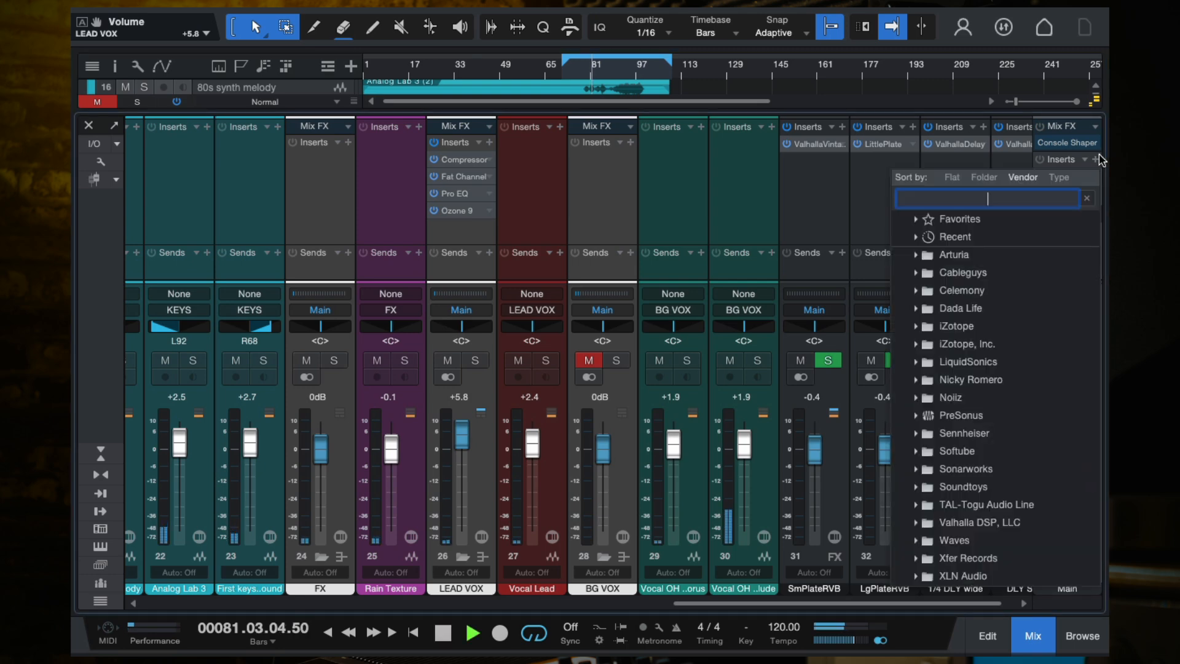
pyautogui.write('ozo')
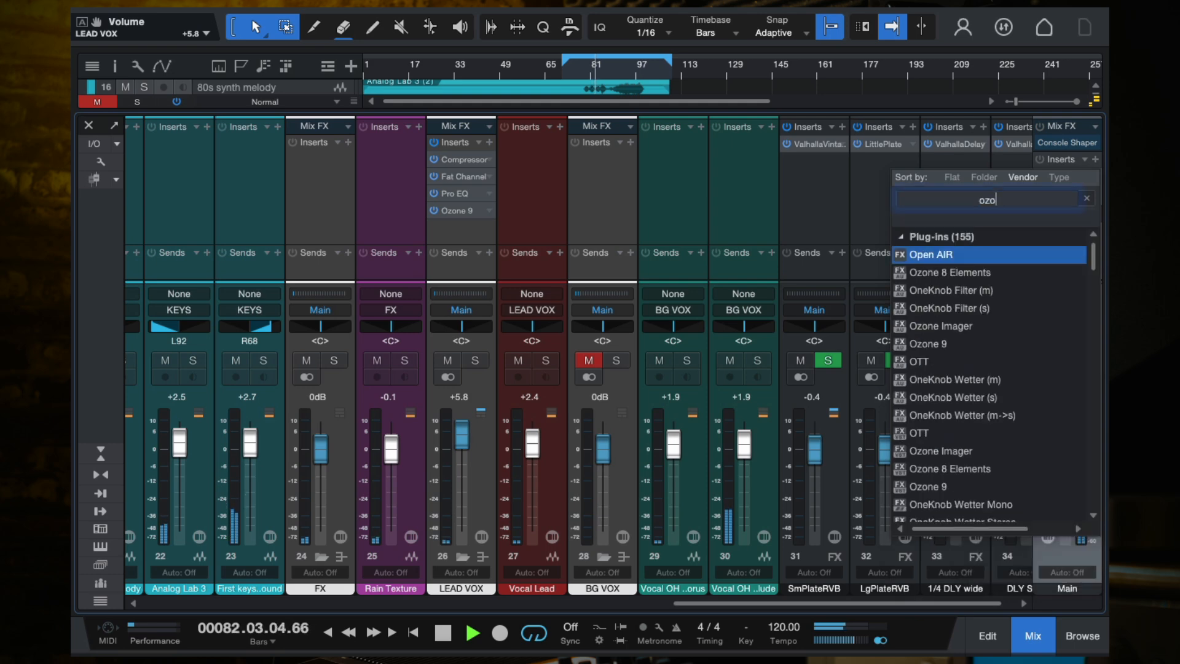
pyautogui.write('ne')
pyautogui.click(939, 292)
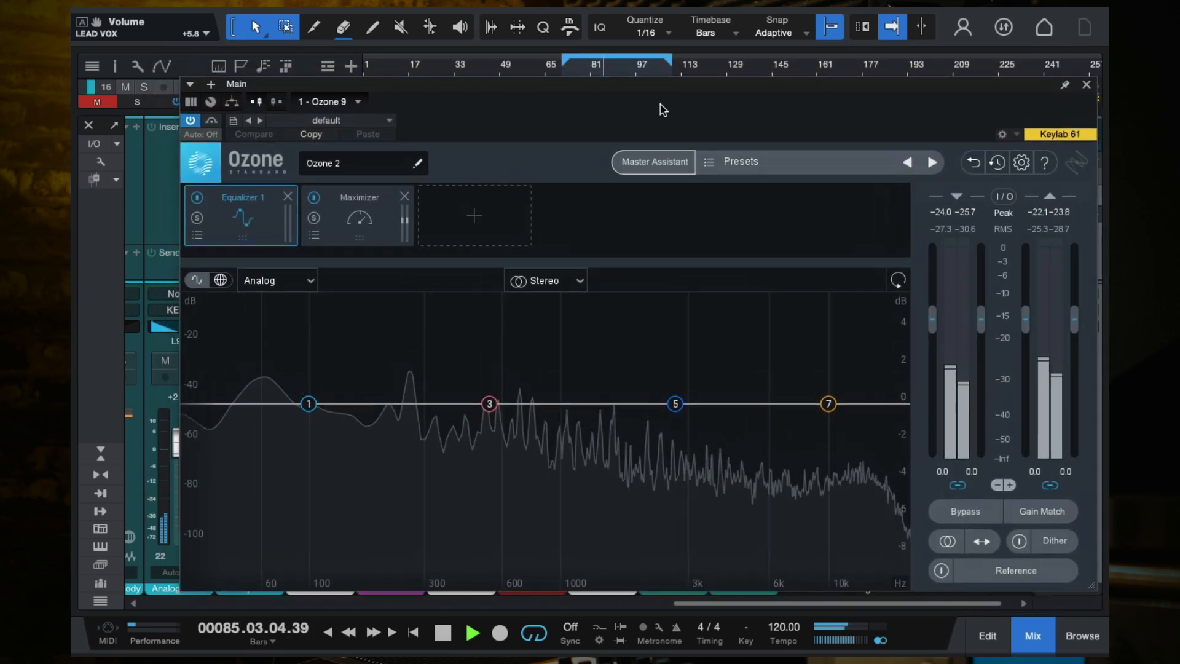
pyautogui.click(404, 205)
pyautogui.click(286, 207)
pyautogui.click(238, 225)
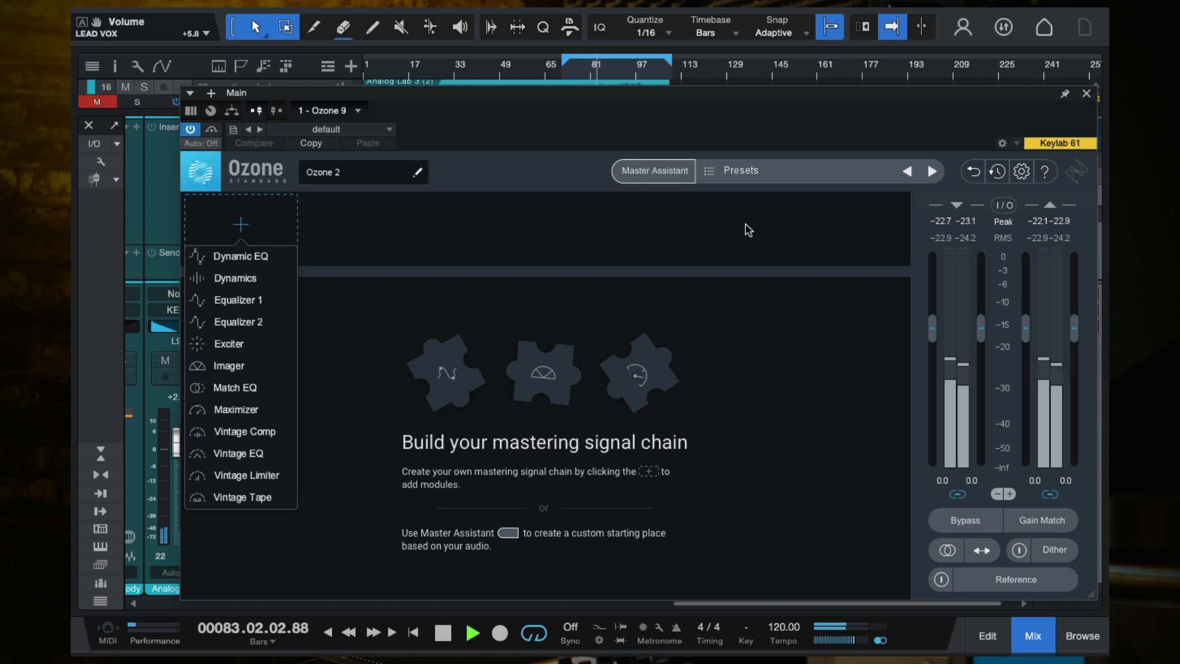
pyautogui.press('space')
pyautogui.click(1086, 93)
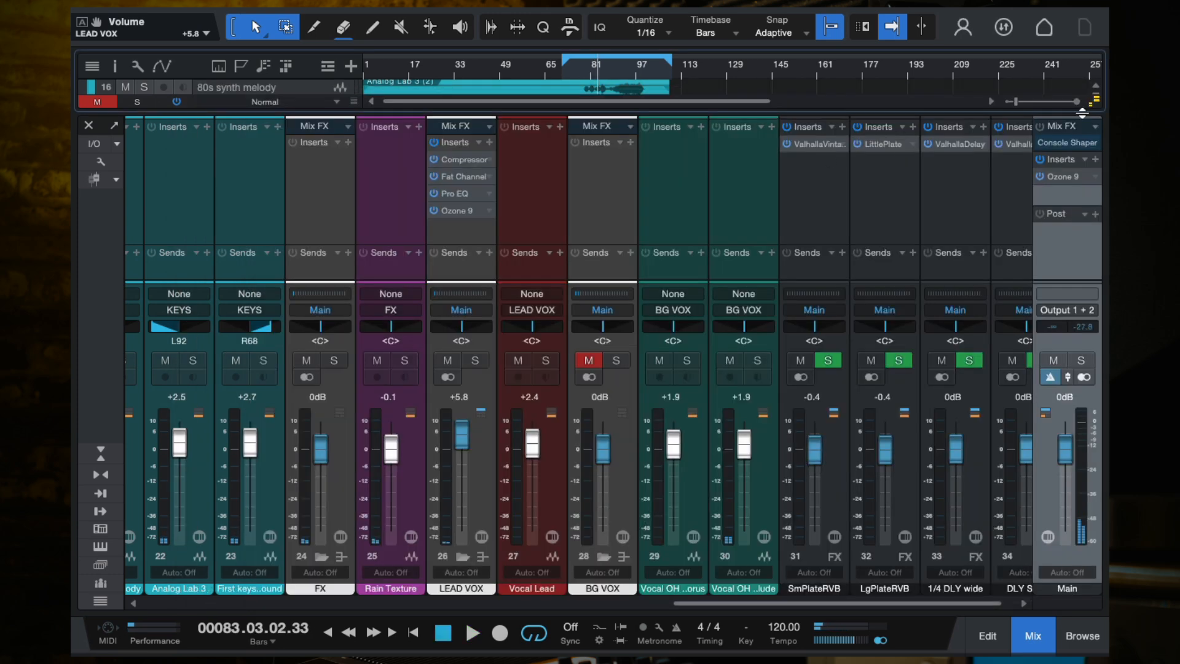
pyautogui.rightClick(1091, 180)
pyautogui.click(1020, 345)
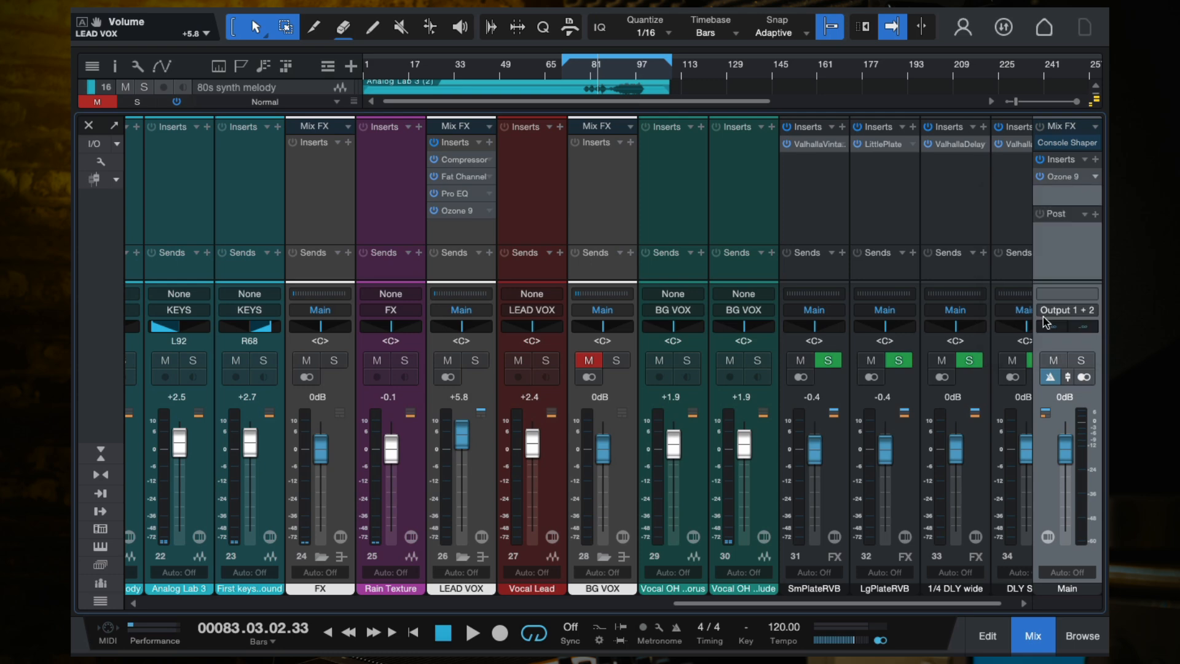
# - Insert the Ozone 9 plug-in on the Main output channel
pyautogui.click(1095, 161)
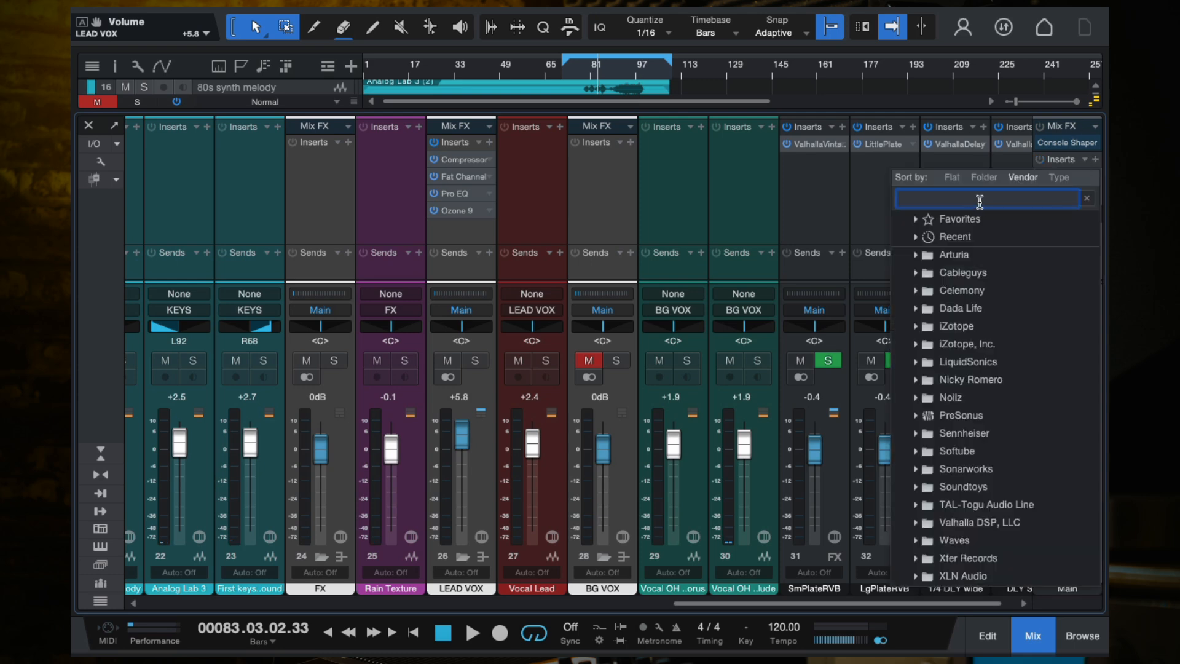
pyautogui.write('ozone')
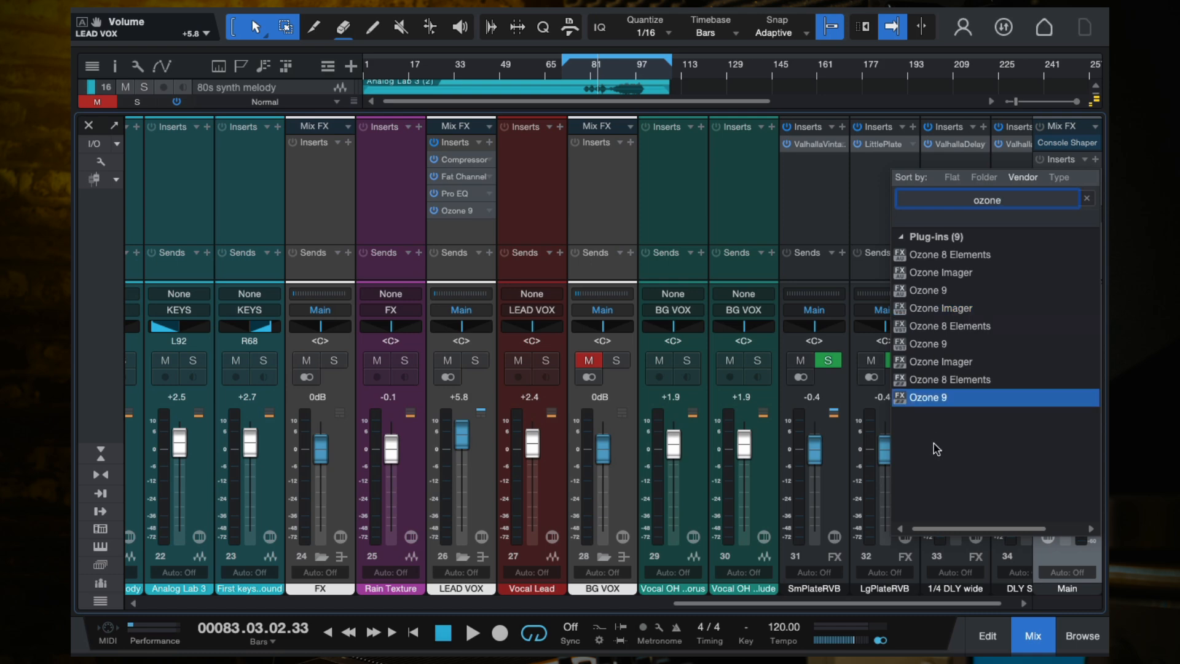
pyautogui.click(924, 294)
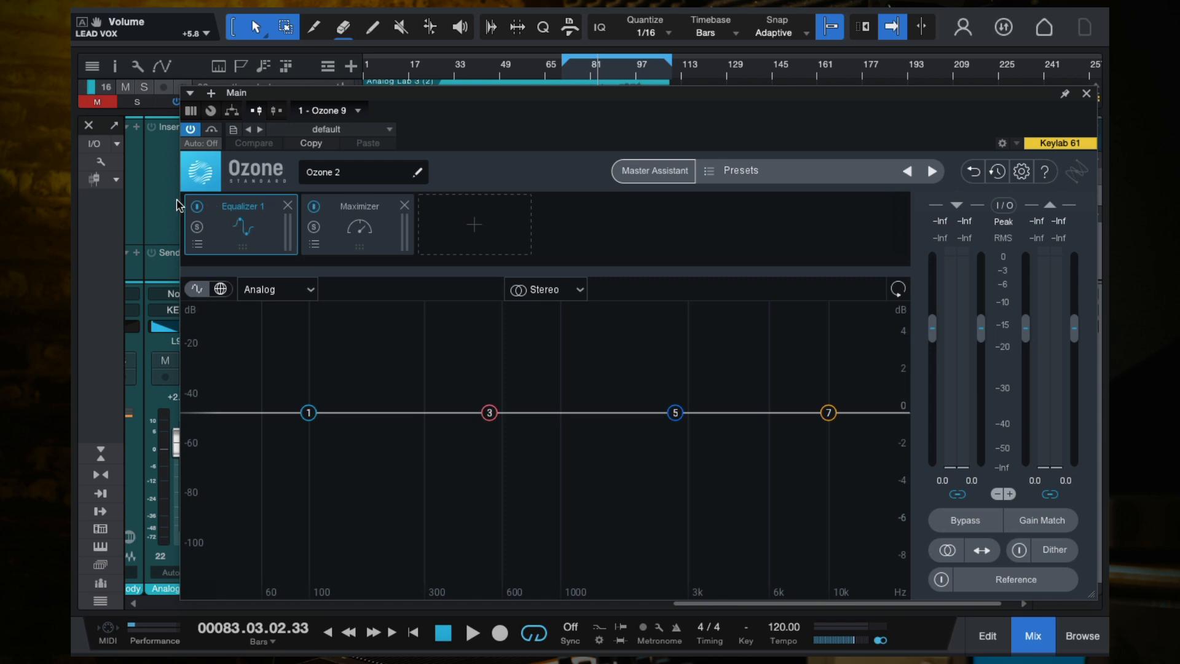
# - Replace Ozone 9's default Equalizer 1 and Maximizer modules with a Vintage Comp module
pyautogui.click(287, 206)
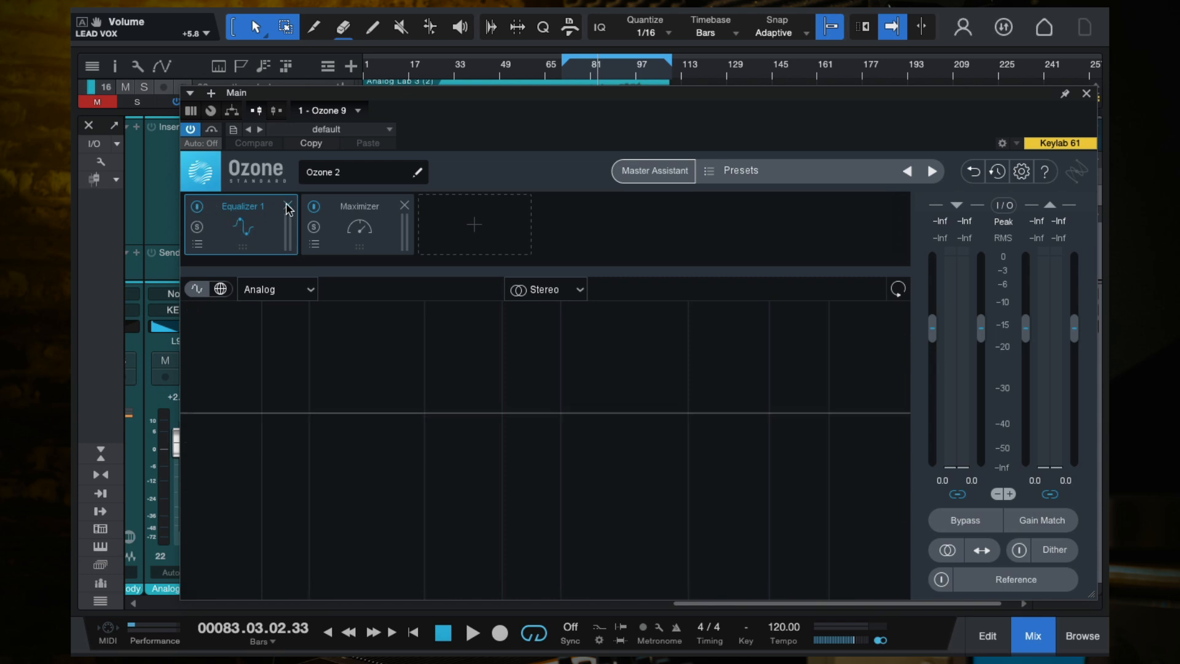
pyautogui.click(287, 207)
pyautogui.click(240, 225)
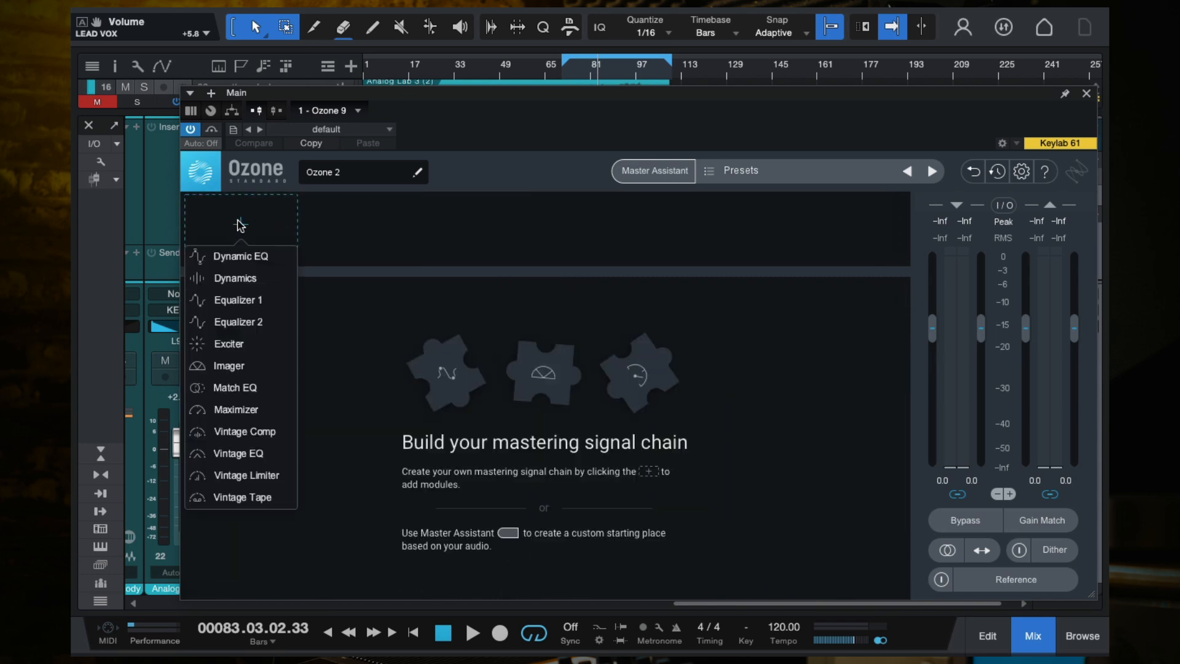
pyautogui.click(253, 433)
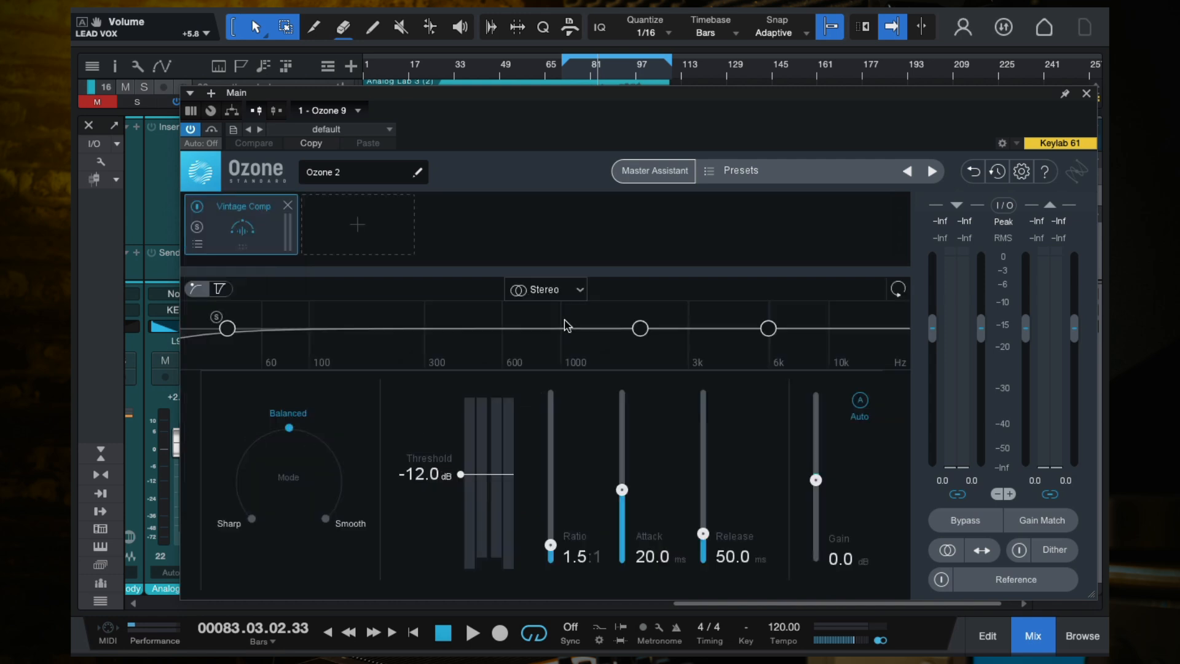
# - Play the loop and set the Vintage Comp's threshold to -24.4 dB, ratio to 2.4:1, attack to 24.2 ms and release to 42.2 ms
pyautogui.press('space')
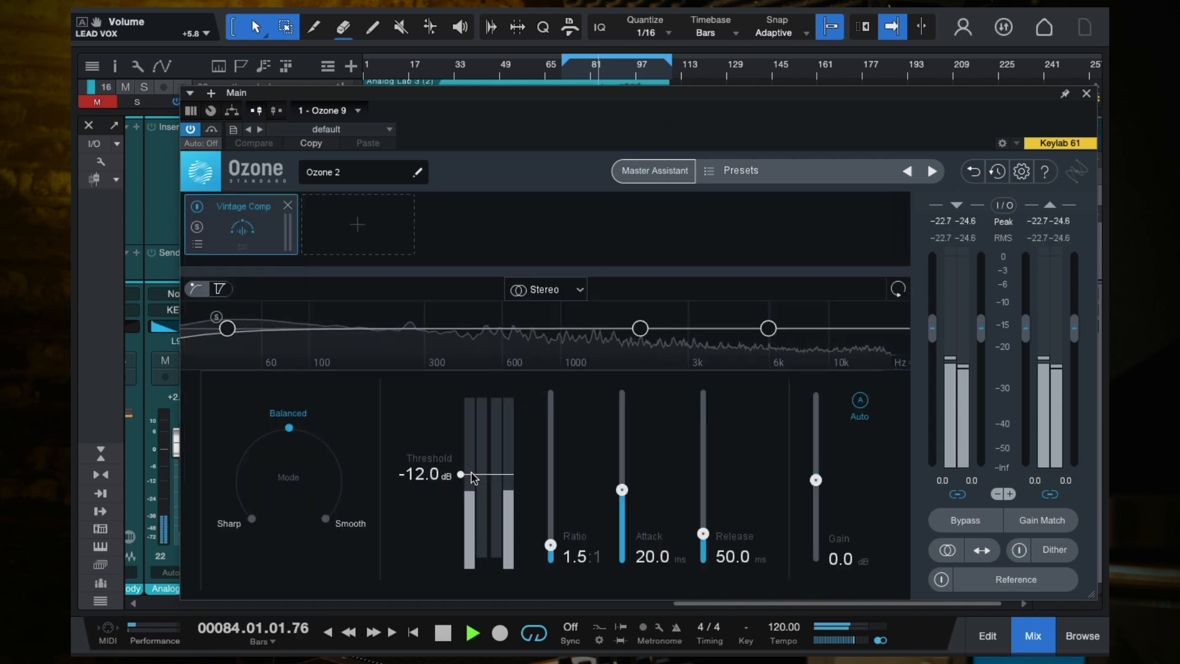
pyautogui.moveTo(461, 475); pyautogui.dragTo(461, 513)
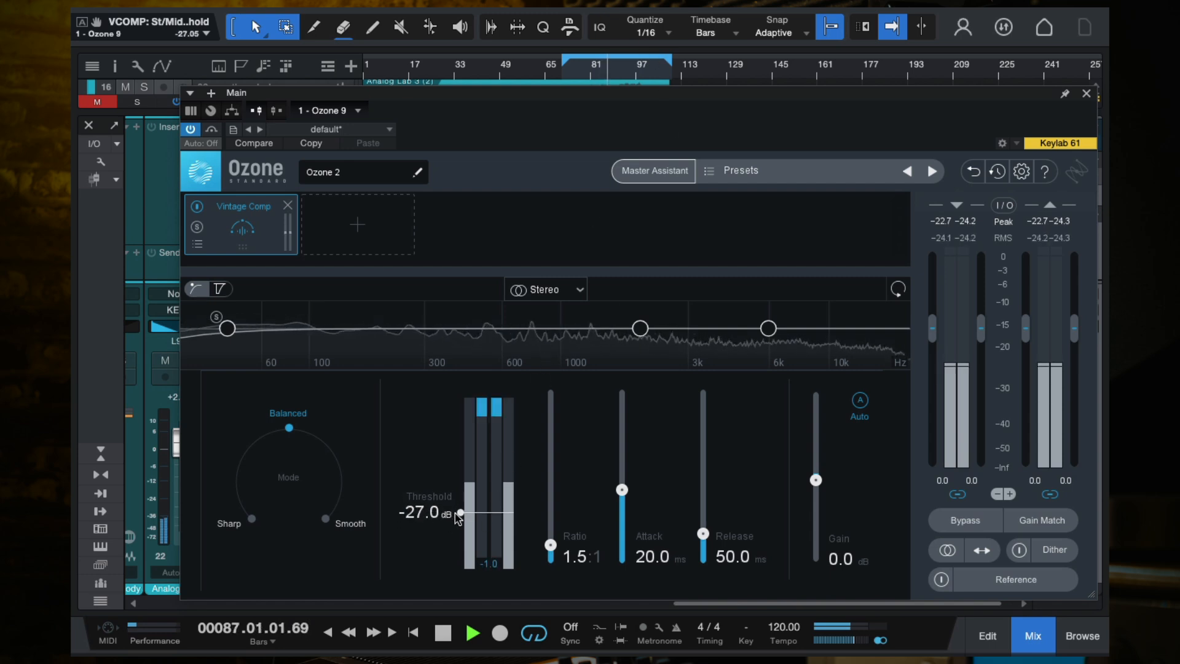
pyautogui.moveTo(461, 513); pyautogui.dragTo(461, 506)
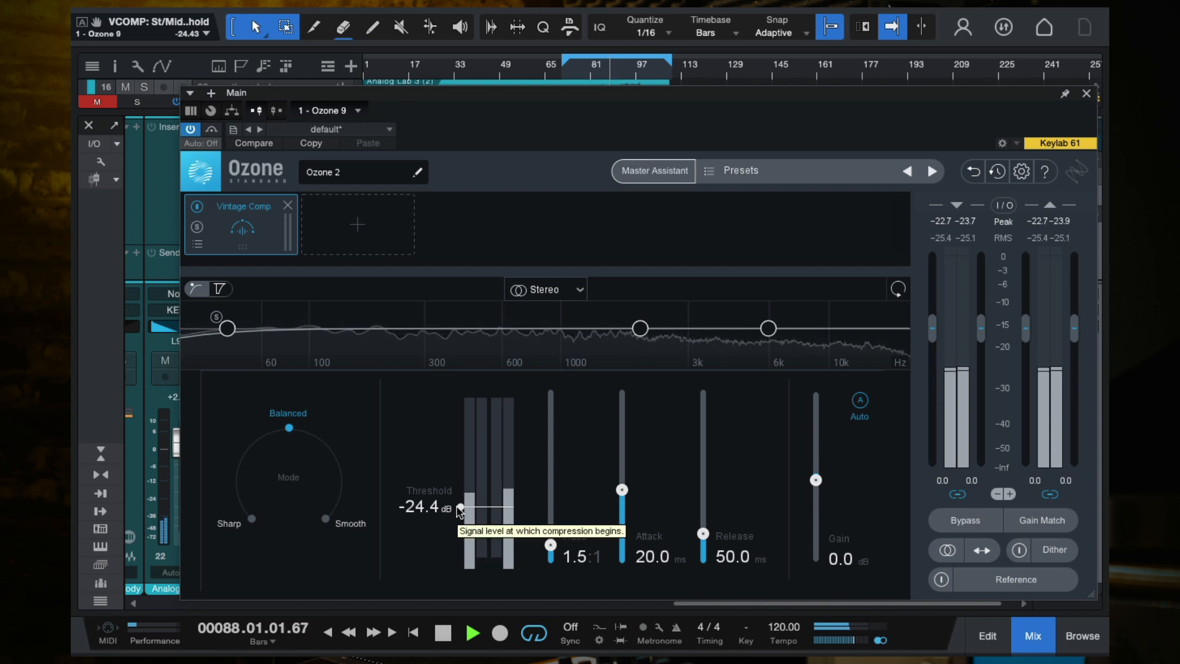
pyautogui.moveTo(551, 544)
pyautogui.mouseDown()
pyautogui.moveTo(550, 459)
pyautogui.moveTo(558, 523)
pyautogui.mouseUp()
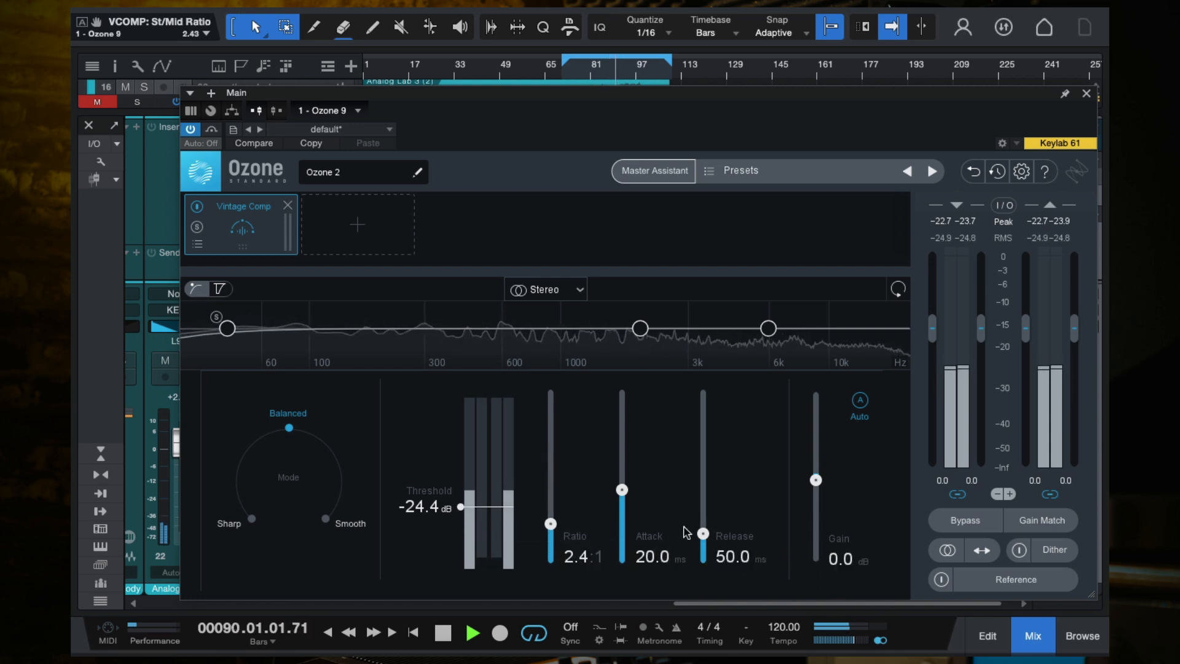
pyautogui.moveTo(622, 490); pyautogui.dragTo(622, 481)
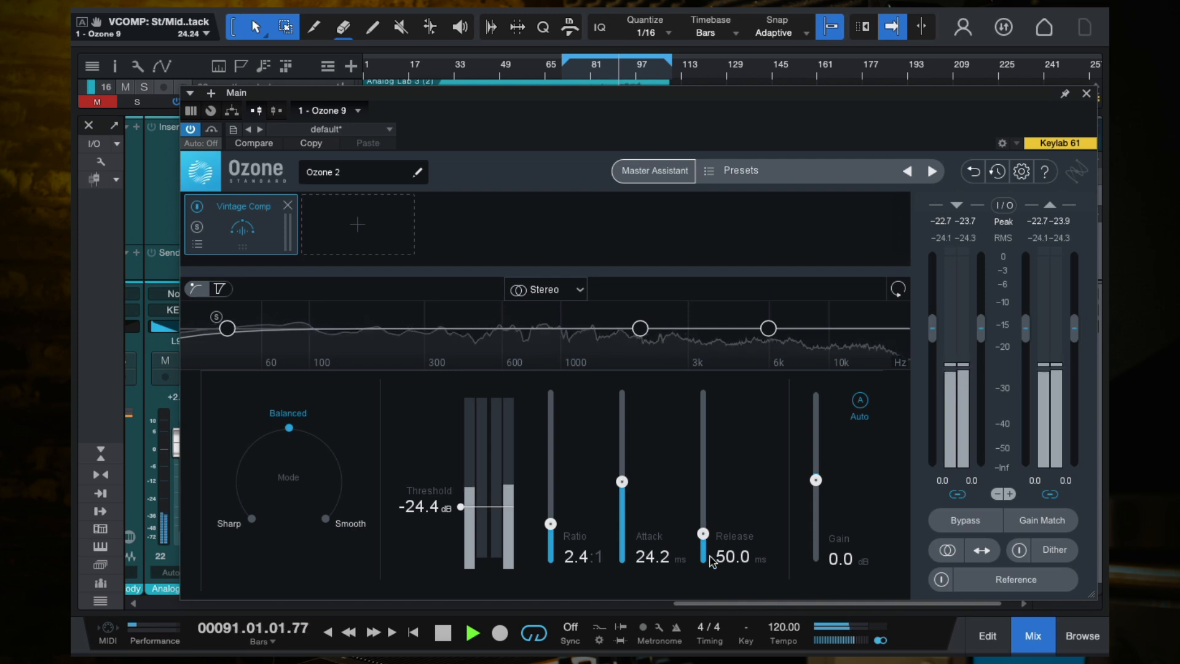
pyautogui.moveTo(707, 536)
pyautogui.mouseDown()
pyautogui.moveTo(704, 430)
pyautogui.moveTo(708, 547)
pyautogui.mouseUp()
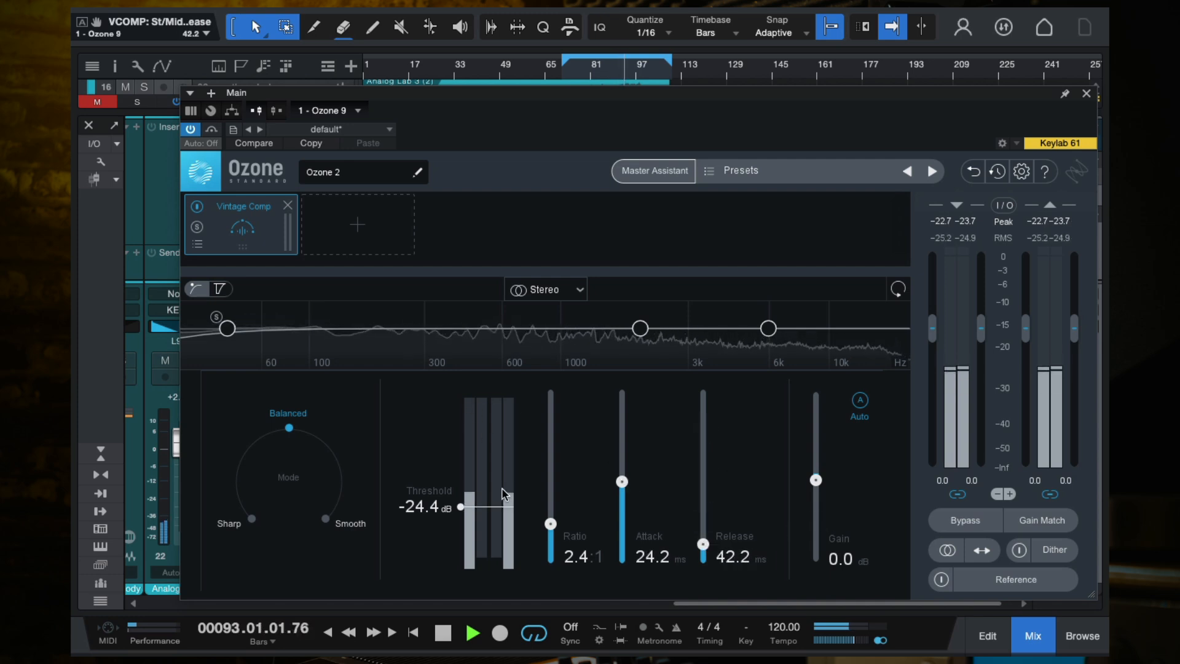
# - Set the Vintage Comp's threshold to -25.9 dB and gain to 2.6 dB, and compare Ozone bypassed and active around bar 81
pyautogui.moveTo(459, 507)
pyautogui.mouseDown()
pyautogui.moveTo(459, 542)
pyautogui.moveTo(461, 512)
pyautogui.mouseUp()
pyautogui.moveTo(816, 480); pyautogui.dragTo(815, 473)
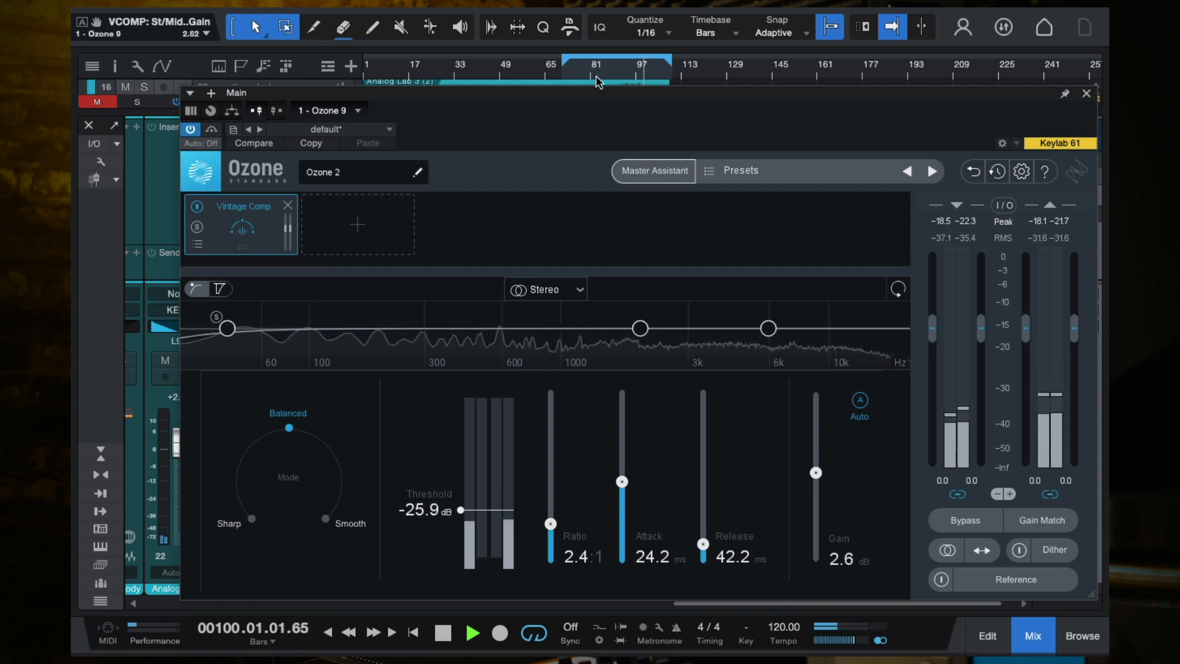
pyautogui.click(576, 72)
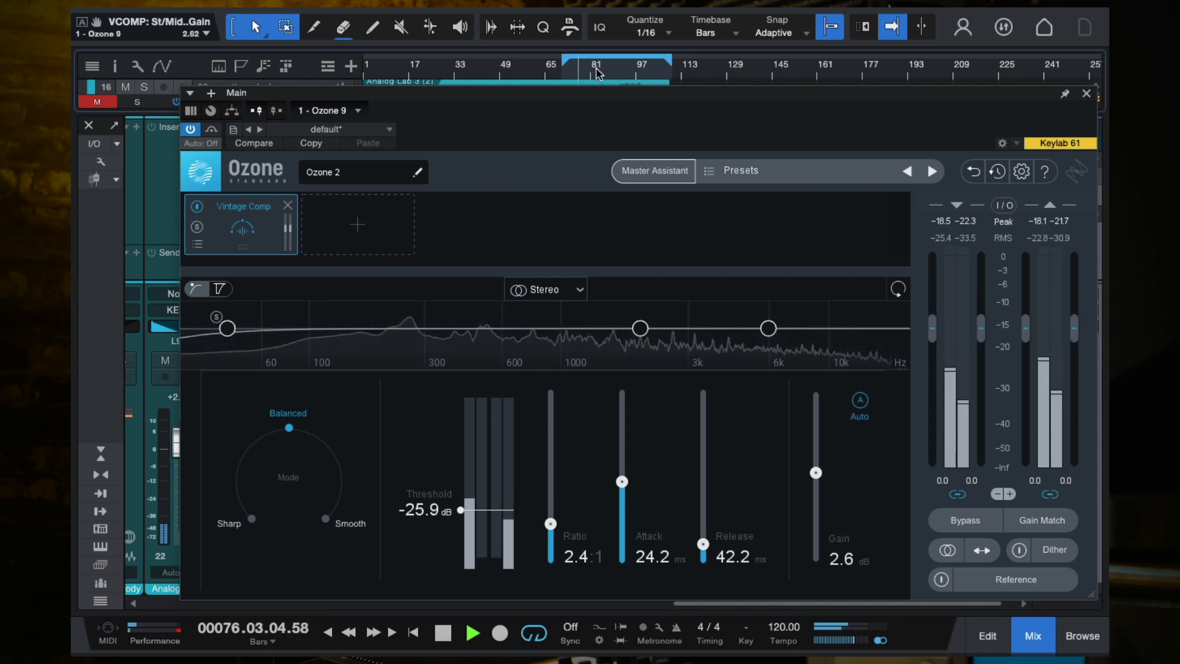
pyautogui.click(599, 72)
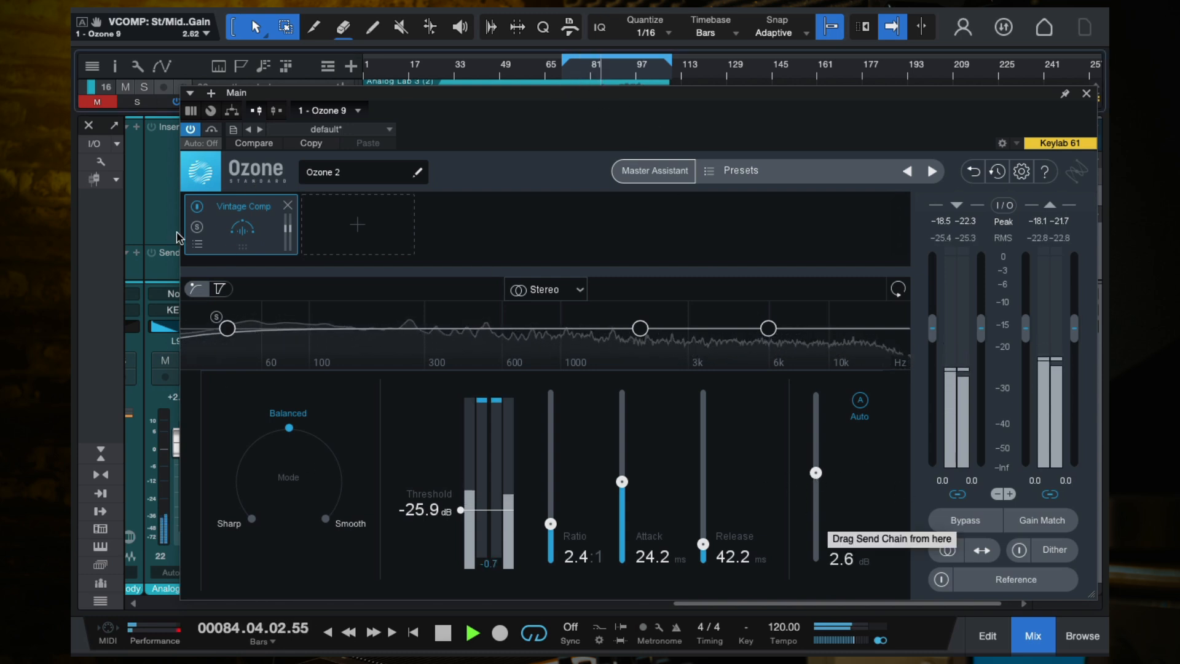
pyautogui.click(190, 129)
pyautogui.click(189, 128)
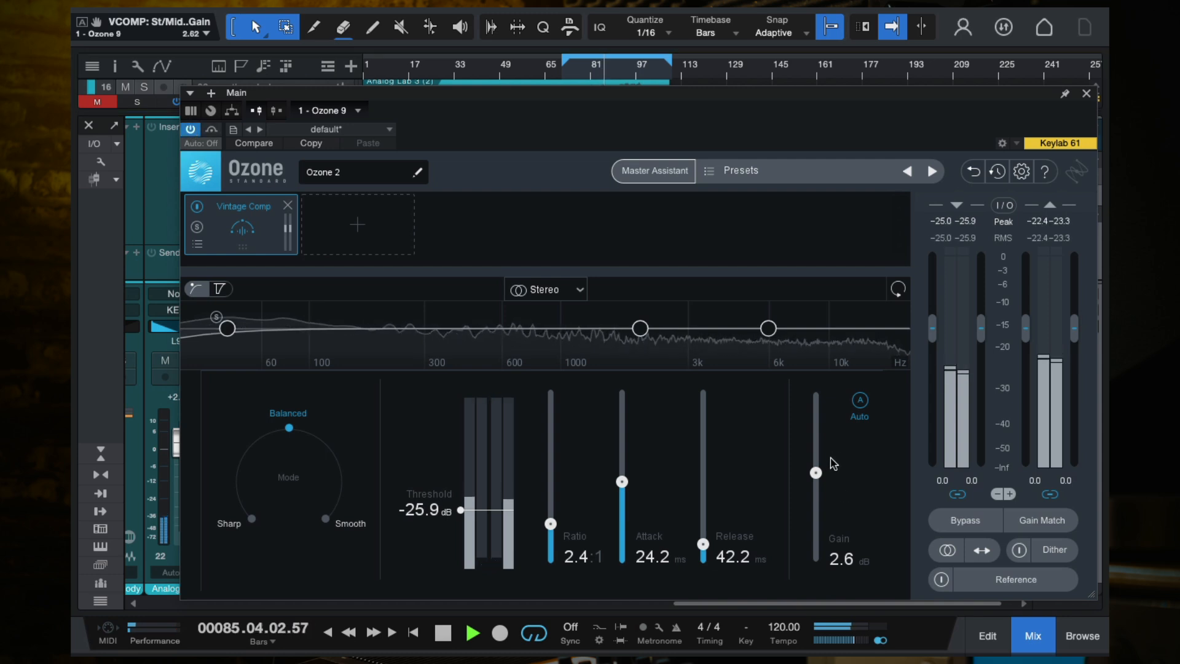
# - Set the Vintage Comp's gain to 2.9 dB and threshold to -28.2 dB, and stop playback
pyautogui.moveTo(815, 473); pyautogui.dragTo(815, 471)
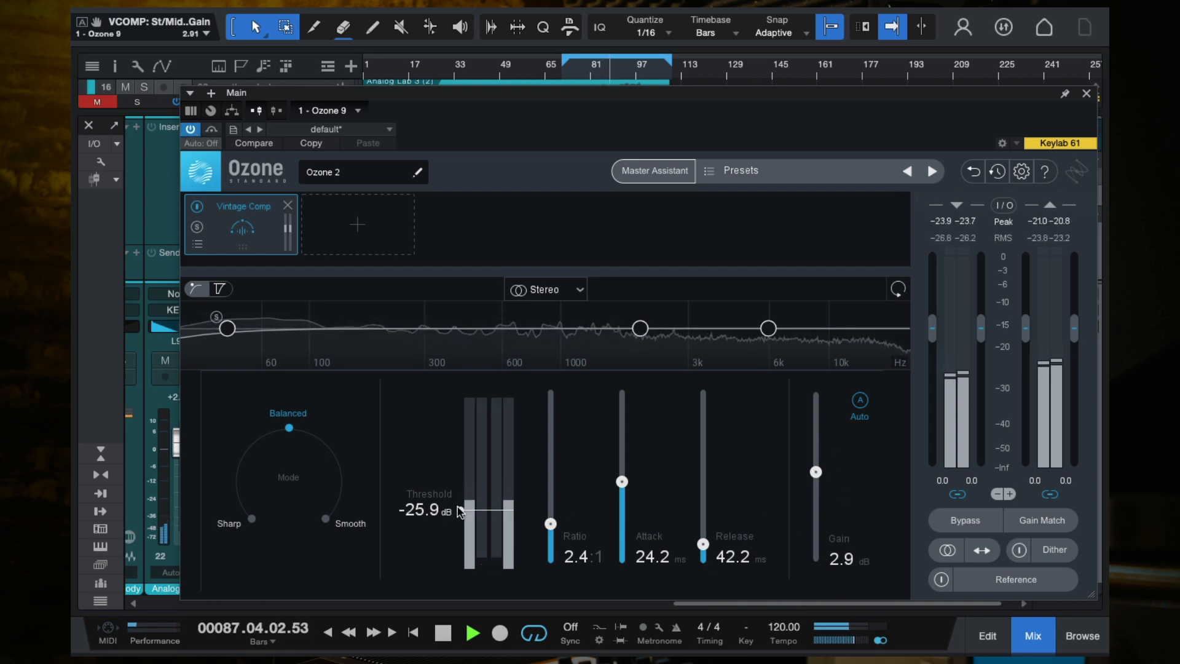
pyautogui.moveTo(463, 510); pyautogui.dragTo(464, 514)
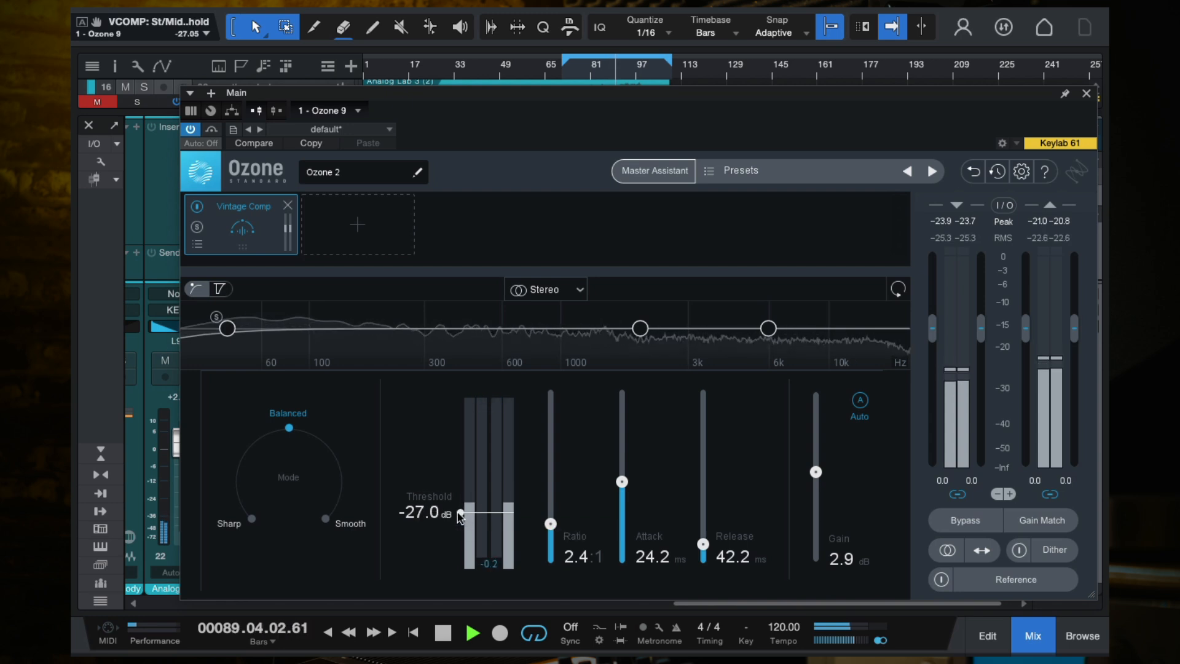
pyautogui.moveTo(457, 512); pyautogui.dragTo(460, 519)
pyautogui.press('space')
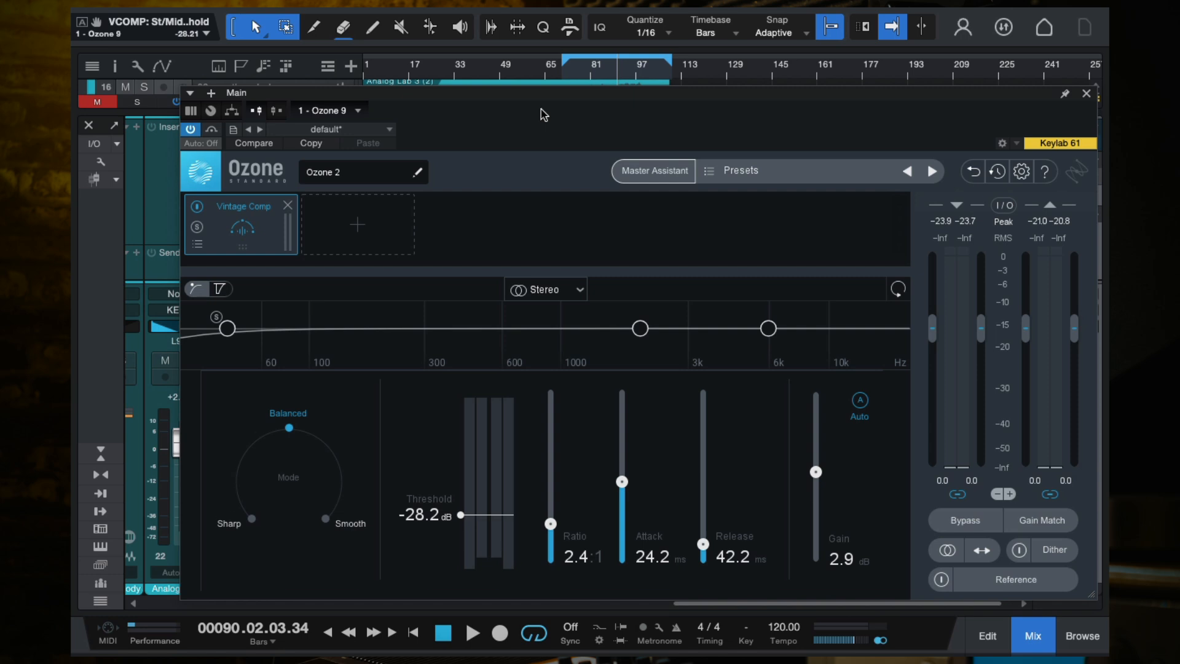
# - Reposition the Ozone 9 window so the timeline ruler stays accessible, and place the playhead at bar 98
pyautogui.moveTo(540, 110); pyautogui.dragTo(540, 87)
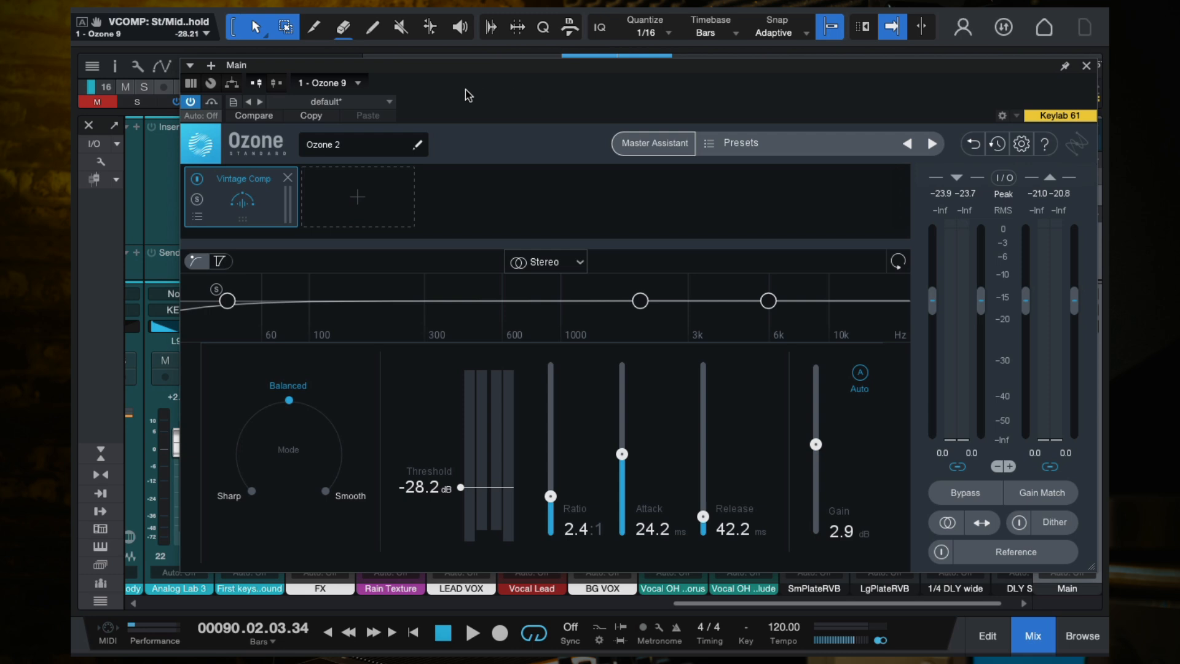
pyautogui.moveTo(538, 82); pyautogui.dragTo(522, 68)
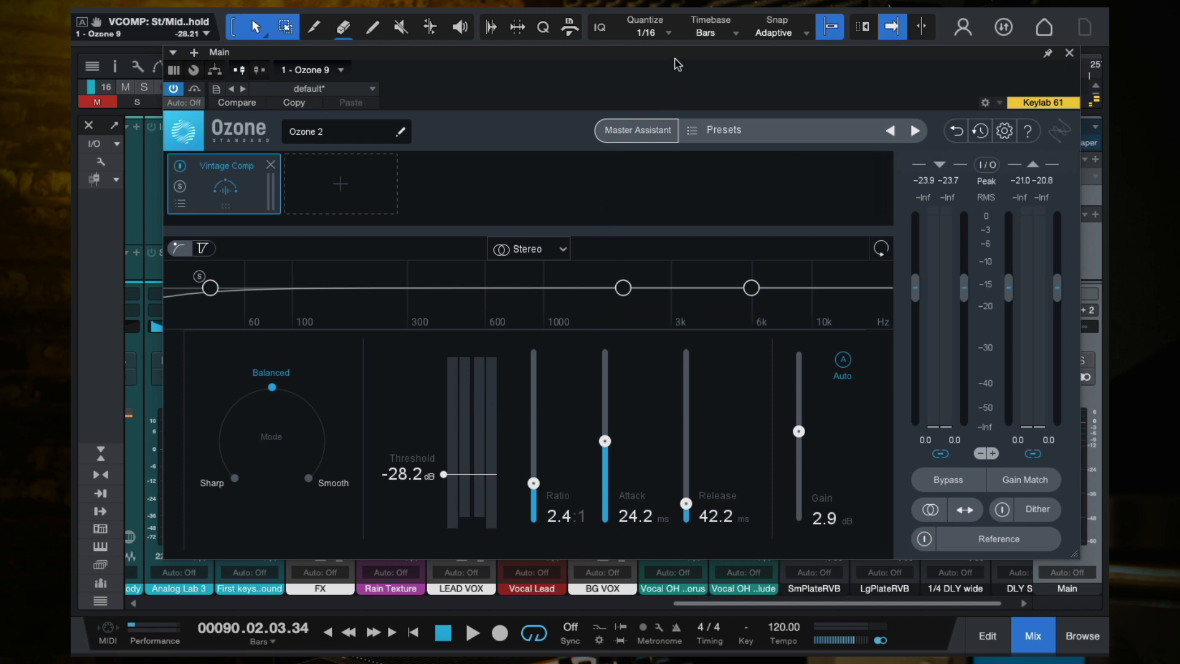
pyautogui.moveTo(674, 63); pyautogui.dragTo(672, 99)
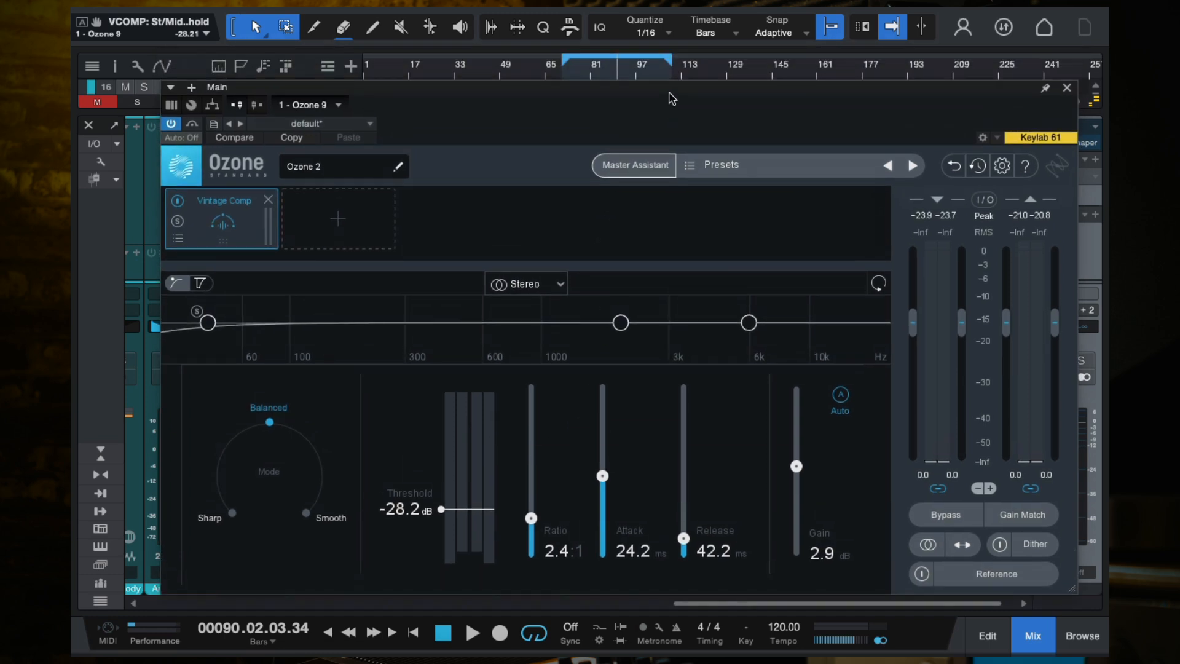
pyautogui.click(639, 73)
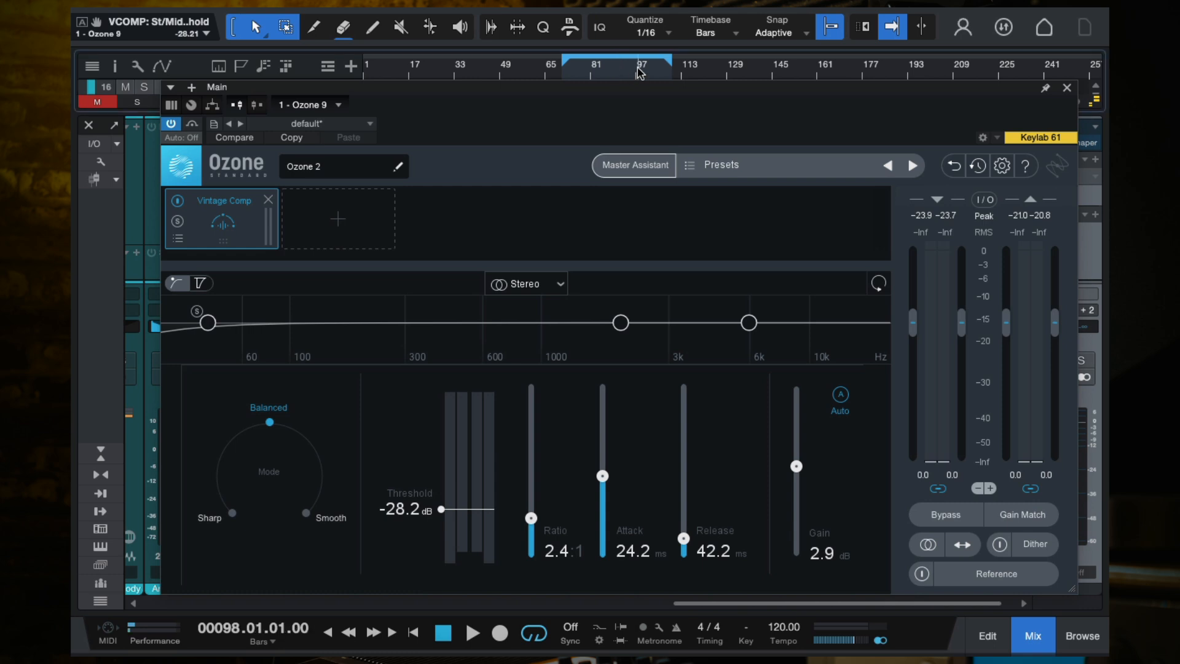
pyautogui.moveTo(667, 108); pyautogui.dragTo(666, 108)
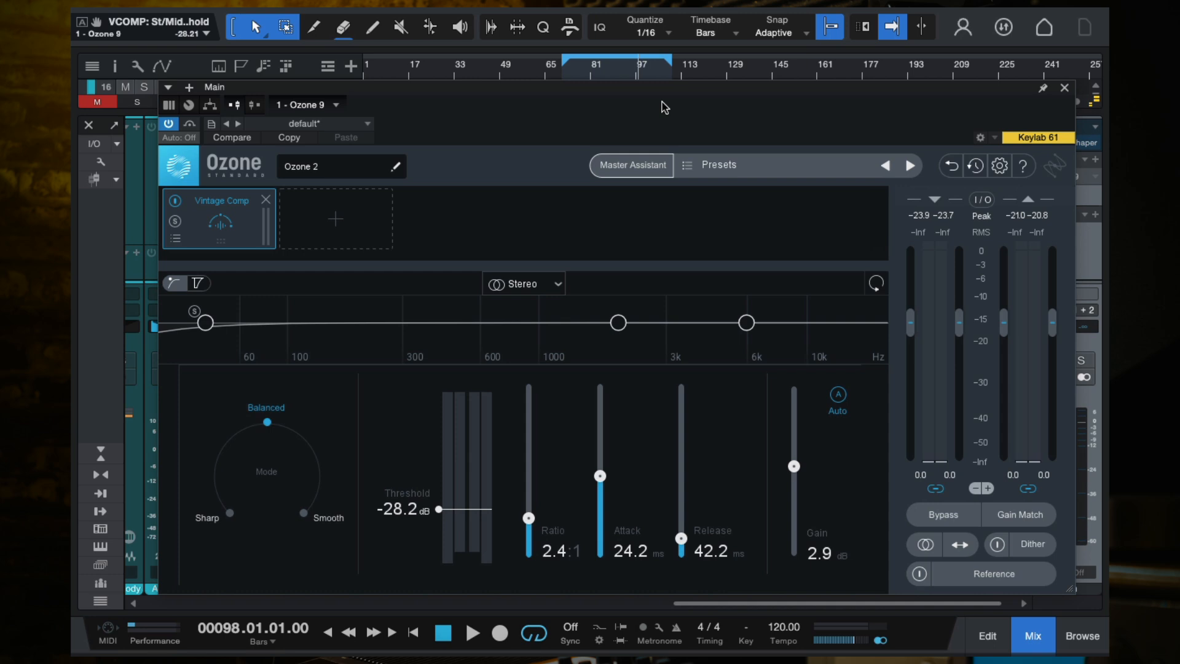
# - Audition the section from bar 98 and set the Vintage Comp's threshold to -25.2 dB
pyautogui.press('space')
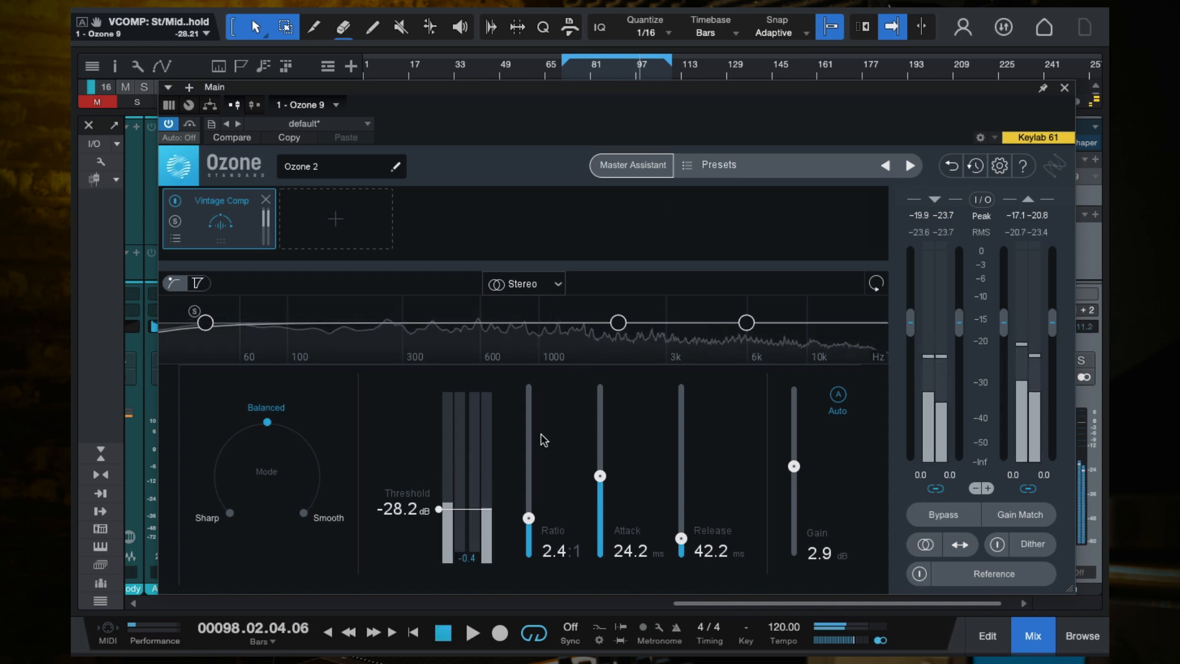
pyautogui.moveTo(443, 512); pyautogui.dragTo(441, 502)
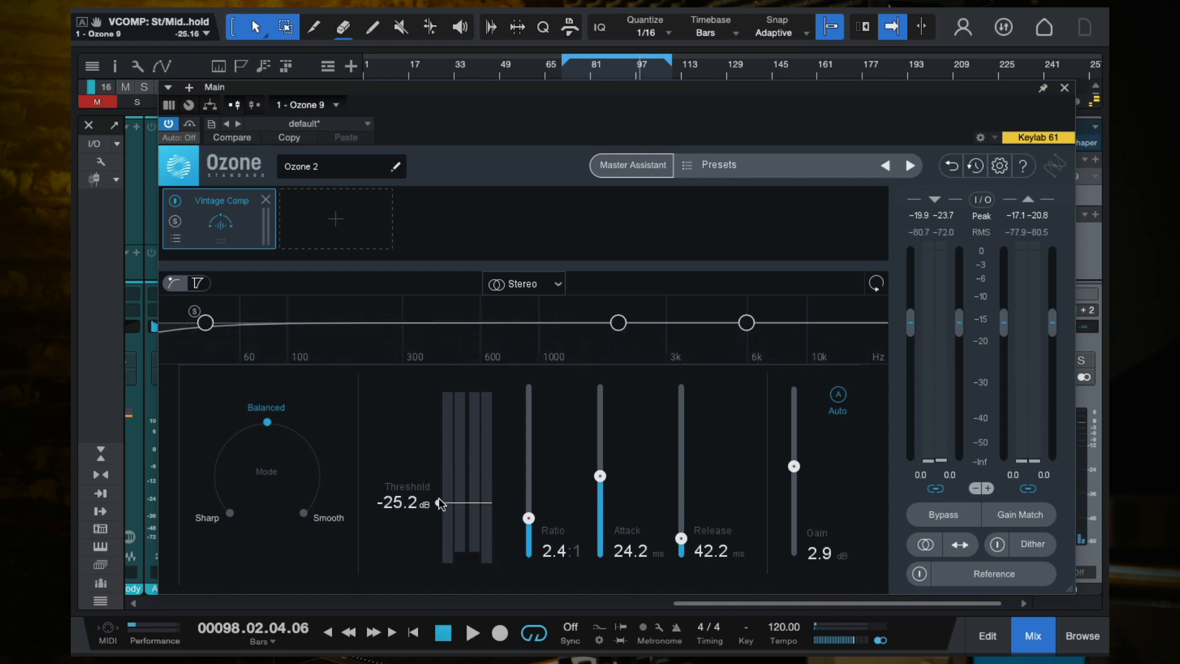
pyautogui.press('space')
pyautogui.press('space')
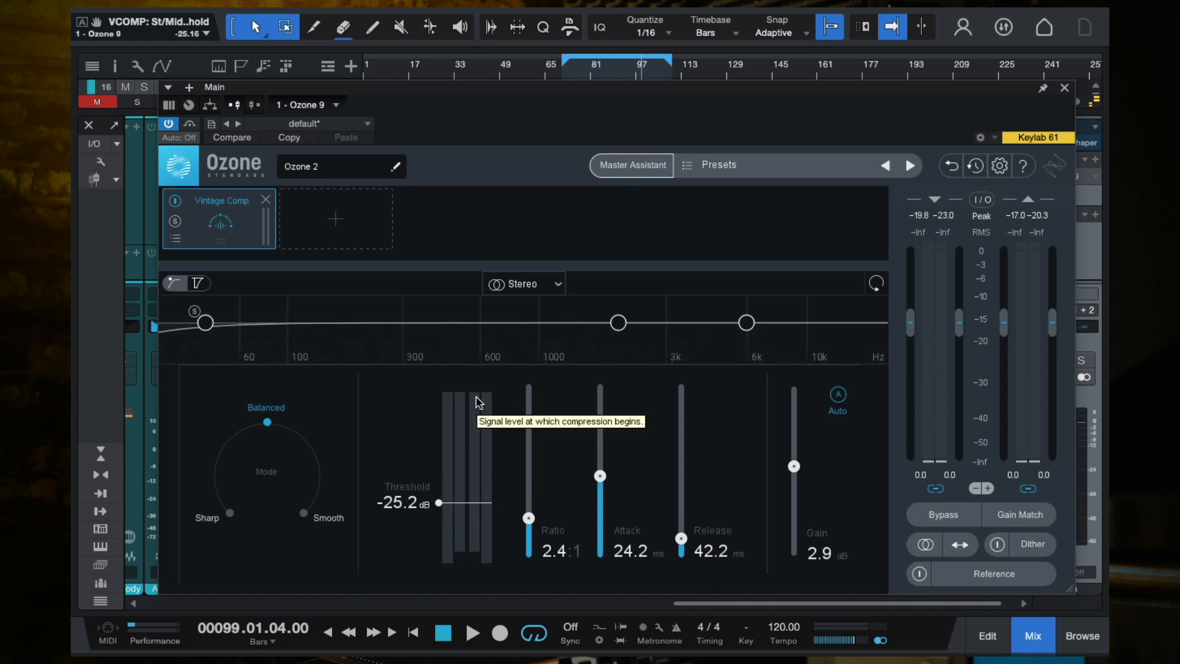
# - Audition the mix through the Vintage Comp from several points between bars 26 and 69, and stop playback
pyautogui.click(451, 66)
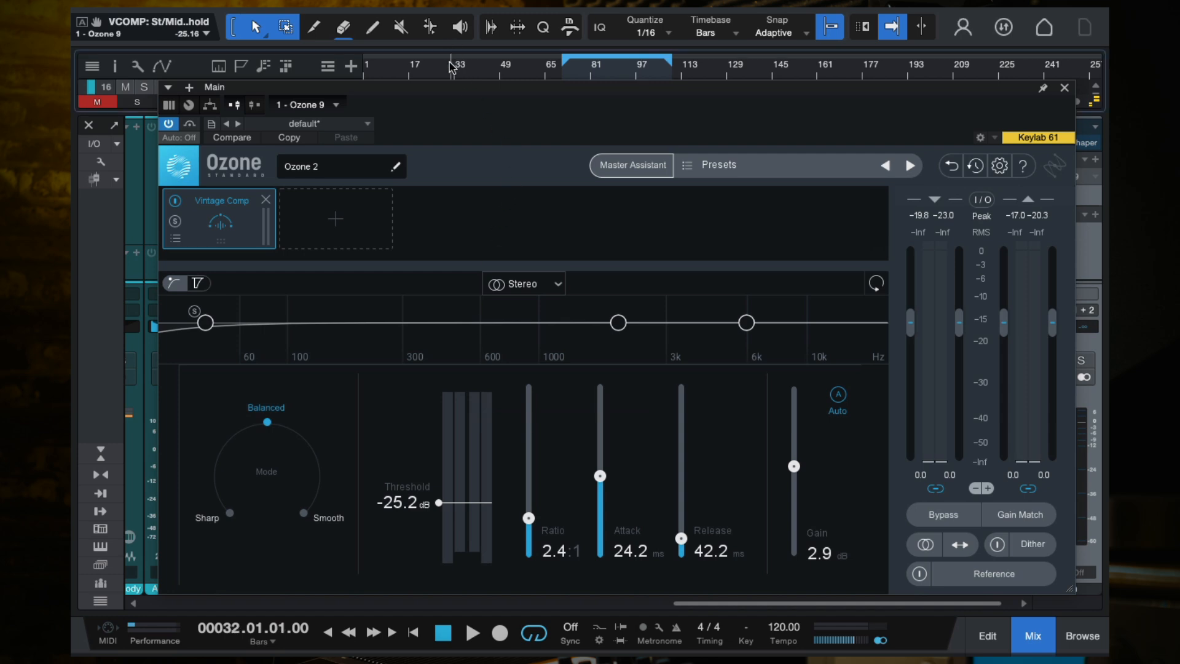
pyautogui.press('space')
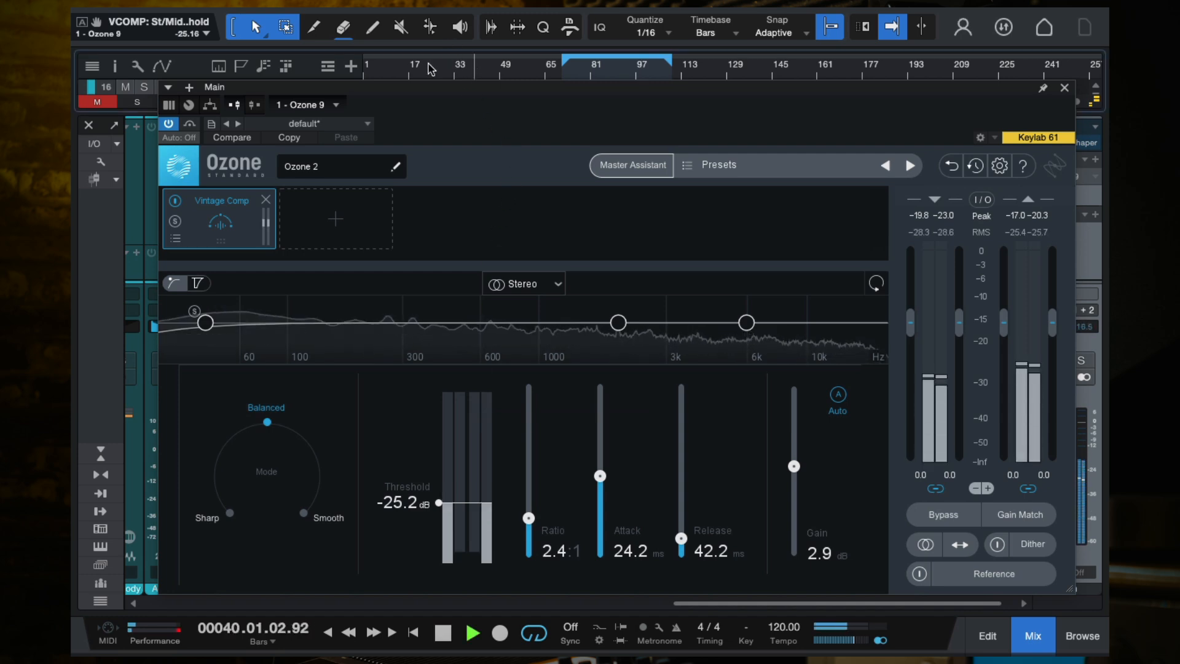
pyautogui.click(434, 73)
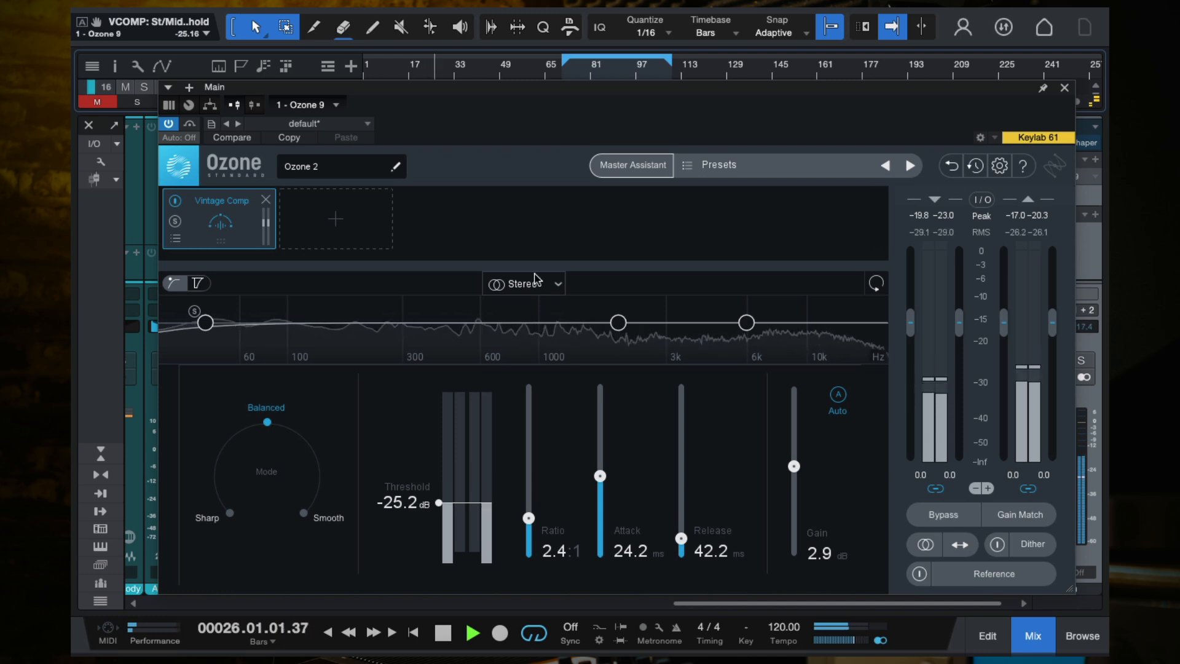
pyautogui.click(442, 71)
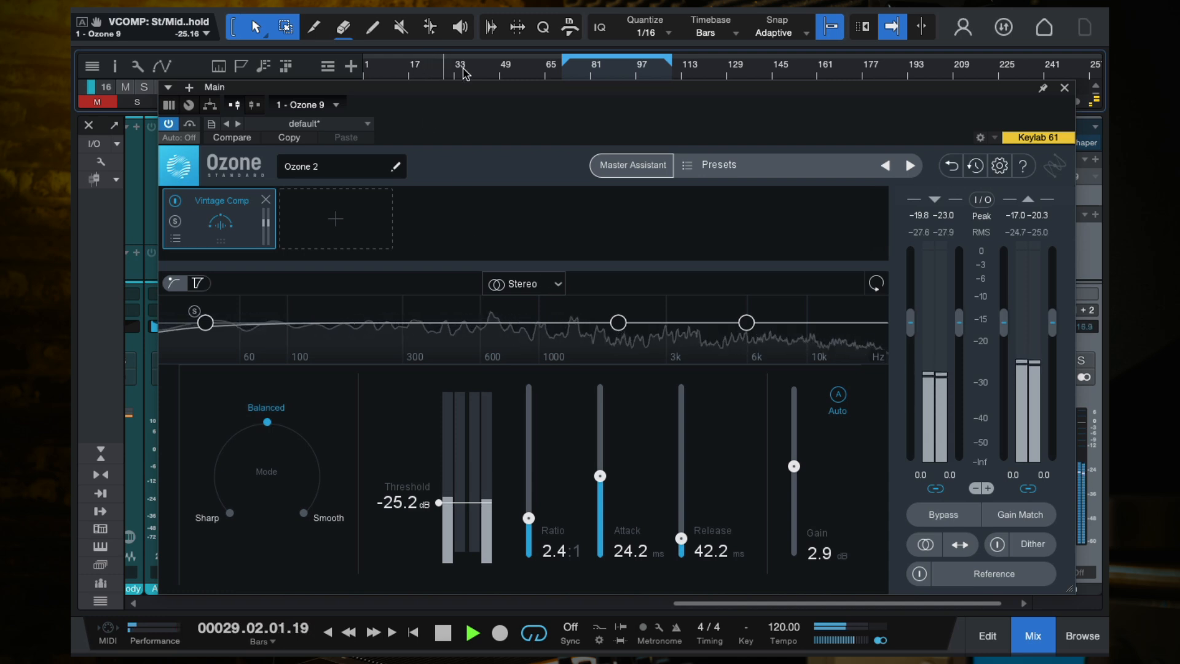
pyautogui.click(505, 71)
pyautogui.click(538, 72)
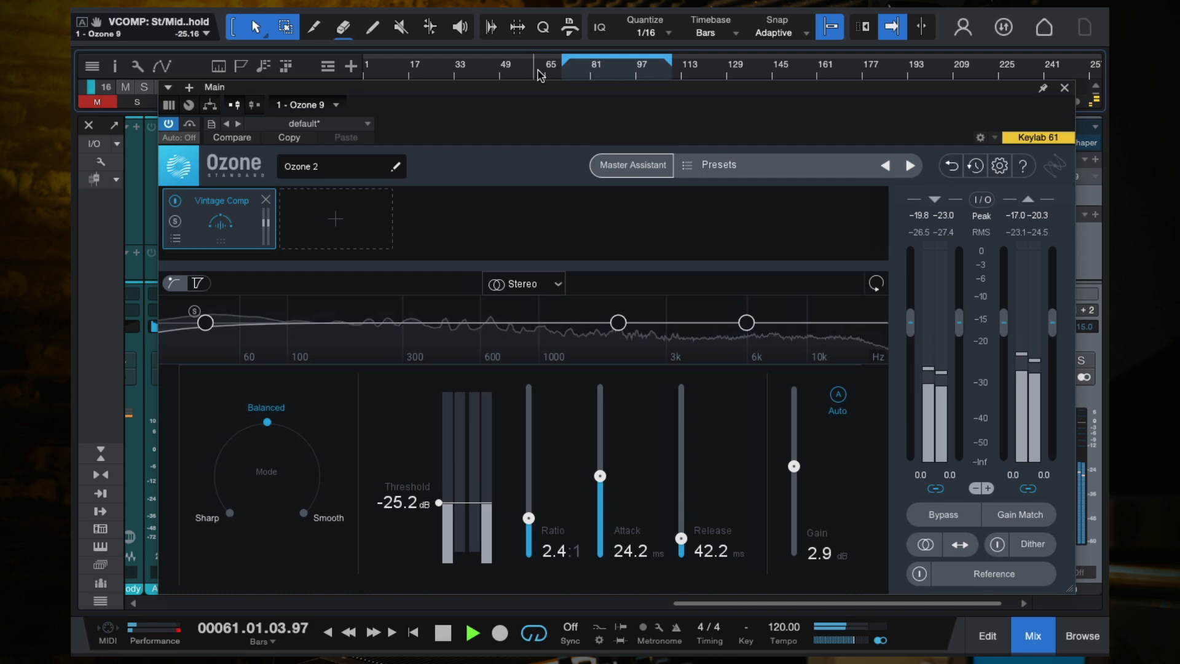
pyautogui.click(564, 73)
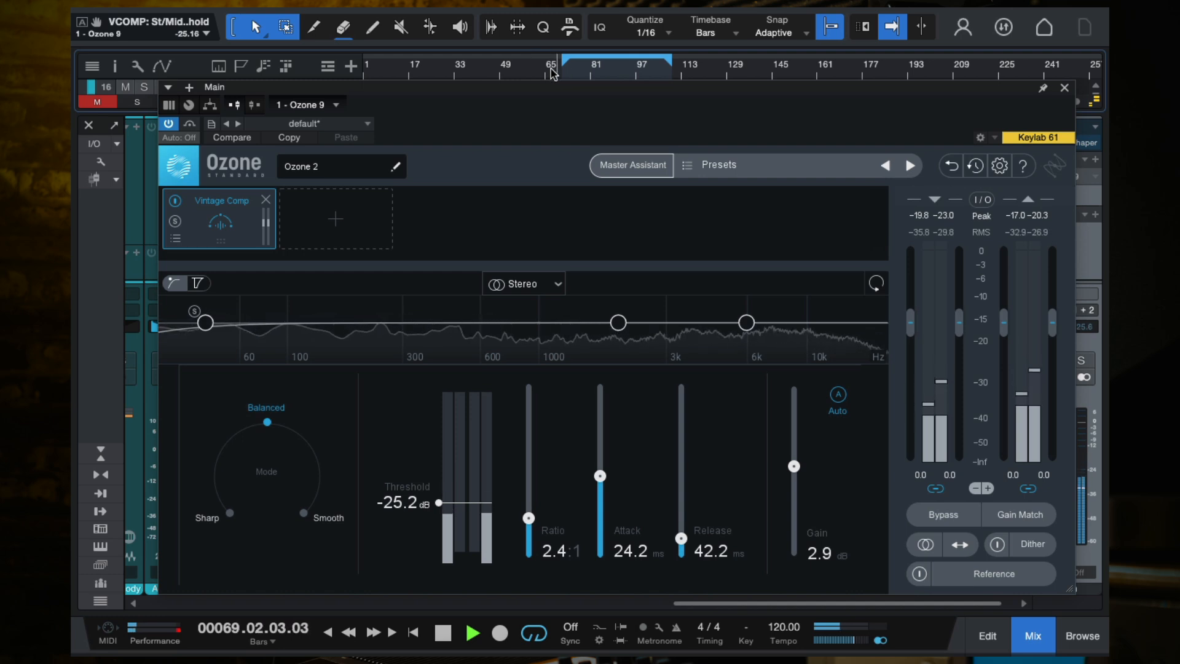
pyautogui.click(552, 72)
pyautogui.press('space')
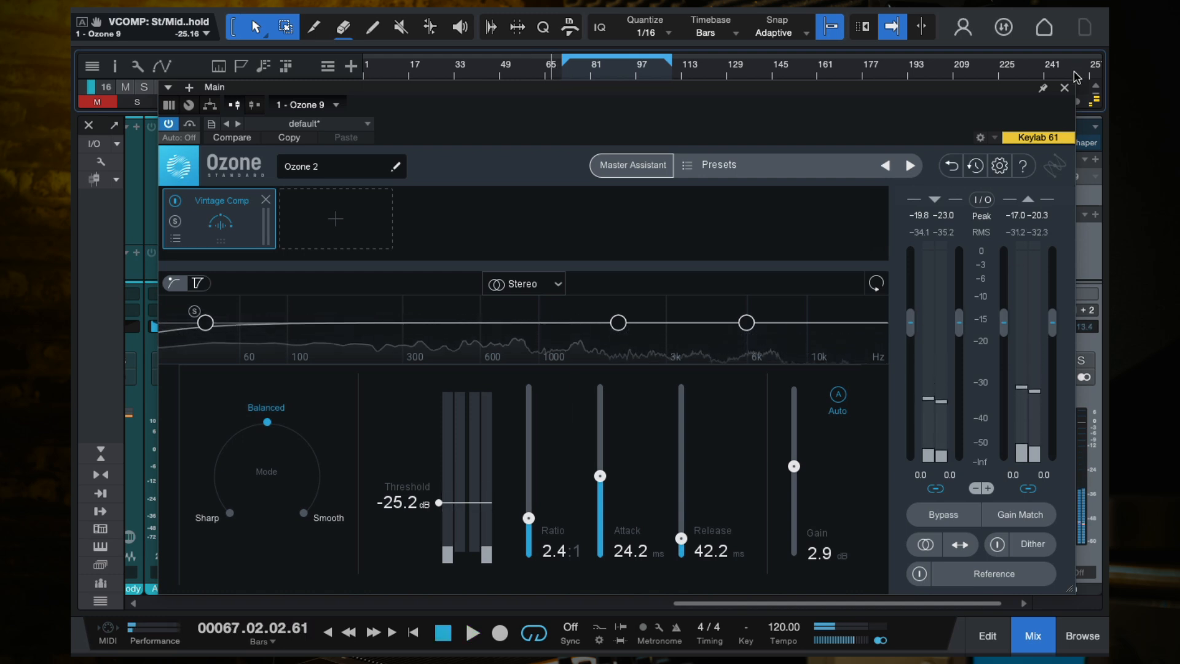
# - Add a Vintage Tape module after the Vintage Comp in Main's Ozone 9, keeping the timeline ruler accessible
pyautogui.click(1065, 88)
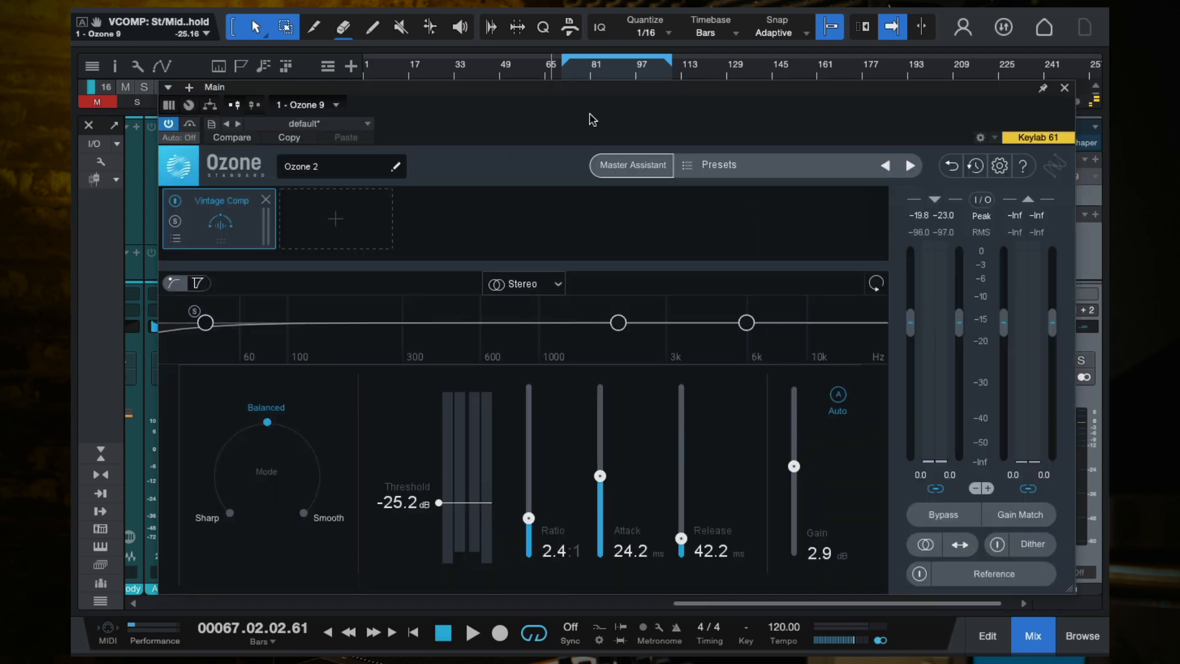
pyautogui.moveTo(592, 118); pyautogui.dragTo(583, 96)
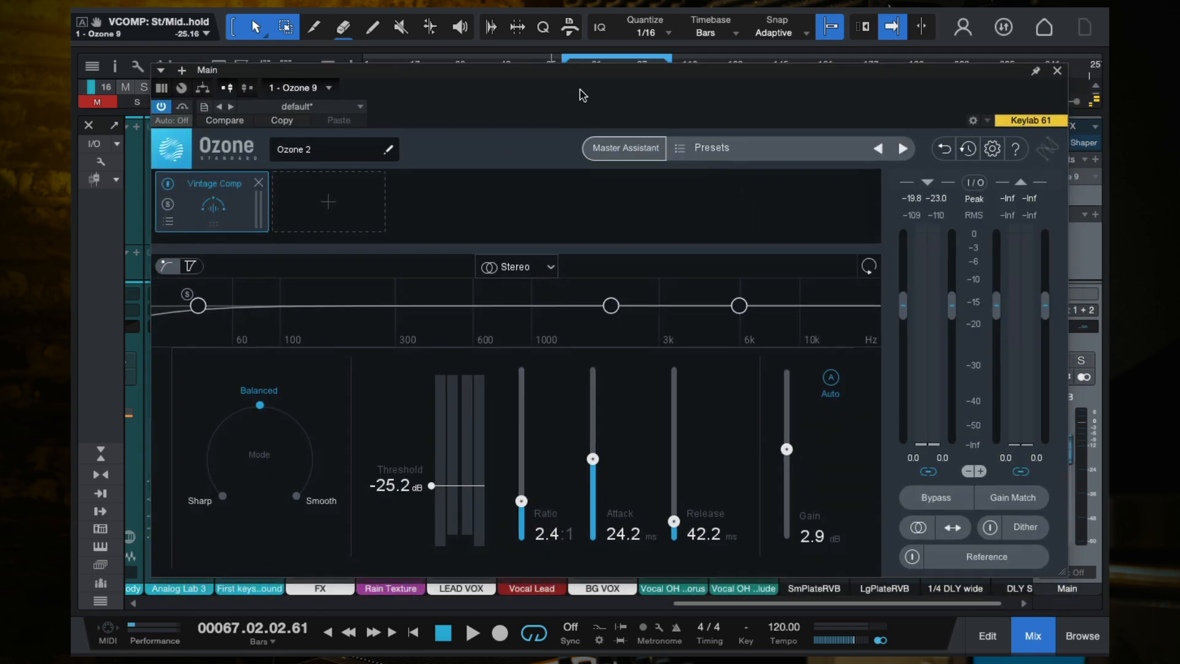
pyautogui.click(350, 213)
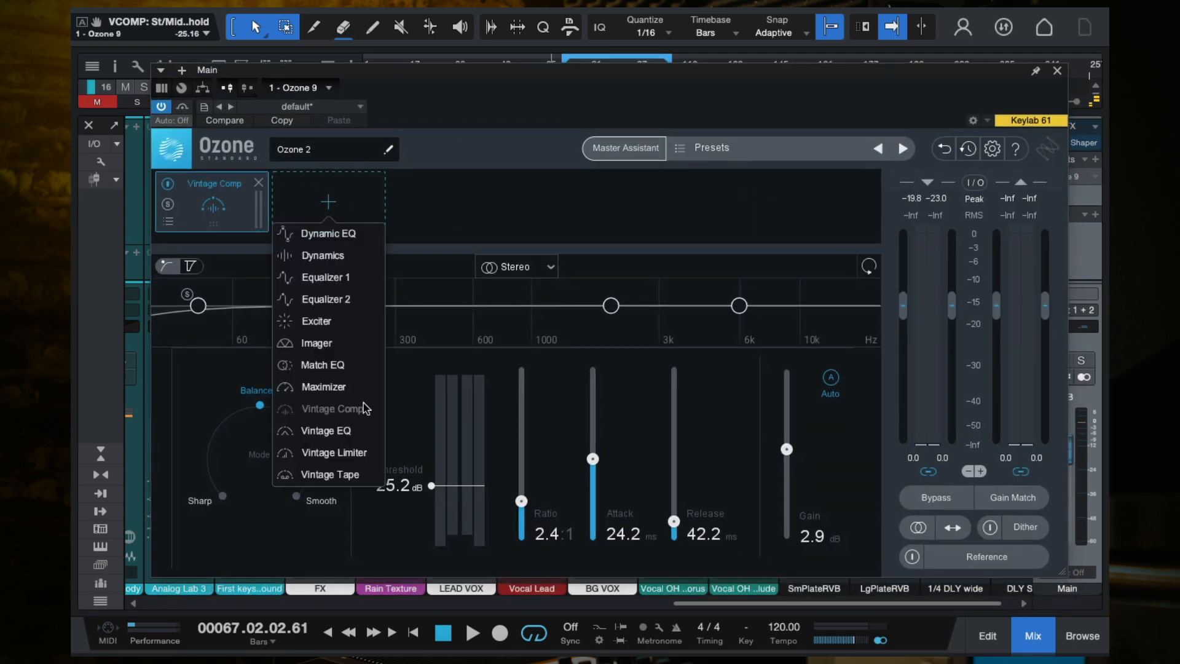
pyautogui.click(330, 474)
pyautogui.moveTo(525, 121); pyautogui.dragTo(521, 139)
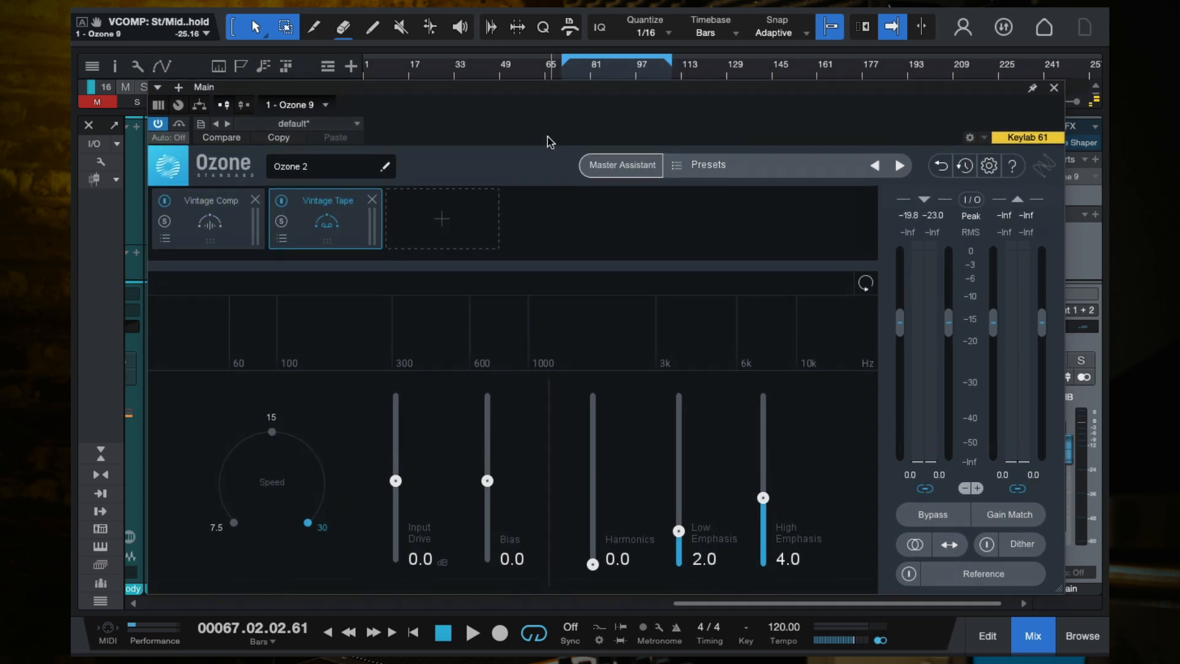
# - During playback, try the Vintage Tape with input drive at 30 dB and compare tape speeds 15, 7.5 and 30
pyautogui.press('space')
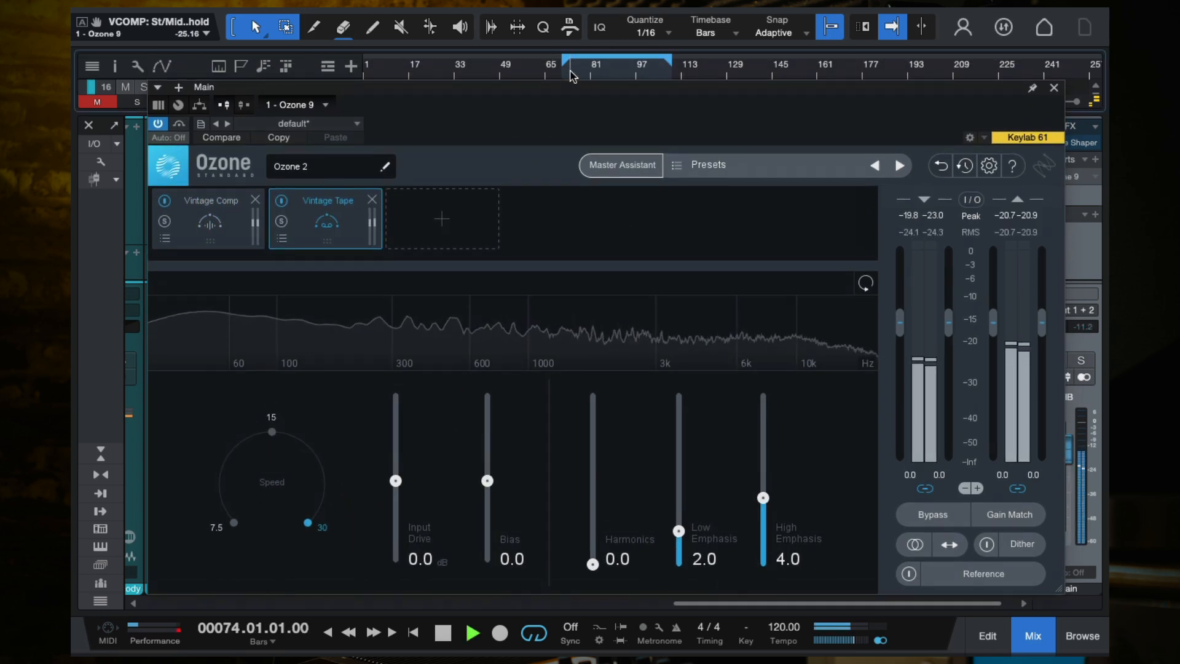
pyautogui.moveTo(401, 480); pyautogui.dragTo(396, 396)
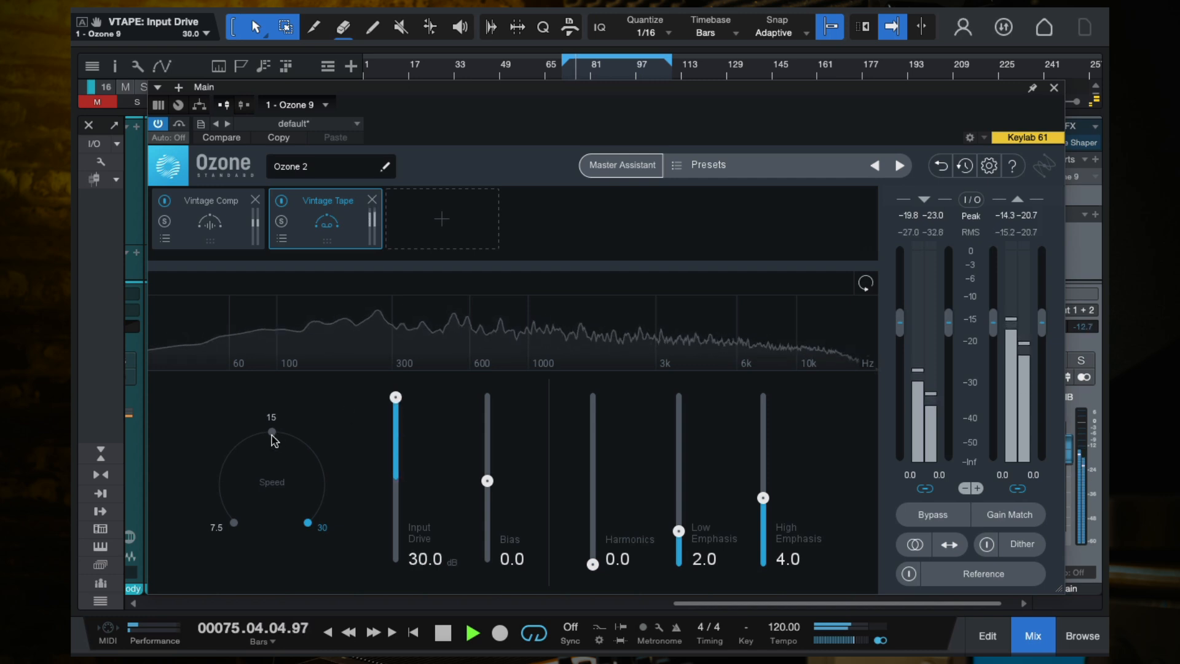
pyautogui.click(272, 432)
pyautogui.click(234, 523)
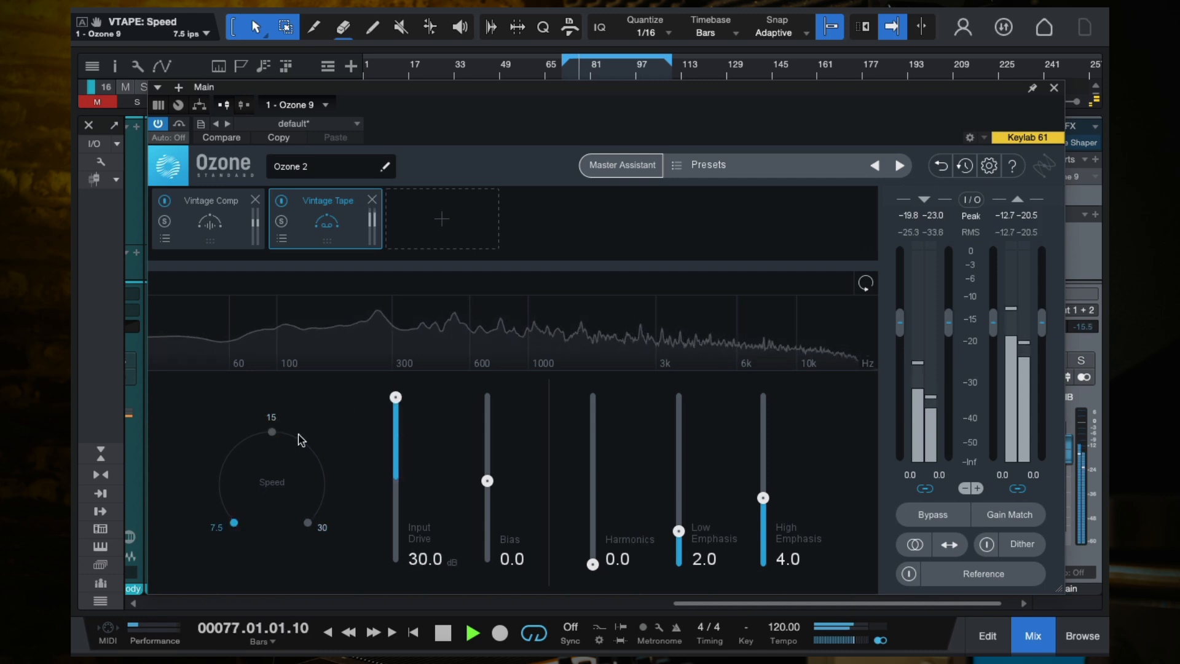
pyautogui.click(308, 522)
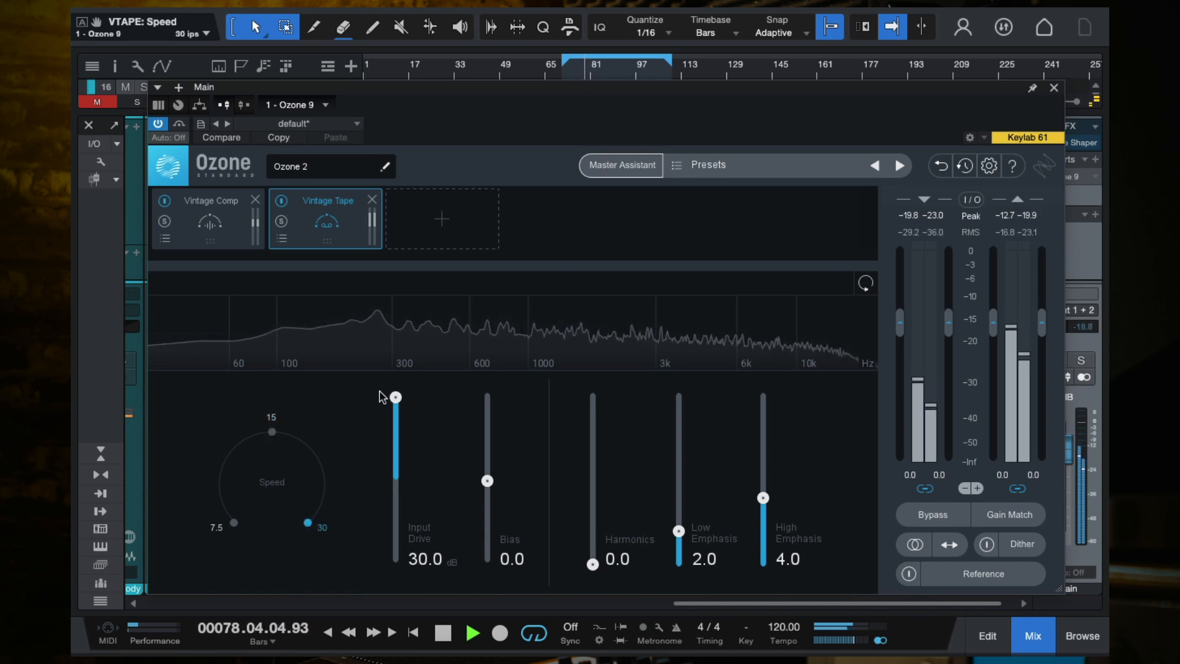
# - Set the Vintage Tape's input drive to 10.3 dB, bias to -0.6 and harmonics to 3.8
pyautogui.moveTo(395, 397); pyautogui.dragTo(395, 429)
pyautogui.moveTo(486, 480)
pyautogui.mouseDown()
pyautogui.moveTo(509, 332)
pyautogui.moveTo(497, 615)
pyautogui.moveTo(492, 490)
pyautogui.moveTo(516, 340)
pyautogui.moveTo(501, 524)
pyautogui.moveTo(505, 396)
pyautogui.moveTo(486, 544)
pyautogui.moveTo(489, 387)
pyautogui.moveTo(487, 590)
pyautogui.moveTo(497, 492)
pyautogui.mouseUp()
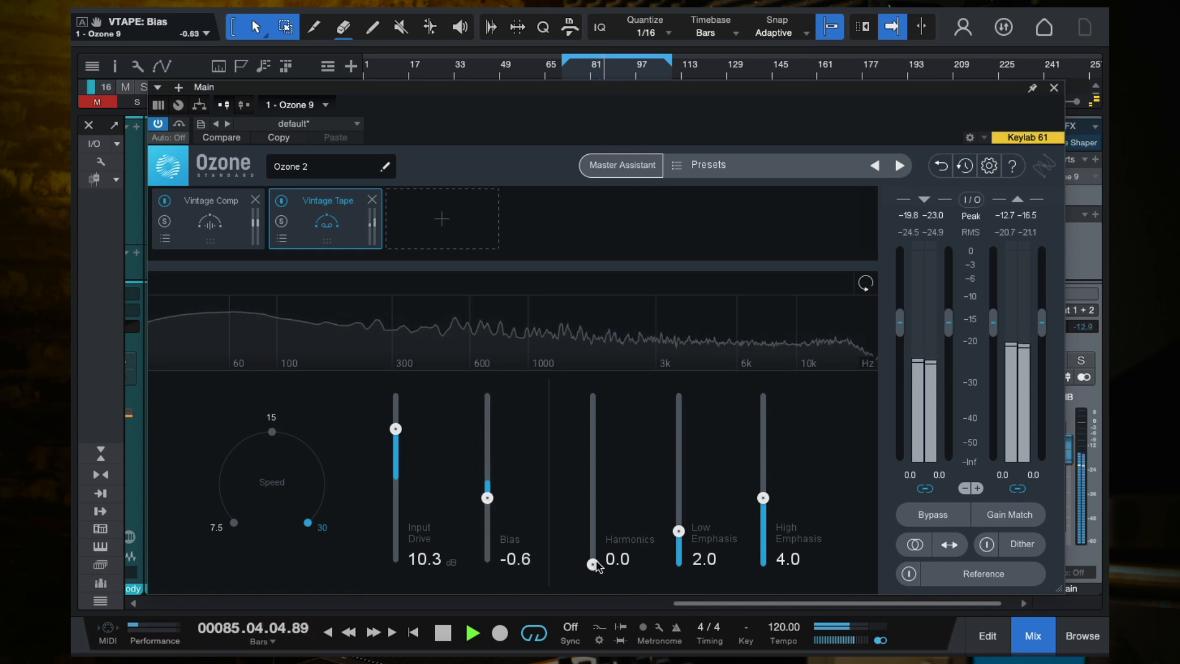
pyautogui.moveTo(593, 564); pyautogui.dragTo(589, 502)
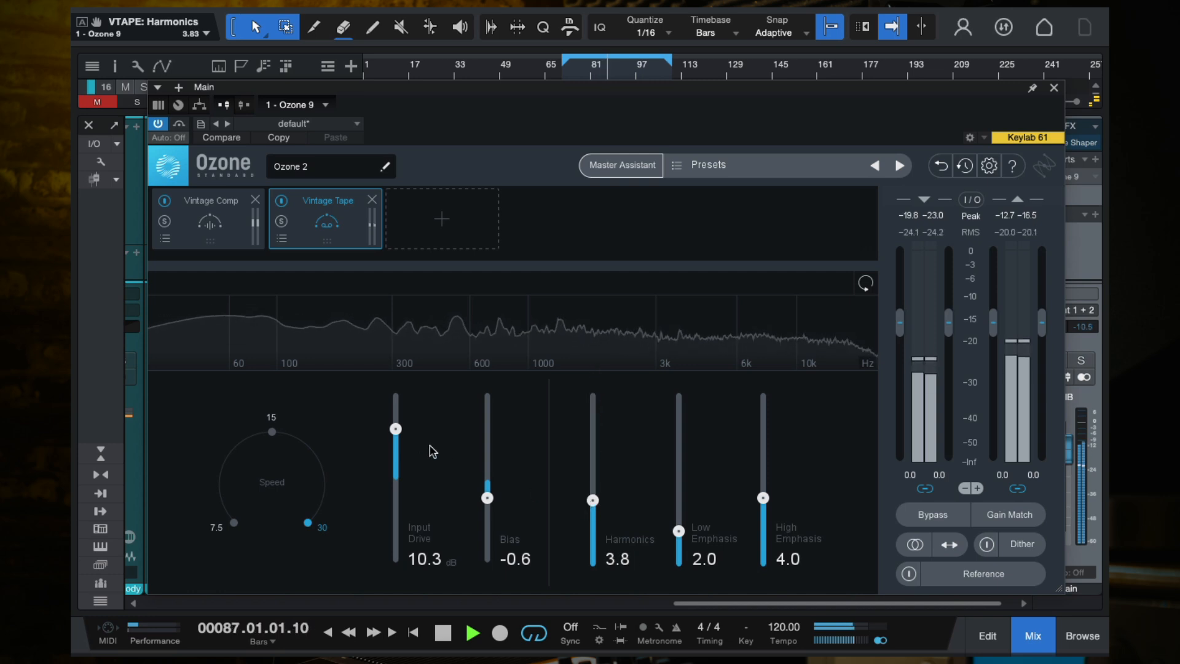
# - Compare the Vintage Tape bypassed and active, and set its low emphasis to 3.2 and high emphasis to 6.2
pyautogui.click(282, 201)
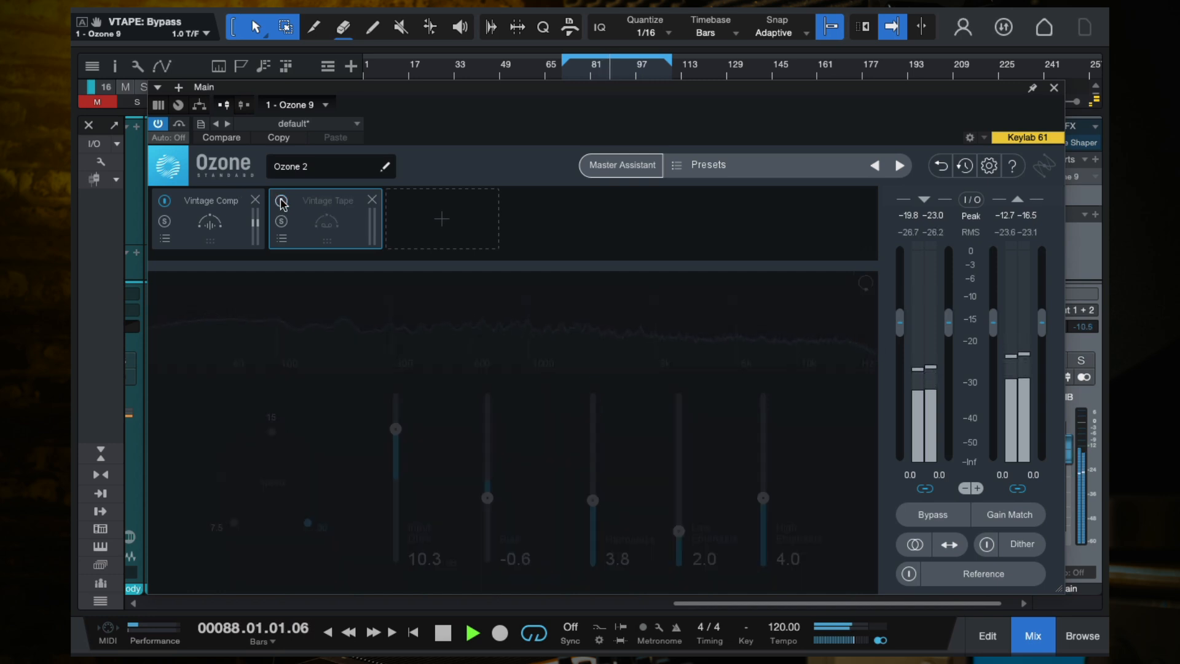
pyautogui.click(281, 202)
pyautogui.moveTo(591, 504); pyautogui.dragTo(609, 507)
pyautogui.moveTo(678, 530)
pyautogui.mouseDown()
pyautogui.moveTo(669, 335)
pyautogui.moveTo(677, 438)
pyautogui.moveTo(684, 342)
pyautogui.moveTo(680, 561)
pyautogui.moveTo(684, 511)
pyautogui.mouseUp()
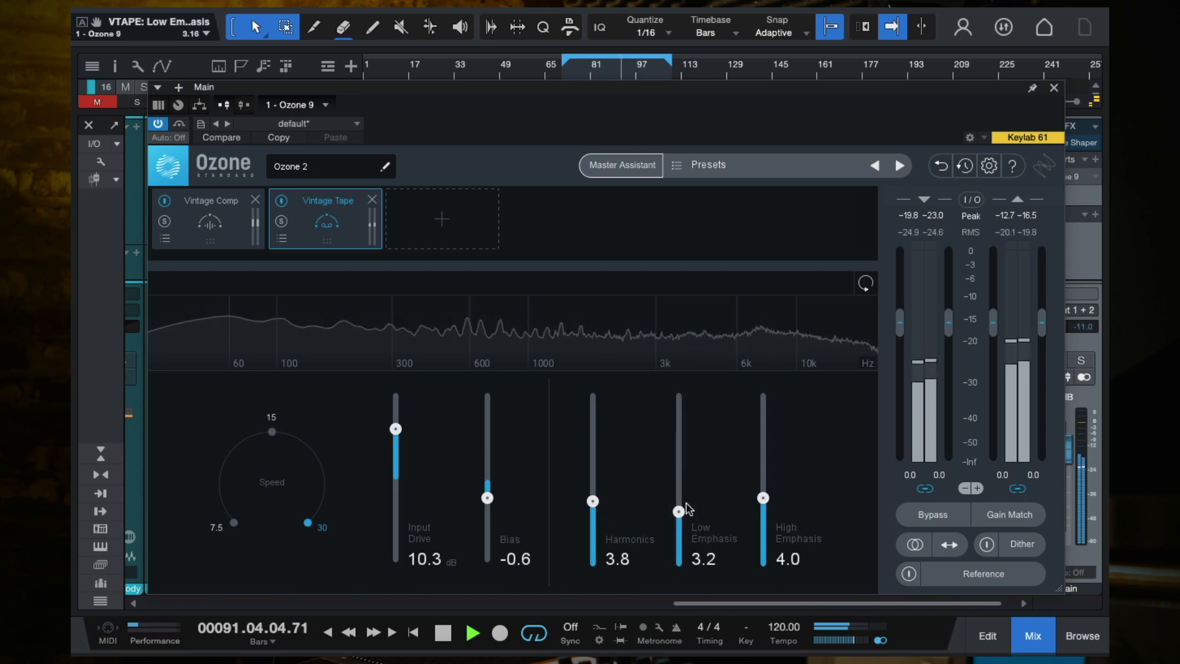
pyautogui.moveTo(762, 495); pyautogui.dragTo(763, 461)
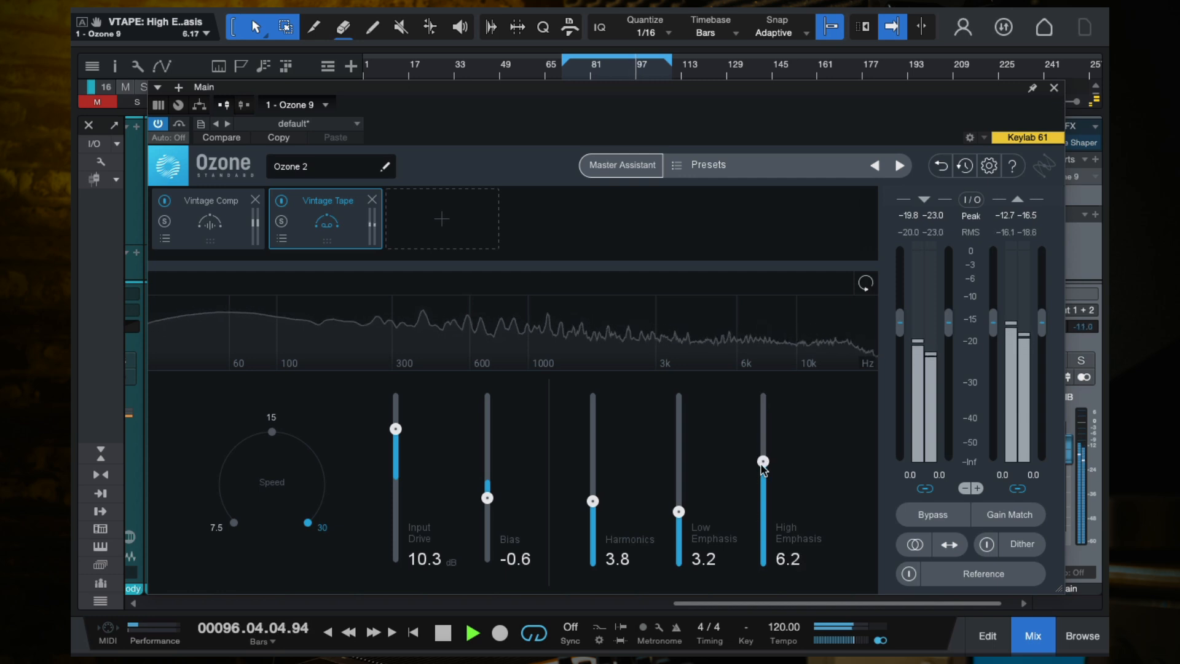
# - Close Ozone 9, lower the LEAD VOX bus to +4.8 dB, and stop playback
pyautogui.click(1054, 88)
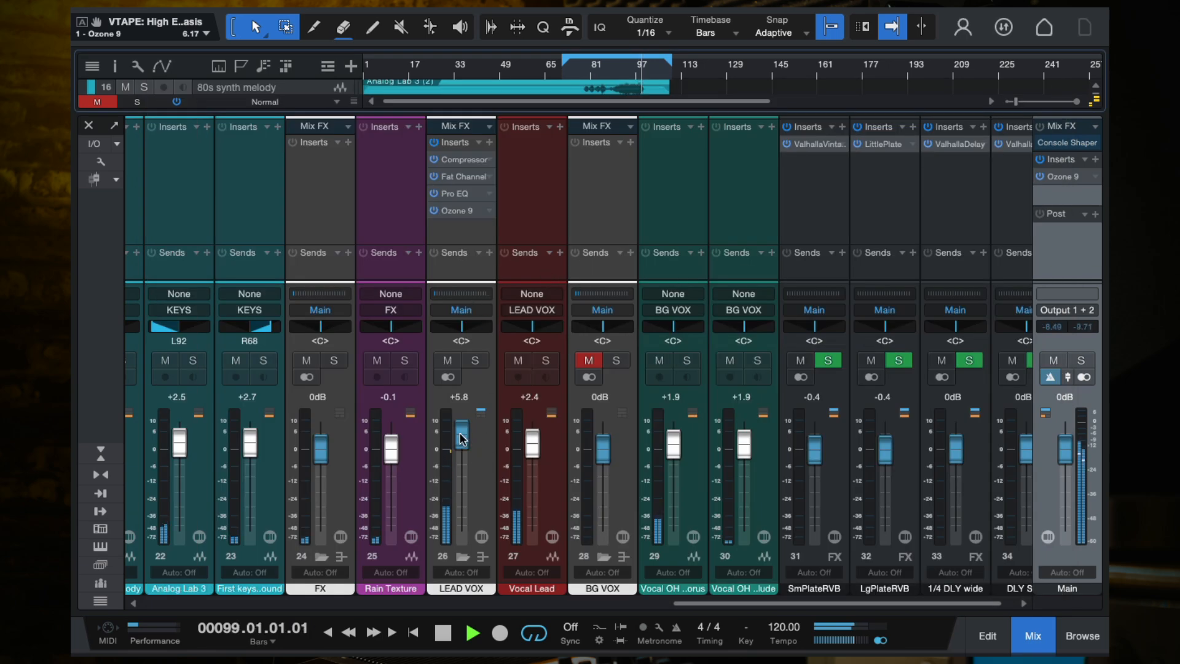
pyautogui.moveTo(459, 434); pyautogui.dragTo(457, 440)
pyautogui.press('space')
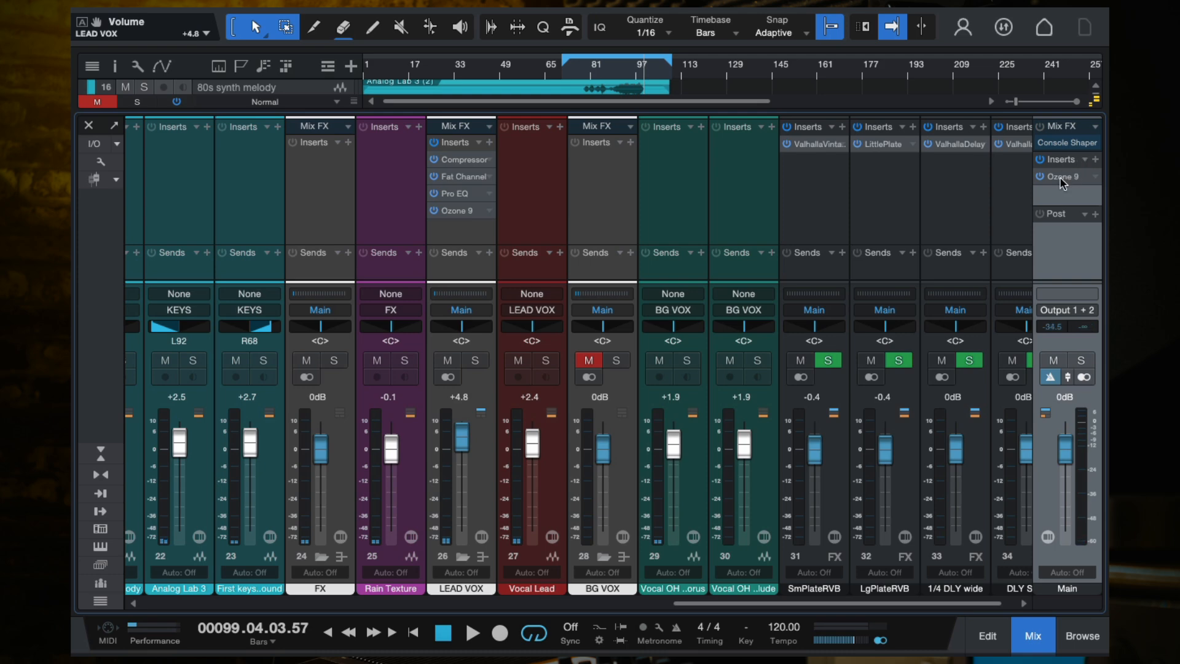
# - Play from bar 74 and other points in the last section, comparing Main's Ozone 9 bypassed and active
pyautogui.click(581, 69)
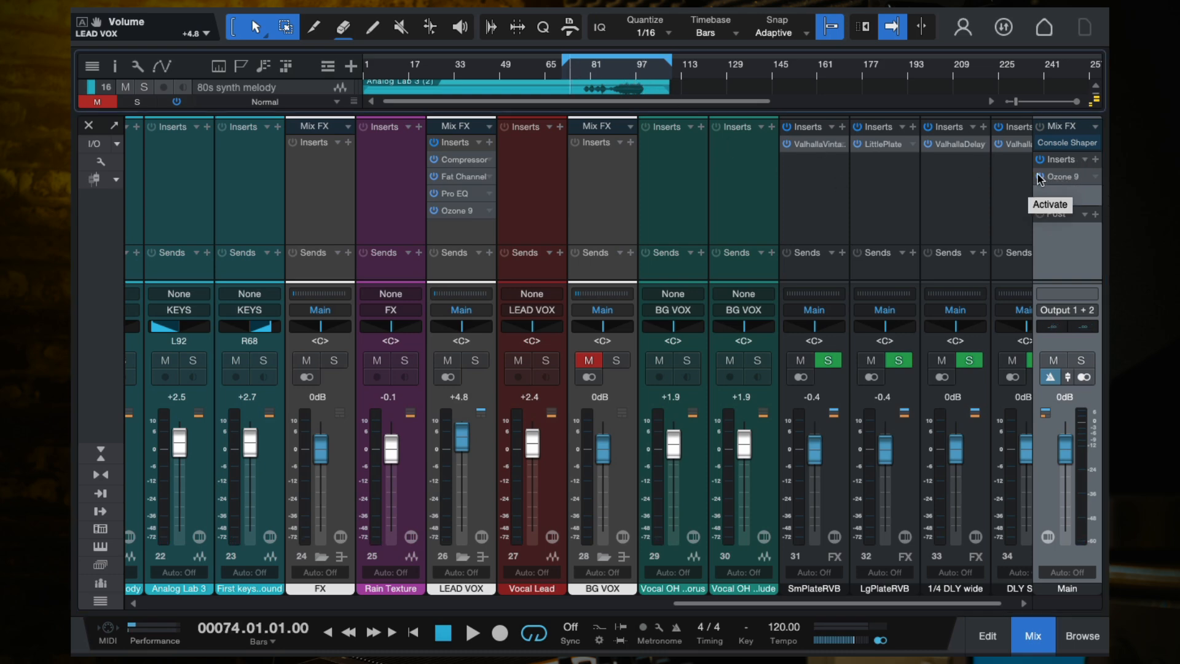
pyautogui.press('space')
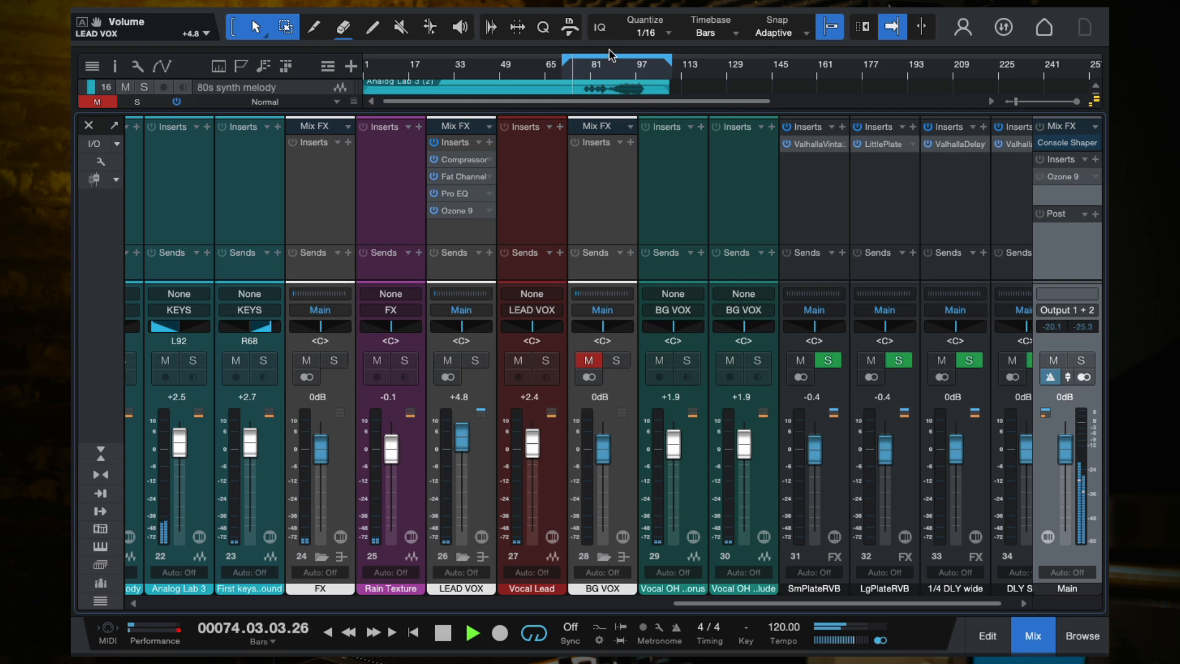
pyautogui.click(595, 72)
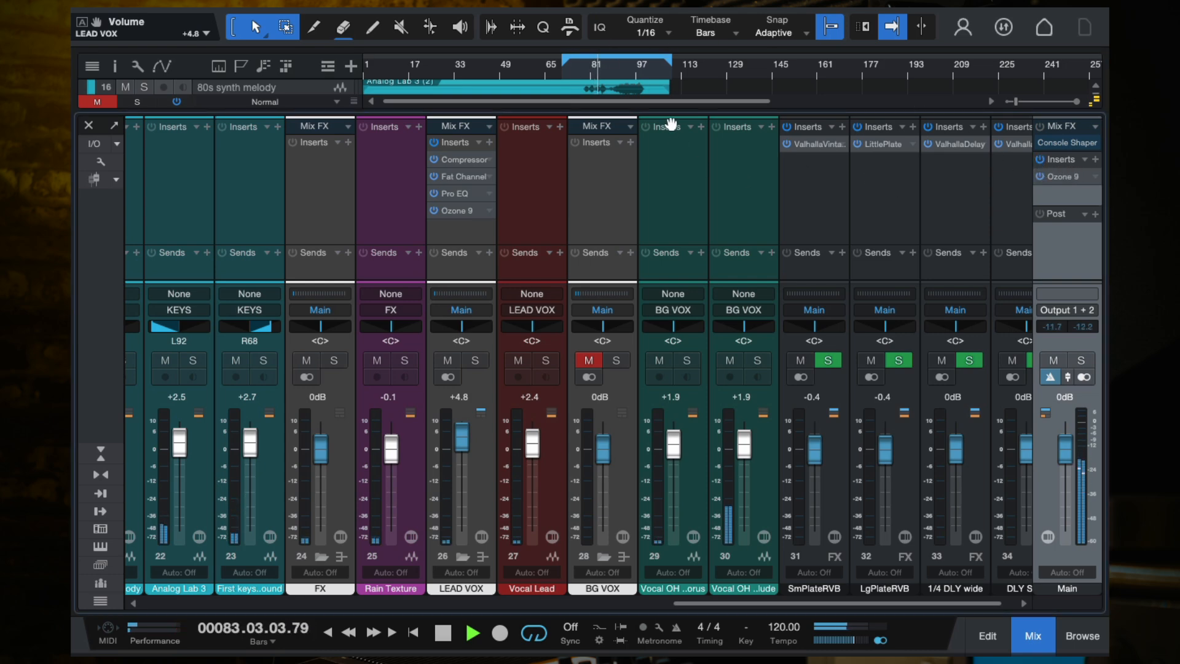
pyautogui.click(622, 71)
pyautogui.click(1040, 160)
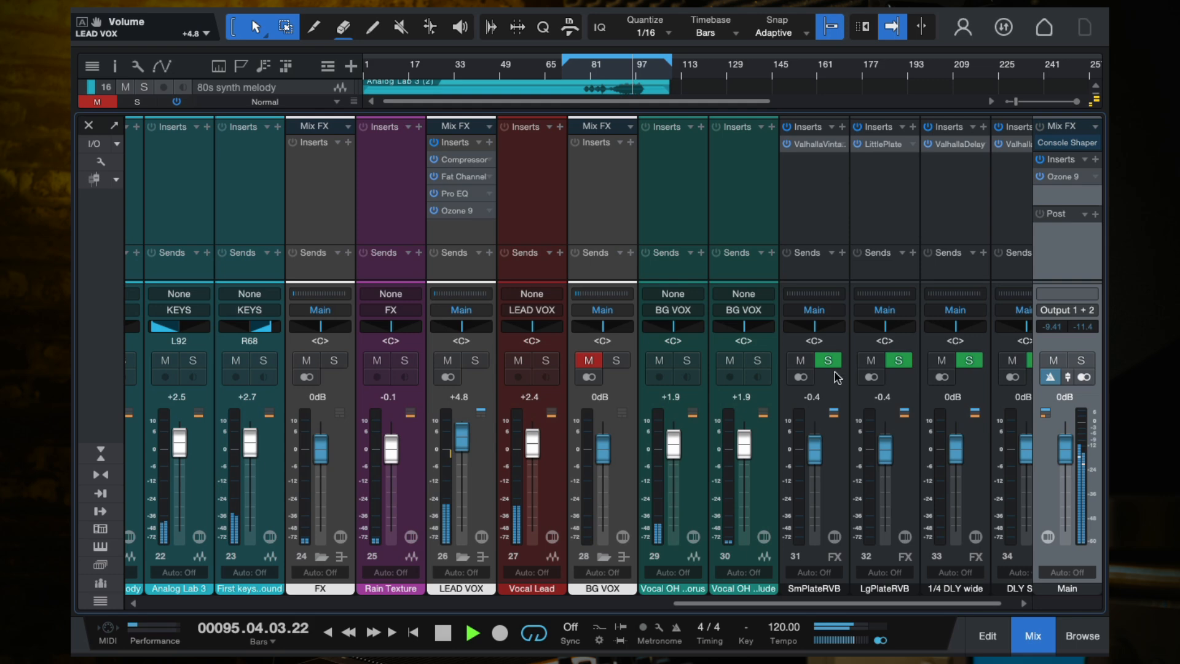
pyautogui.press('space')
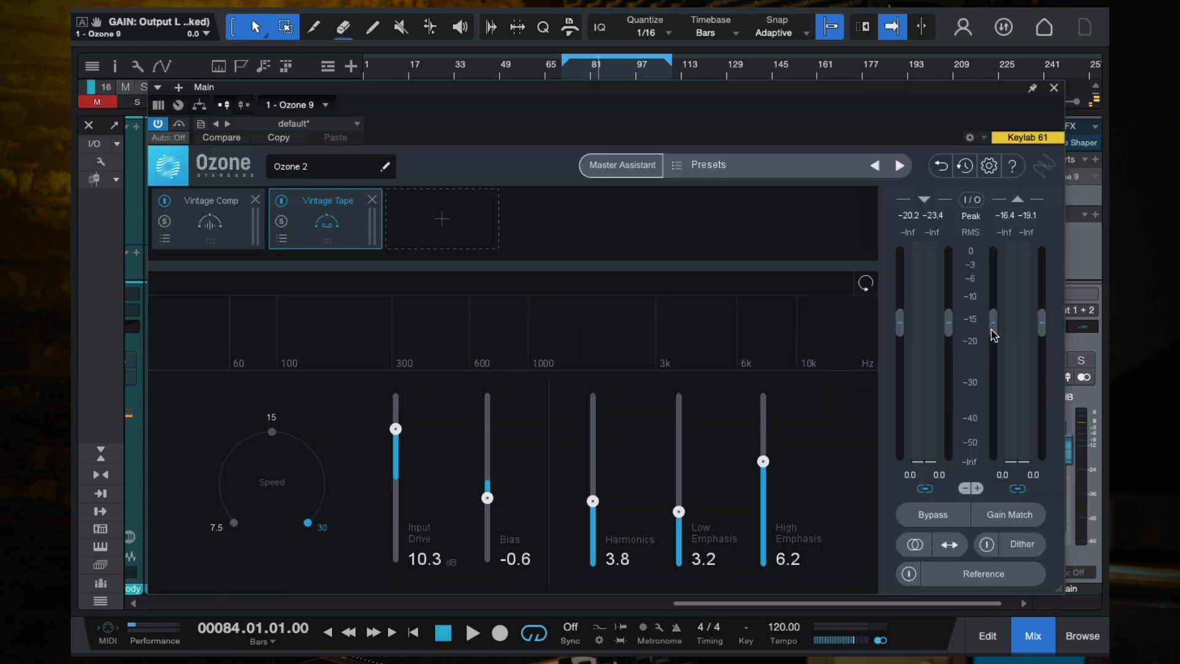
# - Lower the linked output gain of Main's Ozone 9 to -2.1 dB and audition it from bar 77
pyautogui.moveTo(993, 334); pyautogui.dragTo(994, 346)
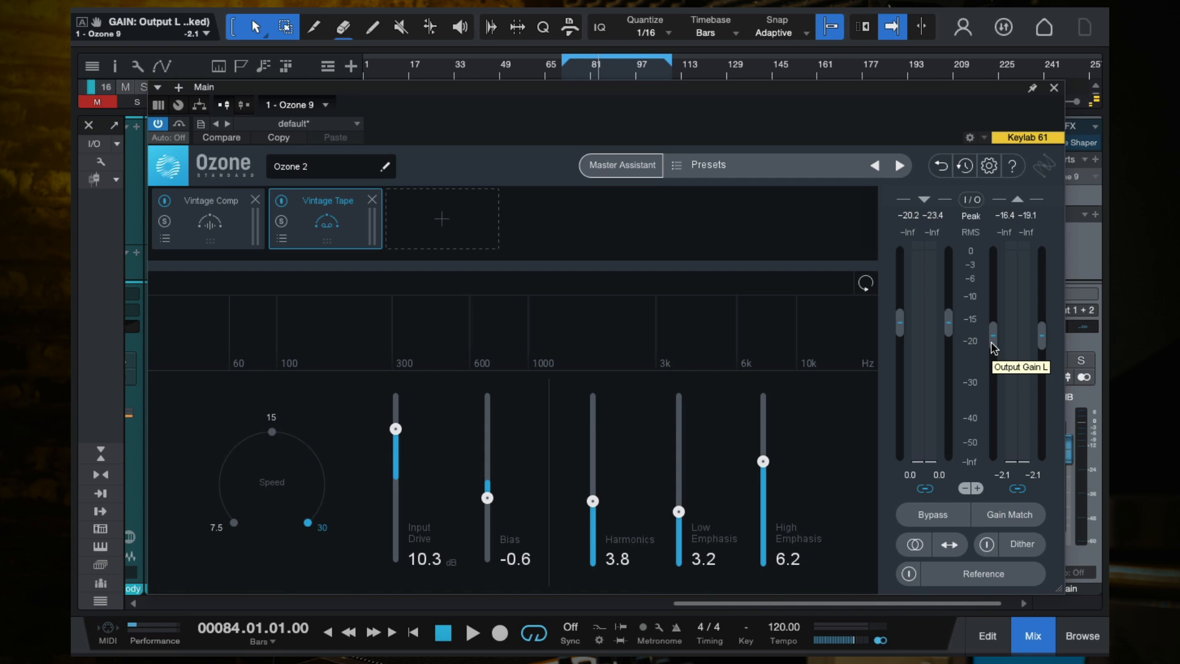
pyautogui.click(579, 74)
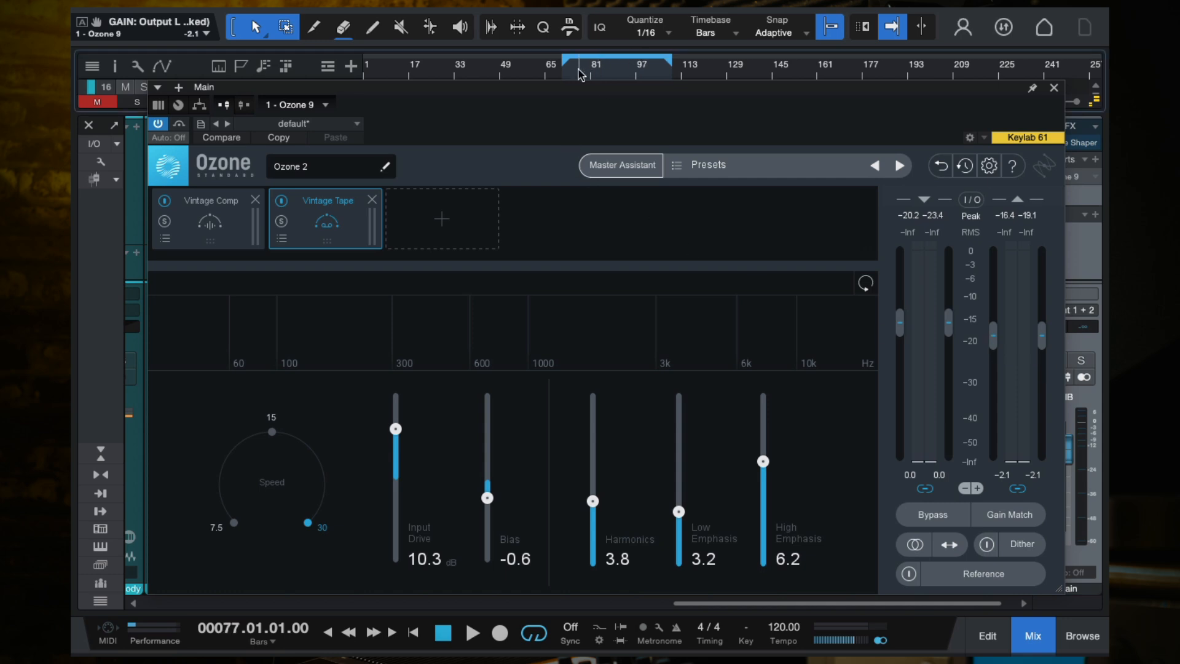
pyautogui.press('space')
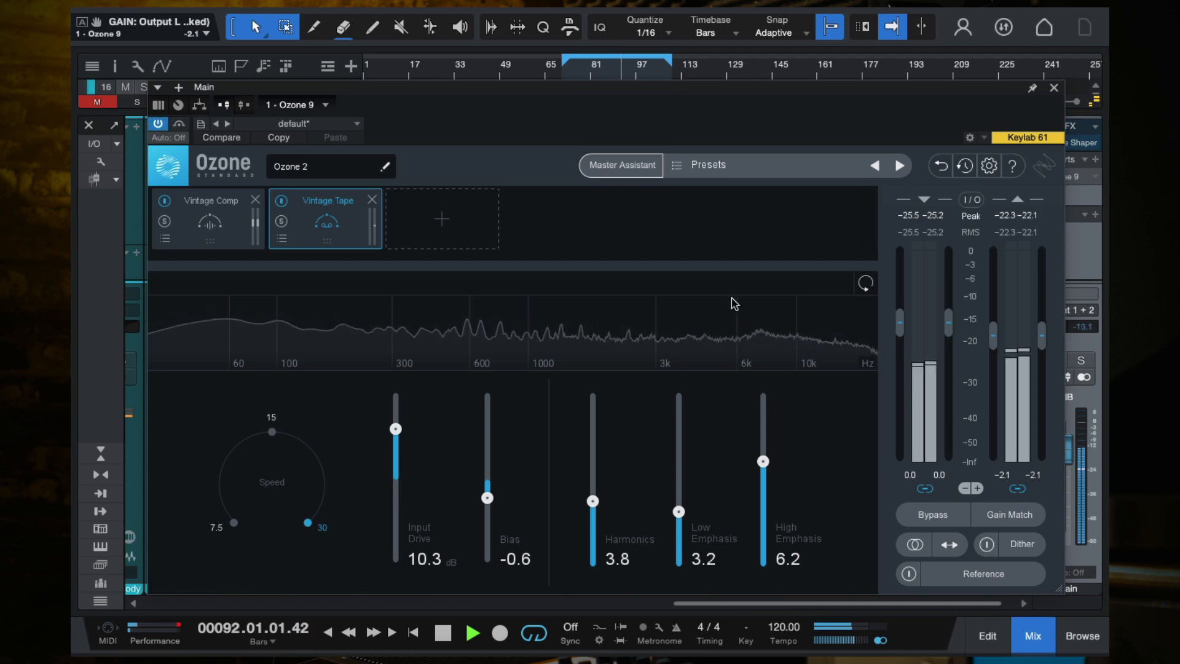
pyautogui.press('space')
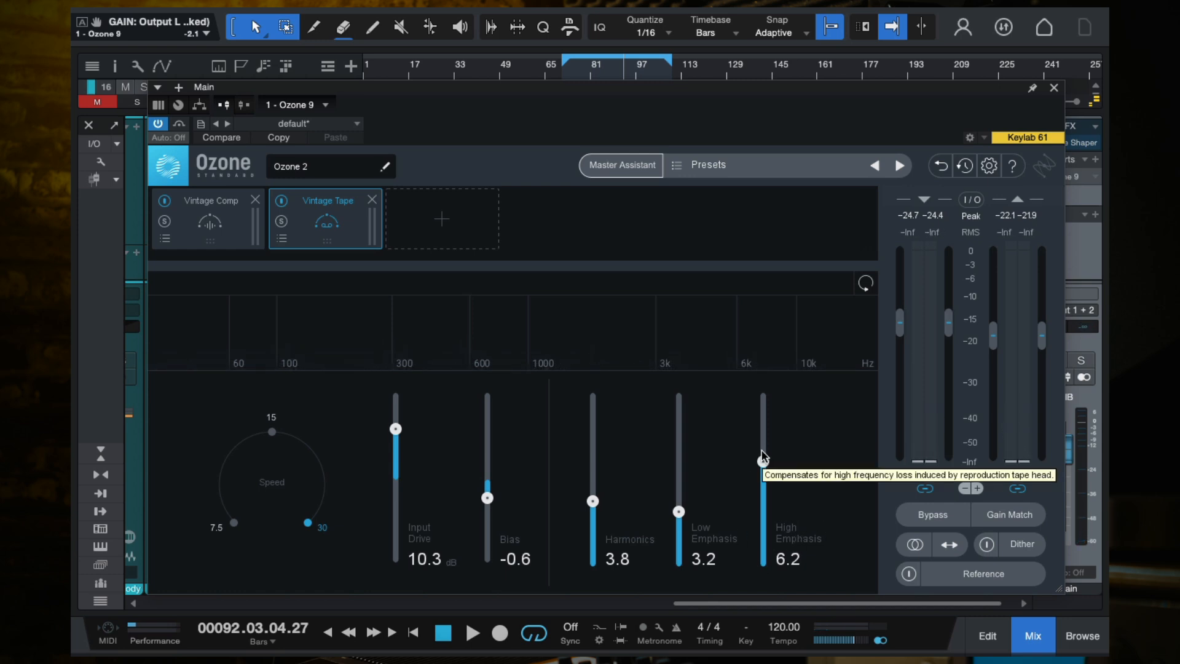
# - Close Ozone 9, hide the mixer to show the full arrangement, and select the Kick Acst track
pyautogui.click(1055, 89)
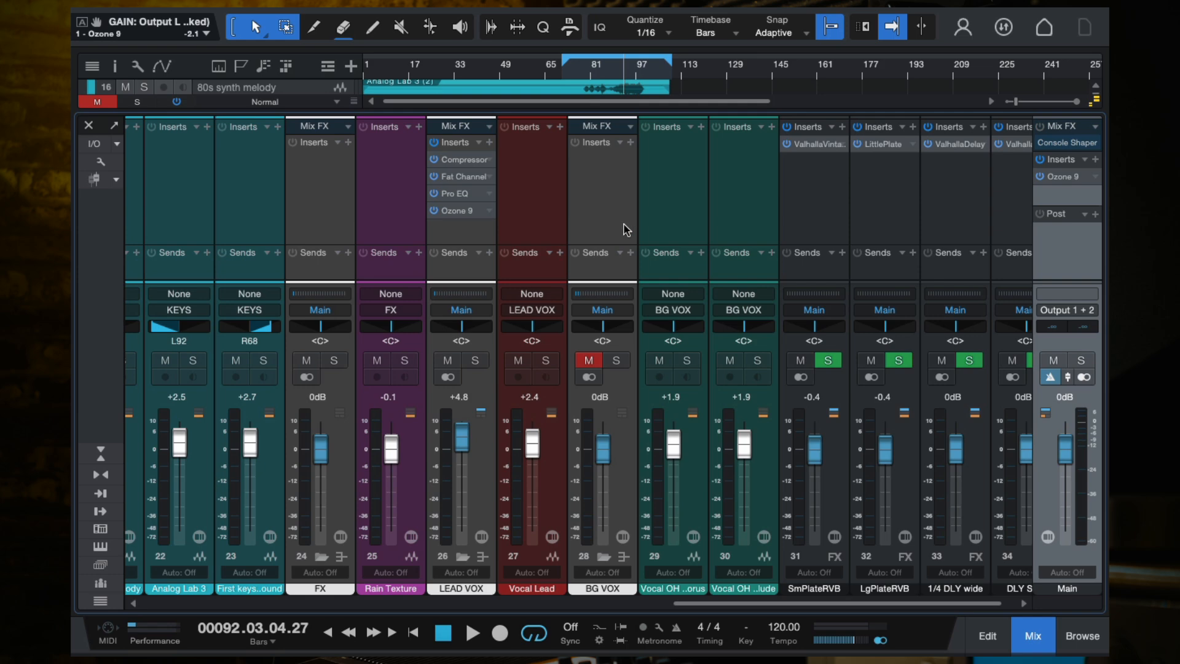
pyautogui.hscroll(-7, 522, 237)
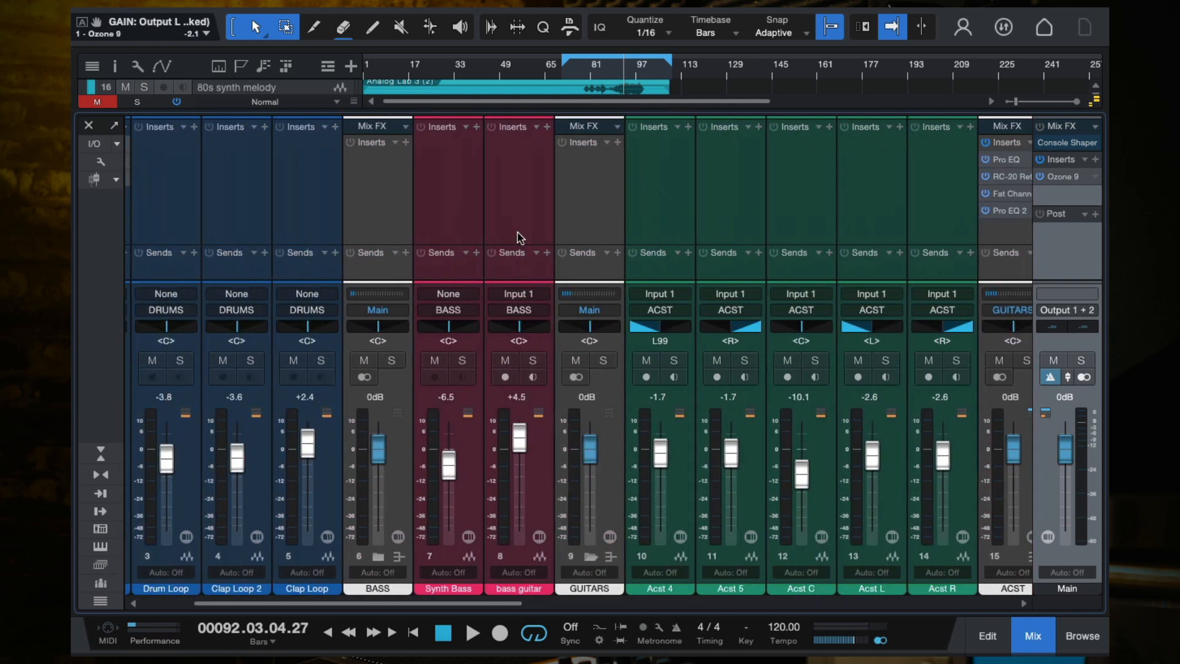
pyautogui.press('F3')
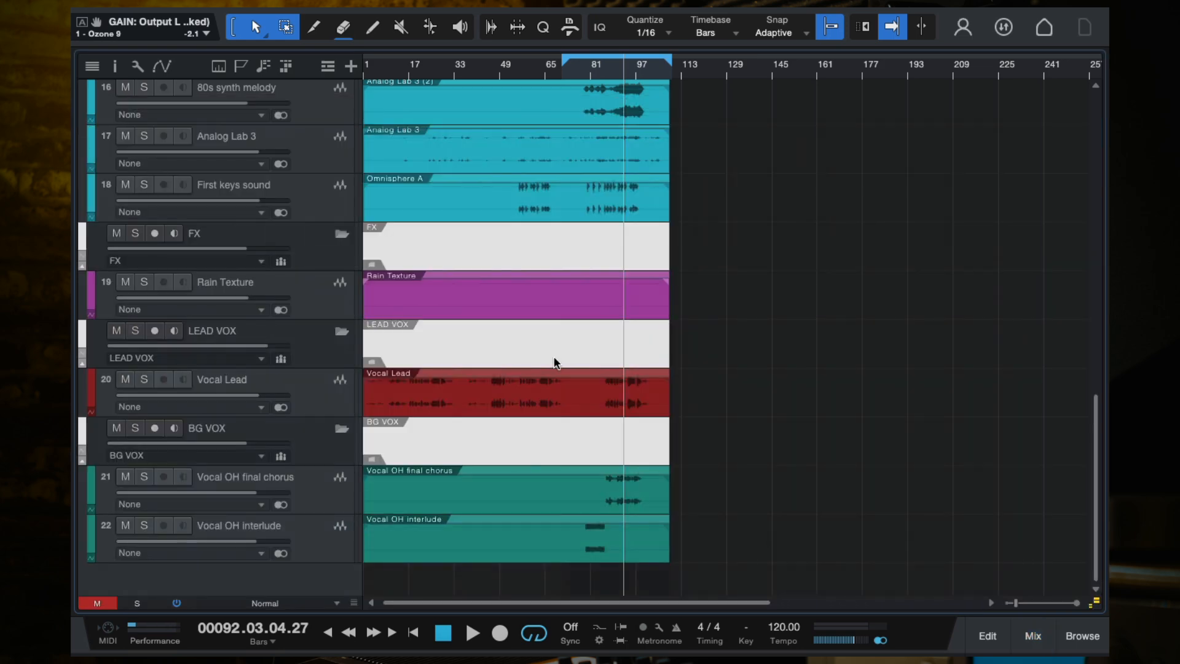
pyautogui.scroll(10, 557, 363)
pyautogui.click(284, 157)
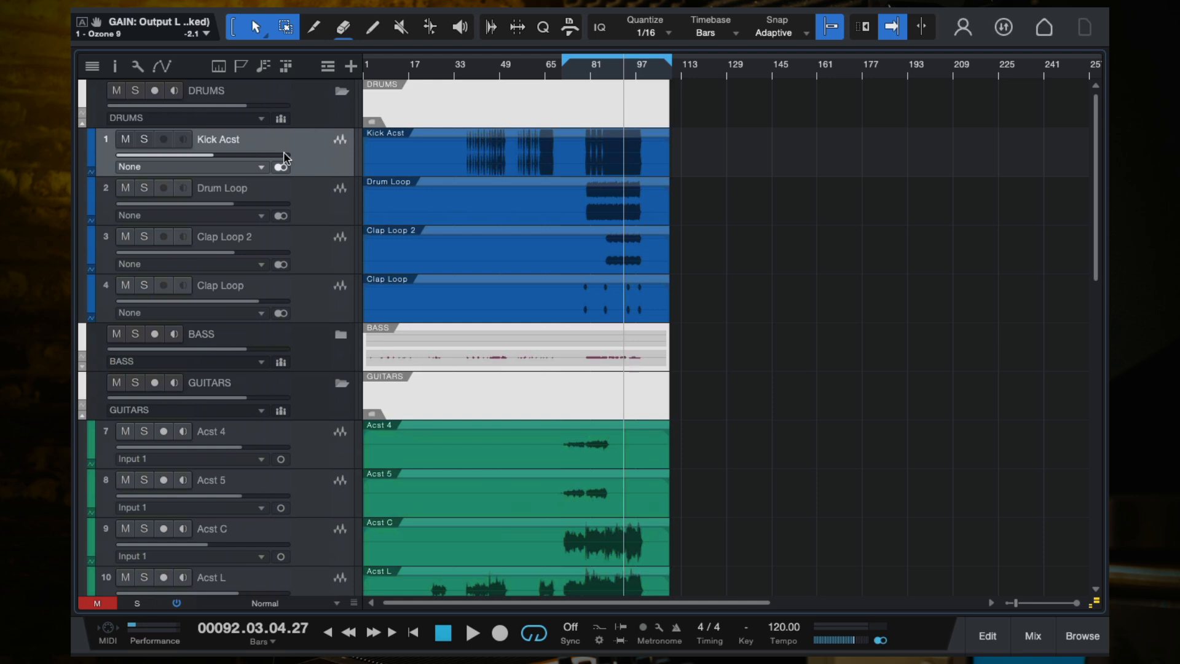
# - Solo the DRUMS group, move the loop start to where the drum loop enters, and play from there
pyautogui.click(315, 202)
pyautogui.click(316, 250)
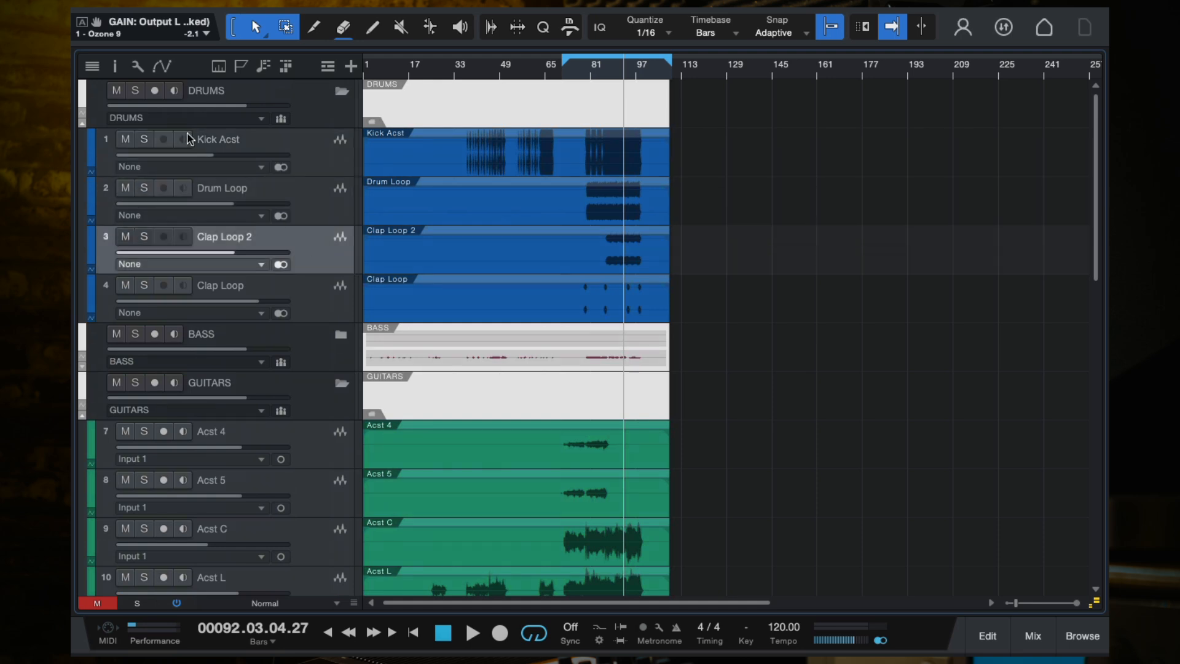
pyautogui.click(135, 90)
pyautogui.moveTo(561, 63)
pyautogui.mouseDown()
pyautogui.moveTo(547, 64)
pyautogui.moveTo(590, 71)
pyautogui.mouseUp()
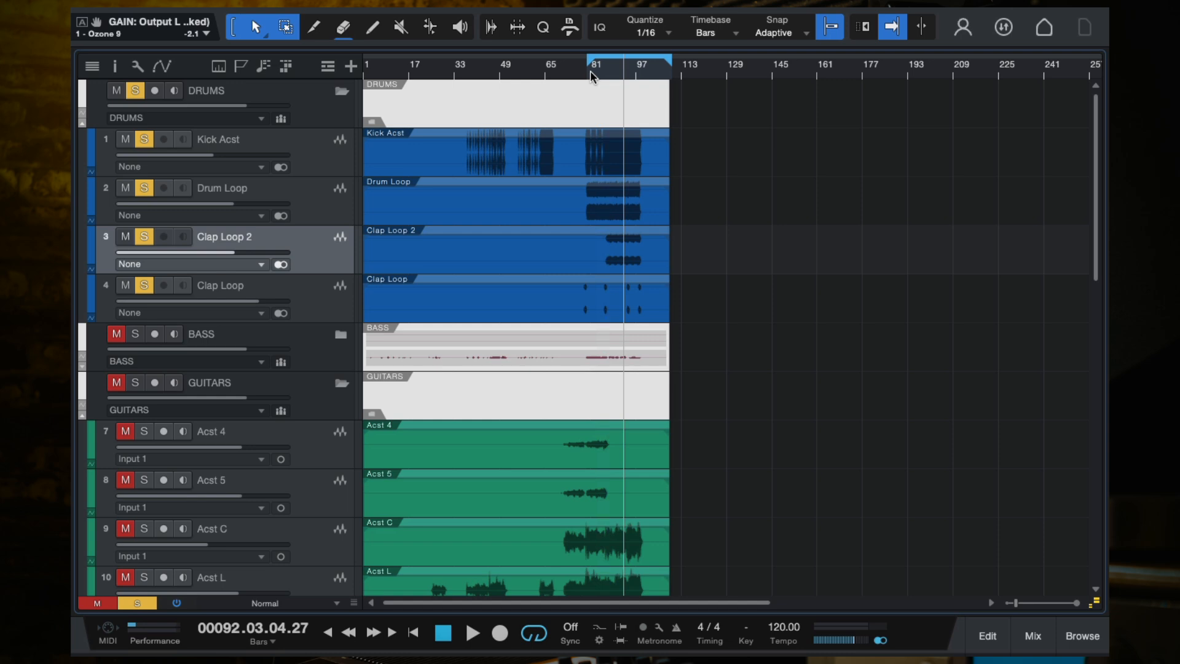
pyautogui.click(590, 72)
pyautogui.press('space')
# - Show the mixer, insert Fat Channel on the DRUMS bus, and turn off its Vintage EQ
pyautogui.click(329, 113)
pyautogui.press('F3')
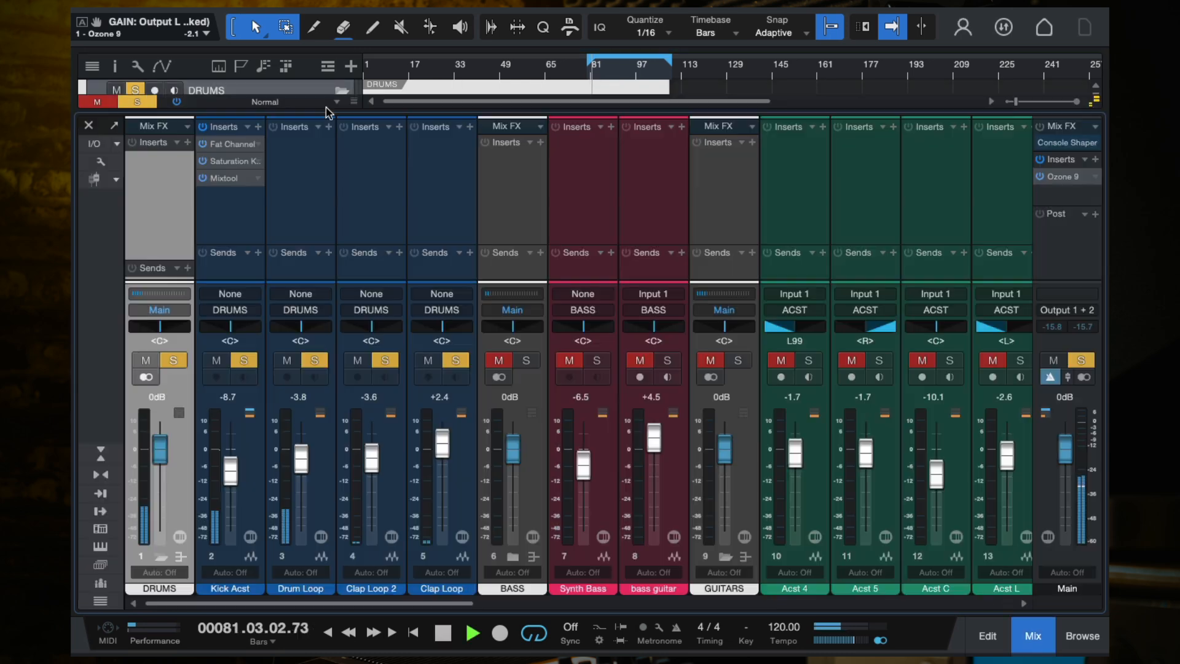
pyautogui.click(188, 142)
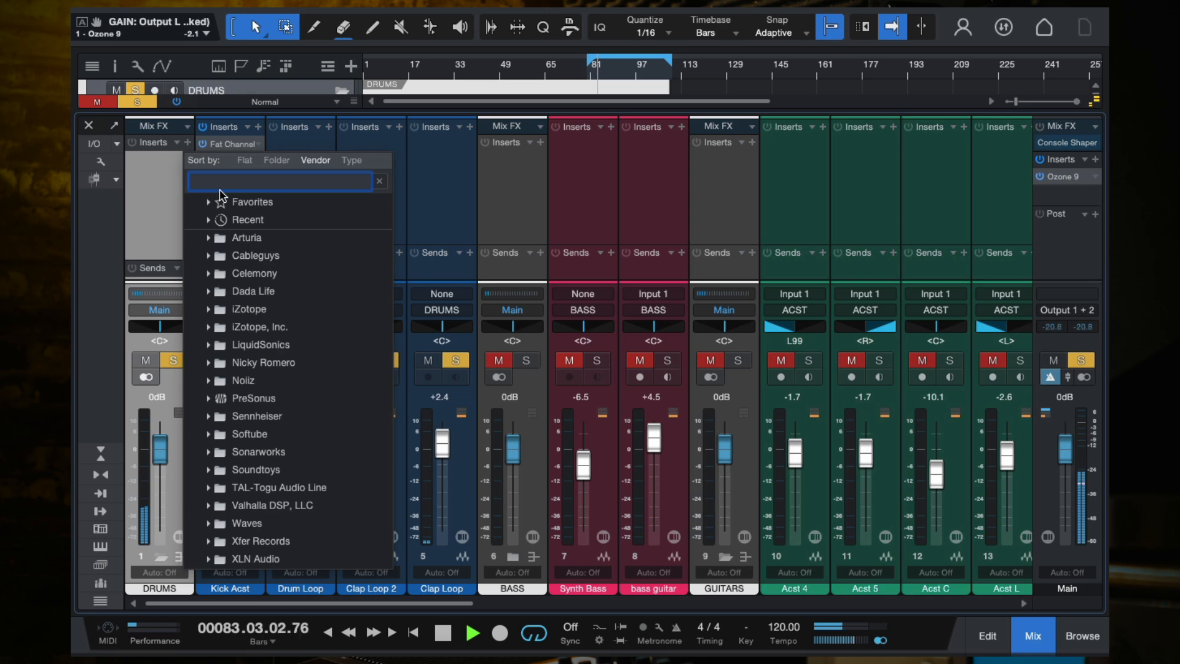
pyautogui.write('fat')
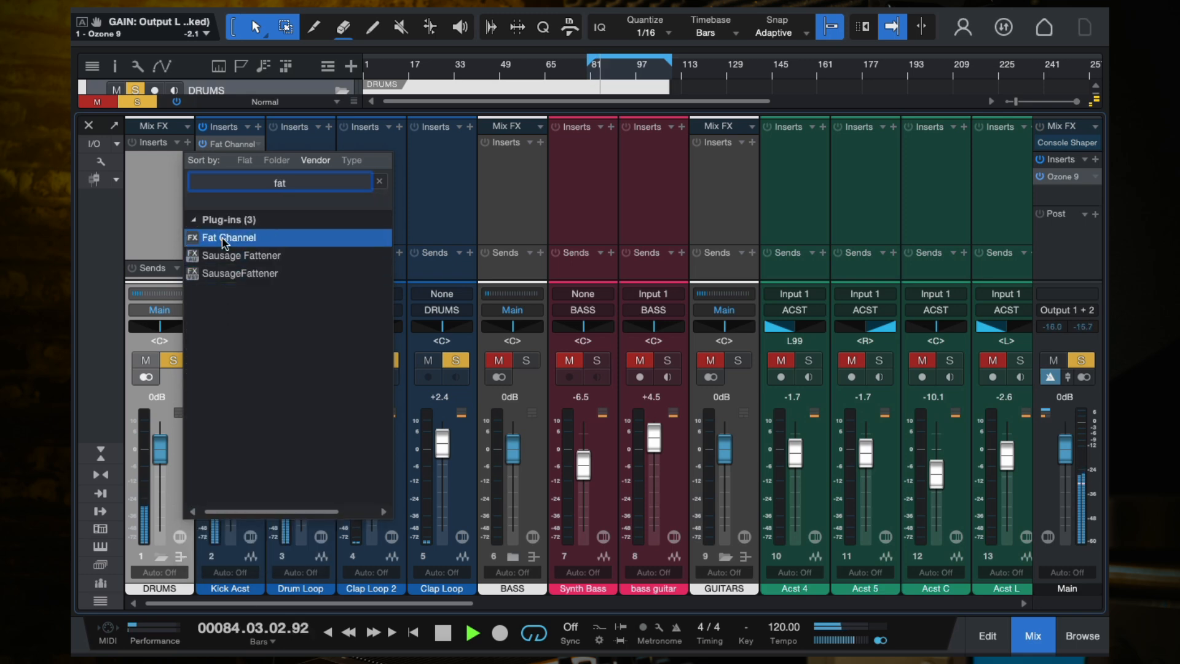
pyautogui.click(225, 238)
pyautogui.moveTo(624, 16); pyautogui.dragTo(693, 17)
pyautogui.click(283, 512)
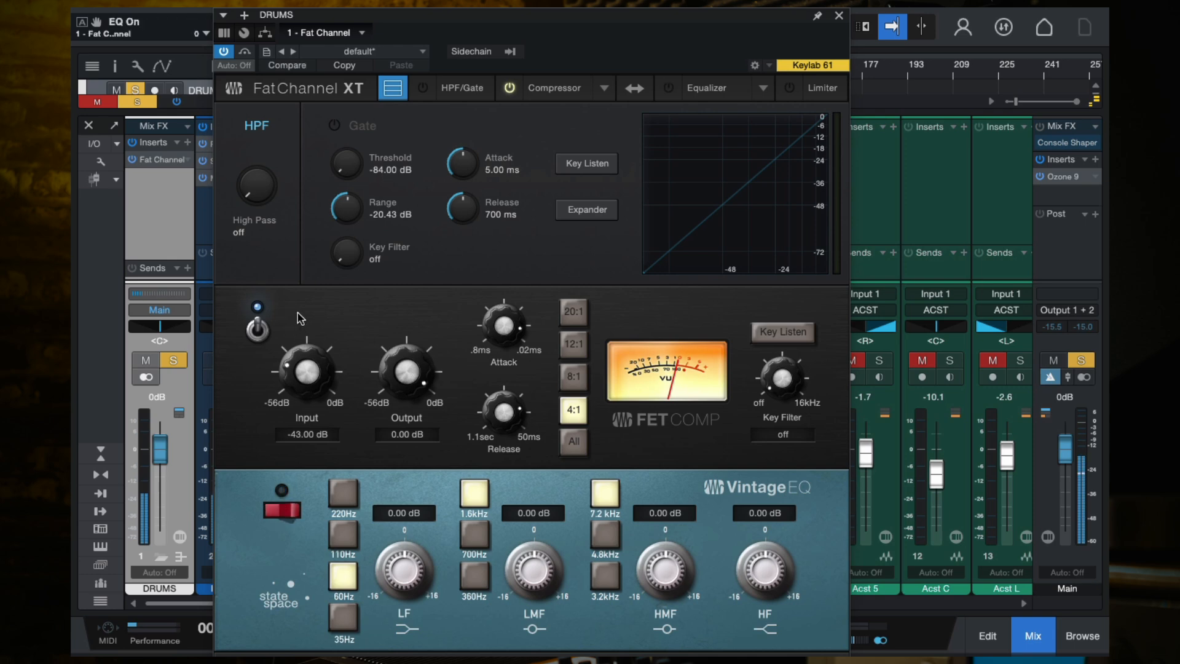
# - Switch Fat Channel's compressor to the Brit Comp model and set its ratio to 2:1
pyautogui.click(605, 89)
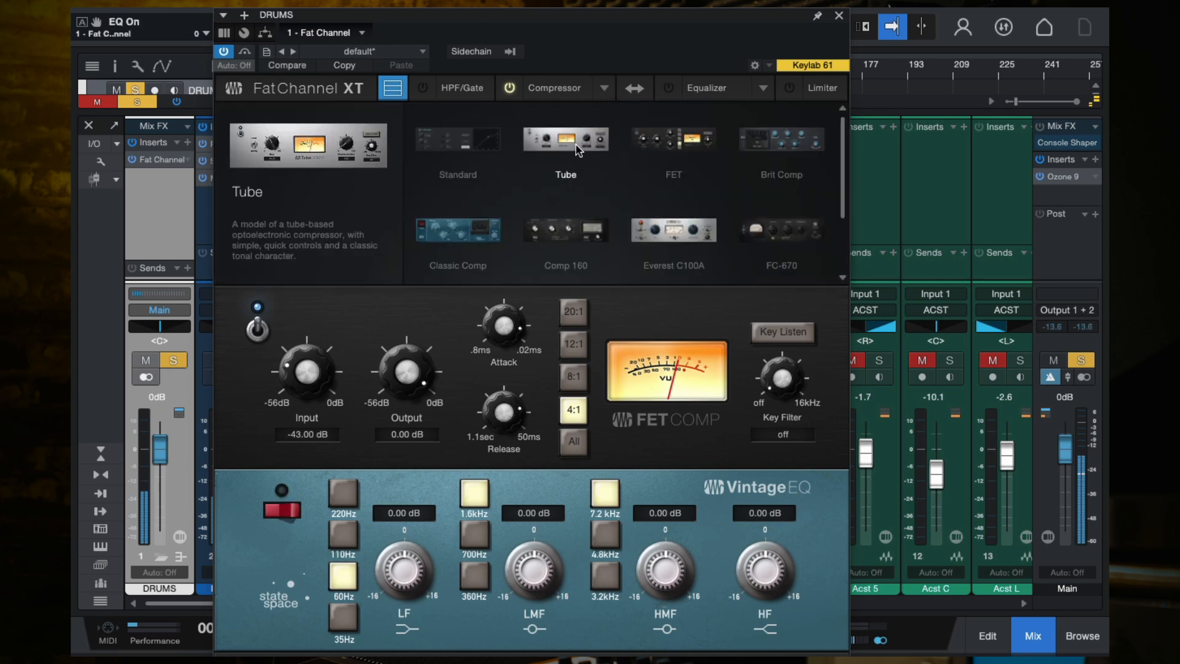
pyautogui.click(802, 140)
pyautogui.moveTo(479, 341); pyautogui.dragTo(480, 380)
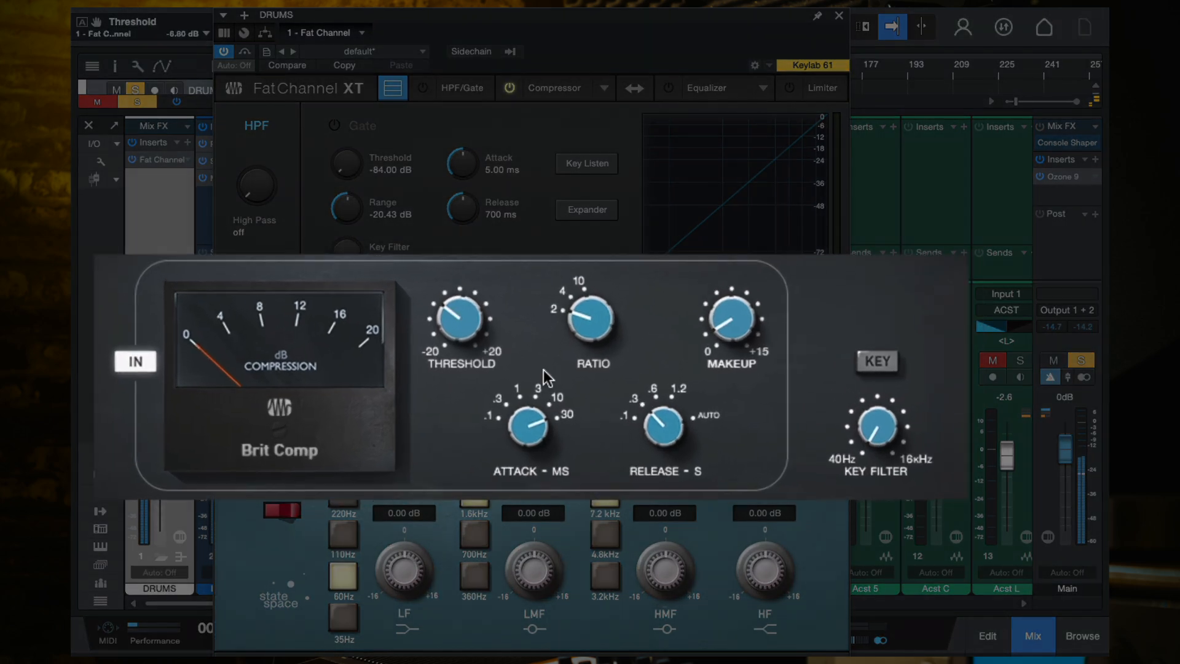
pyautogui.click(575, 335)
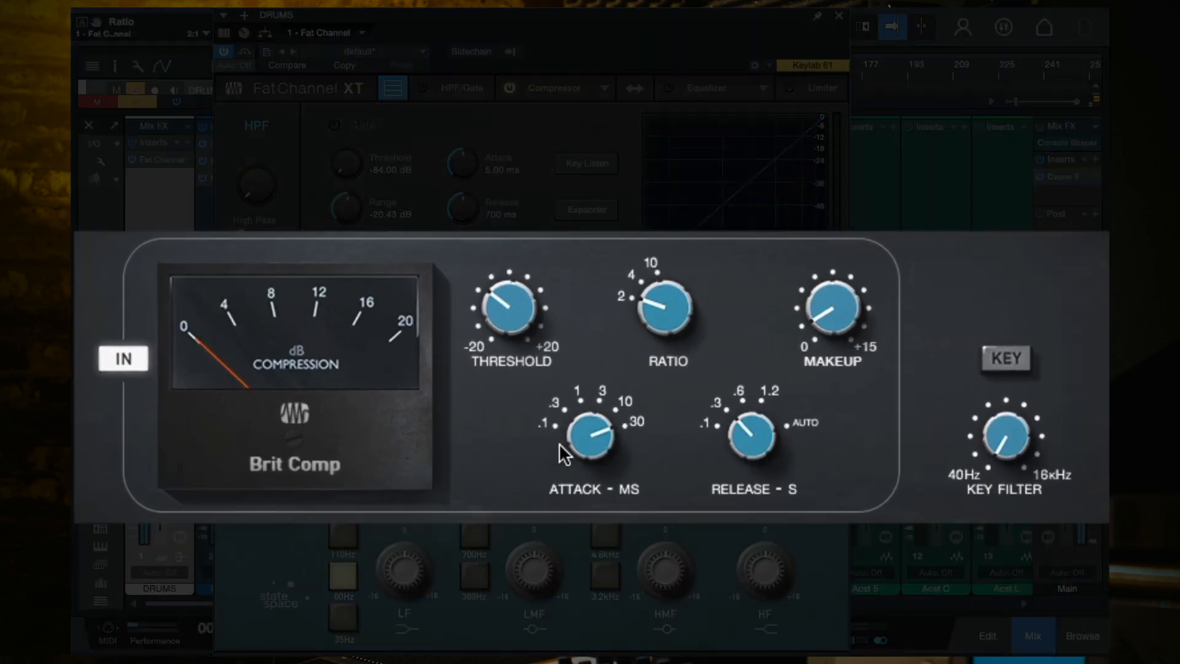
# - Set Brit Comp's attack to 1 ms, lower its threshold, and try release times of 0.1 s and 1.2 s
pyautogui.moveTo(598, 424); pyautogui.dragTo(598, 538)
pyautogui.moveTo(516, 322); pyautogui.dragTo(515, 356)
pyautogui.moveTo(505, 299); pyautogui.dragTo(504, 285)
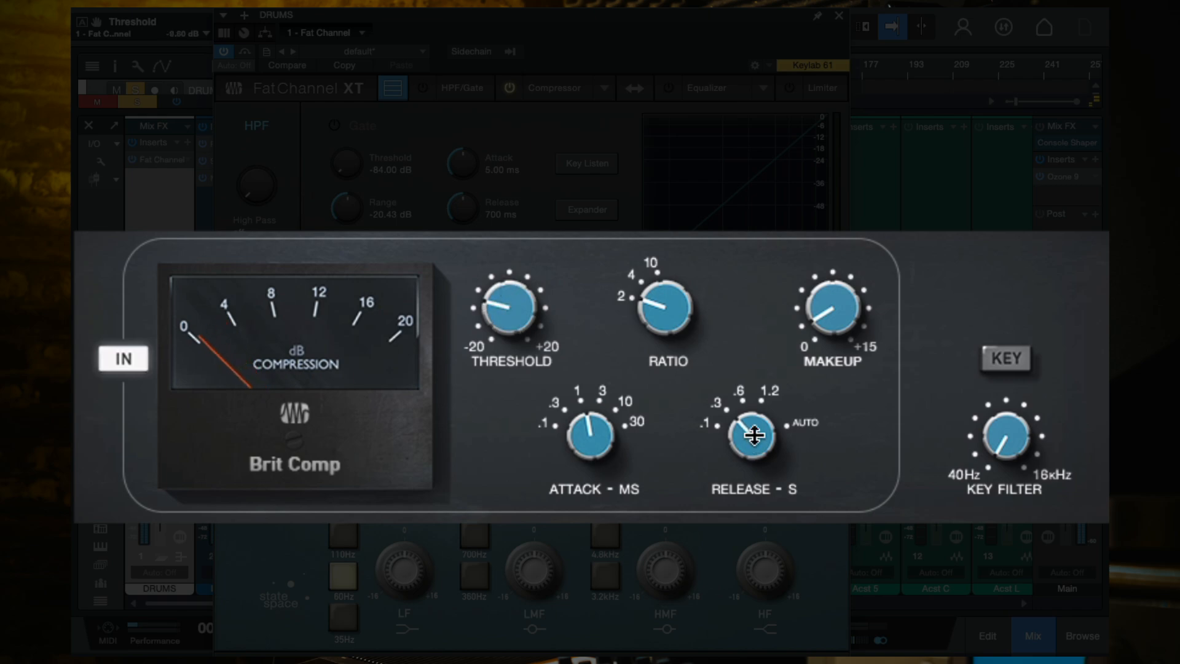
pyautogui.moveTo(755, 435); pyautogui.dragTo(775, 661)
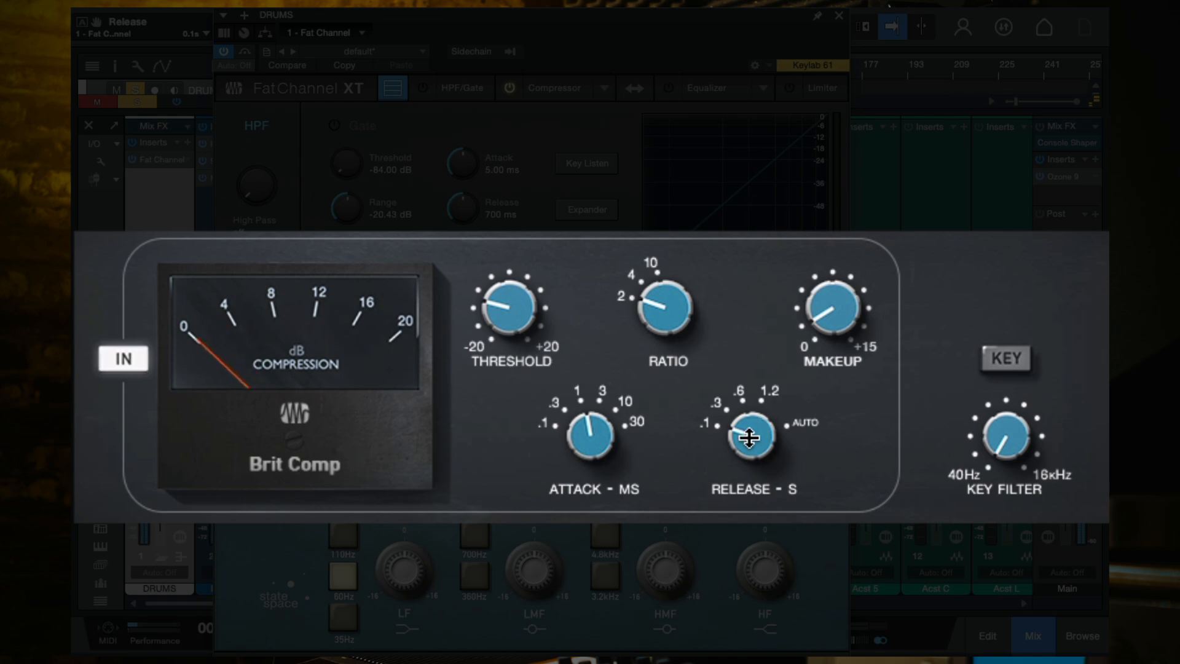
pyautogui.moveTo(749, 437); pyautogui.dragTo(761, 252)
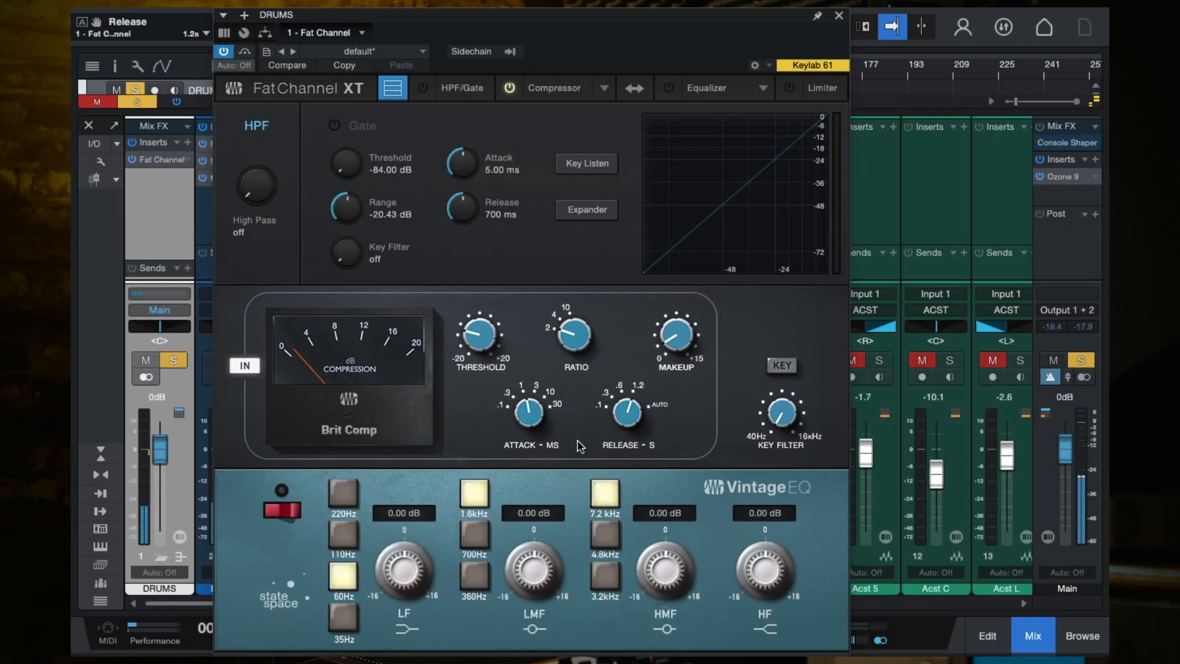
# - Play from inside the drum section and narrow the loop range to about bars 83 to 97
pyautogui.moveTo(566, 45); pyautogui.dragTo(566, 175)
pyautogui.click(609, 70)
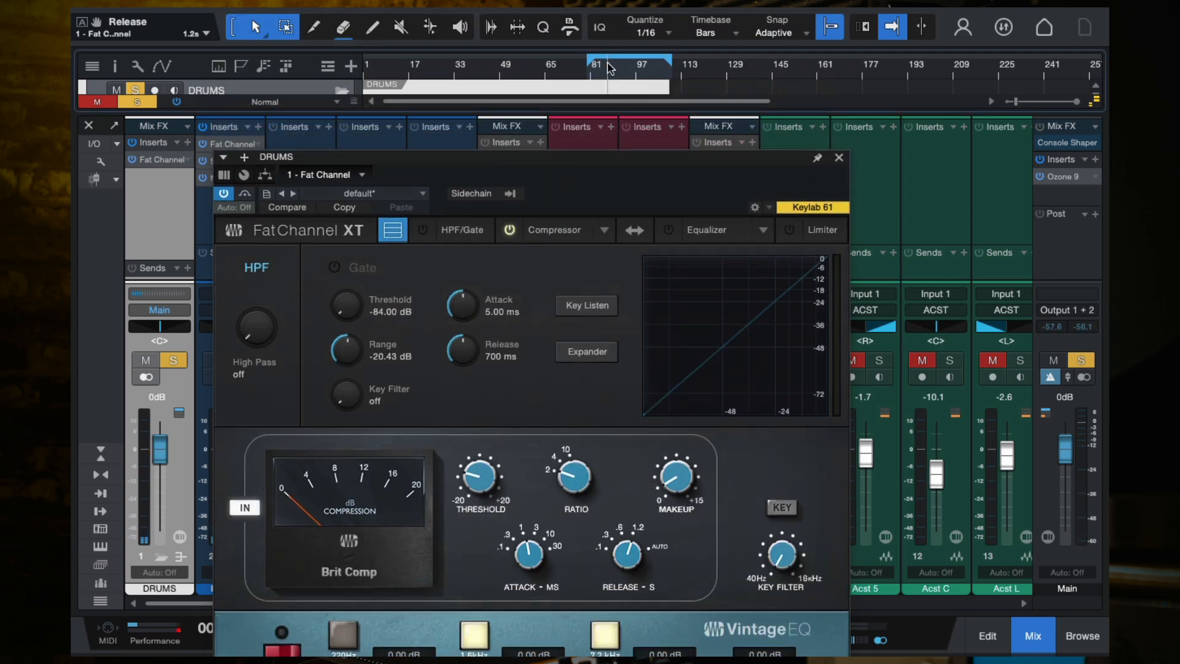
pyautogui.moveTo(588, 60); pyautogui.dragTo(596, 60)
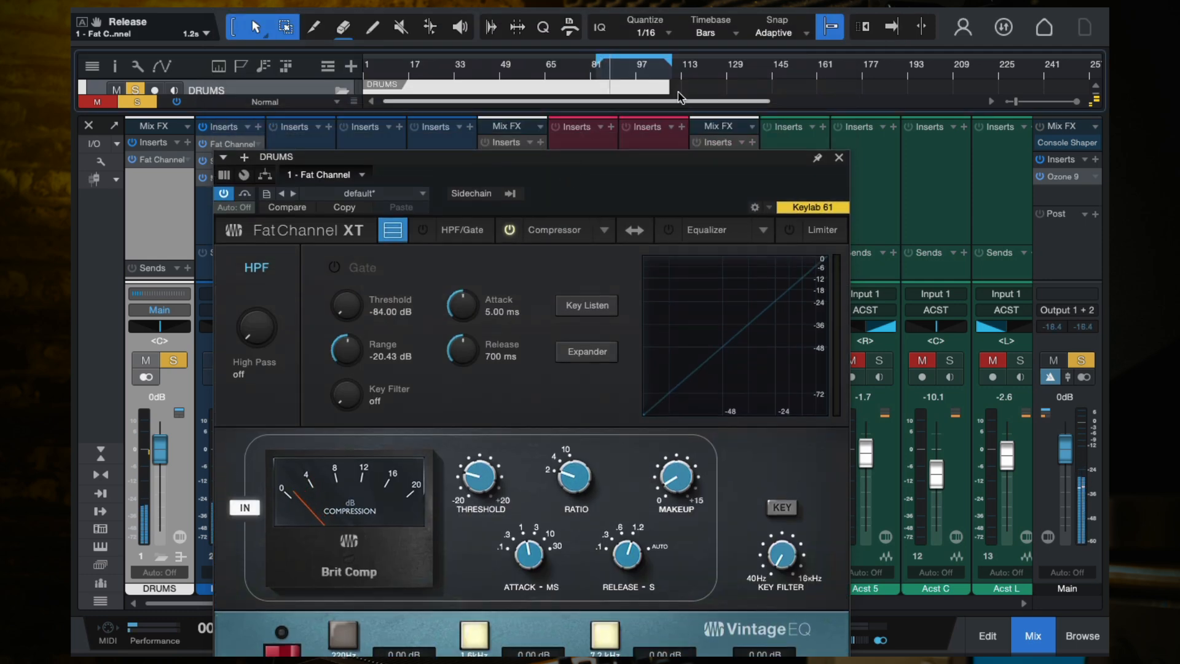
pyautogui.moveTo(670, 61); pyautogui.dragTo(635, 60)
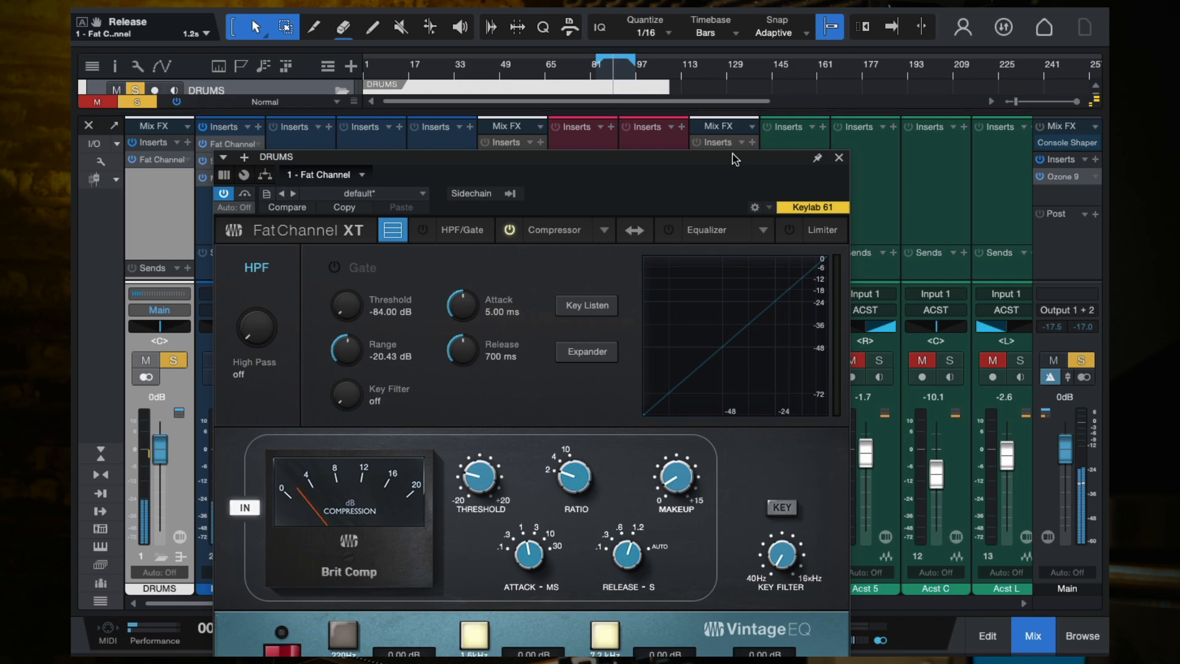
# - Set Brit Comp's release to 0.1 s and its threshold to -7 dB on the DRUMS bus
pyautogui.moveTo(718, 172); pyautogui.dragTo(715, 38)
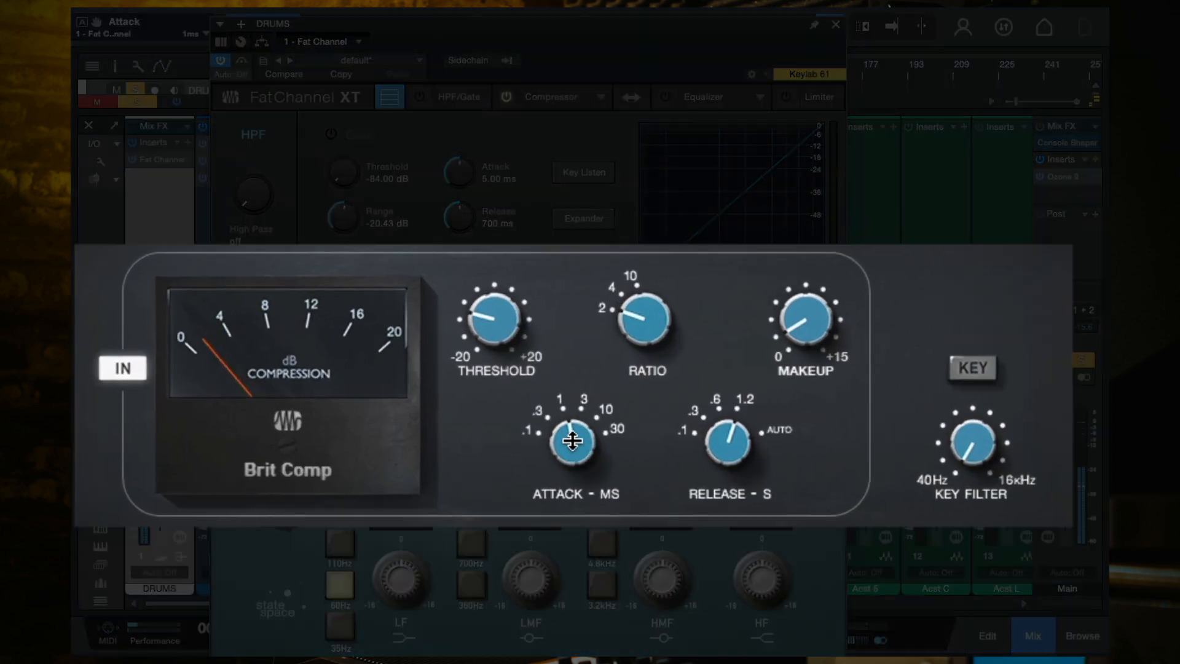
pyautogui.moveTo(643, 428); pyautogui.dragTo(639, 458)
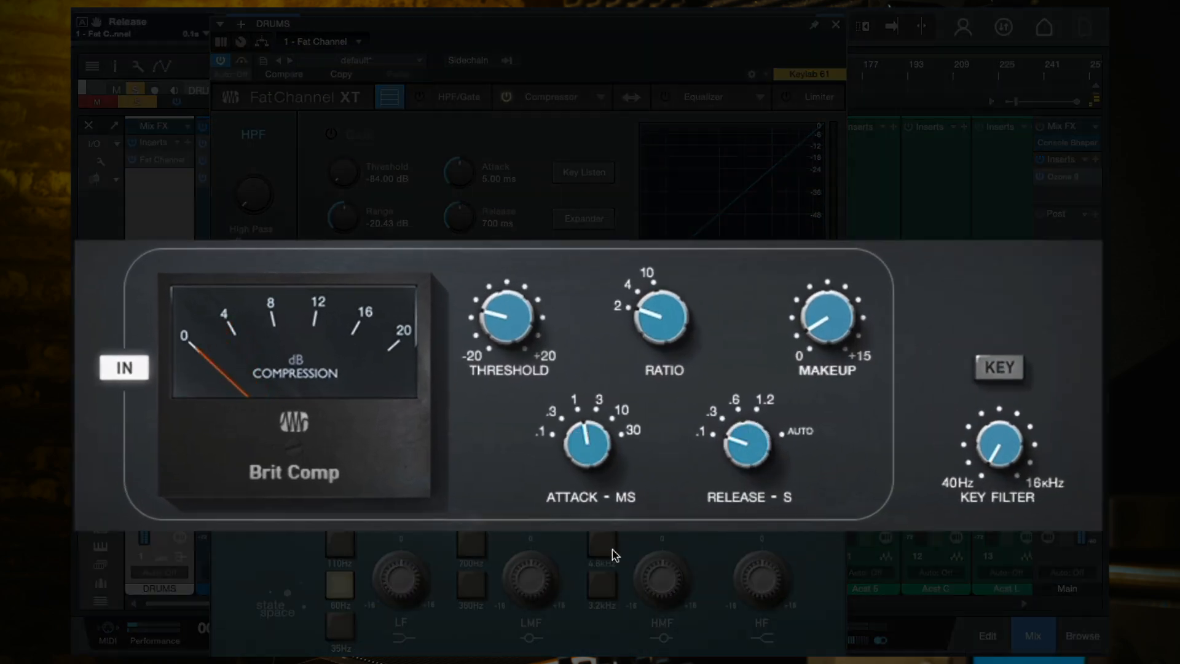
pyautogui.moveTo(745, 442); pyautogui.dragTo(742, 510)
pyautogui.moveTo(590, 468)
pyautogui.mouseDown()
pyautogui.moveTo(609, 256)
pyautogui.moveTo(543, 616)
pyautogui.moveTo(601, 453)
pyautogui.mouseUp()
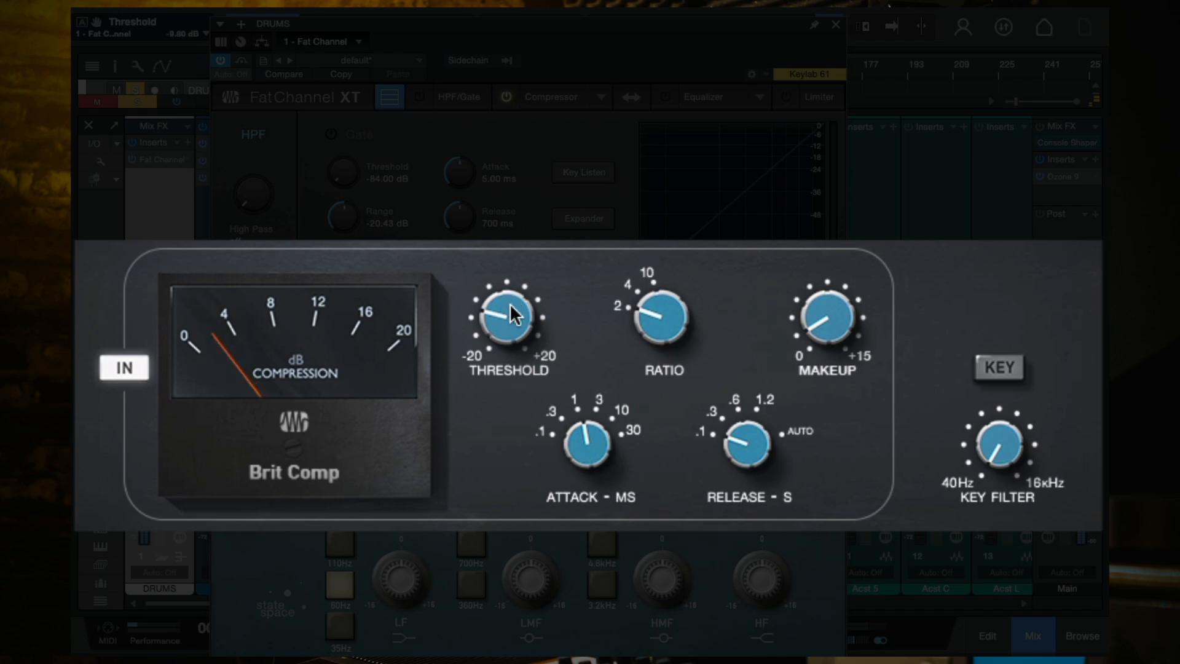
pyautogui.moveTo(514, 315)
pyautogui.mouseDown()
pyautogui.moveTo(509, 291)
pyautogui.moveTo(509, 303)
pyautogui.mouseUp()
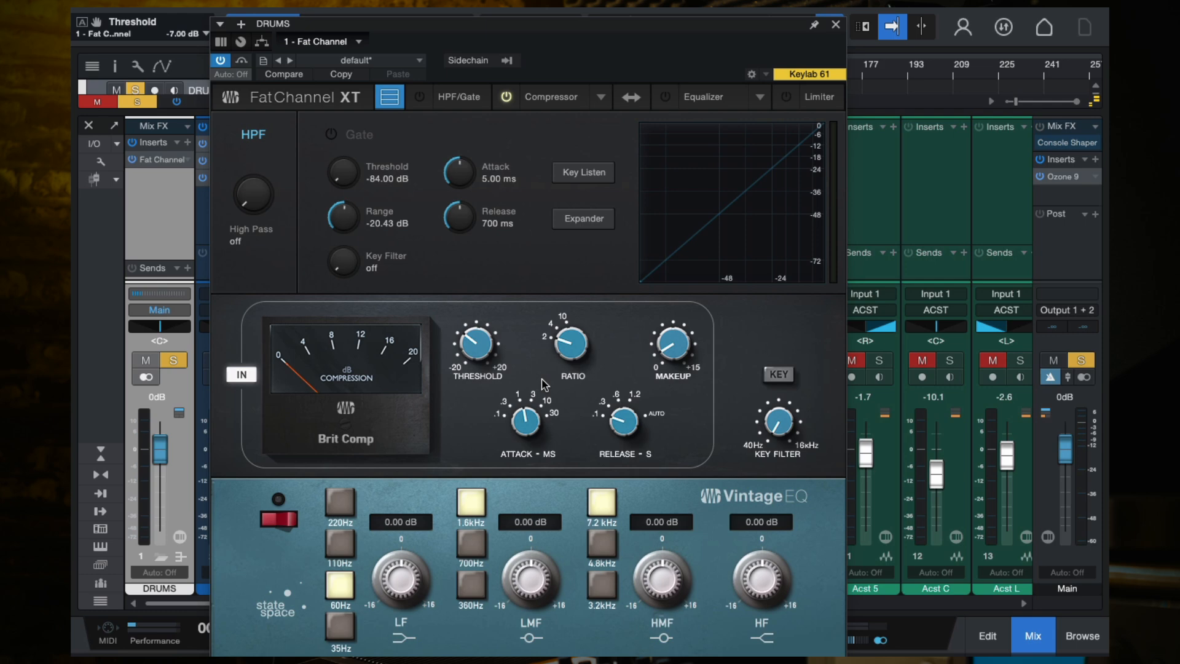
# - Play the drums with Brit Comp bypassed and active for comparison, and close Fat Channel
pyautogui.press('space')
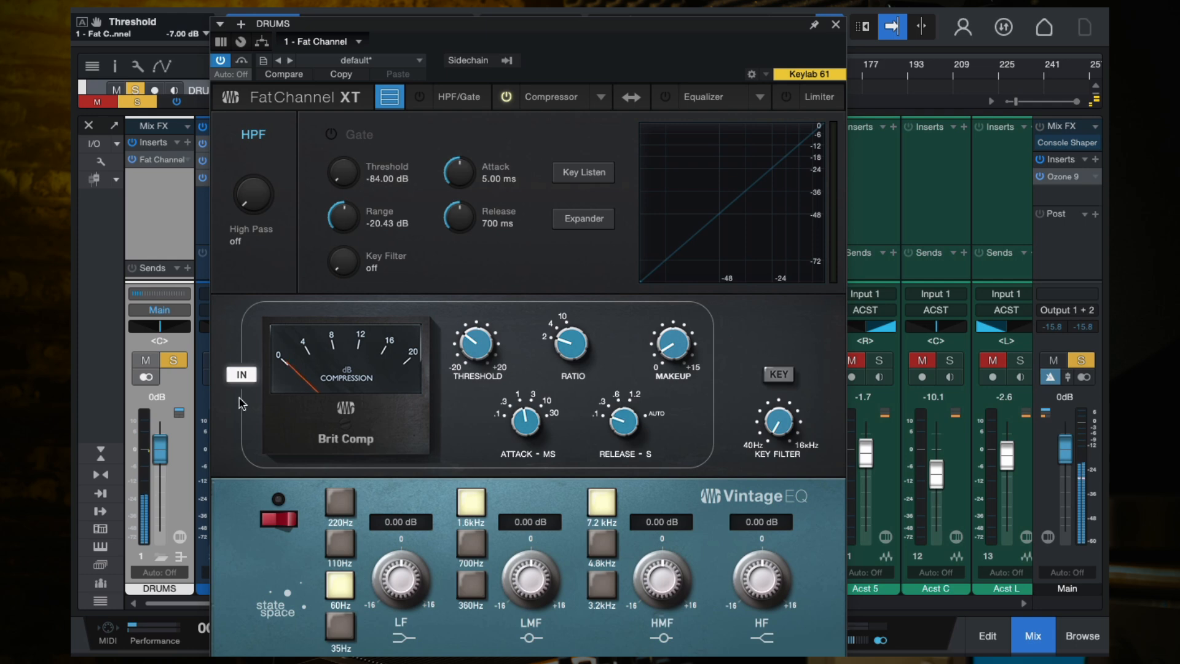
pyautogui.click(244, 376)
pyautogui.click(244, 376)
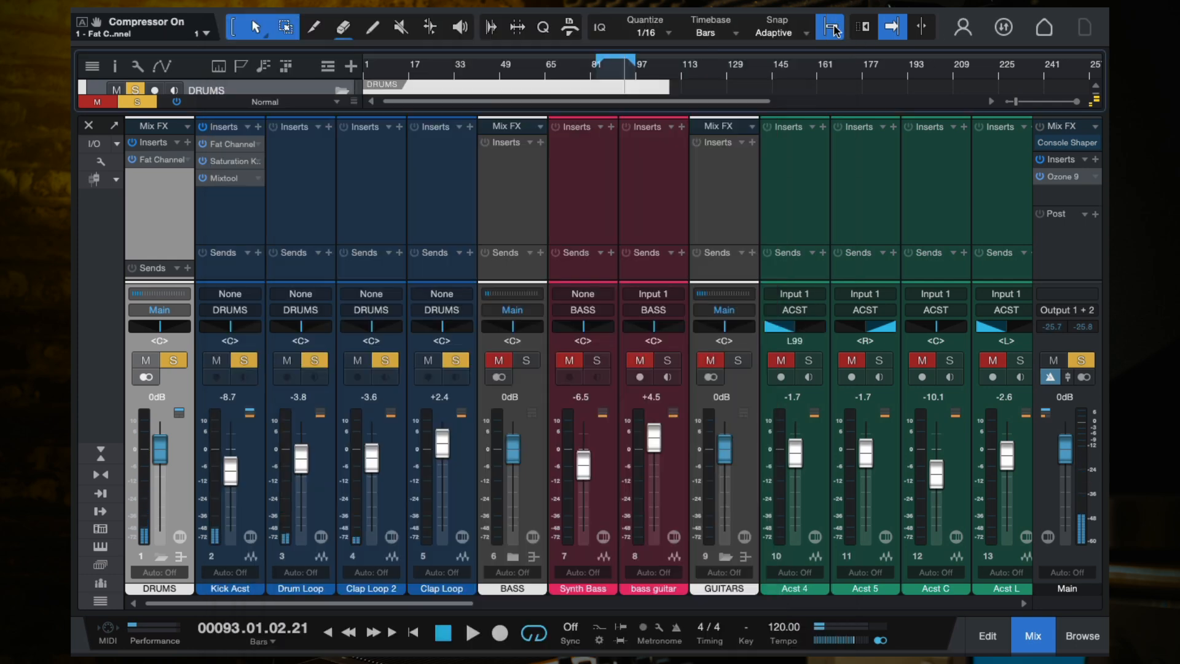
pyautogui.click(835, 25)
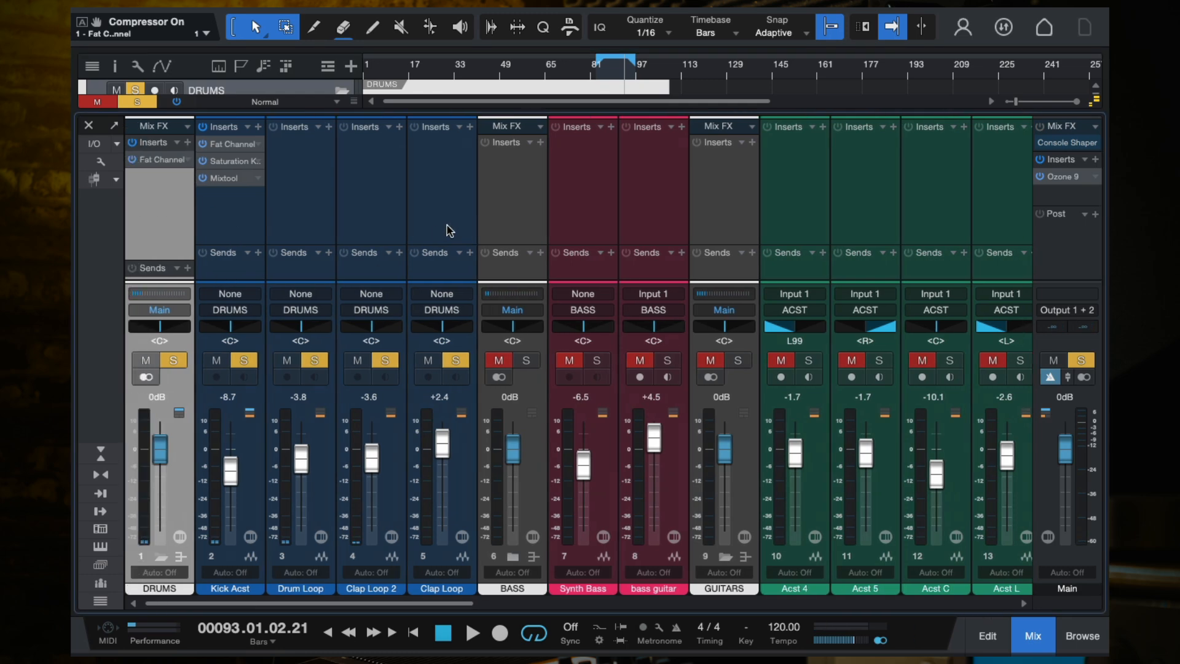
# - Solo the BASS group alongside the drums, lower Synth Bass to -7.4 dB during playback, and stop
pyautogui.click(491, 206)
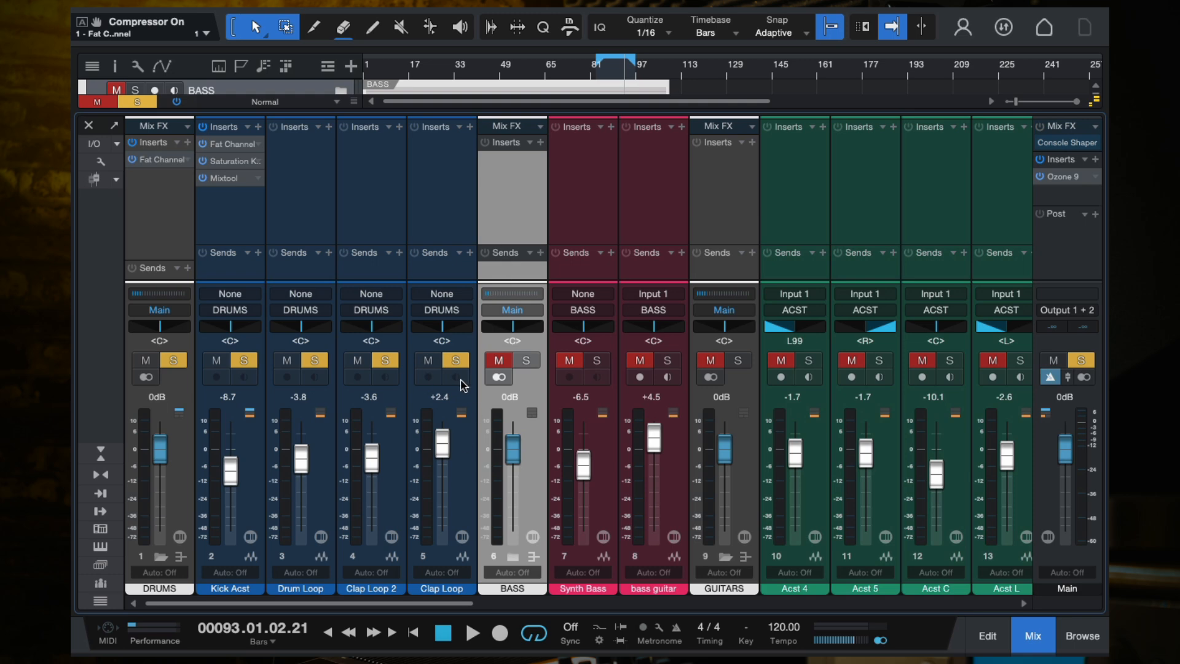
pyautogui.click(525, 360)
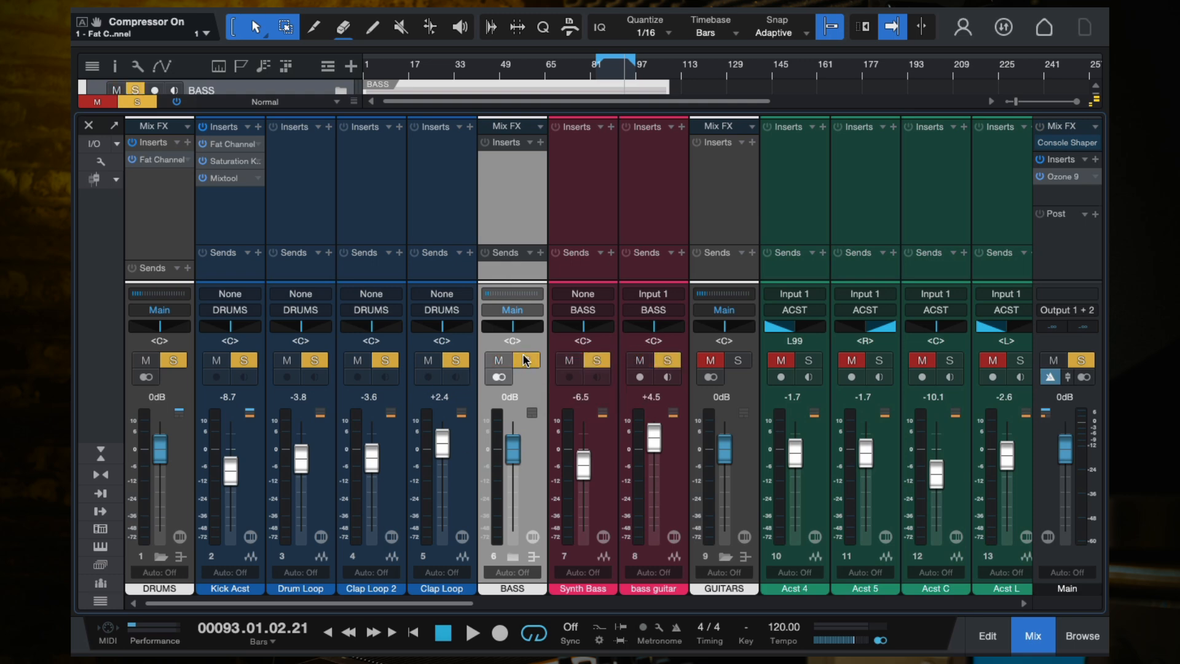
pyautogui.press('space')
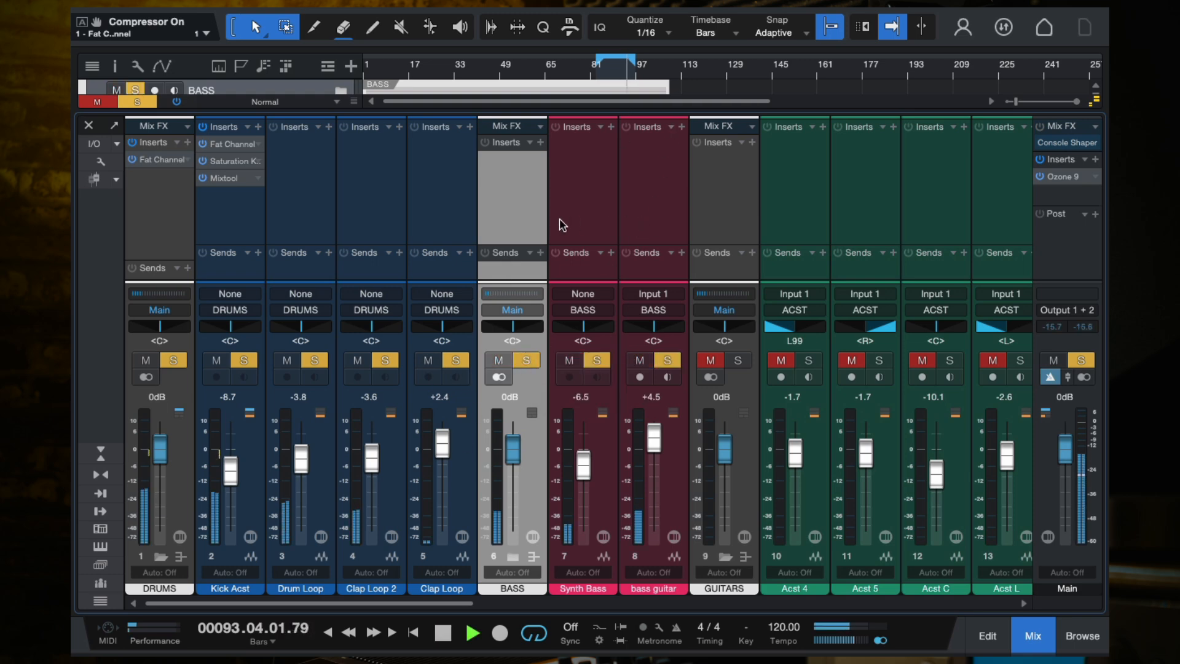
pyautogui.moveTo(584, 464); pyautogui.dragTo(586, 469)
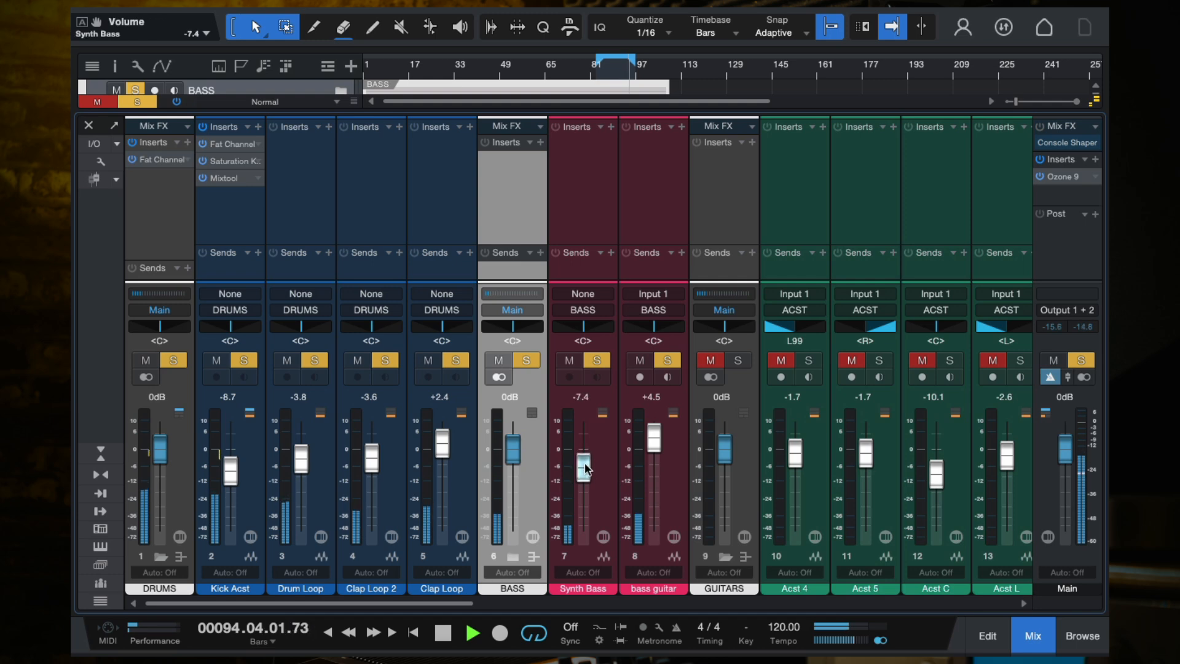
pyautogui.click(541, 142)
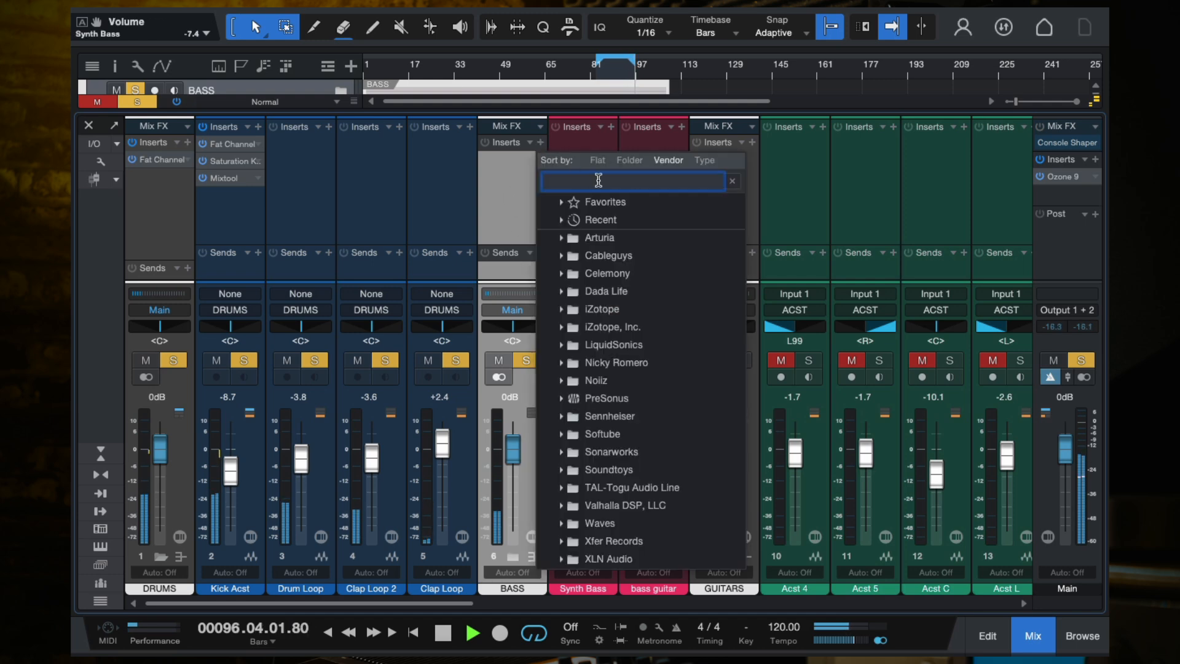
pyautogui.click(515, 194)
pyautogui.press('space')
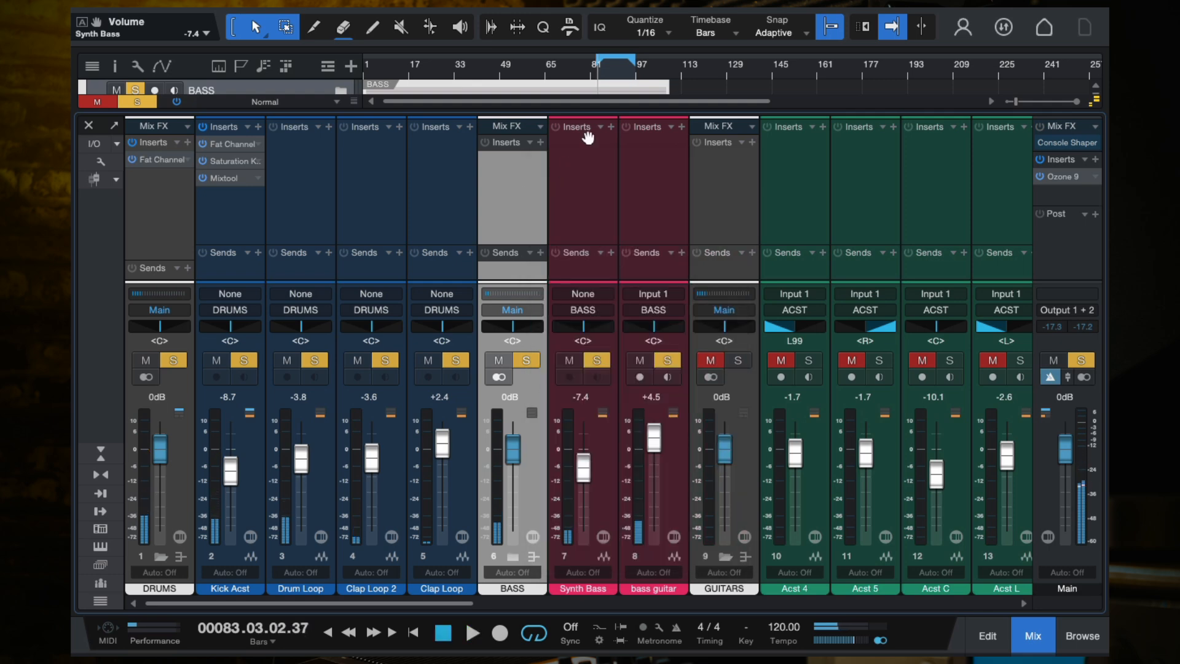
# - Toggle the bass solos so both bass tracks stay soloed, and insert Pro EQ on Synth Bass
pyautogui.click(526, 360)
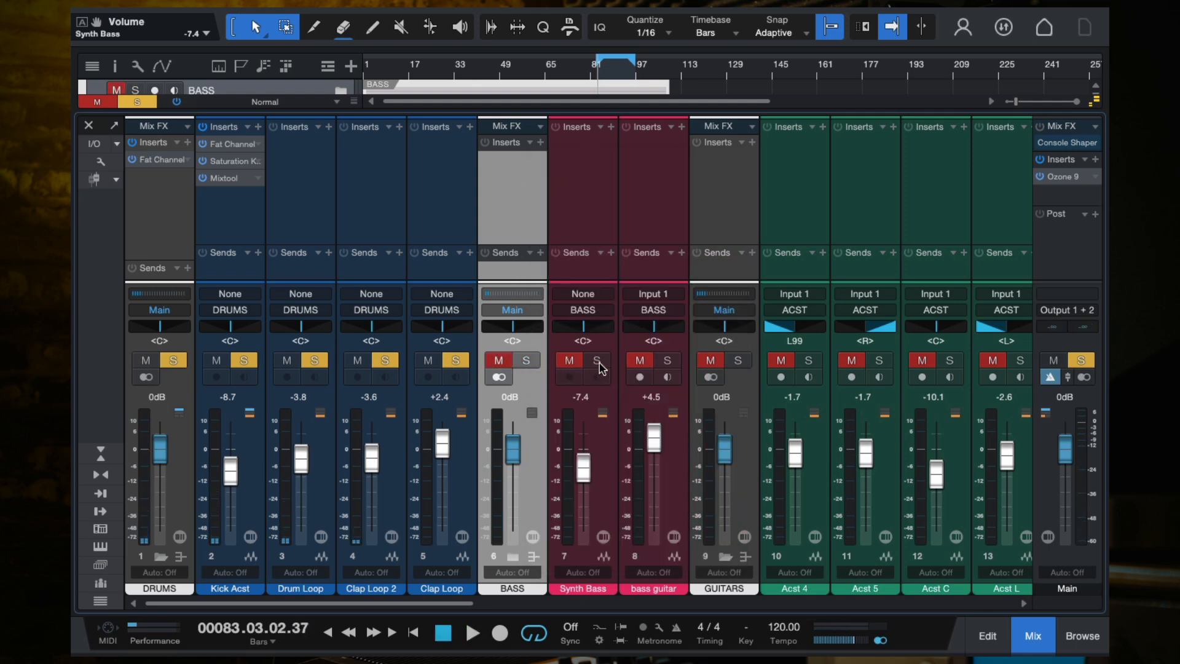
pyautogui.click(597, 362)
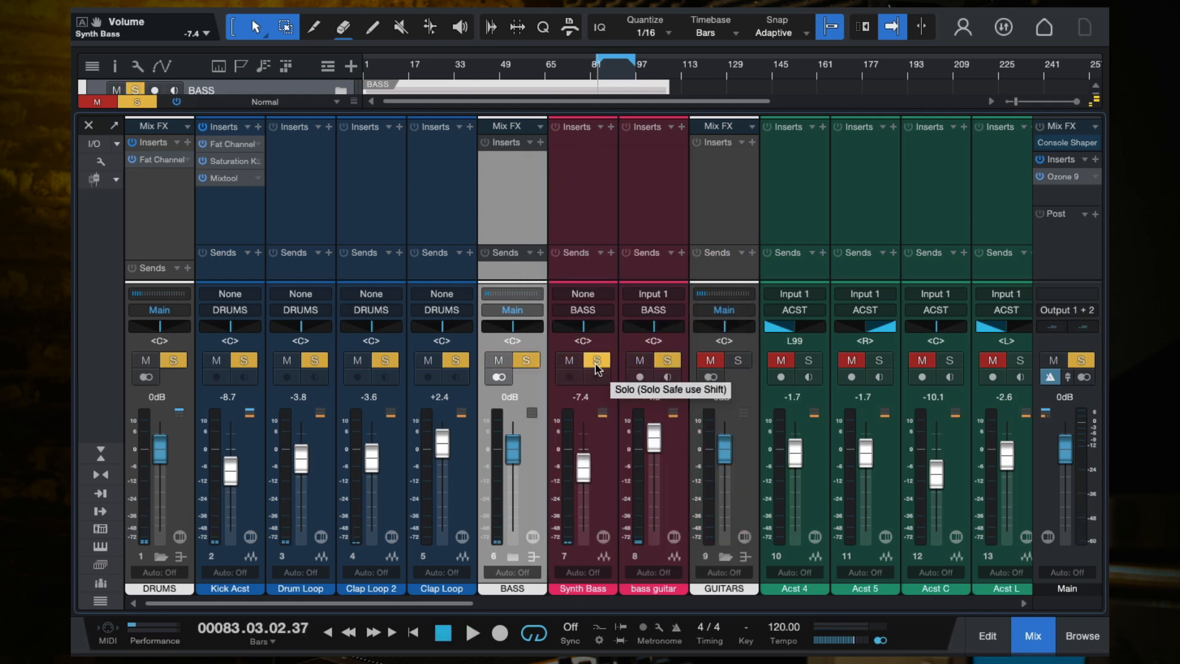
pyautogui.click(586, 211)
pyautogui.click(610, 127)
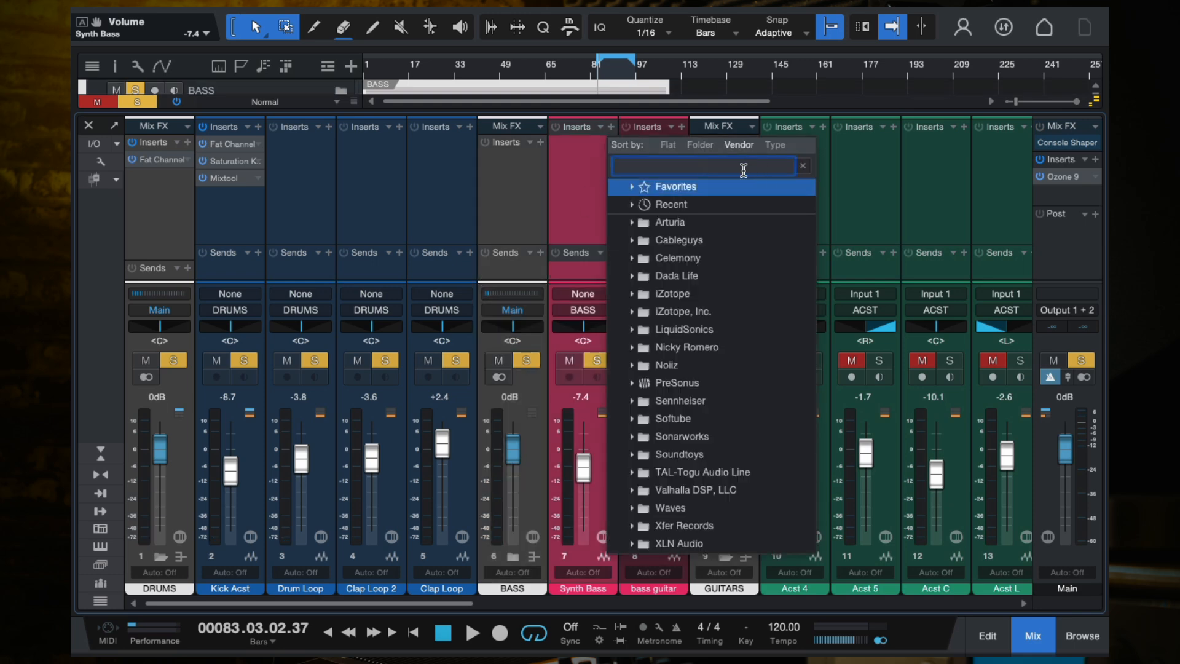
pyautogui.write('pro')
pyautogui.click(663, 222)
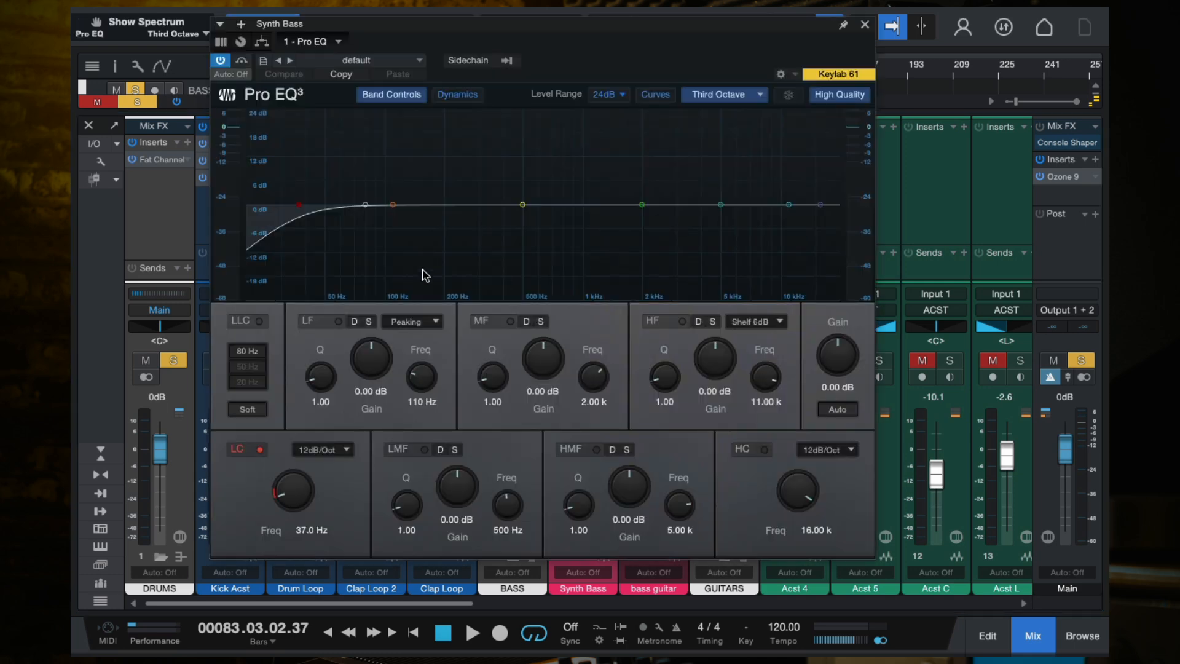
# - Raise the low-cut frequency of Synth Bass's Pro EQ to 132 Hz and close the plug-in
pyautogui.moveTo(299, 204); pyautogui.dragTo(410, 226)
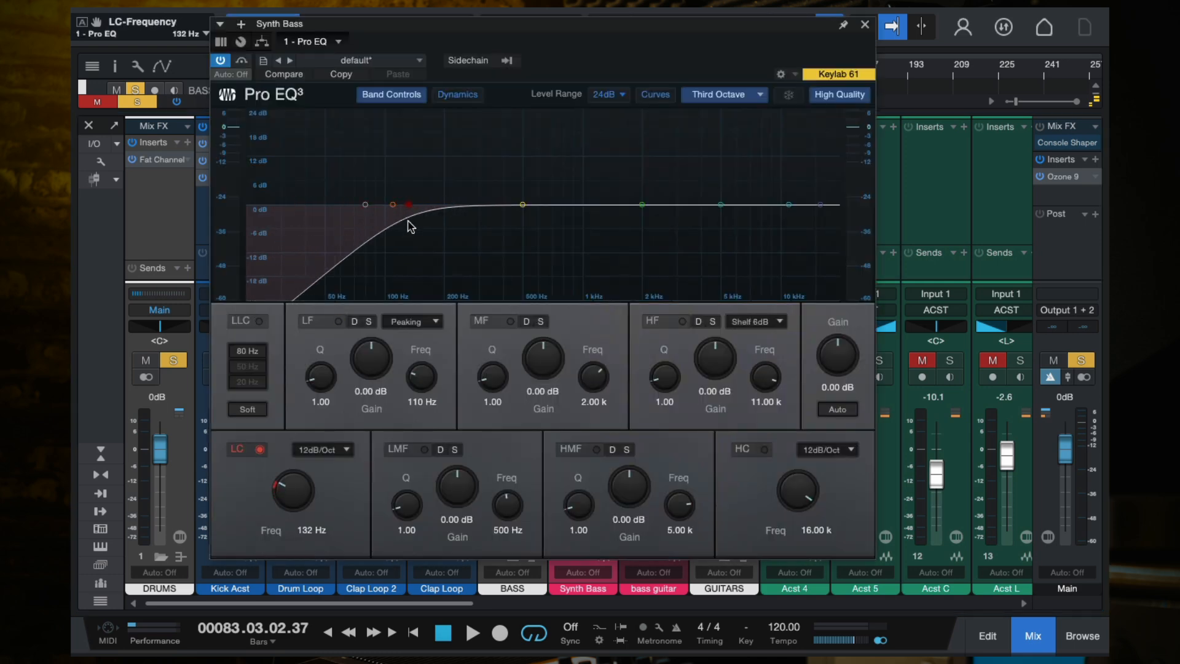
pyautogui.moveTo(675, 27); pyautogui.dragTo(636, 112)
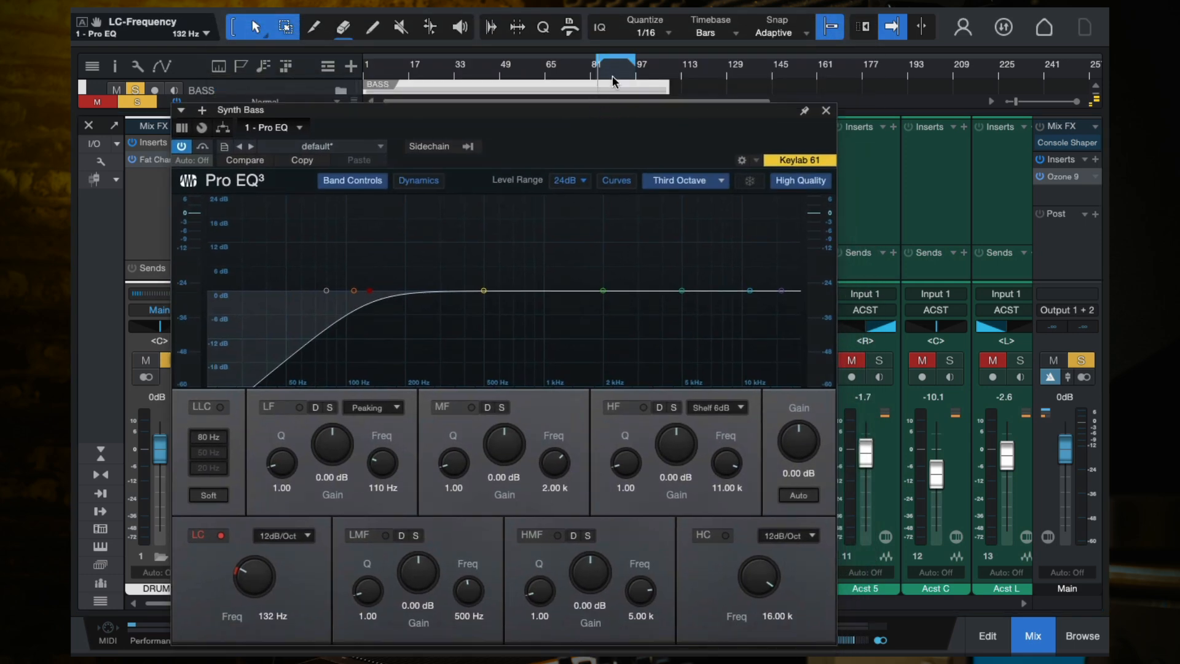
pyautogui.click(826, 110)
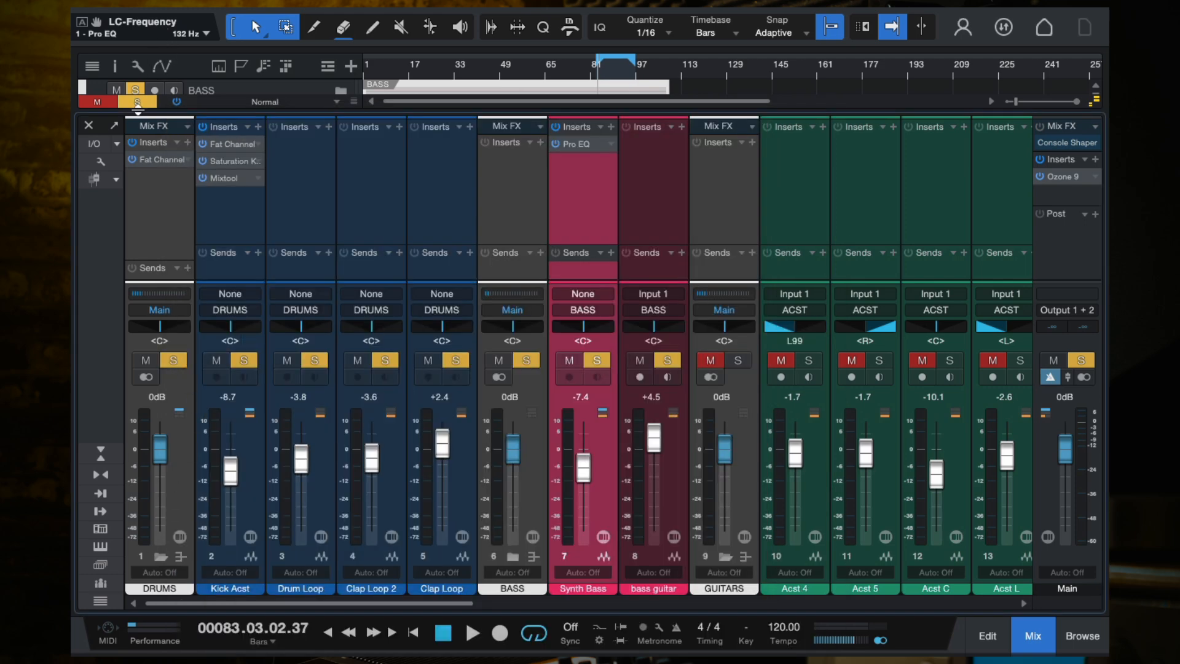
# - Clear all solos, play Synth Bass soloed on its own, and lower its Pro EQ low-cut frequency to 20 Hz
pyautogui.click(136, 101)
pyautogui.click(596, 360)
pyautogui.press('space')
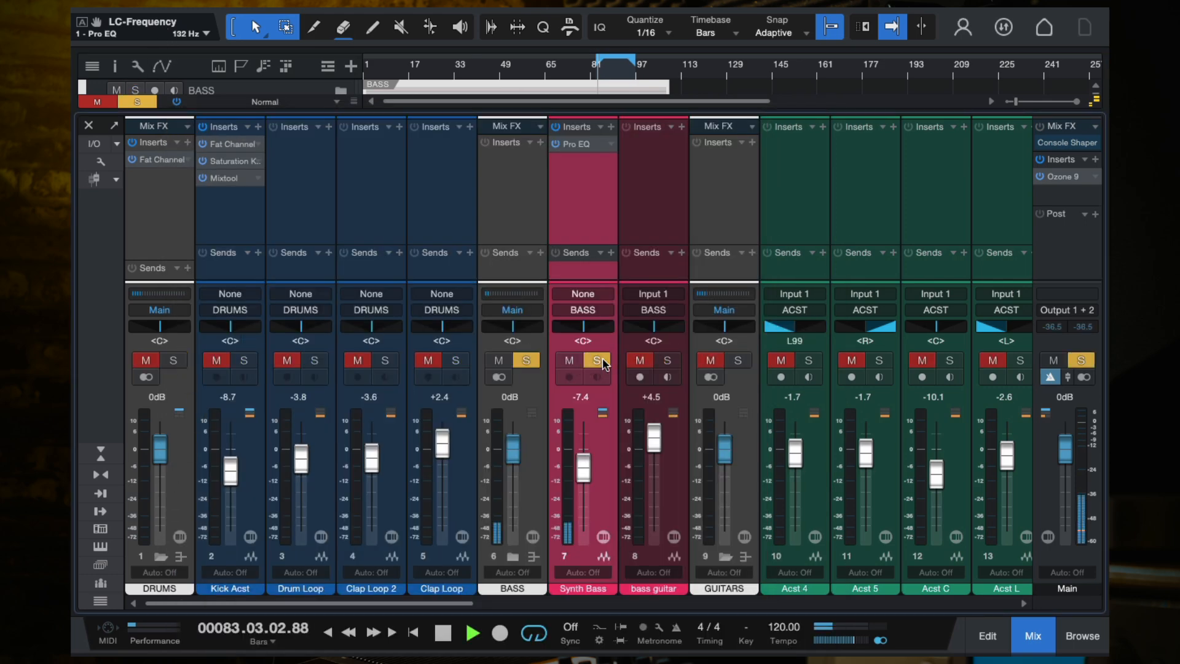
pyautogui.click(578, 146)
pyautogui.moveTo(356, 290); pyautogui.dragTo(202, 292)
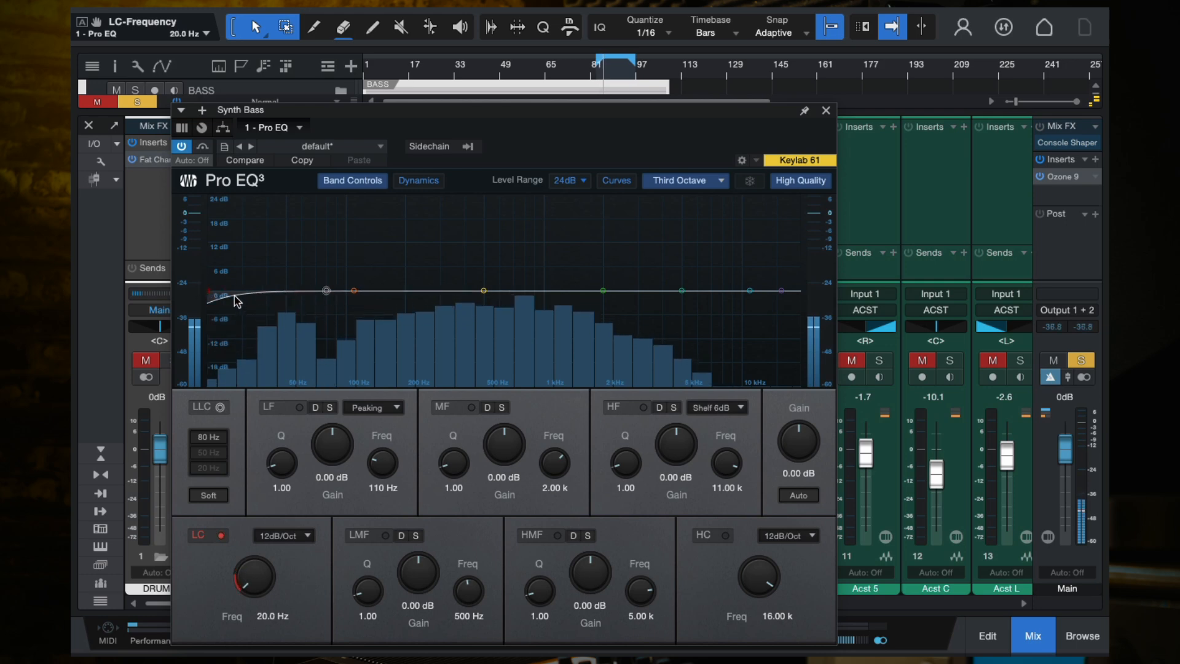
pyautogui.press('space')
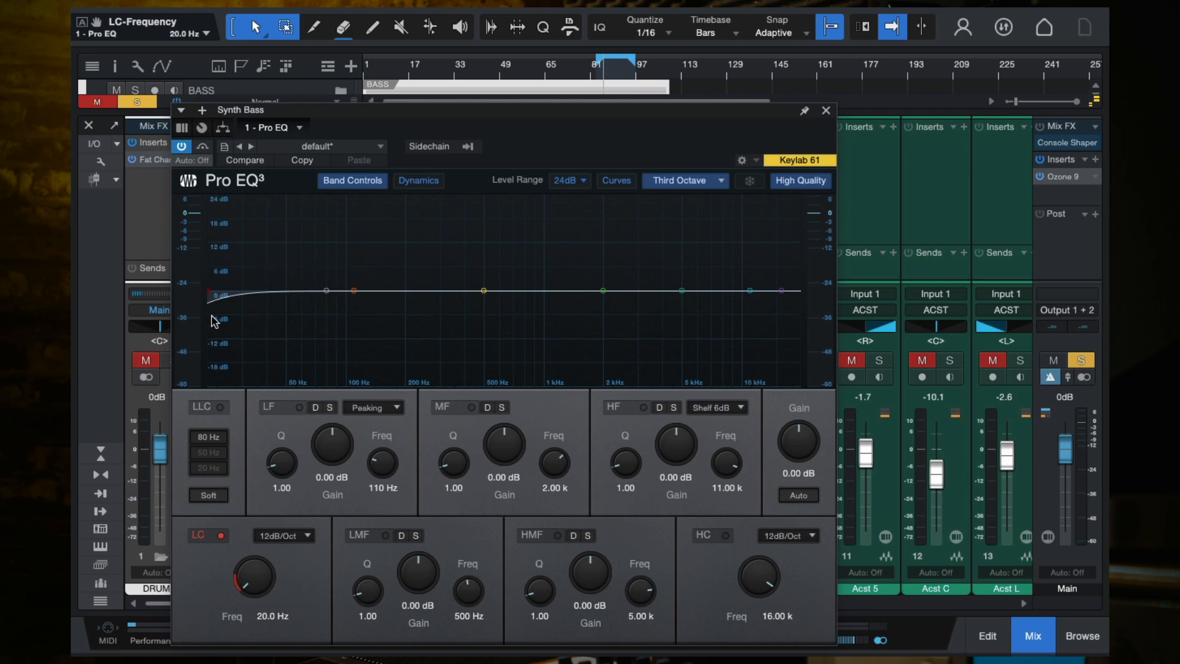
# - Raise Synth Bass's Pro EQ low-cut frequency to 125 Hz, adjust the LMF band to 0.40 dB at 384 Hz, and close the plug-in
pyautogui.moveTo(216, 289); pyautogui.dragTo(361, 297)
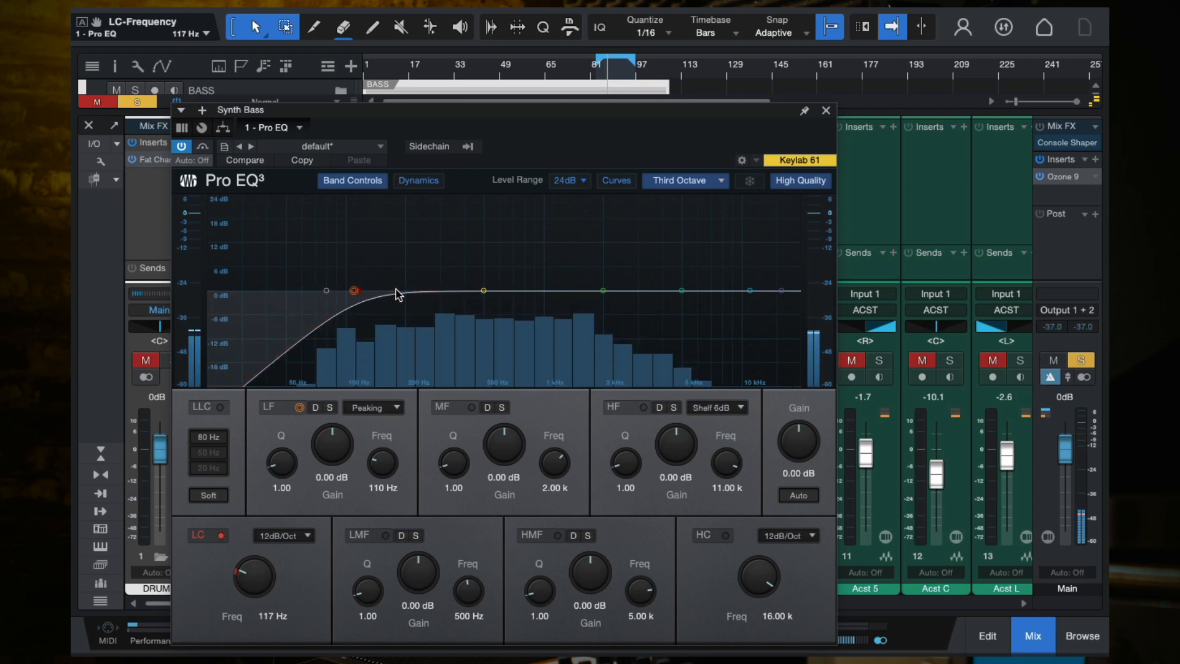
pyautogui.moveTo(484, 290)
pyautogui.mouseDown()
pyautogui.moveTo(489, 223)
pyautogui.moveTo(389, 244)
pyautogui.moveTo(467, 279)
pyautogui.moveTo(433, 209)
pyautogui.moveTo(581, 209)
pyautogui.moveTo(406, 208)
pyautogui.moveTo(374, 283)
pyautogui.moveTo(479, 279)
pyautogui.moveTo(462, 292)
pyautogui.mouseUp()
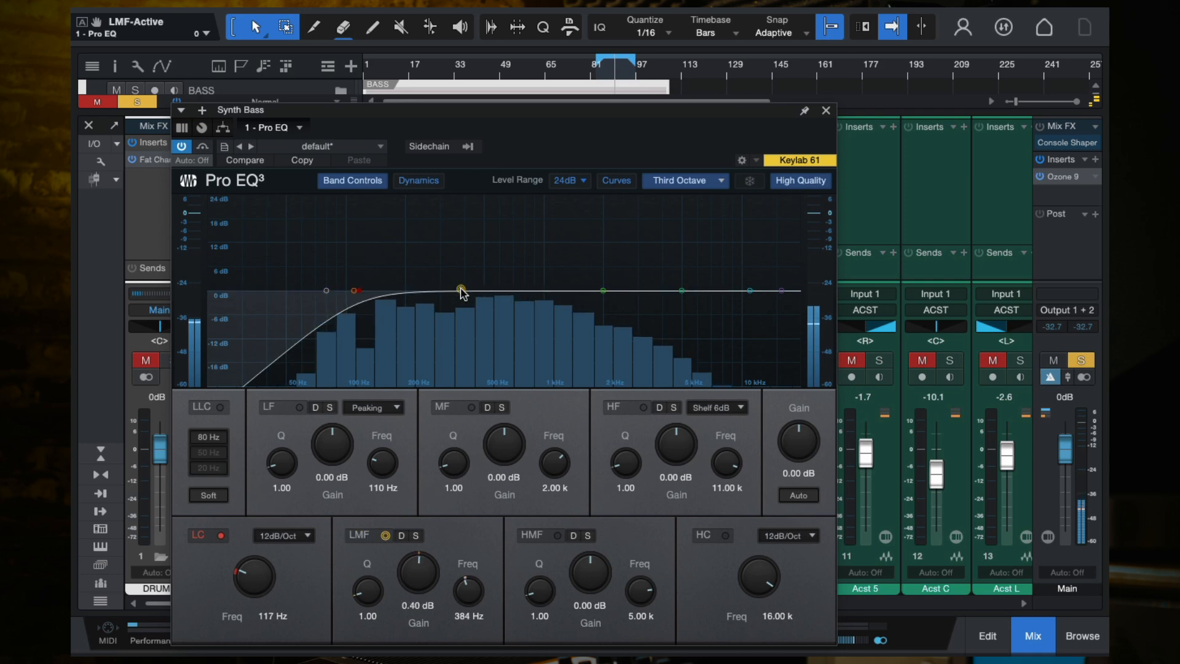
pyautogui.moveTo(354, 290)
pyautogui.mouseDown()
pyautogui.moveTo(245, 294)
pyautogui.moveTo(396, 302)
pyautogui.moveTo(326, 295)
pyautogui.moveTo(368, 301)
pyautogui.mouseUp()
pyautogui.click(827, 111)
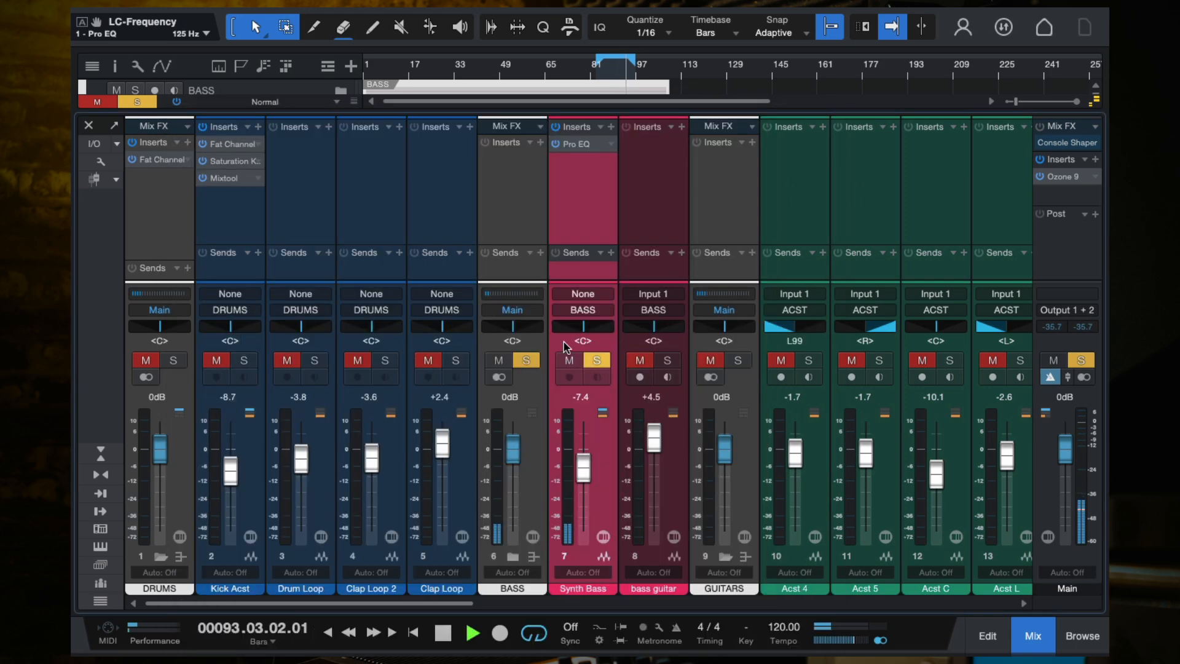
# - Solo bass guitar alongside Synth Bass, compare Synth Bass's Pro EQ bypassed and active during playback, and stop
pyautogui.click(639, 361)
pyautogui.click(667, 360)
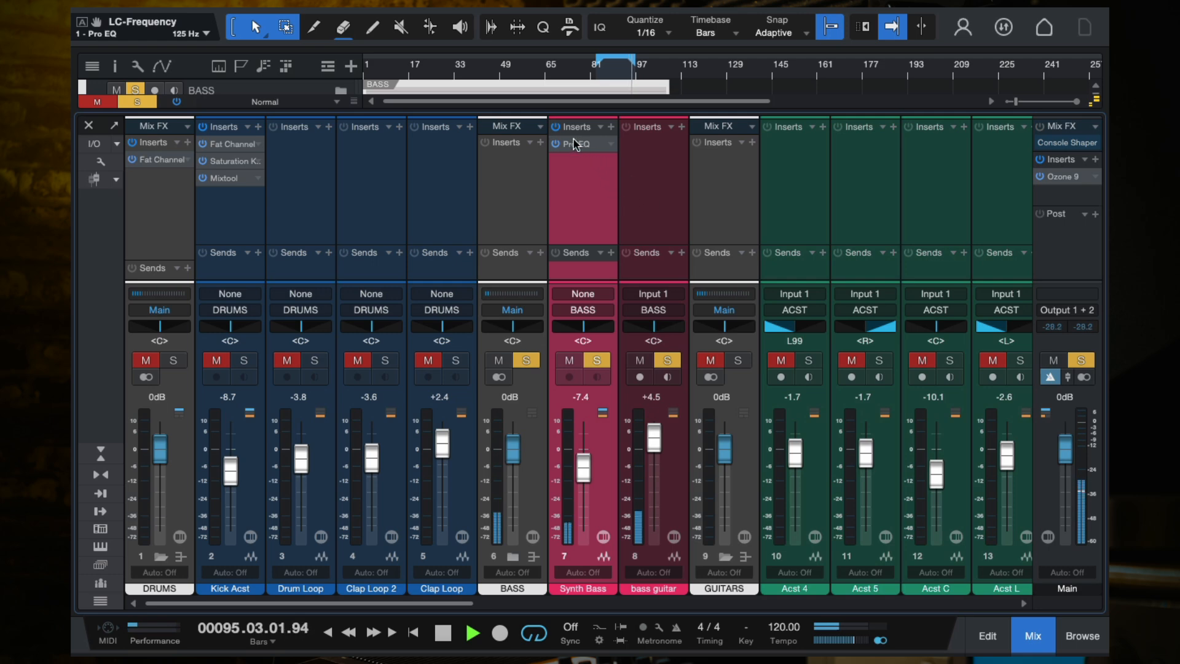
pyautogui.click(556, 145)
pyautogui.click(557, 144)
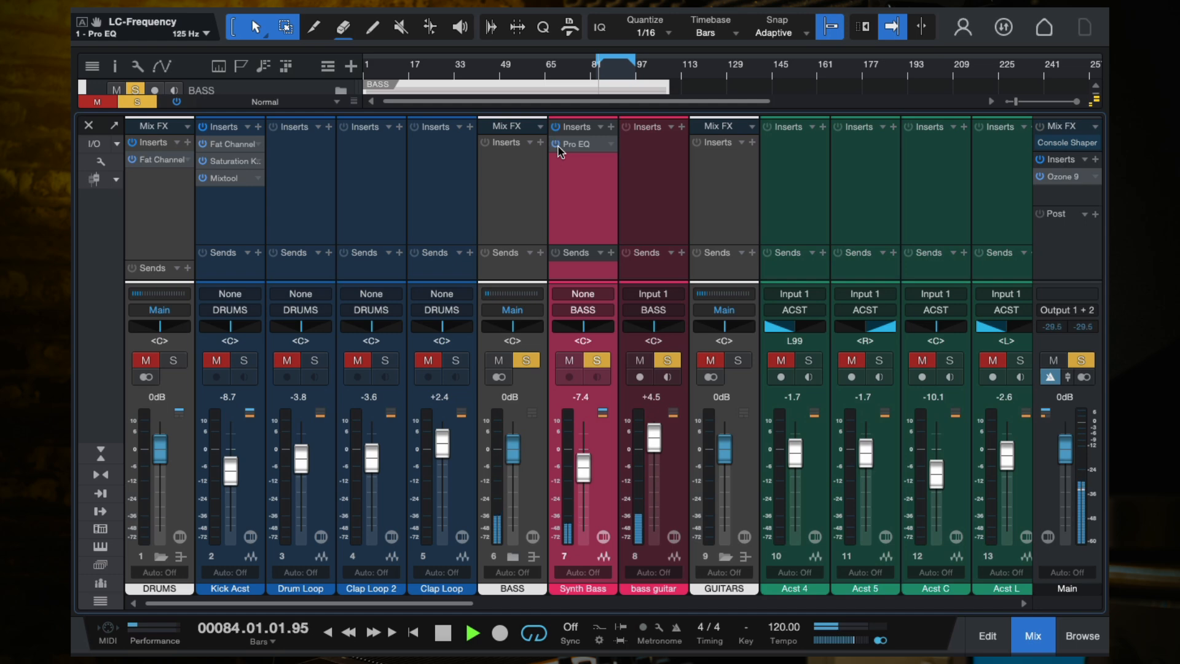
pyautogui.click(643, 198)
pyautogui.press('space')
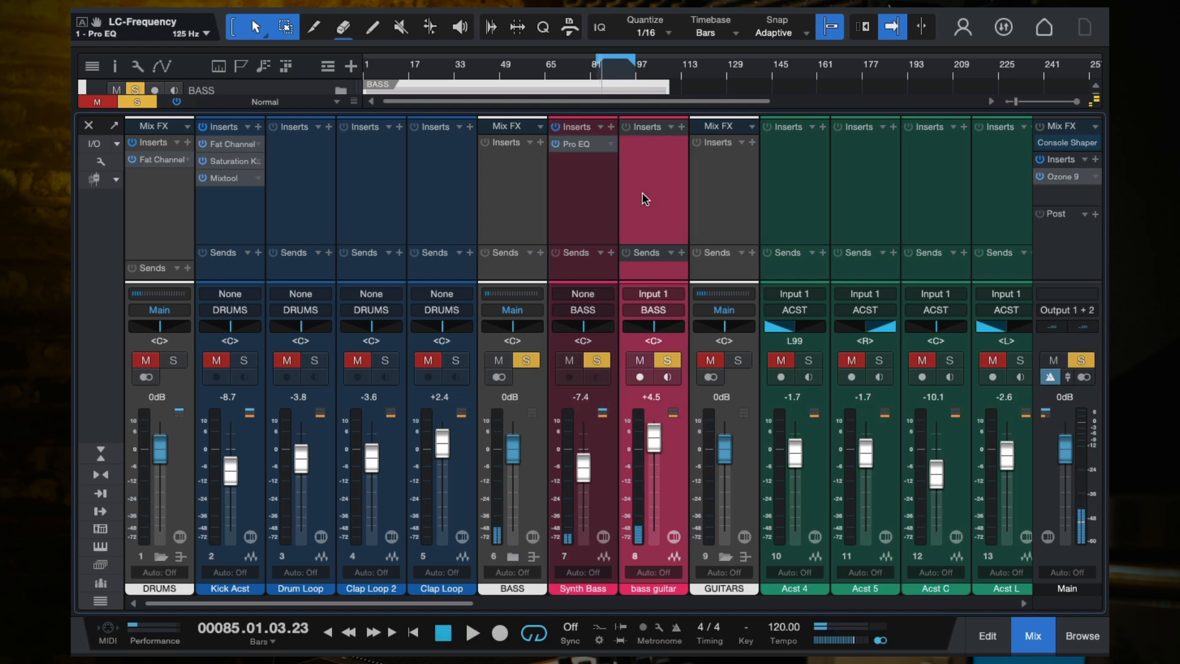
# - Solo the DRUMS group alongside the bass tracks and lower Synth Bass to -8.4 dB during playback
pyautogui.click(576, 209)
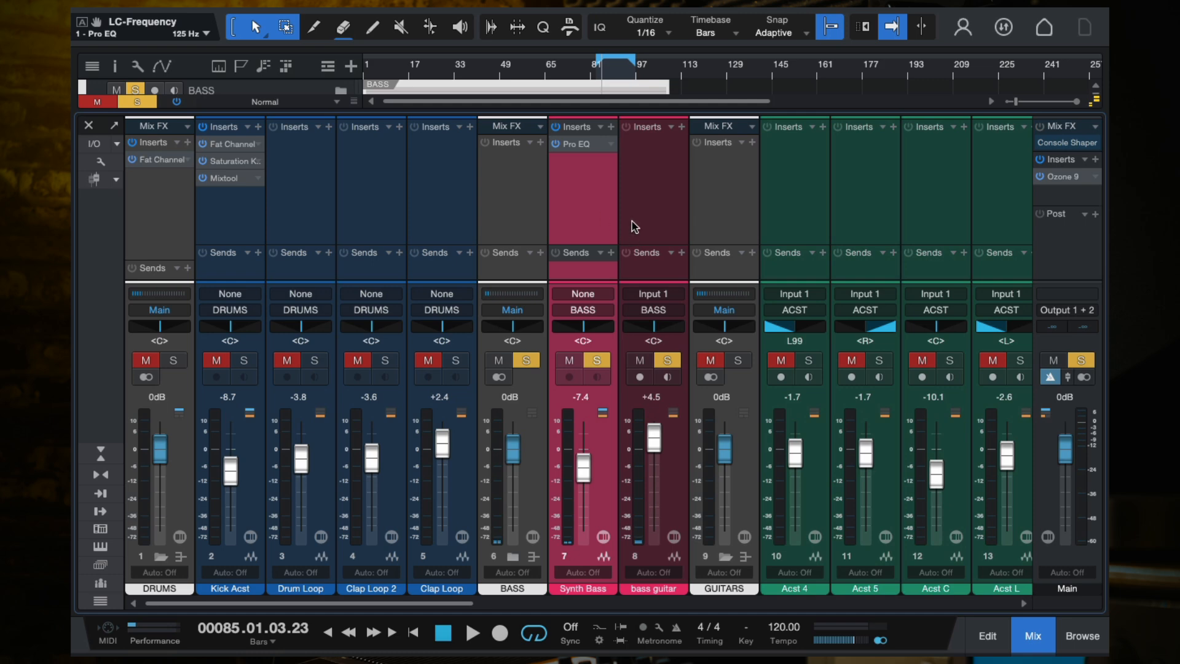
pyautogui.click(639, 200)
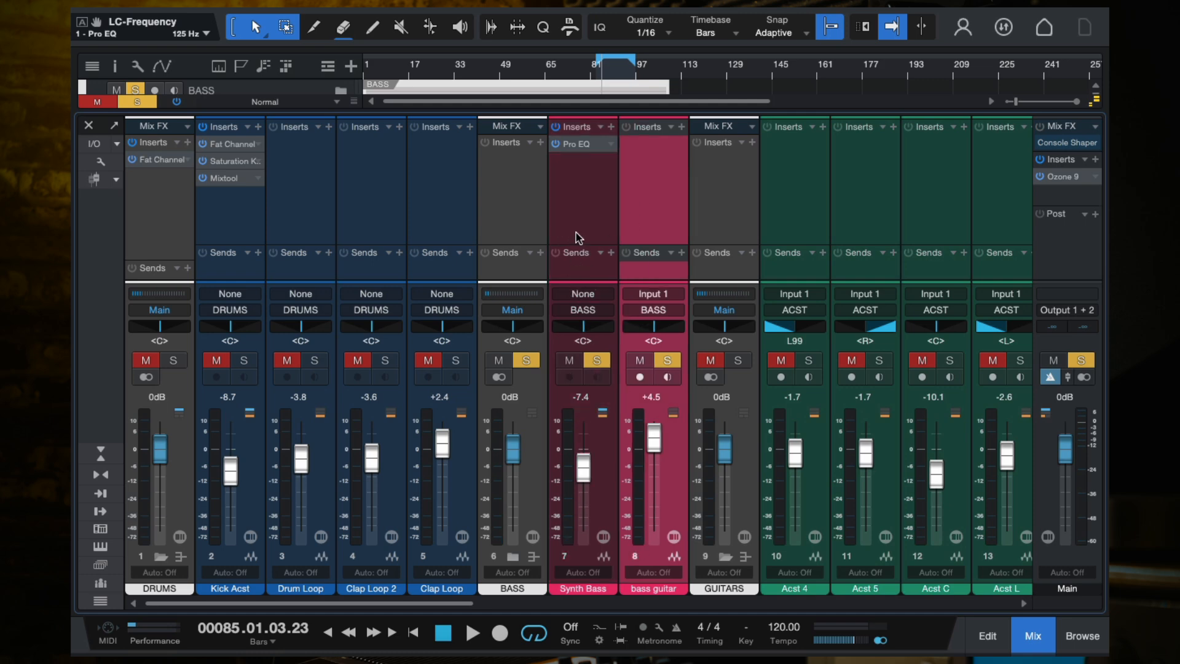
pyautogui.click(173, 361)
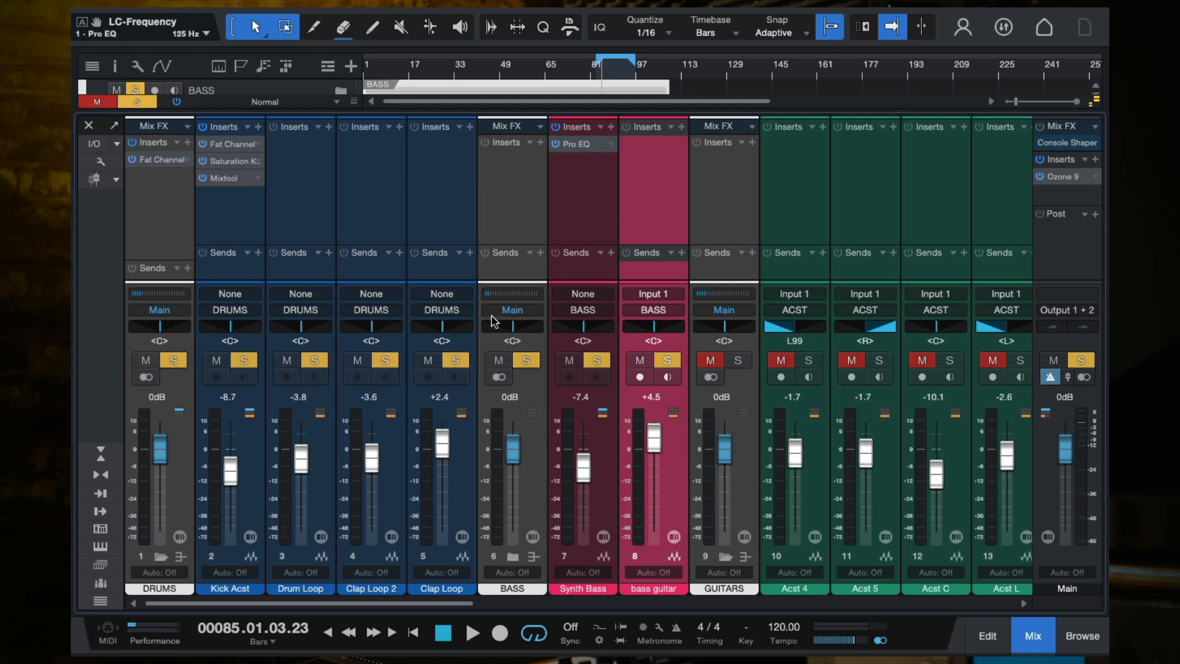
pyautogui.press('space')
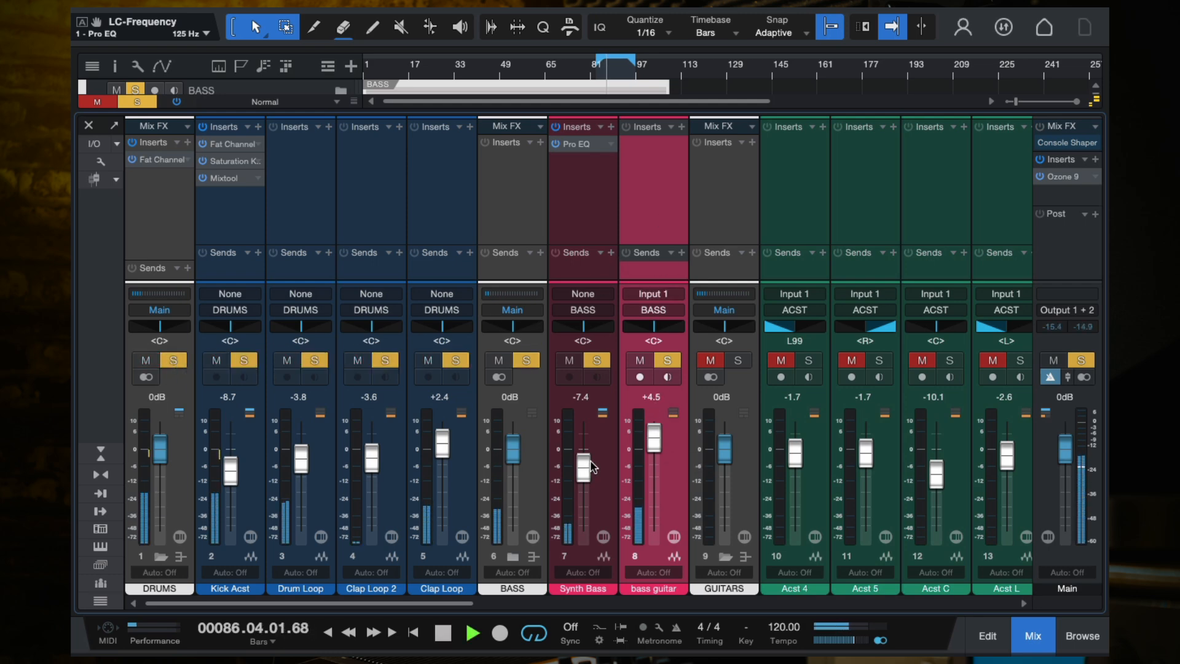
pyautogui.moveTo(583, 467); pyautogui.dragTo(583, 481)
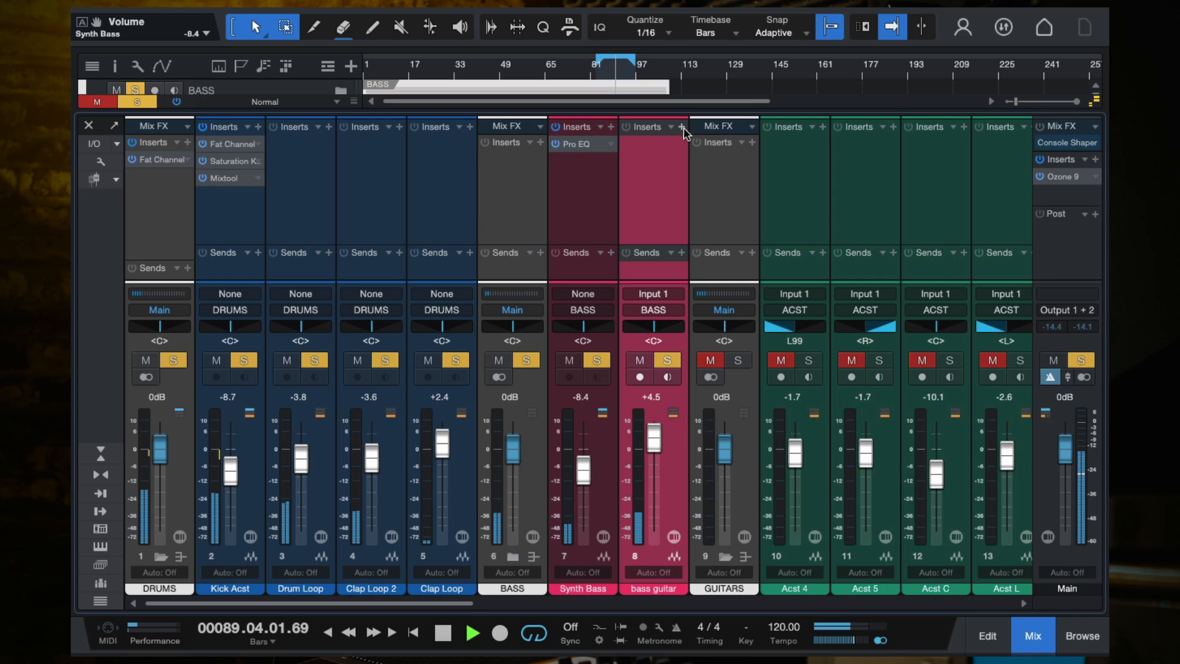
# - Insert Fat Channel on the BASS group and move its window so all of its sections fit on screen
pyautogui.click(519, 188)
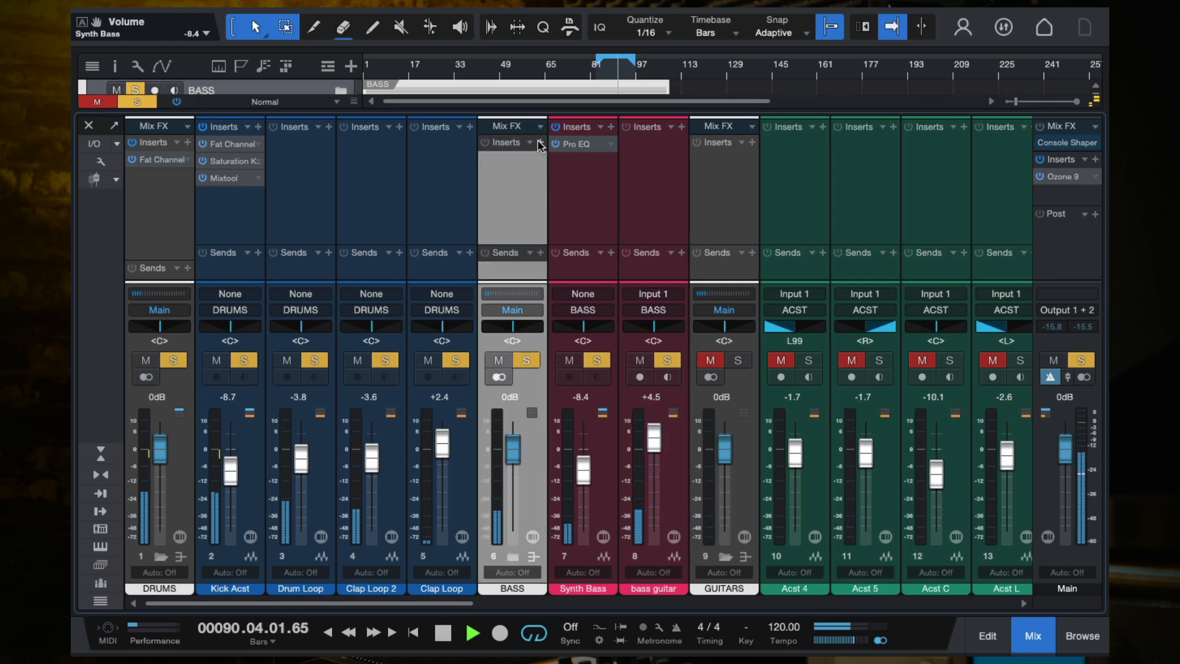
pyautogui.click(539, 143)
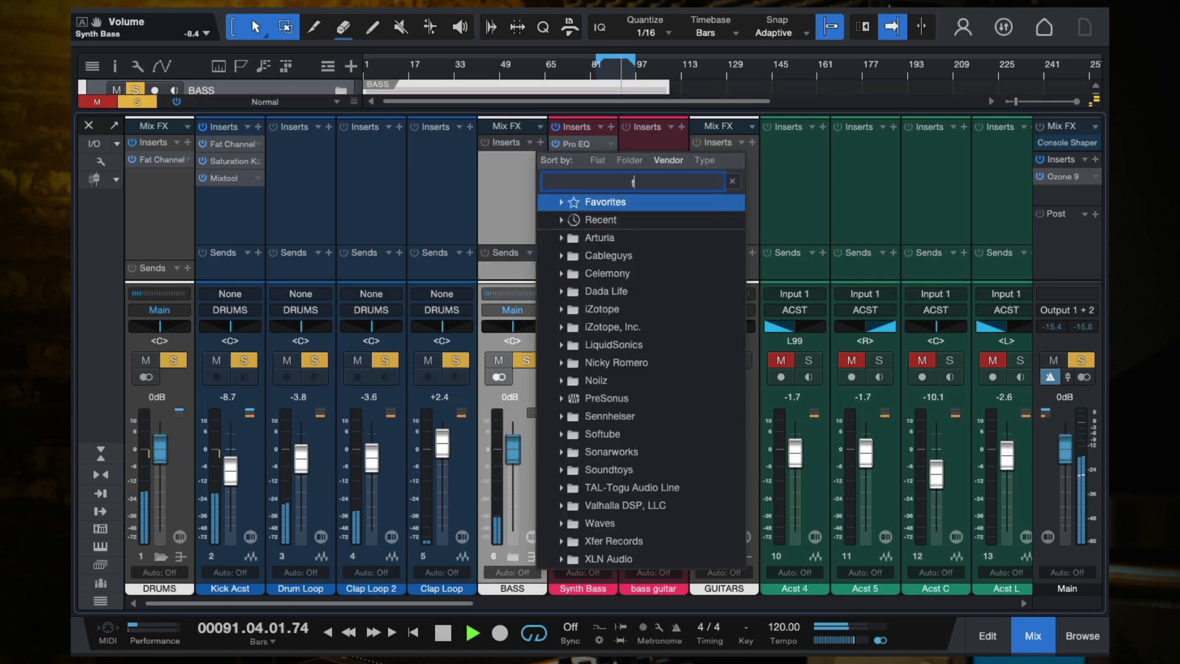
pyautogui.click(614, 206)
pyautogui.doubleClick(597, 239)
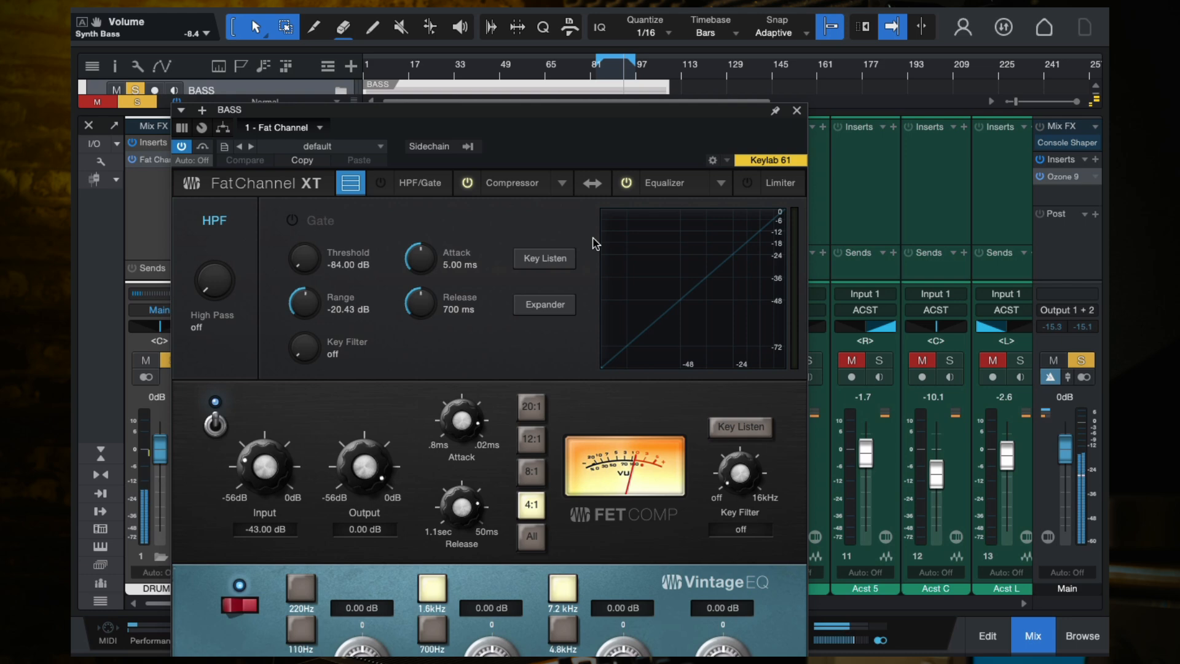
pyautogui.moveTo(630, 154); pyautogui.dragTo(647, 59)
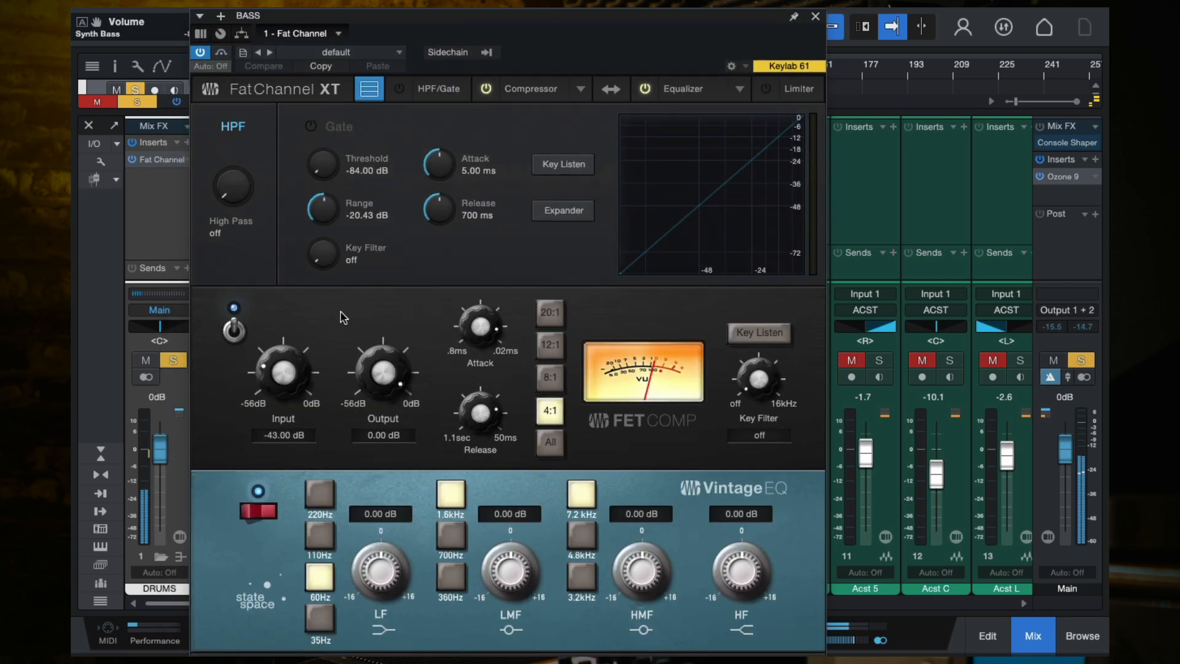
# - Compare the BASS group's FET compressor bypassed and active, and switch Fat Channel's compressor model to Tube
pyautogui.click(234, 330)
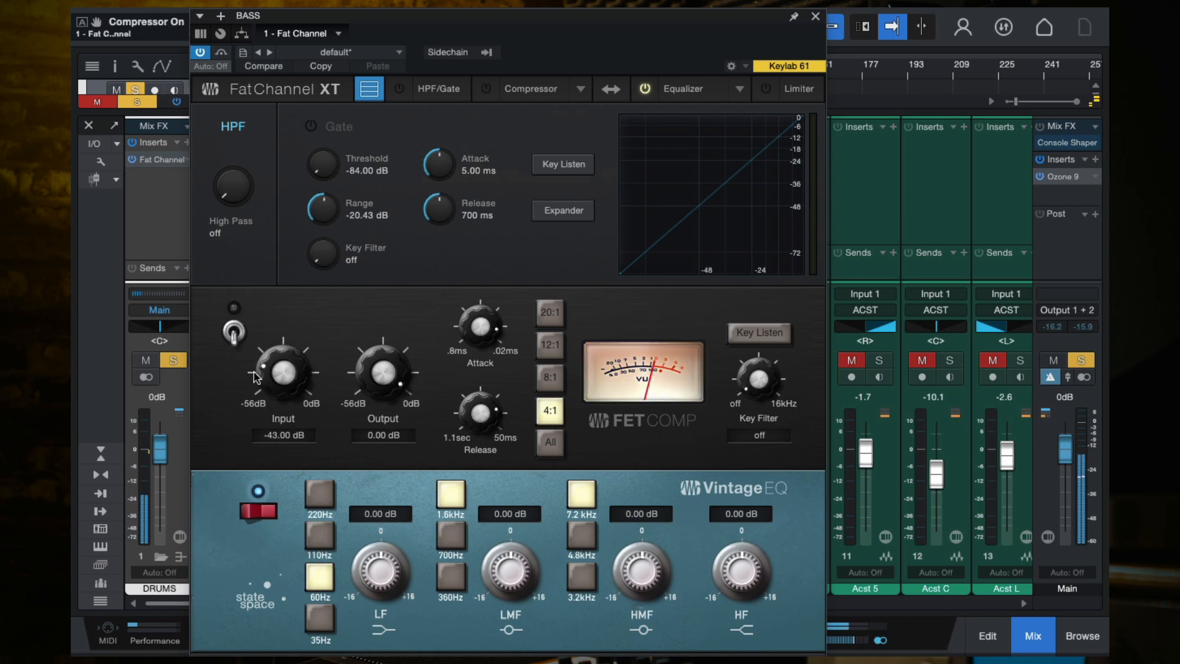
pyautogui.click(233, 330)
pyautogui.click(575, 88)
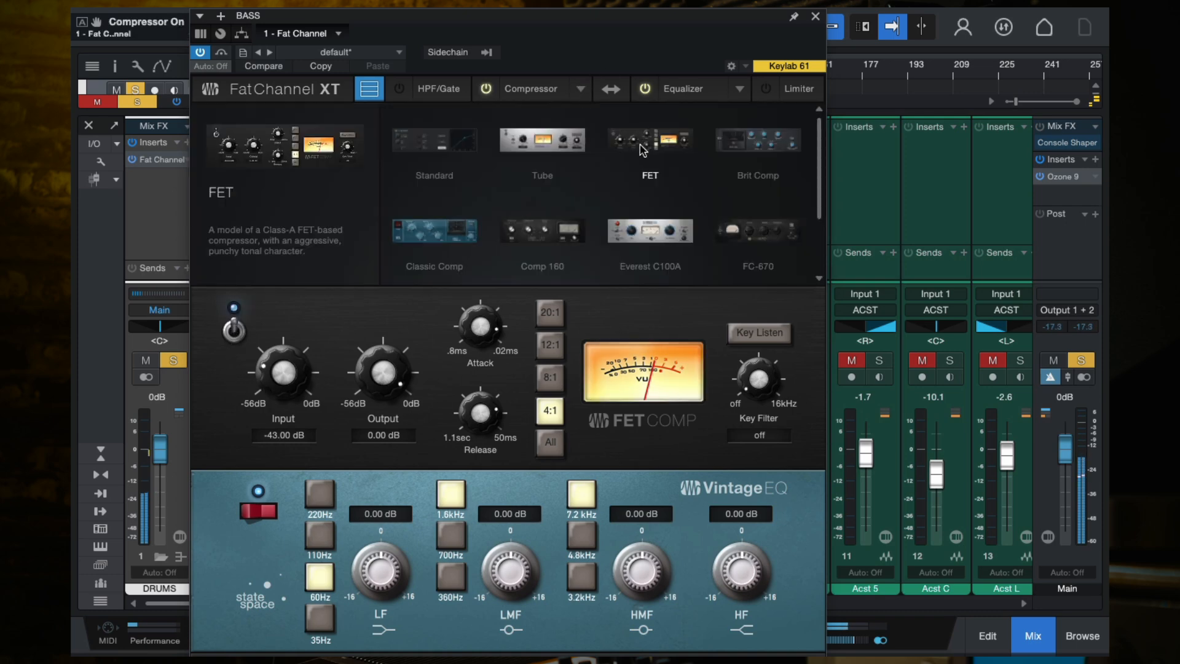
pyautogui.click(544, 141)
# - Set the BASS Tube compressor's Gain to 43.50 and Peak Reduction to 100.00, and compare it bypassed and active
pyautogui.moveTo(381, 378); pyautogui.dragTo(383, 345)
pyautogui.moveTo(662, 347); pyautogui.dragTo(664, 217)
pyautogui.moveTo(335, 347); pyautogui.dragTo(334, 448)
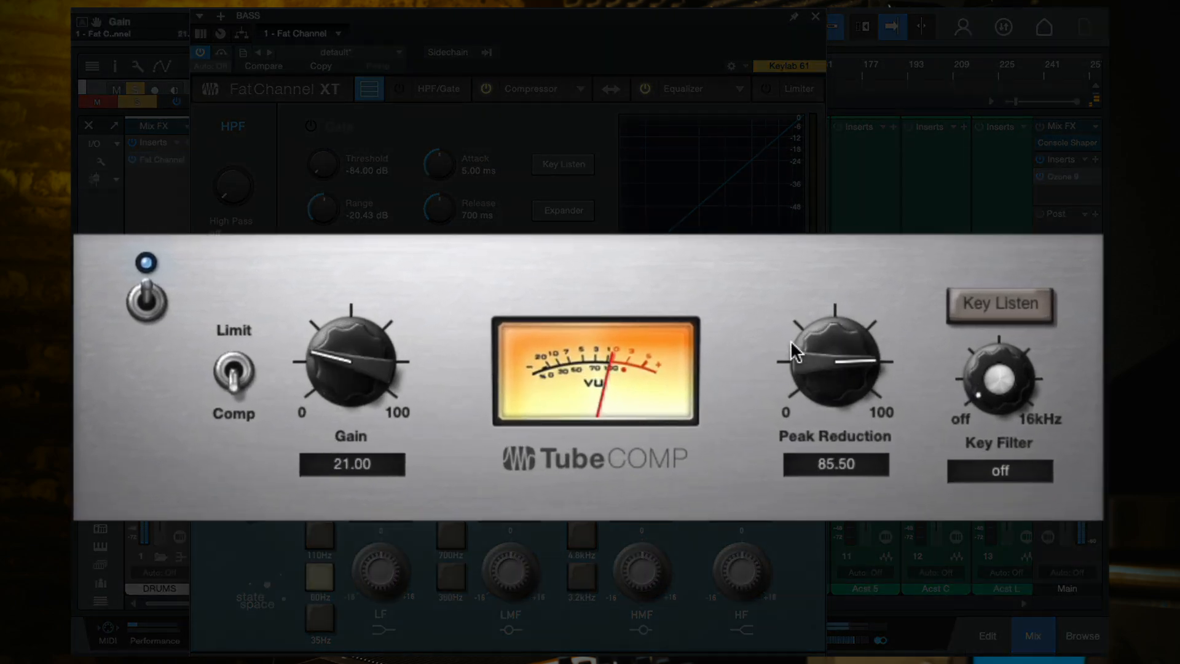
pyautogui.moveTo(793, 347); pyautogui.dragTo(794, 298)
pyautogui.moveTo(386, 363); pyautogui.dragTo(385, 289)
pyautogui.moveTo(367, 353); pyautogui.dragTo(367, 365)
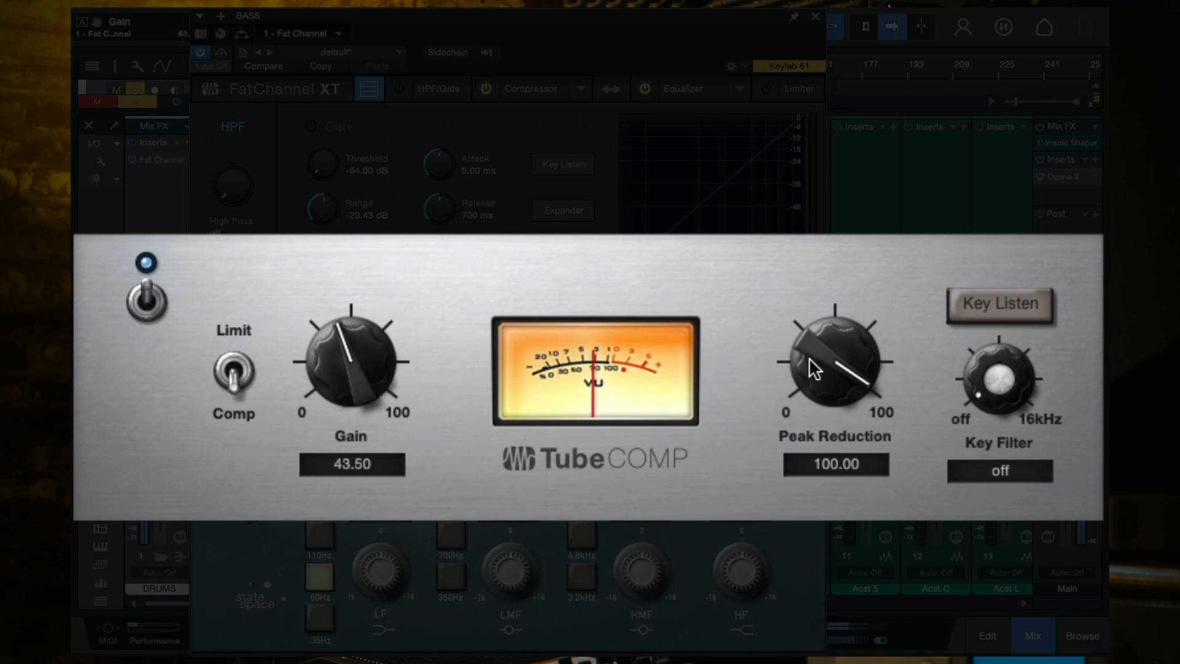
pyautogui.click(148, 302)
pyautogui.click(148, 305)
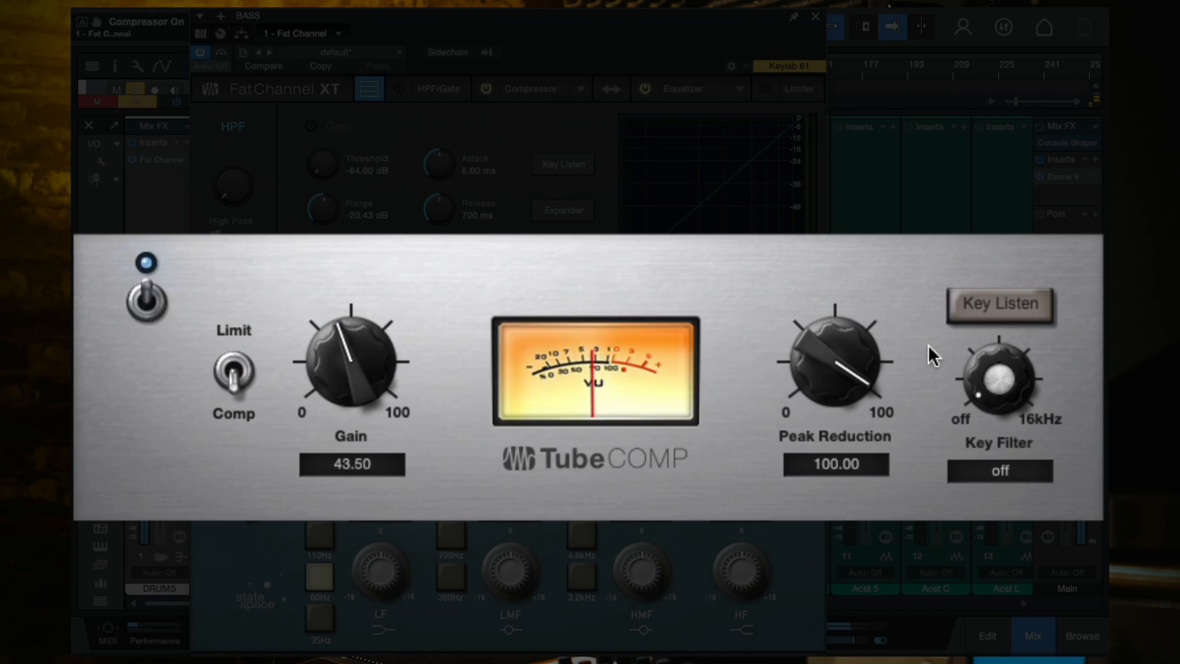
# - Refine the BASS Tube compressor to Peak Reduction 96.00 and Gain 42.50, and close Fat Channel
pyautogui.moveTo(842, 363); pyautogui.dragTo(841, 427)
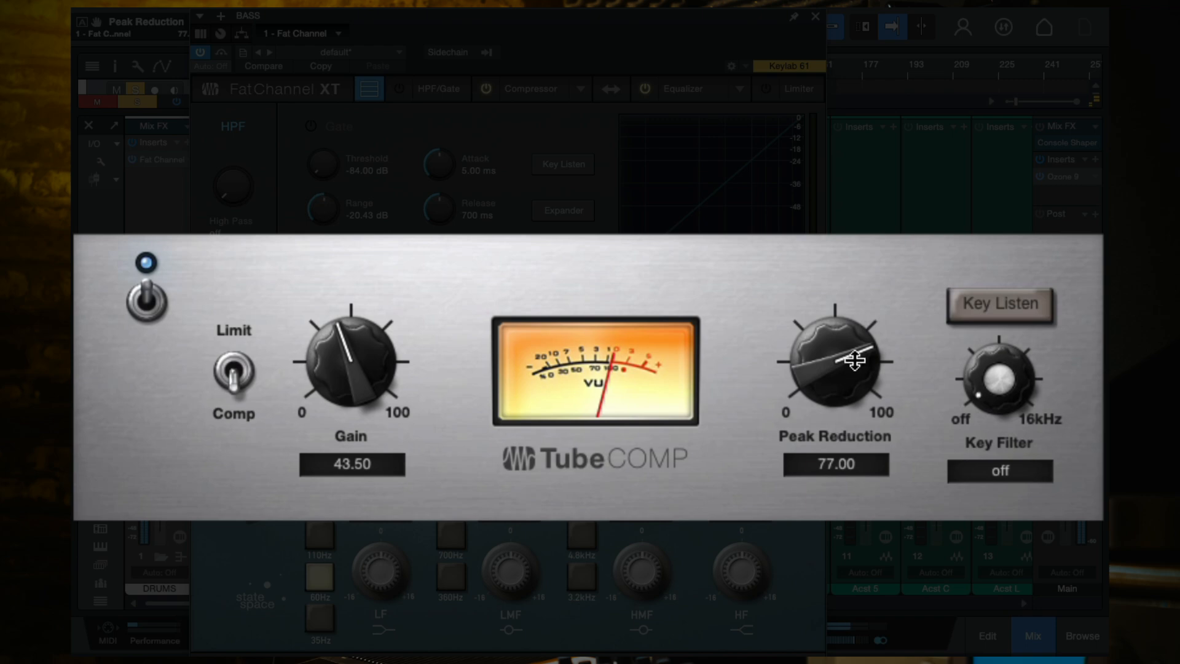
pyautogui.moveTo(848, 338)
pyautogui.mouseDown()
pyautogui.moveTo(856, 360)
pyautogui.moveTo(859, 331)
pyautogui.mouseUp()
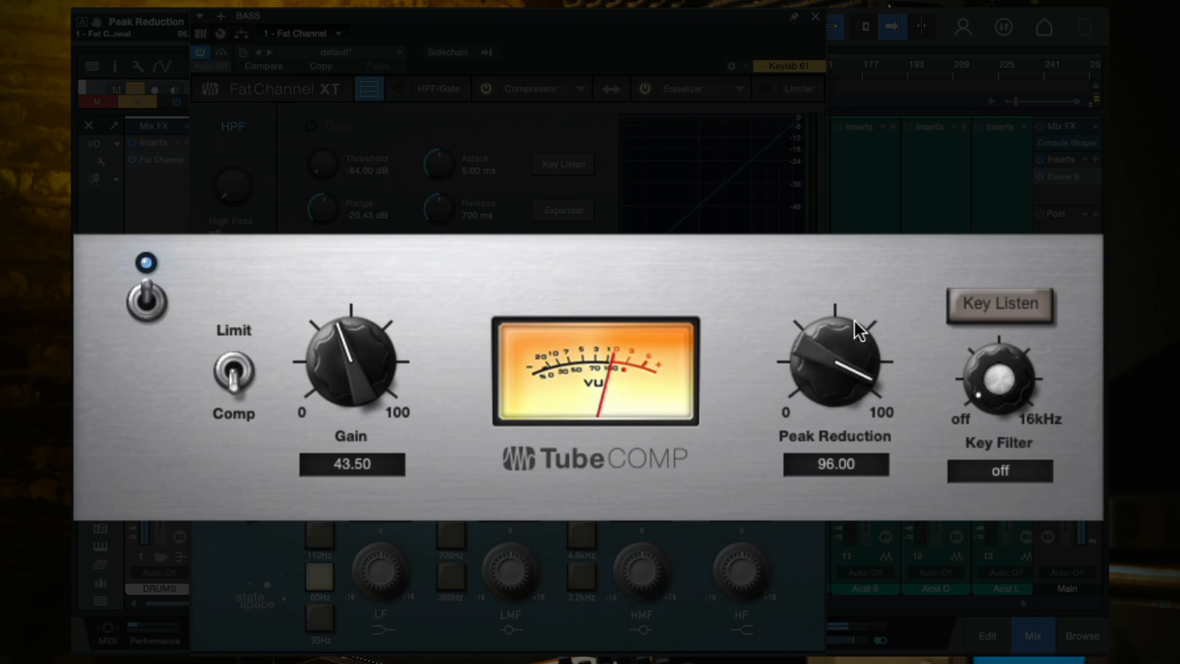
pyautogui.moveTo(359, 369)
pyautogui.mouseDown()
pyautogui.moveTo(353, 351)
pyautogui.moveTo(358, 370)
pyautogui.mouseUp()
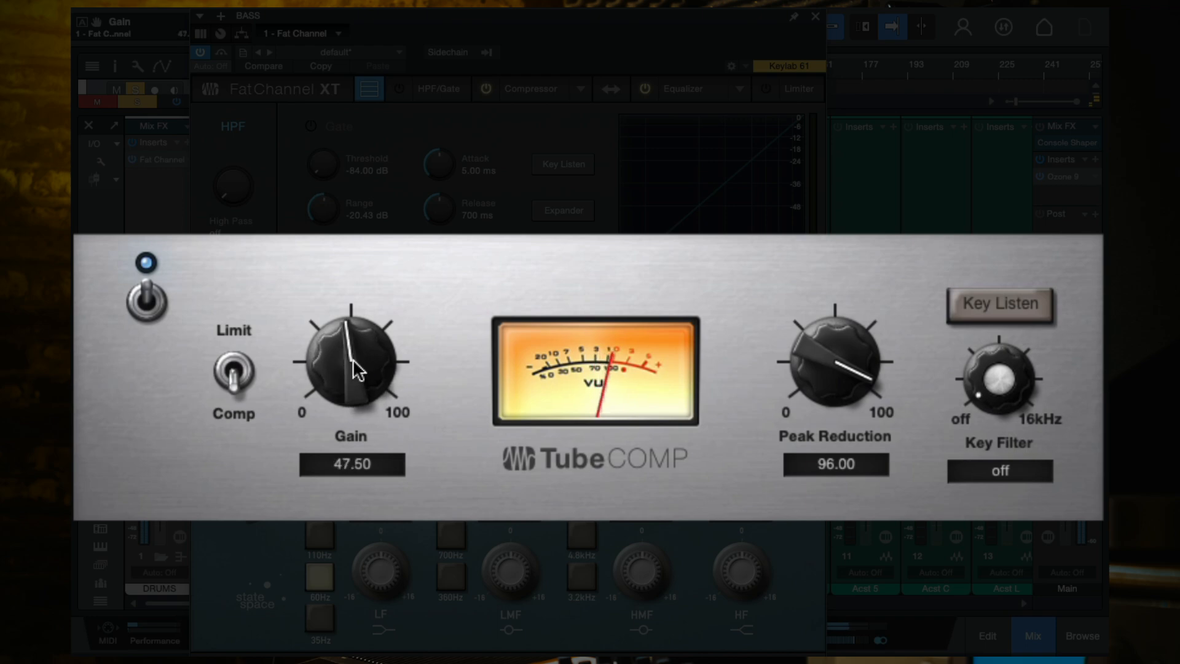
pyautogui.moveTo(353, 361); pyautogui.dragTo(345, 345)
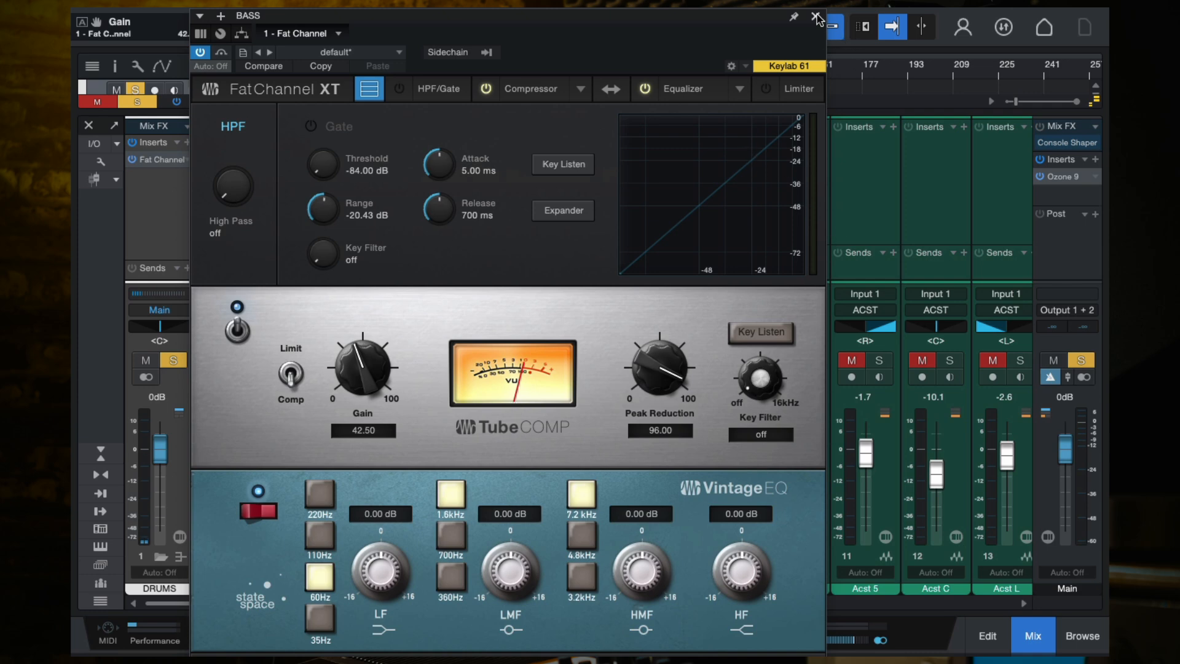
pyautogui.click(816, 16)
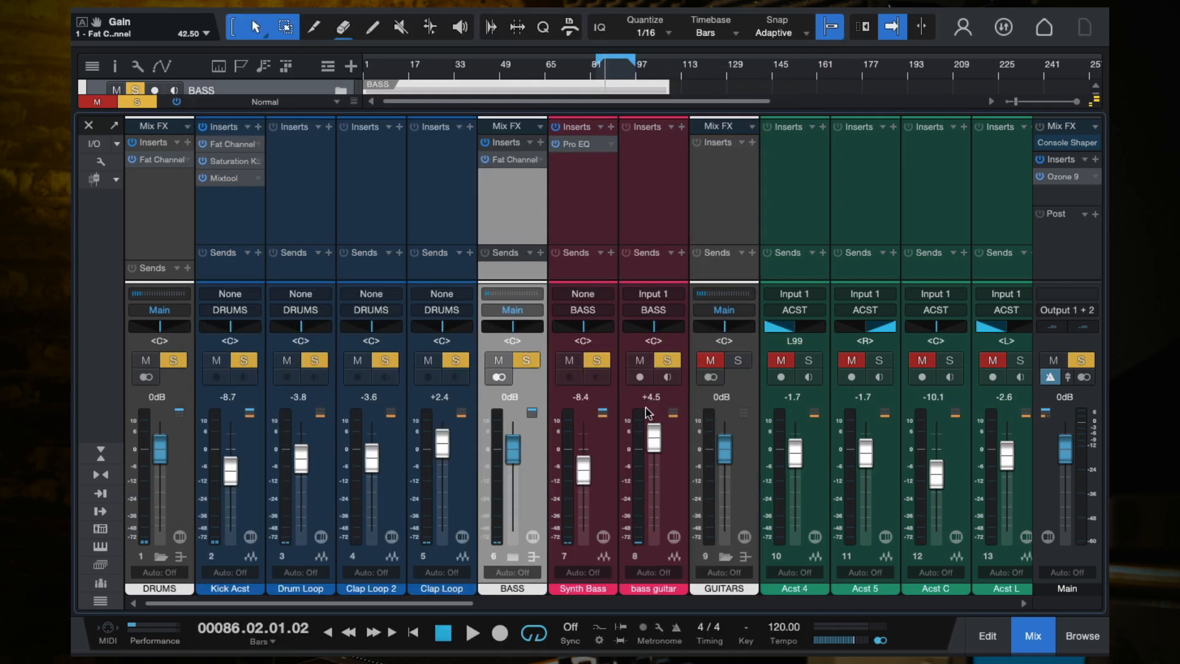
# - Reopen the BASS group's Fat Channel, look through the available compressor models, and close it without changing the model
pyautogui.click(524, 159)
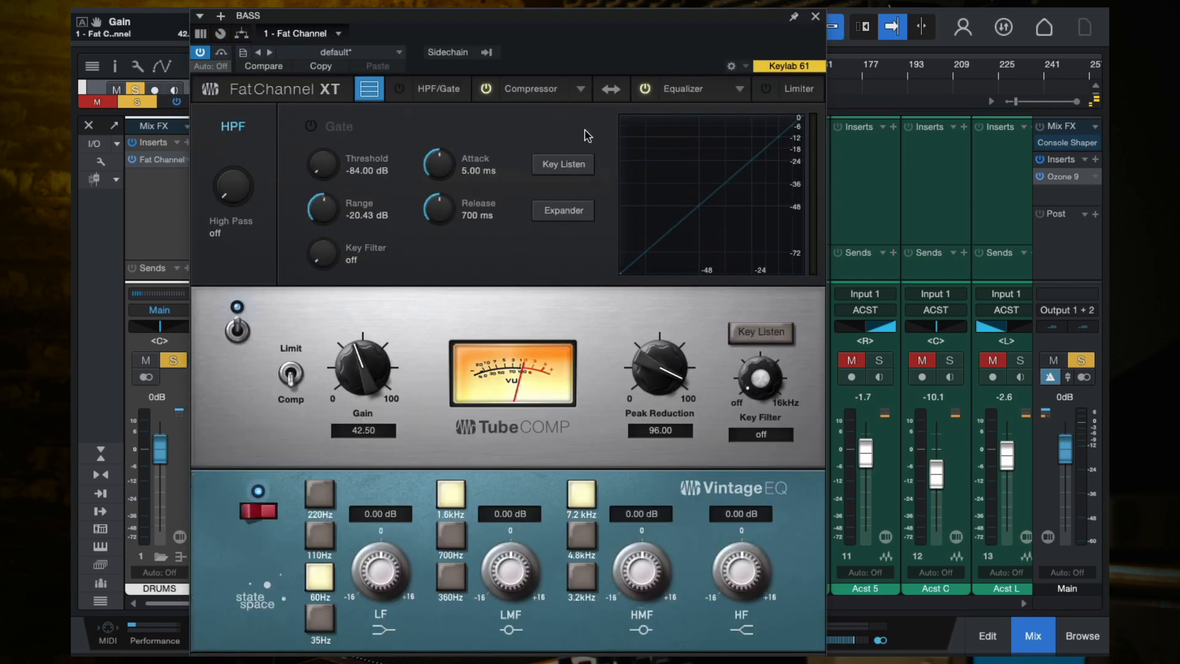
pyautogui.click(581, 90)
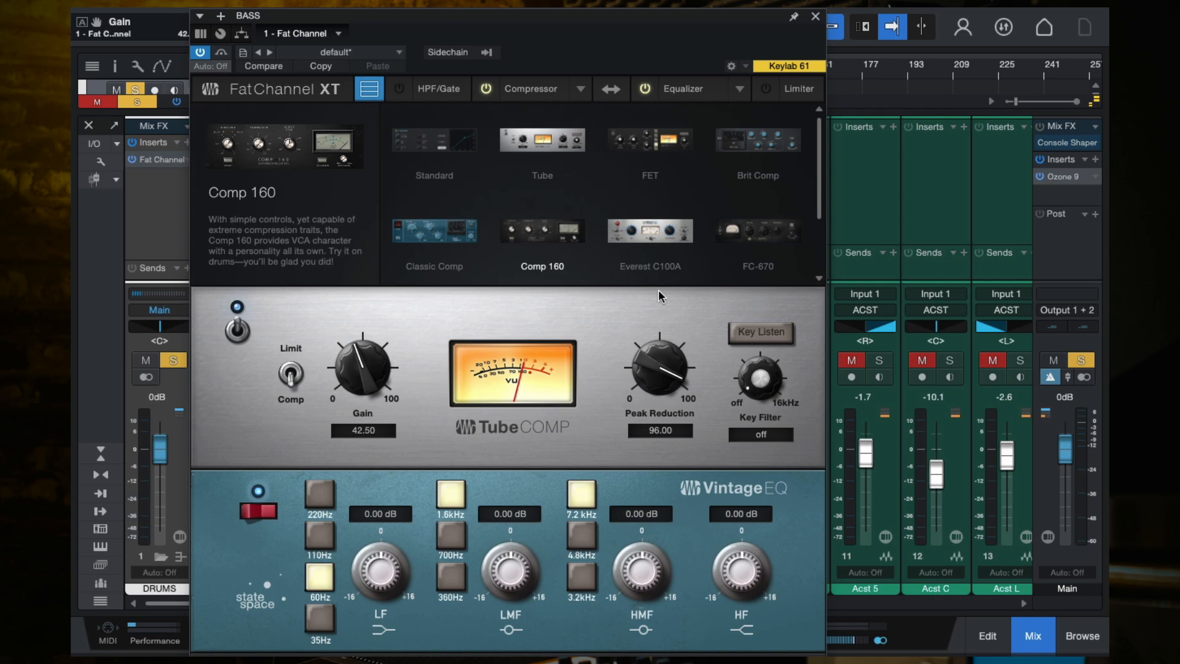
pyautogui.click(812, 21)
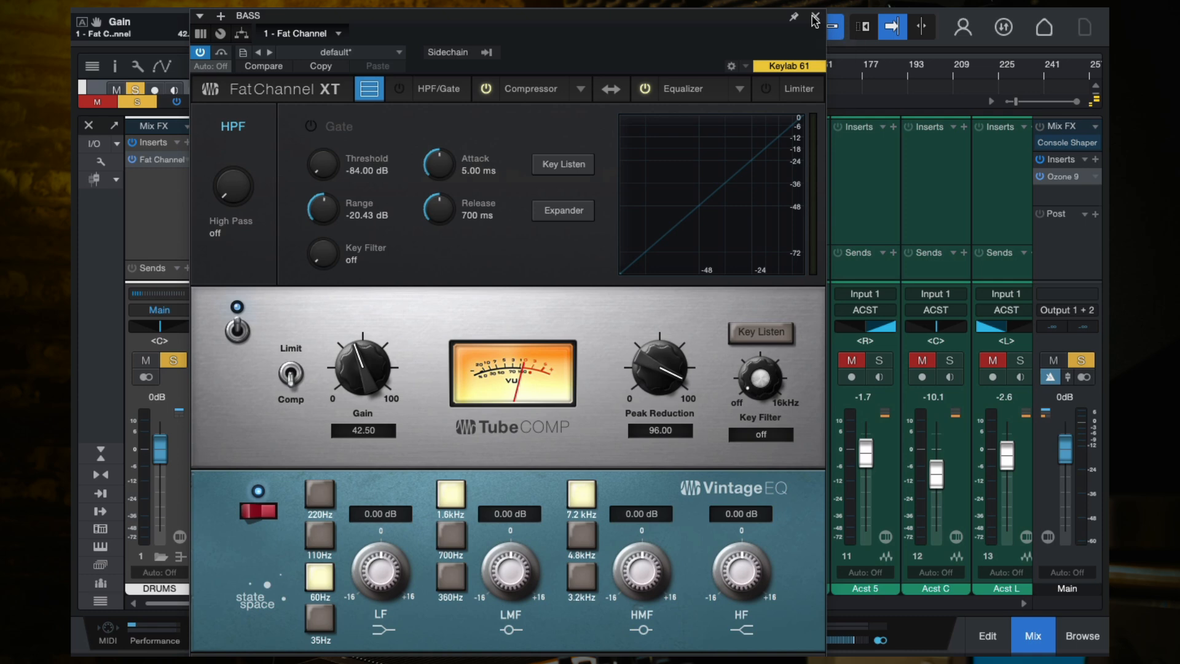
pyautogui.click(814, 20)
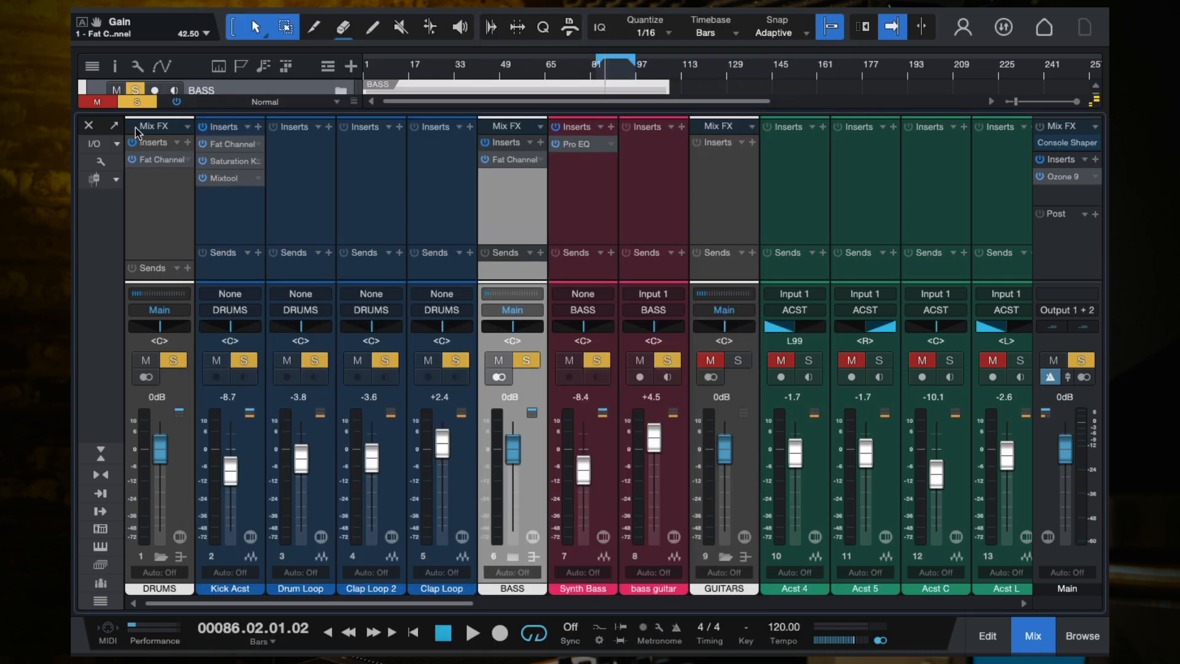
# - Close the mixer and play the song in the arrangement, viewing the drum and bass tracks zoomed in
pyautogui.click(90, 126)
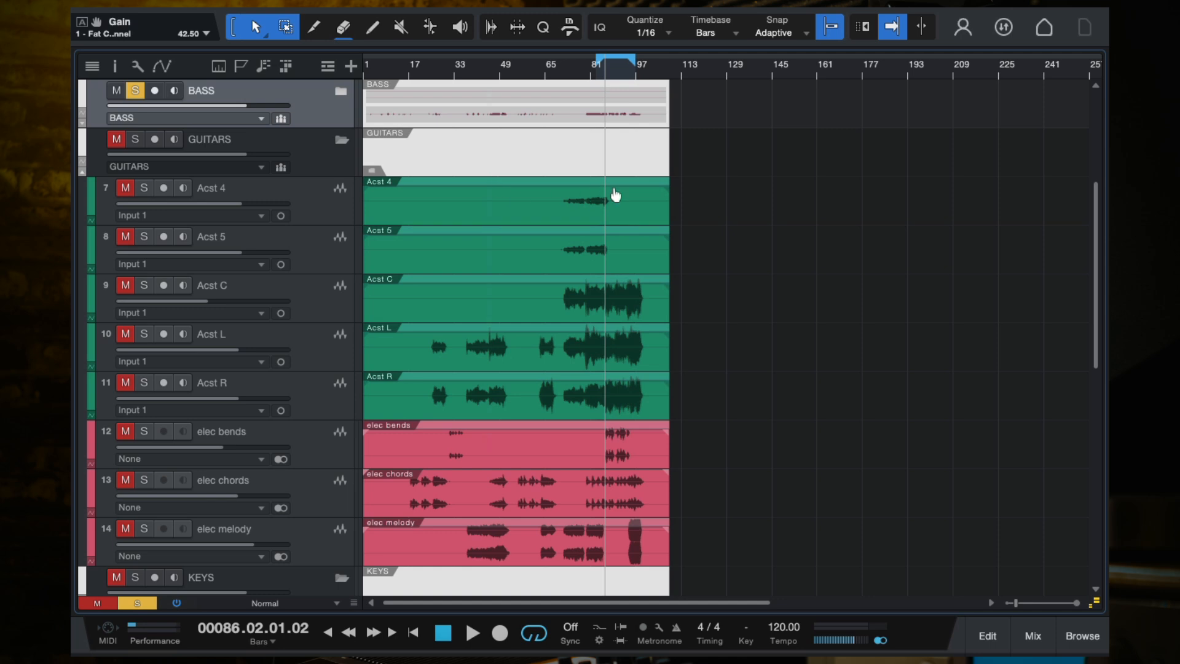
pyautogui.press('space')
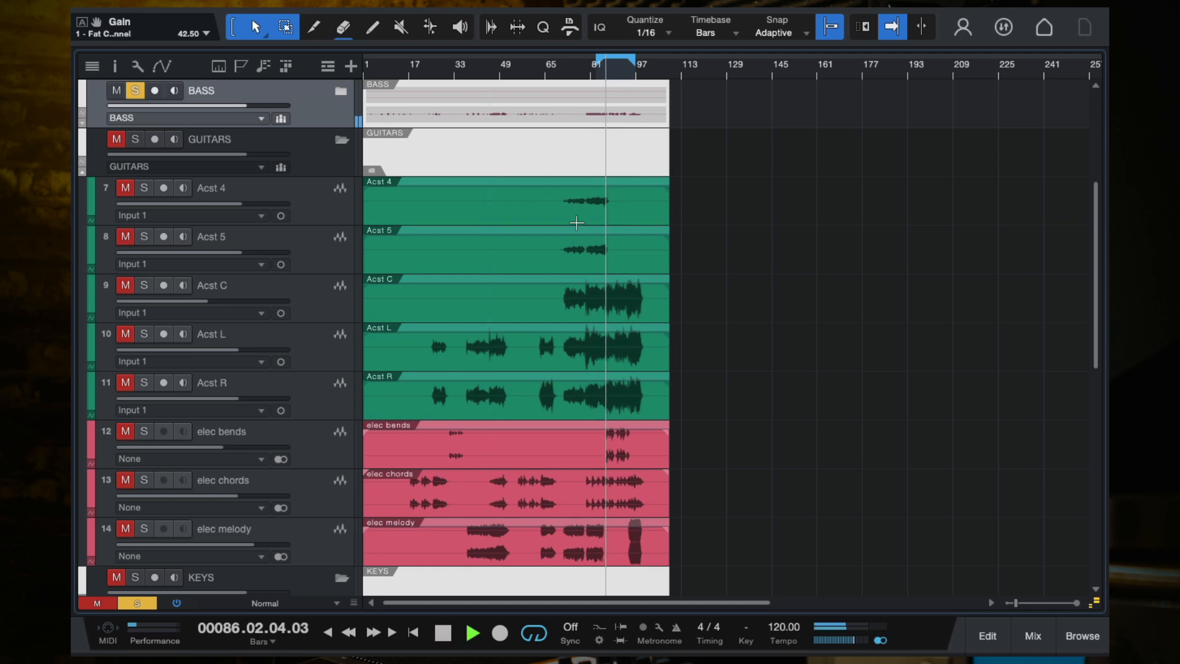
pyautogui.scroll(5, 575, 255)
pyautogui.press('e')
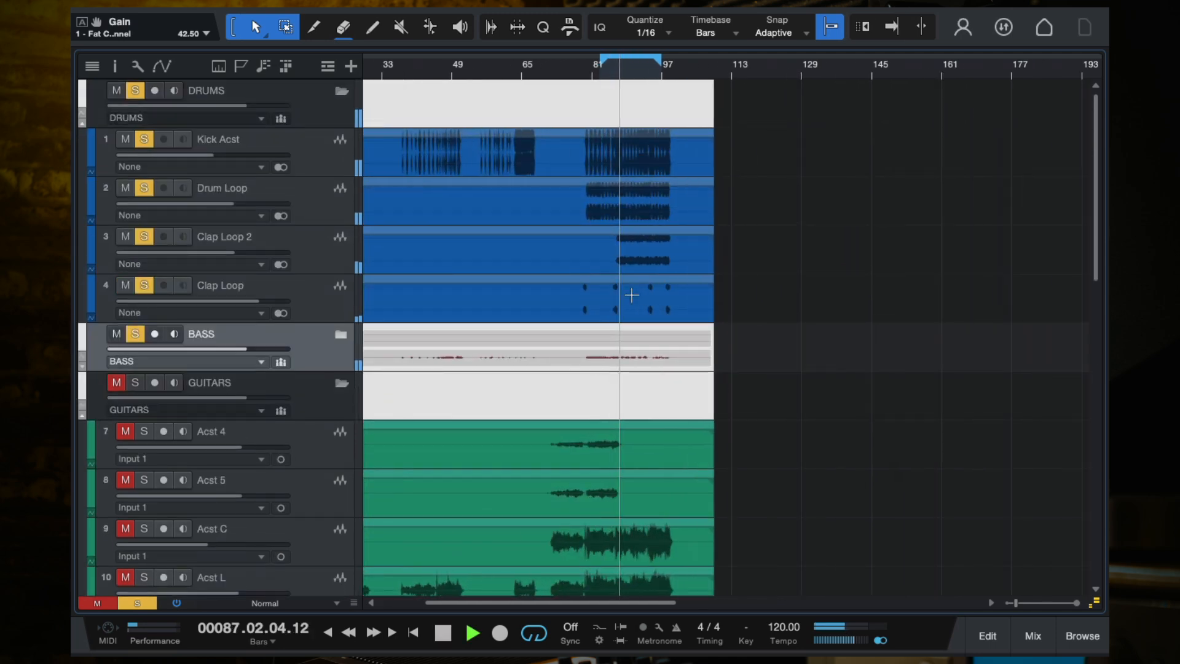
# - Open the mixer, solo the GUITARS bus during playback, and extend the loop end a few bars past bar 97
pyautogui.press('e')
pyautogui.press('w')
pyautogui.scroll(3, 631, 295)
pyautogui.scroll(-3, 632, 295)
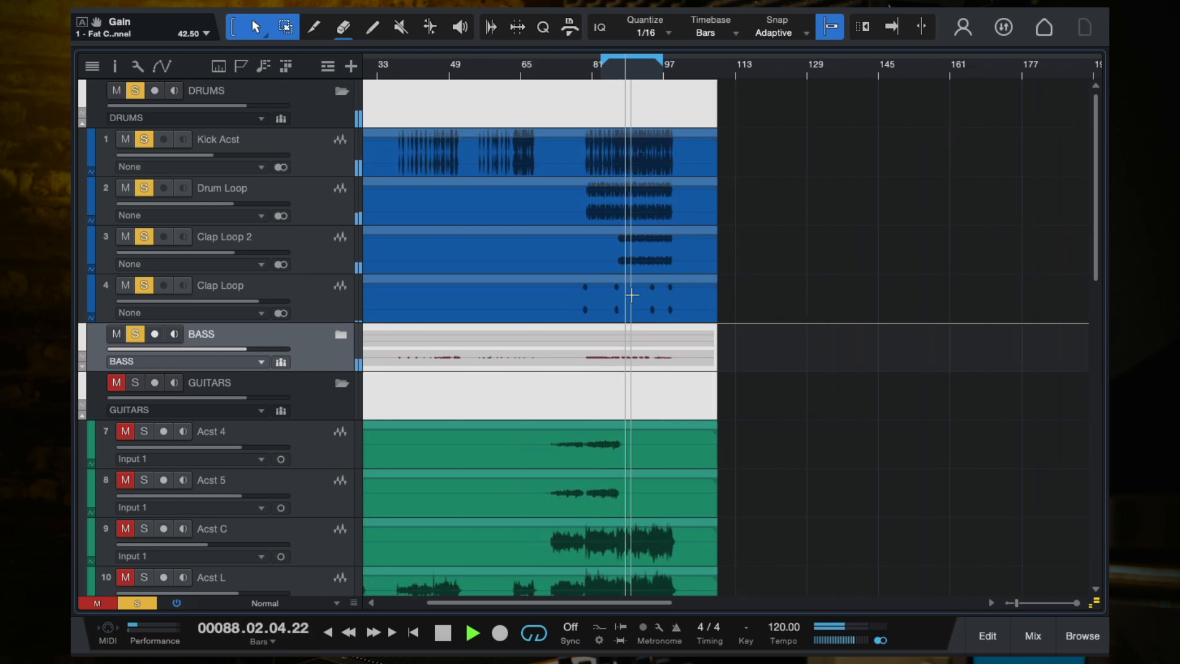
pyautogui.scroll(-8, 632, 295)
pyautogui.scroll(8, 632, 295)
pyautogui.scroll(-3, 197, 239)
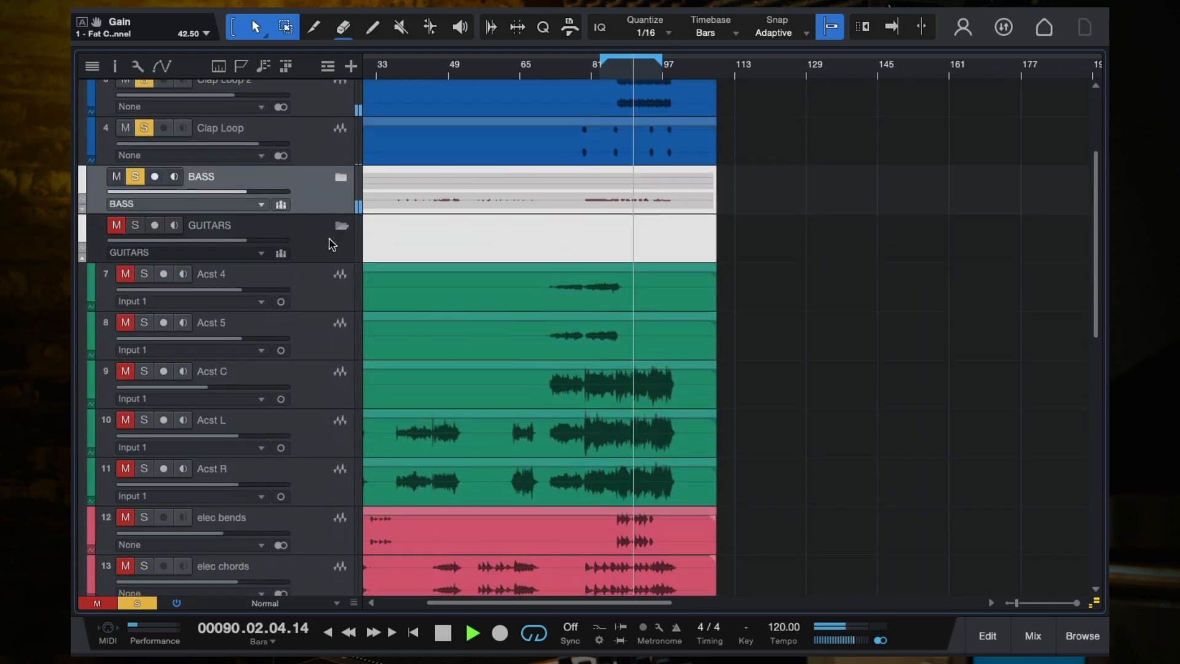
pyautogui.click(330, 239)
pyautogui.press('F3')
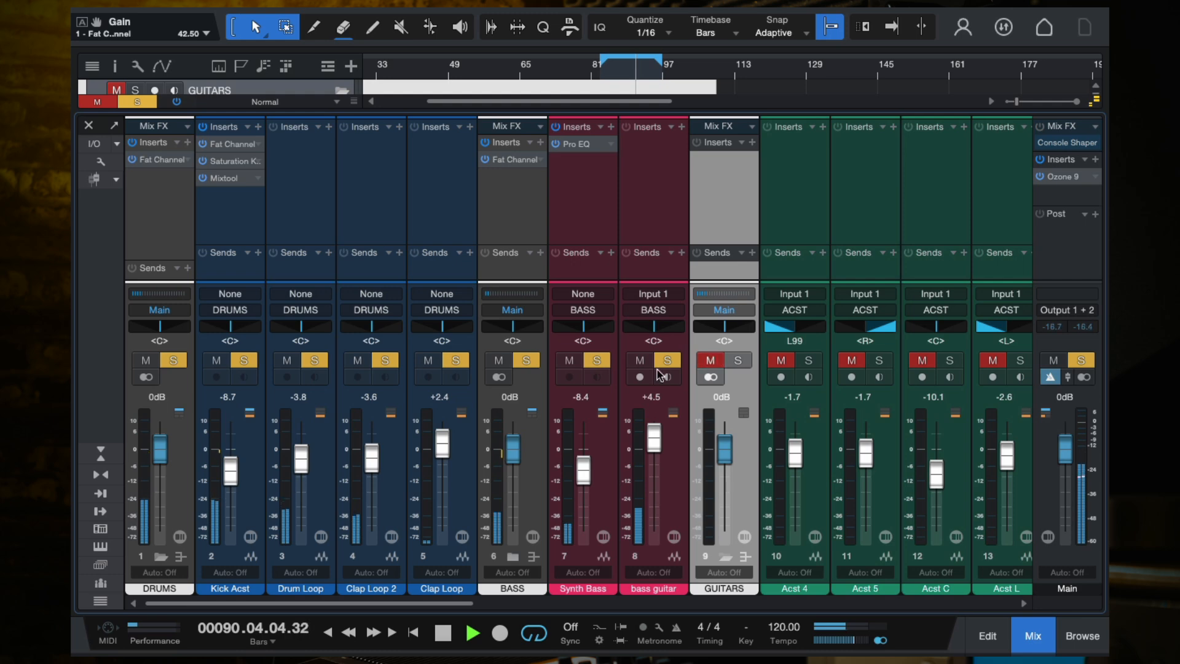
pyautogui.click(739, 361)
pyautogui.hscroll(3, 745, 380)
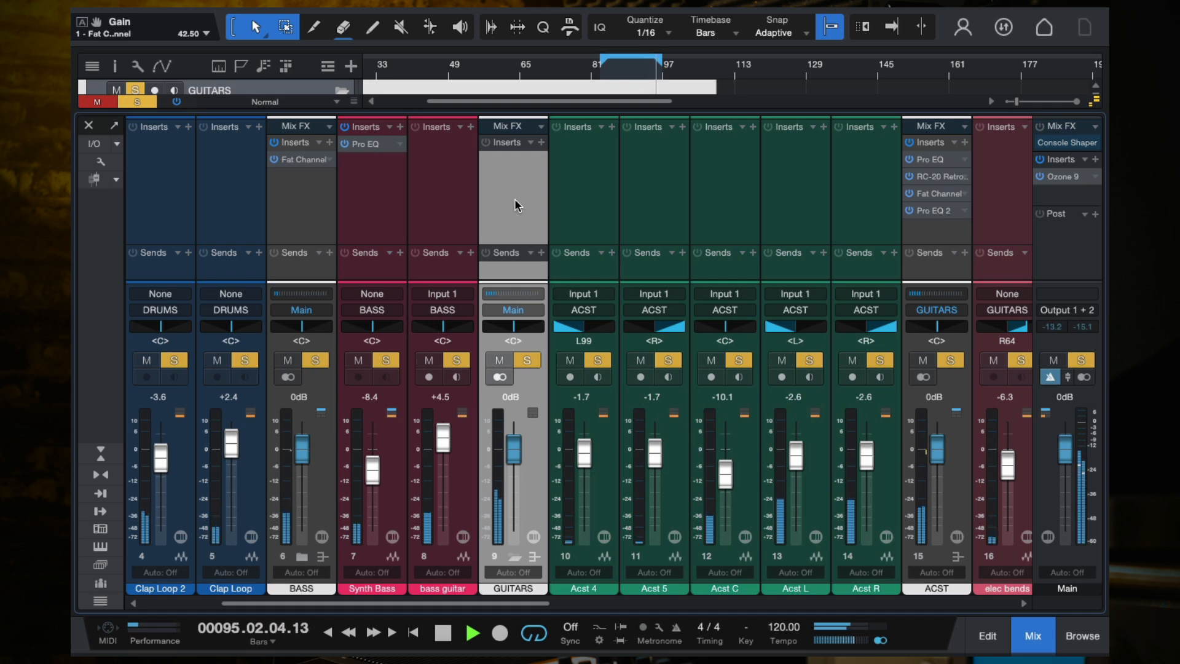
pyautogui.moveTo(661, 59); pyautogui.dragTo(677, 66)
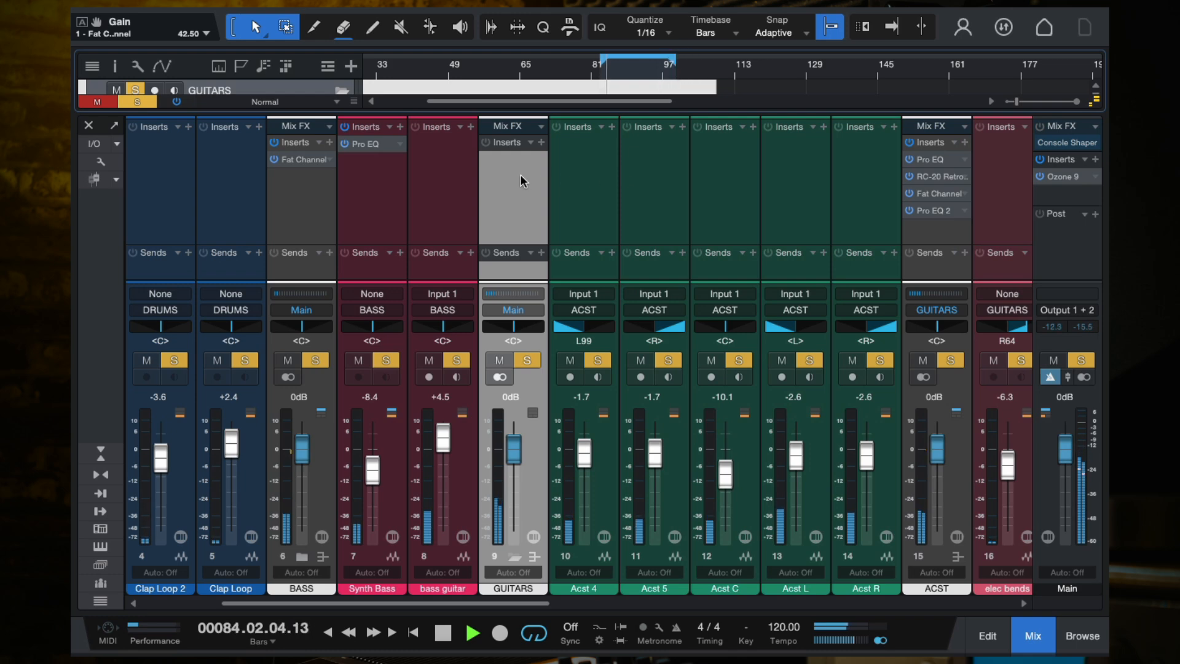
pyautogui.click(540, 142)
pyautogui.write('pro')
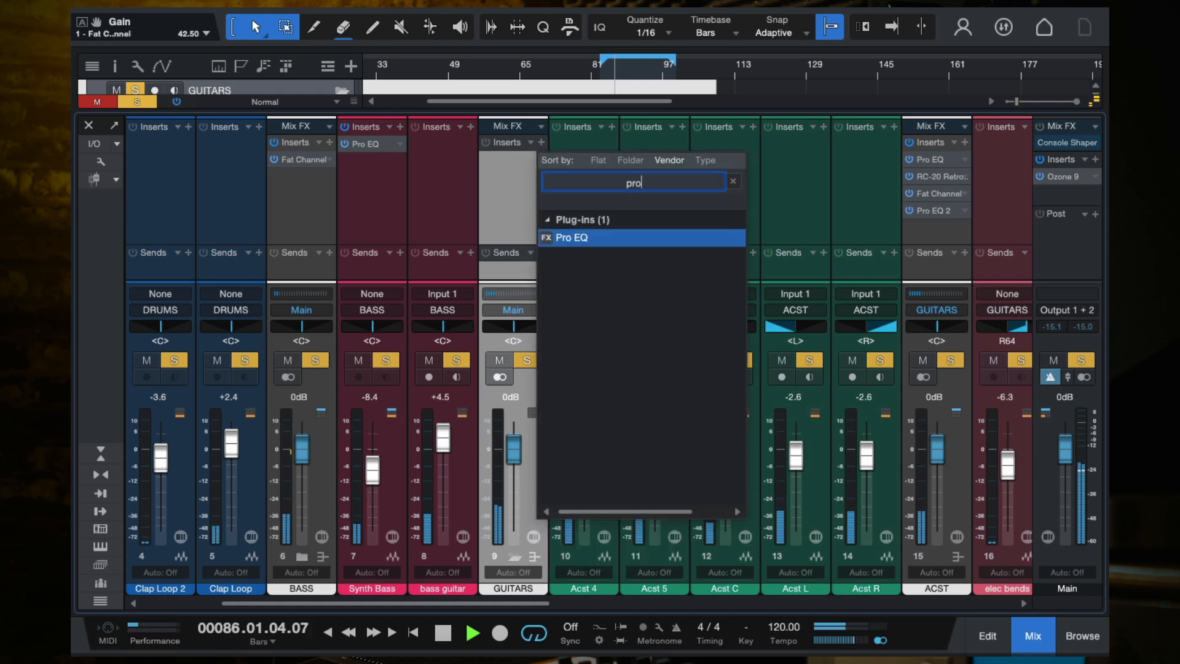
pyautogui.doubleClick(572, 238)
pyautogui.moveTo(503, 195)
pyautogui.mouseDown()
pyautogui.moveTo(396, 126)
pyautogui.moveTo(482, 126)
pyautogui.moveTo(489, 209)
pyautogui.mouseUp()
pyautogui.doubleClick(488, 208)
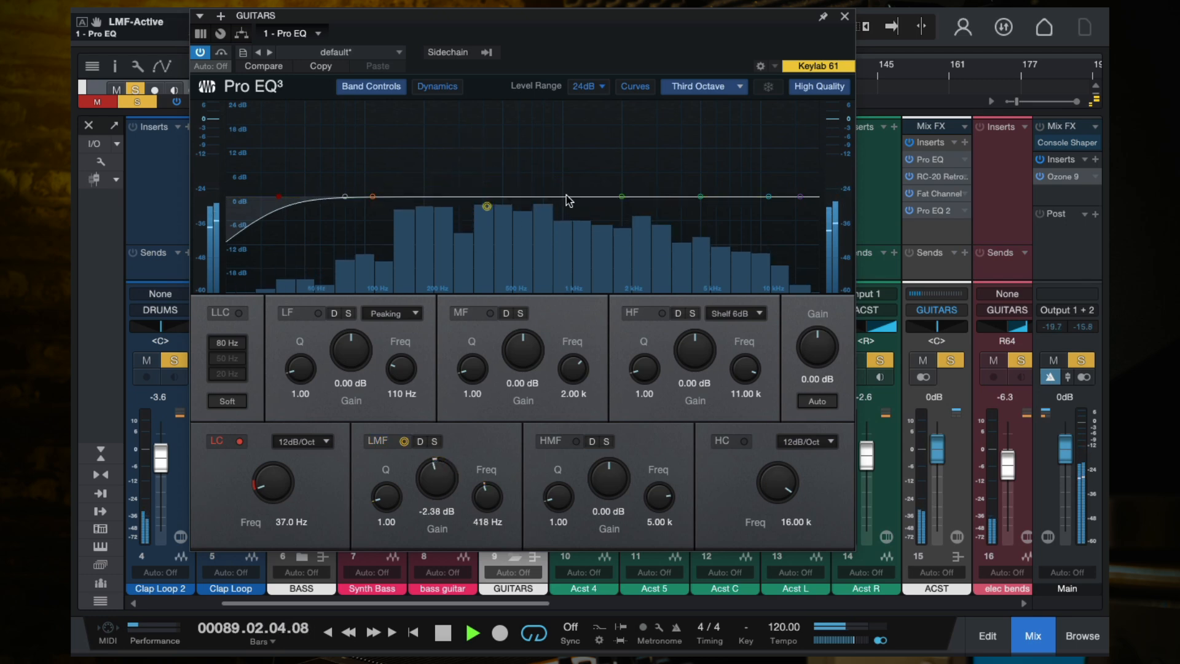
pyautogui.press('super+z')
pyautogui.click(608, 221)
pyautogui.press('space')
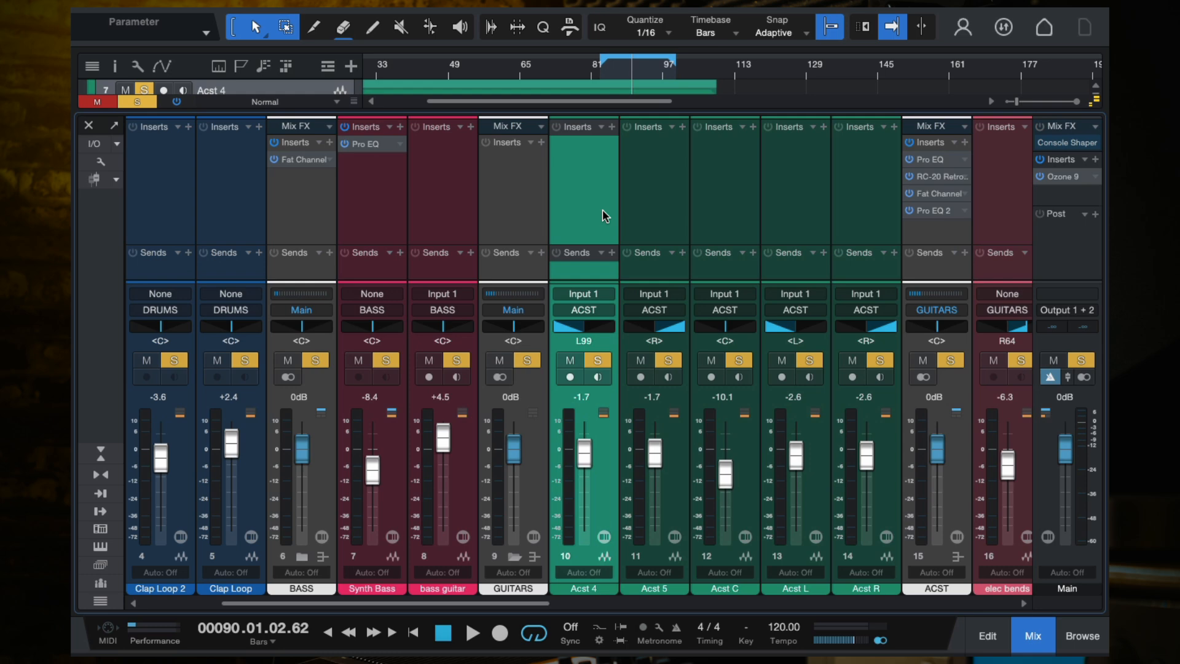
# - Add a bus for the elec bends, elec chords and elec melody channels
pyautogui.click(962, 487)
pyautogui.hscroll(3, 922, 486)
pyautogui.hscroll(1, 877, 481)
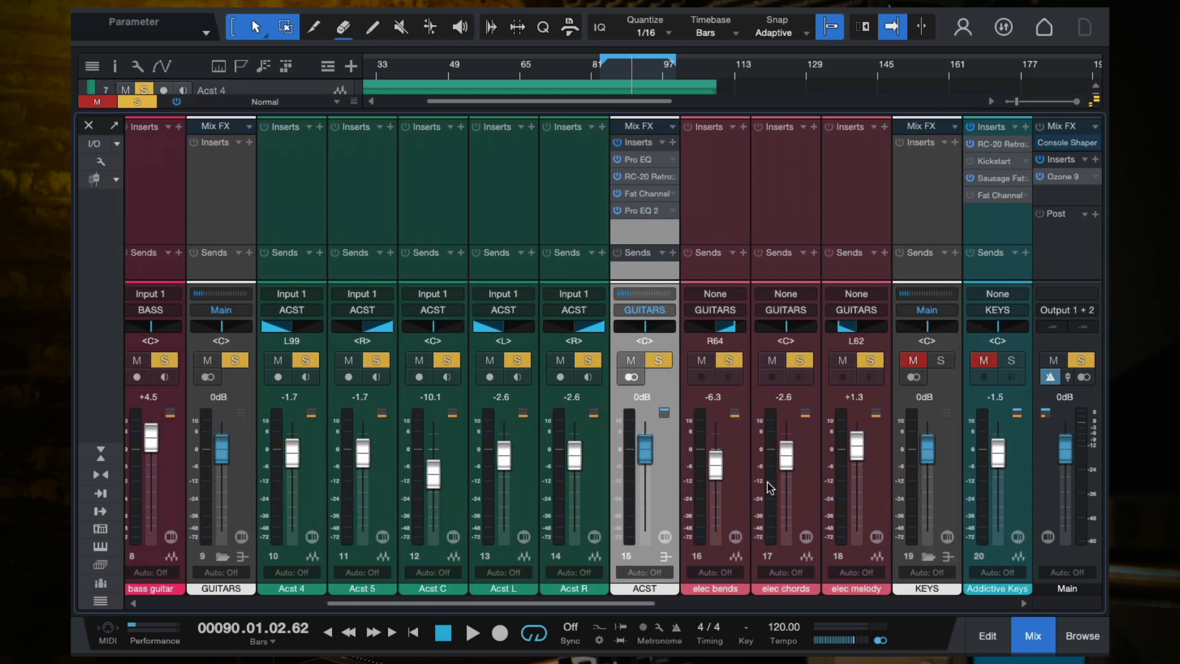
pyautogui.click(746, 483)
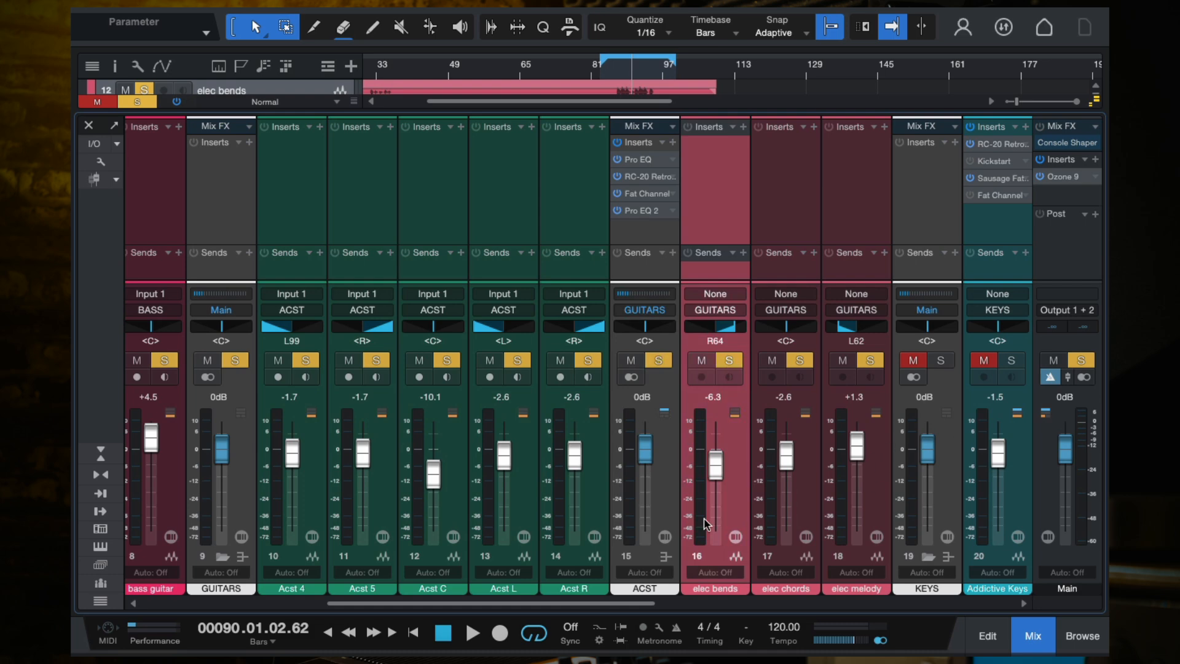
pyautogui.keyDown('shift'); pyautogui.click(880, 509); pyautogui.keyUp('shift')
pyautogui.rightClick(881, 509)
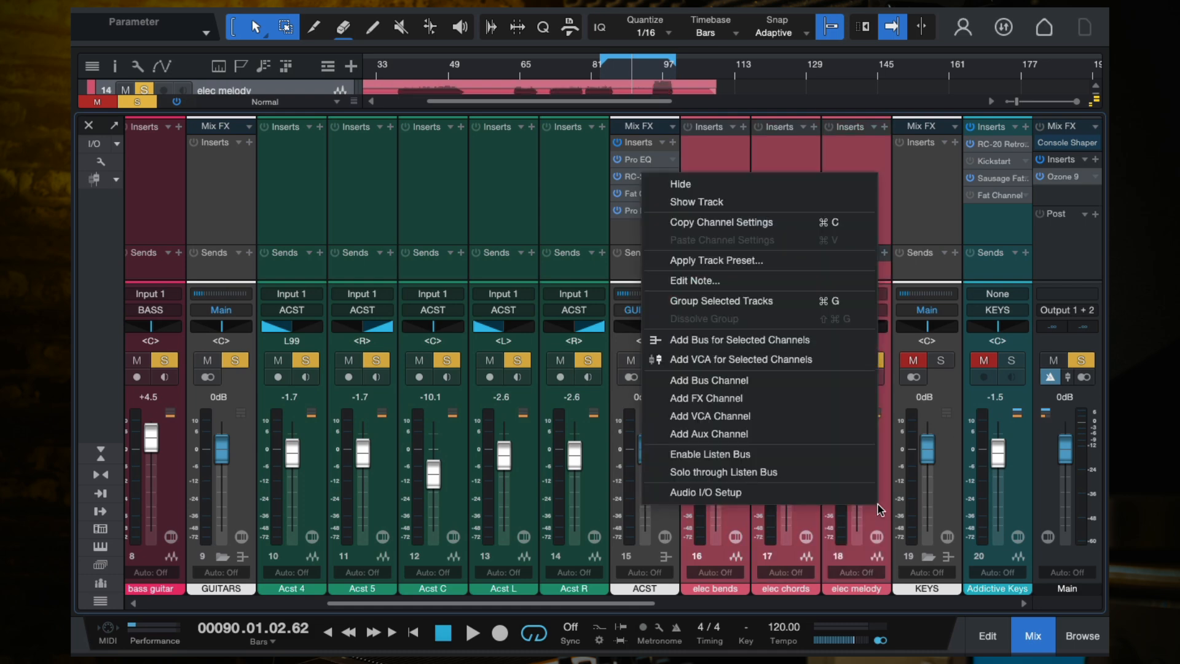
pyautogui.click(771, 337)
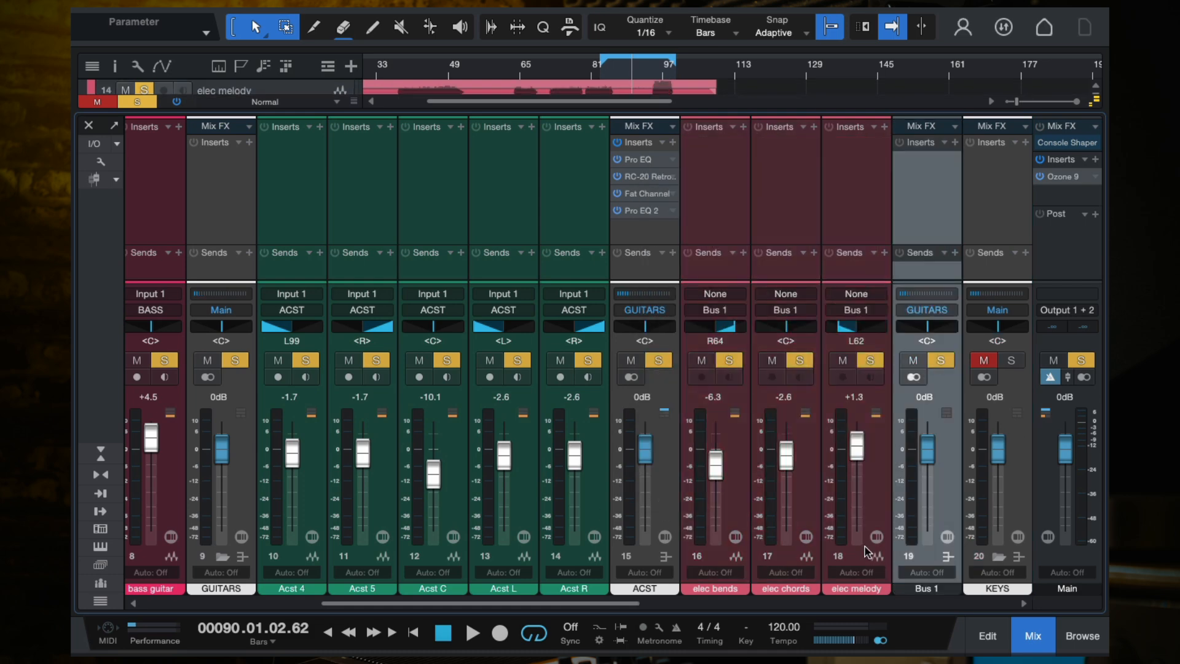
# - Name the new electric guitar bus ELECS and colour it white
pyautogui.doubleClick(927, 587)
pyautogui.write('E')
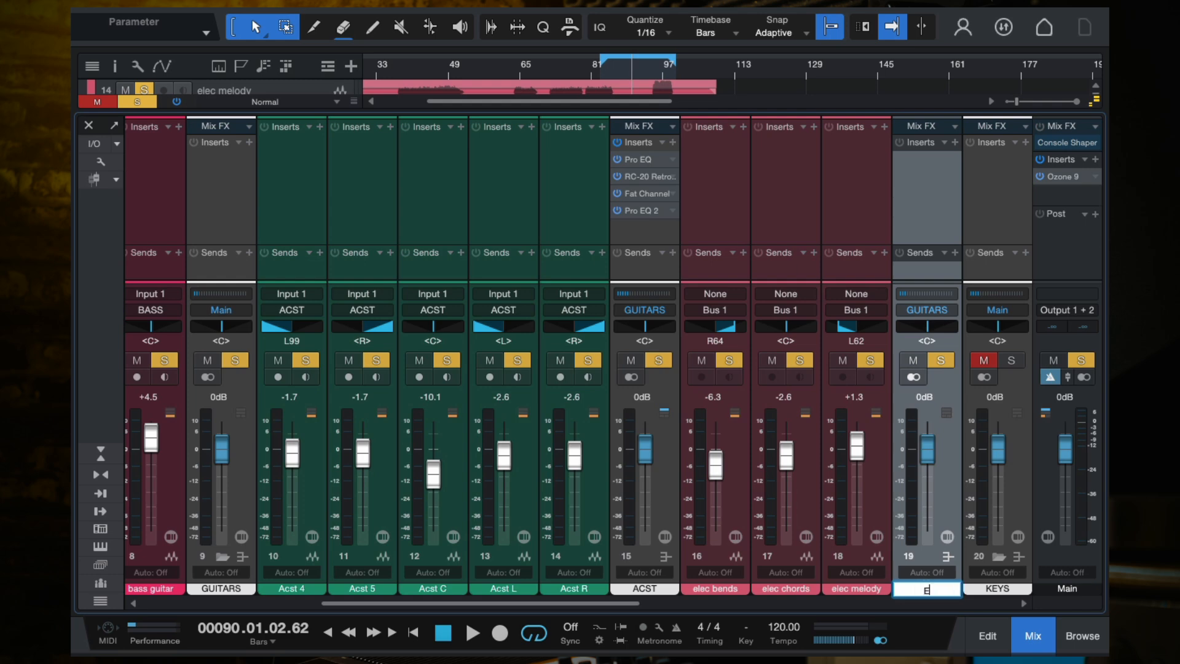
pyautogui.write('LECS')
pyautogui.press('Return')
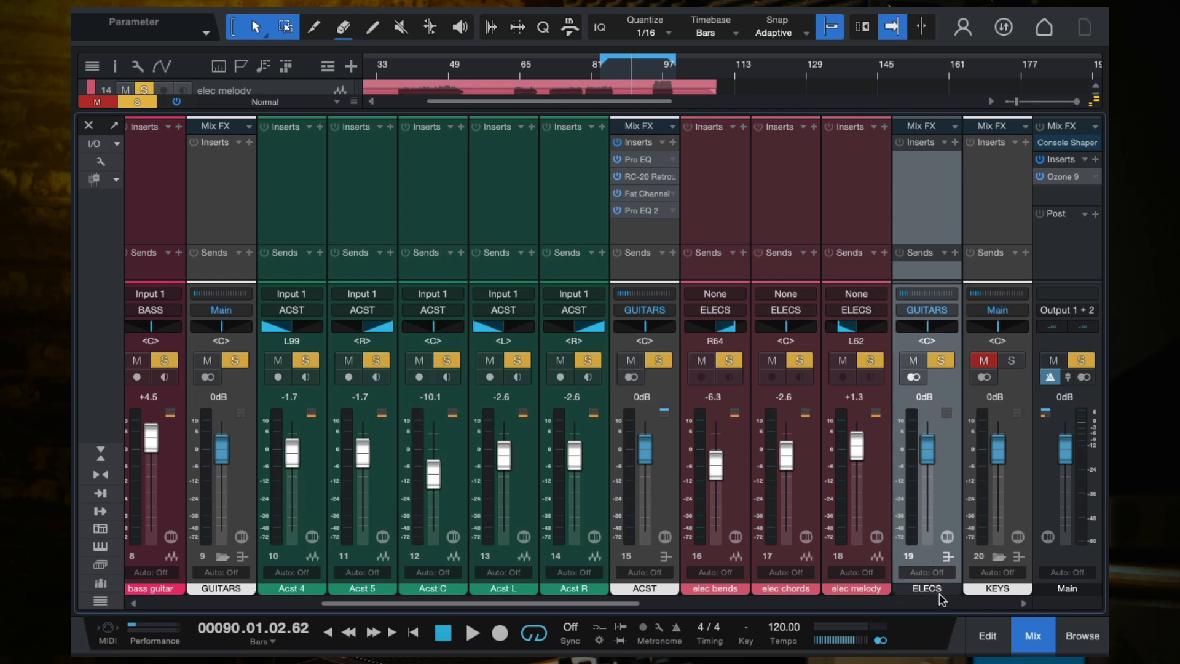
pyautogui.click(933, 591)
pyautogui.click(866, 566)
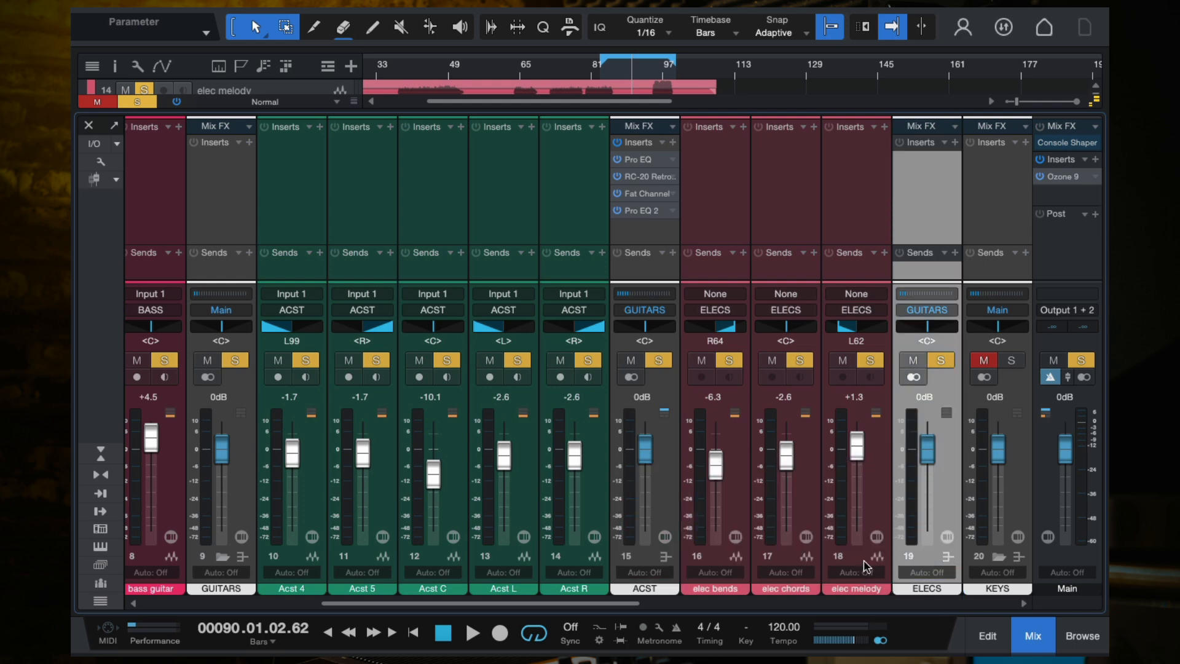
# - Insert Pro EQ on the ELECS bus and start playback from bar 87
pyautogui.click(236, 509)
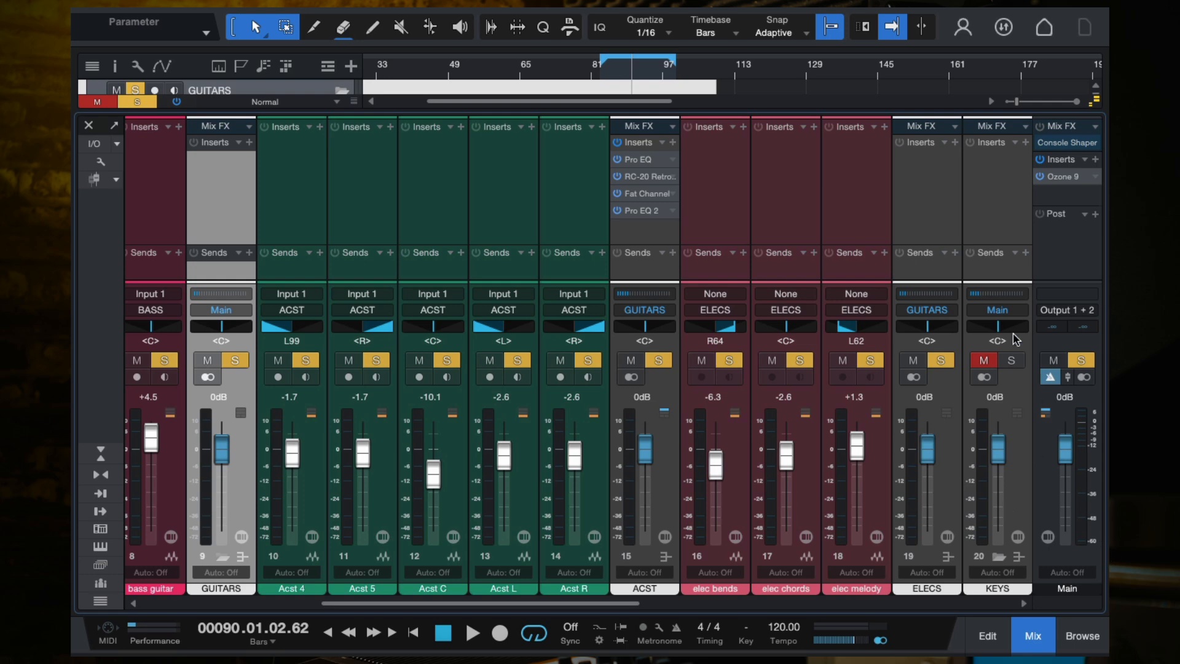
pyautogui.click(933, 234)
pyautogui.click(730, 184)
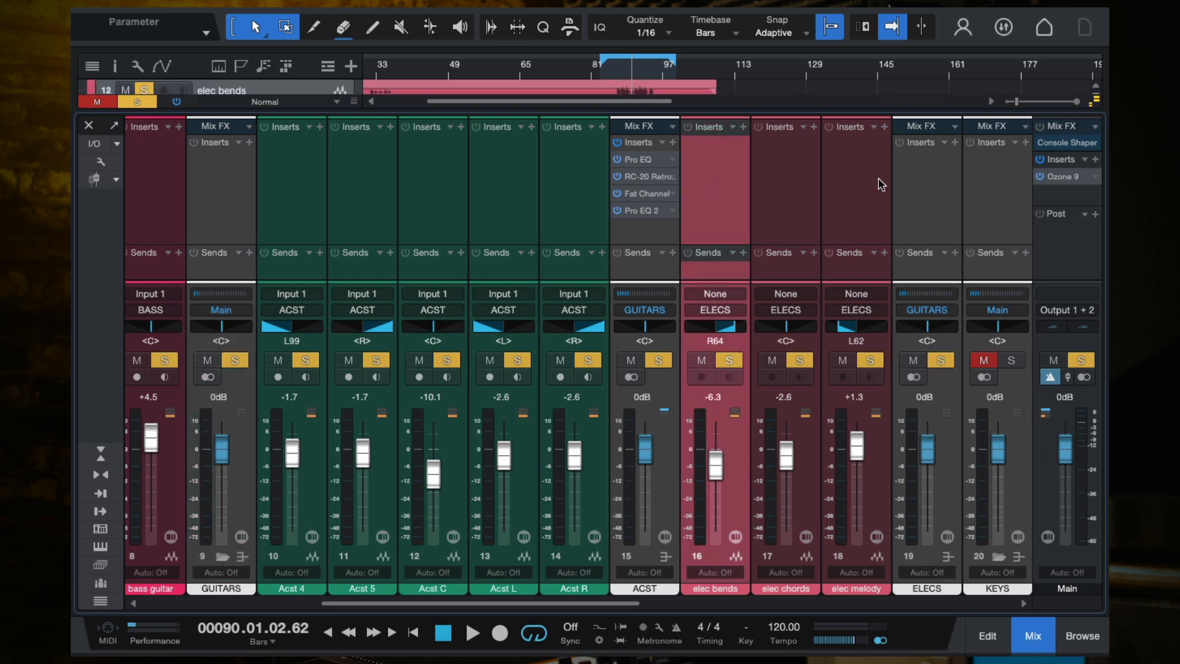
pyautogui.click(927, 187)
pyautogui.click(618, 72)
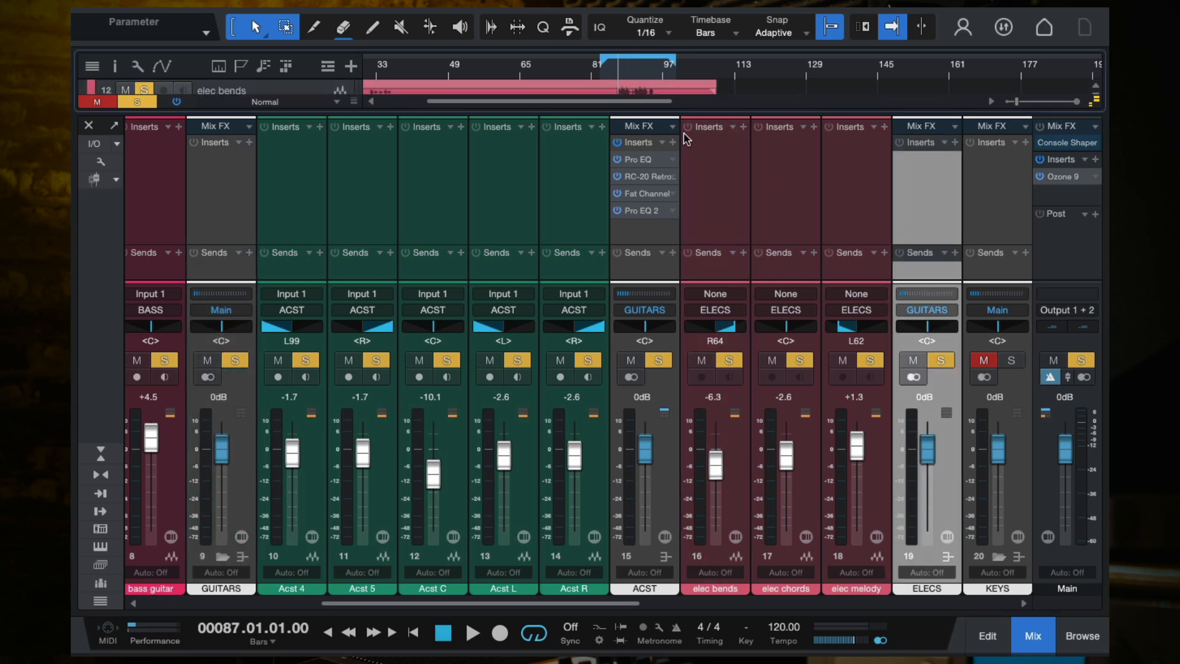
pyautogui.click(955, 143)
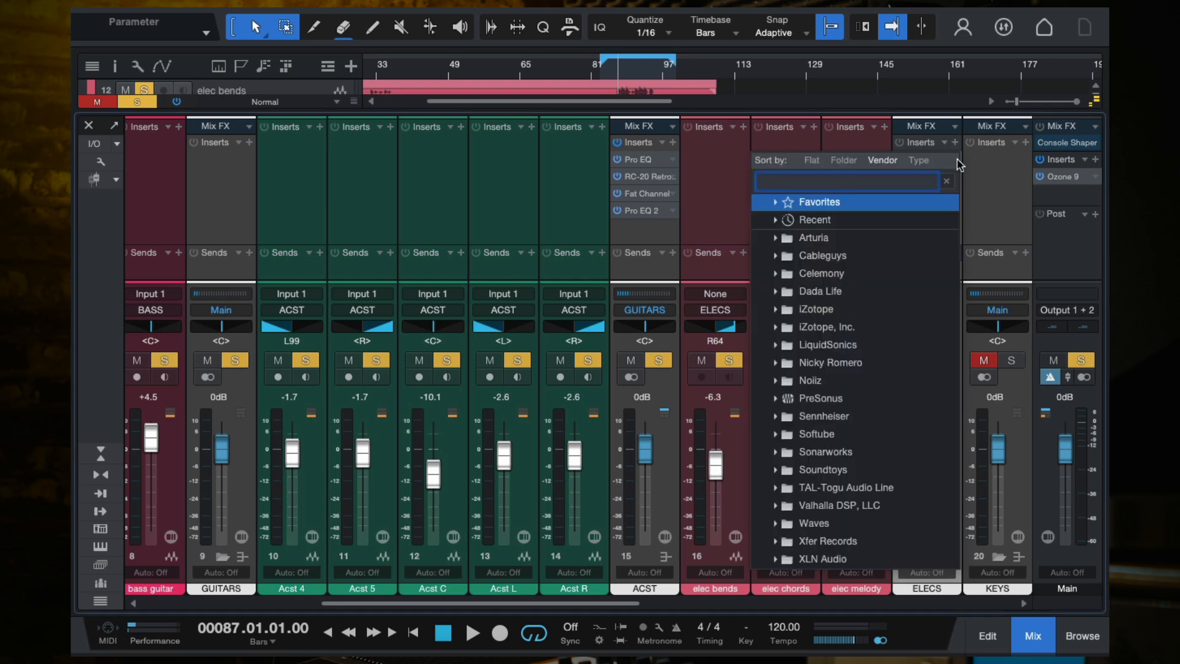
pyautogui.write('pro')
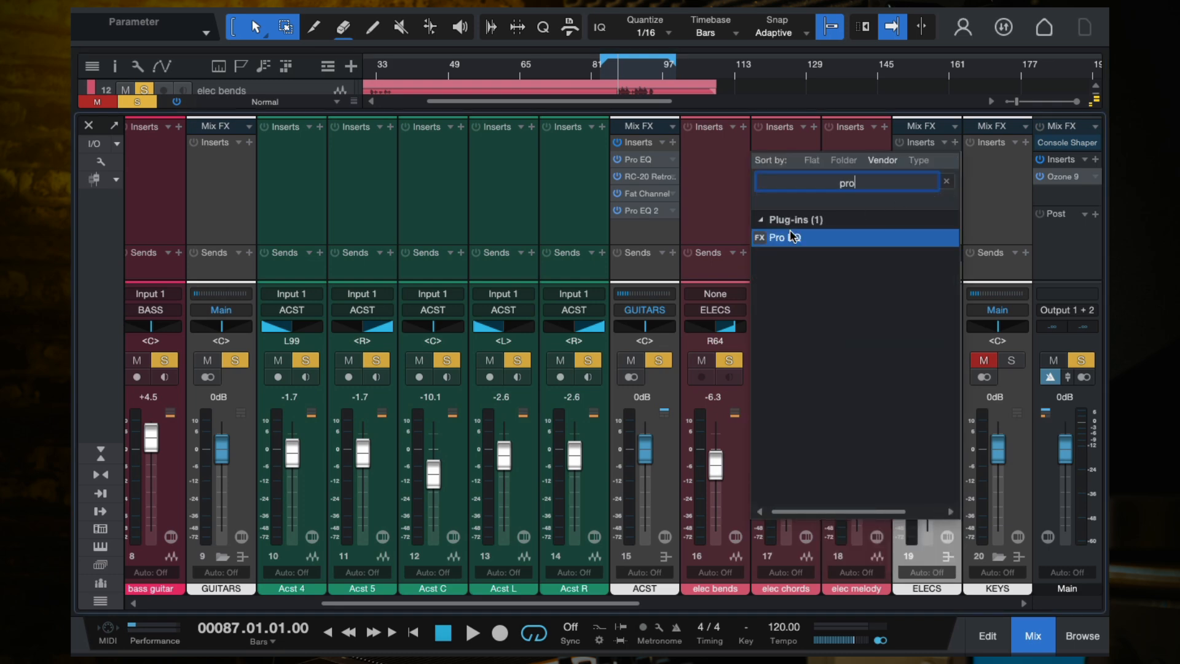
pyautogui.doubleClick(791, 236)
pyautogui.moveTo(715, 36); pyautogui.dragTo(748, 63)
pyautogui.press('space')
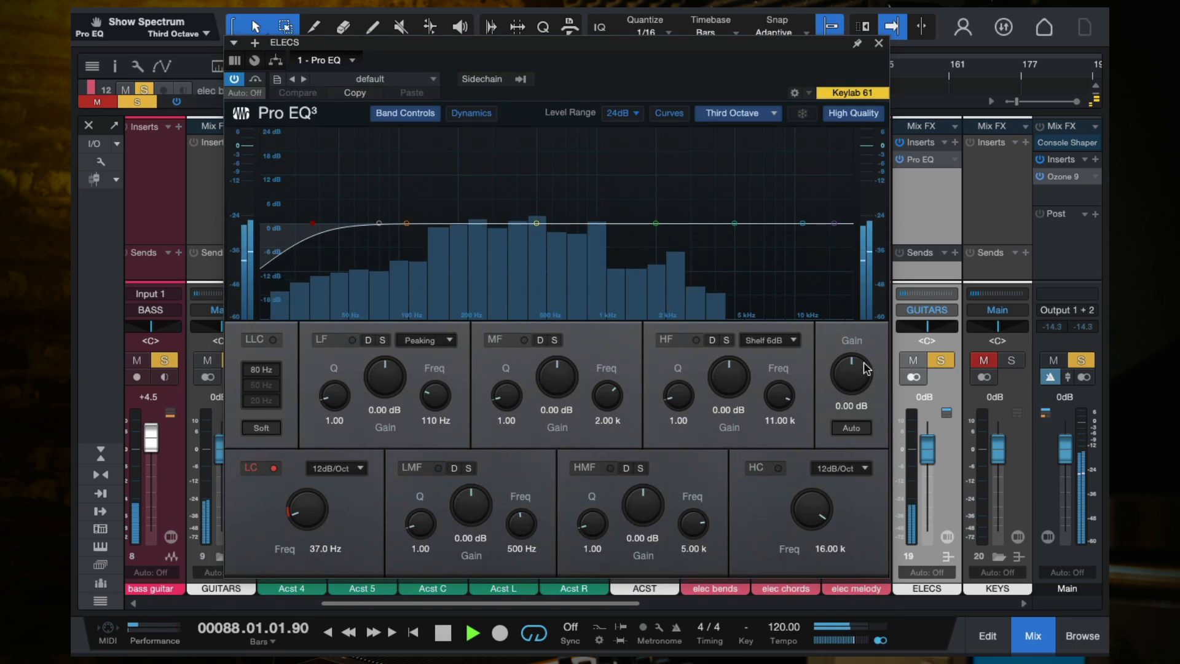
# - Cut the ELECS Pro EQ's LMF band to -5.36 dB at 422 Hz and extend the loop end while listening
pyautogui.moveTo(537, 223); pyautogui.dragTo(610, 227)
pyautogui.moveTo(727, 67); pyautogui.dragTo(725, 128)
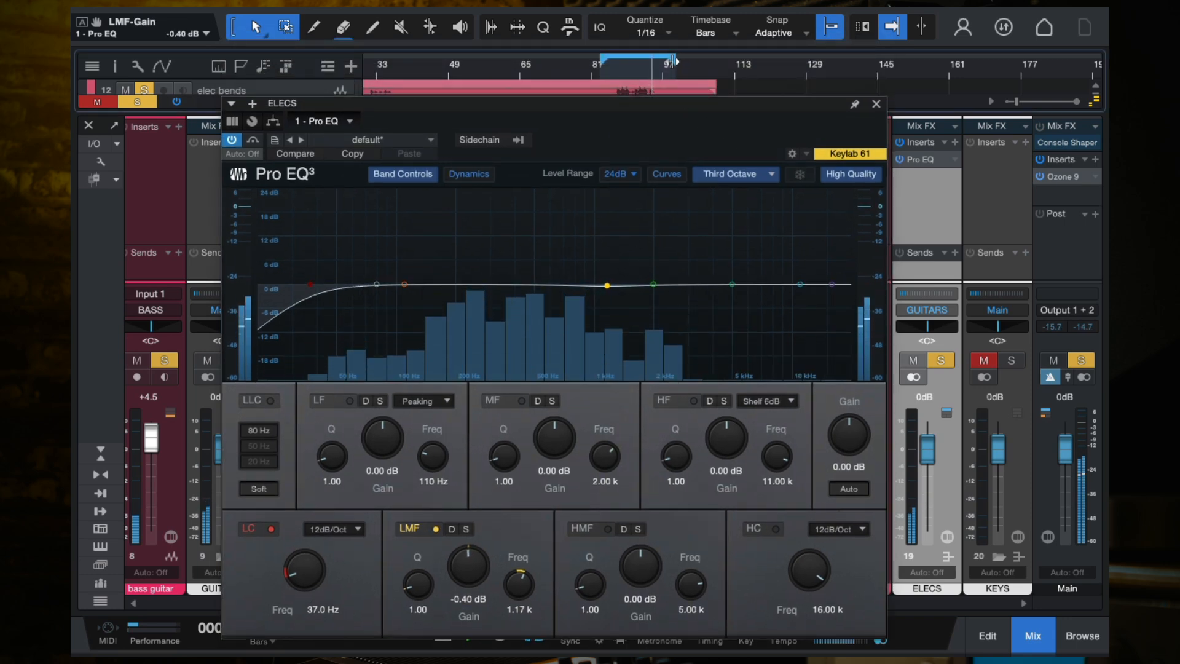
pyautogui.moveTo(676, 60); pyautogui.dragTo(689, 61)
pyautogui.moveTo(607, 285); pyautogui.dragTo(519, 307)
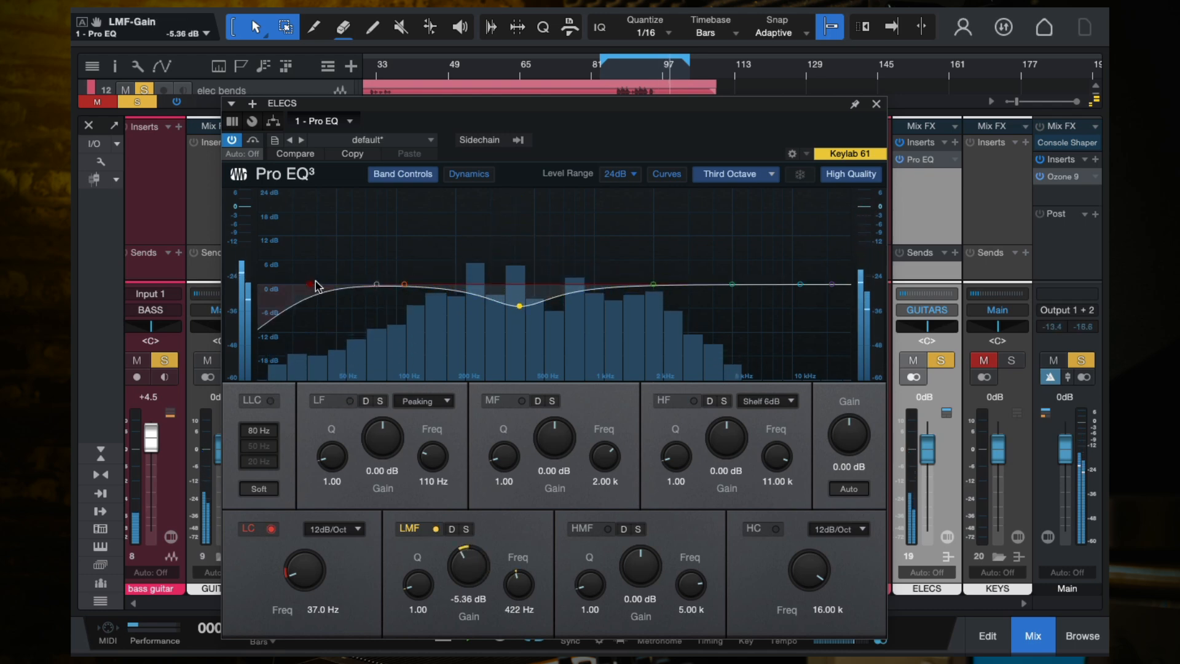
# - Set the ELECS low cut to 110 Hz, shorten the loop end slightly, and close Pro EQ
pyautogui.moveTo(315, 284); pyautogui.dragTo(403, 309)
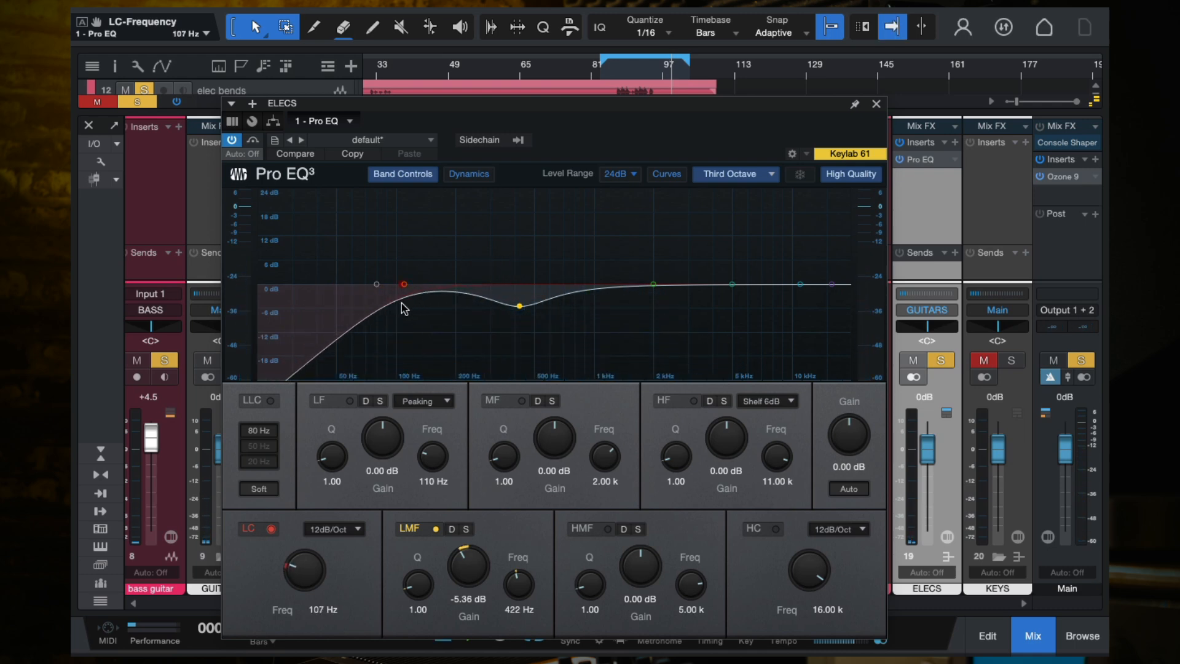
pyautogui.moveTo(394, 300)
pyautogui.mouseDown()
pyautogui.moveTo(400, 290)
pyautogui.moveTo(356, 285)
pyautogui.moveTo(381, 298)
pyautogui.moveTo(393, 289)
pyautogui.mouseUp()
pyautogui.press('space')
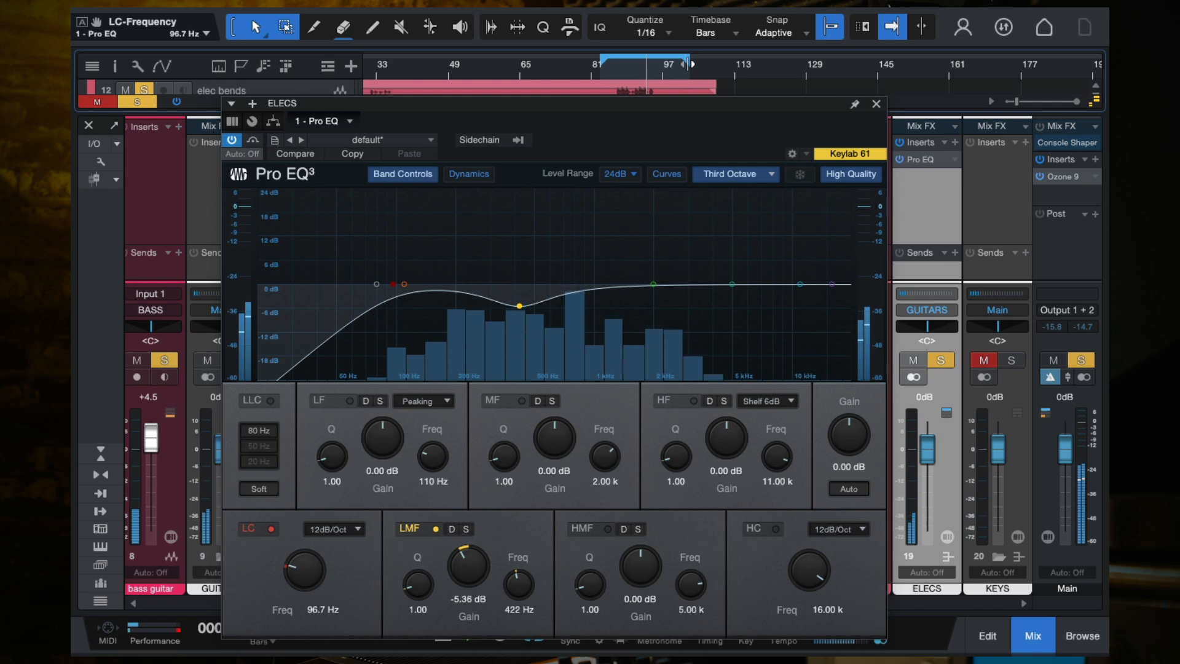
pyautogui.moveTo(689, 60); pyautogui.dragTo(679, 61)
pyautogui.moveTo(390, 282)
pyautogui.mouseDown()
pyautogui.moveTo(477, 293)
pyautogui.moveTo(307, 283)
pyautogui.moveTo(404, 294)
pyautogui.mouseUp()
pyautogui.press('space')
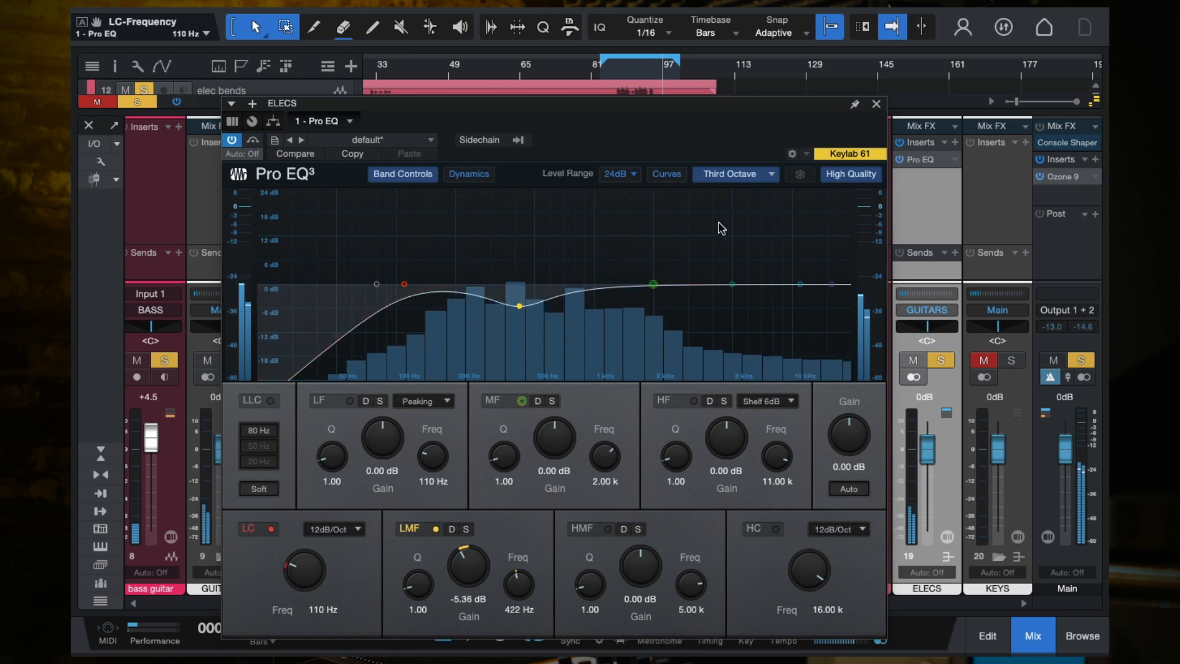
pyautogui.click(876, 104)
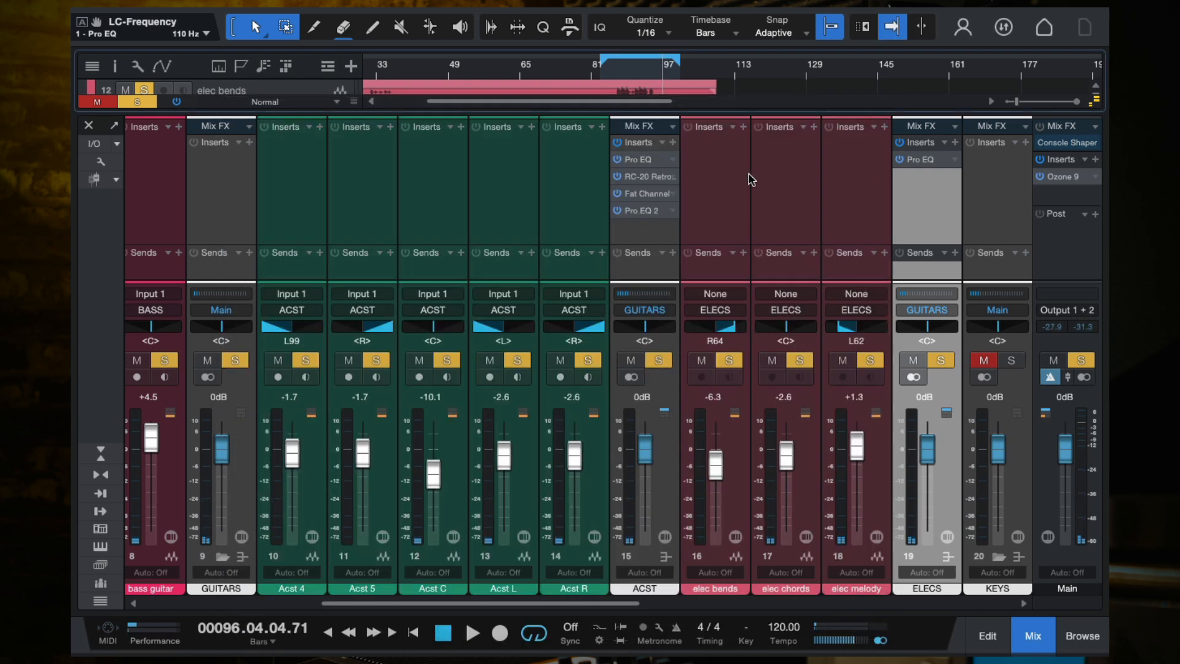
# - Look through the ELECS, KEYS and FX channels in the mixer and play the soloed mix from inside the loop
pyautogui.hscroll(1, 803, 211)
pyautogui.click(925, 223)
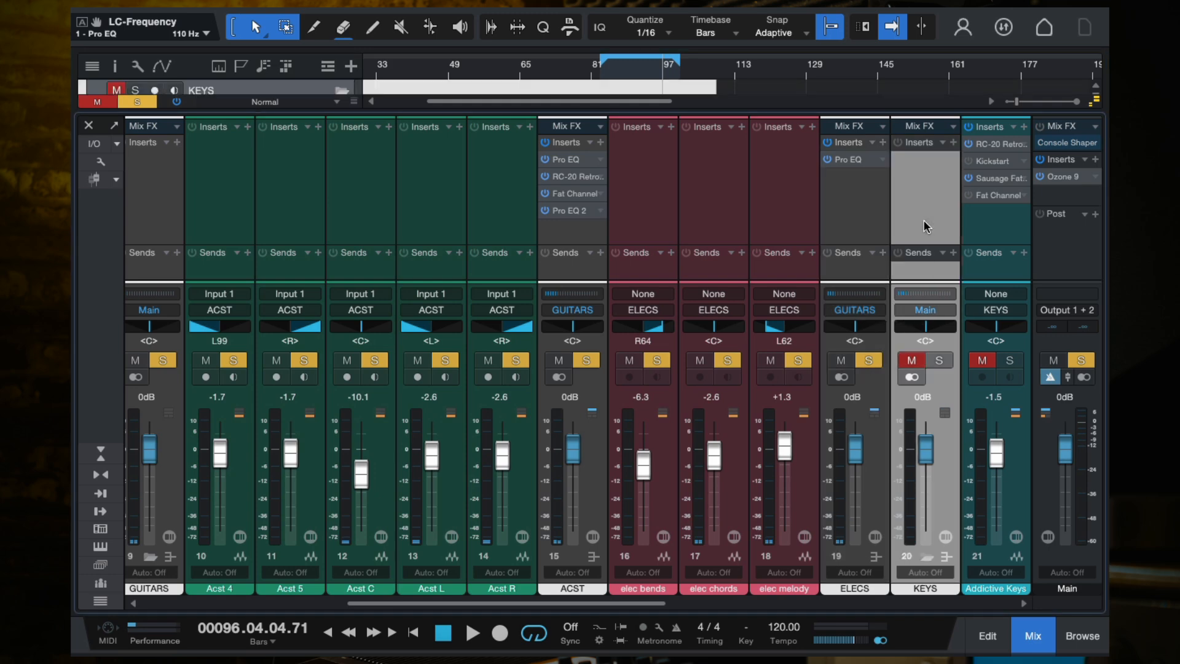
pyautogui.hscroll(2, 925, 224)
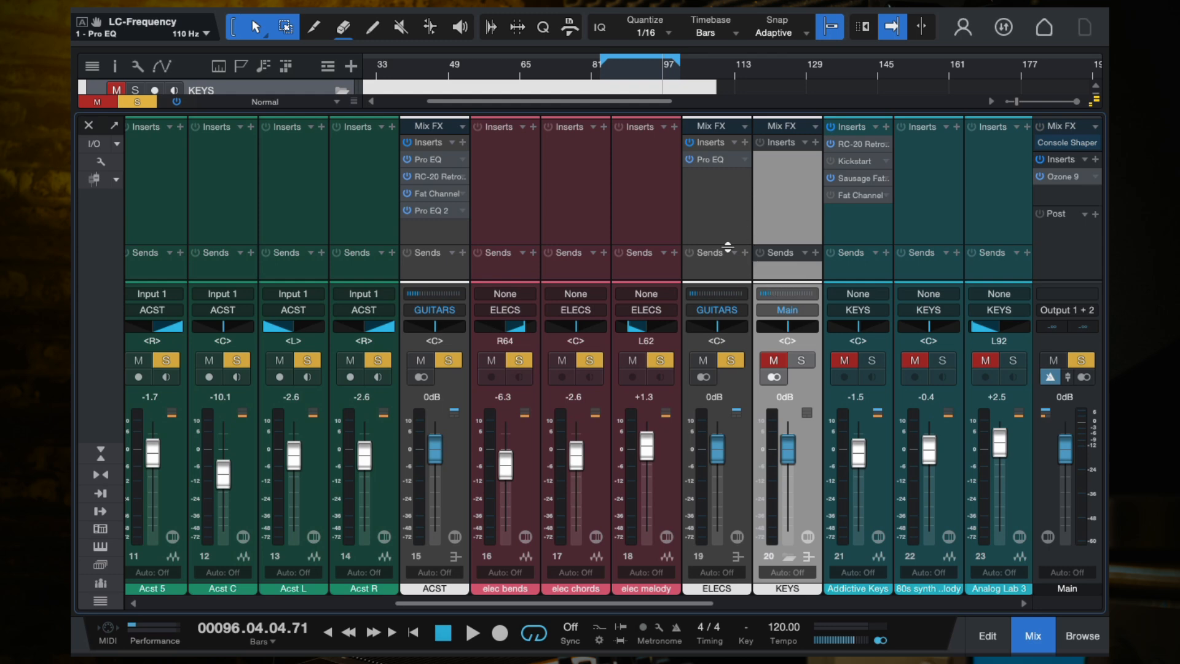
pyautogui.click(723, 225)
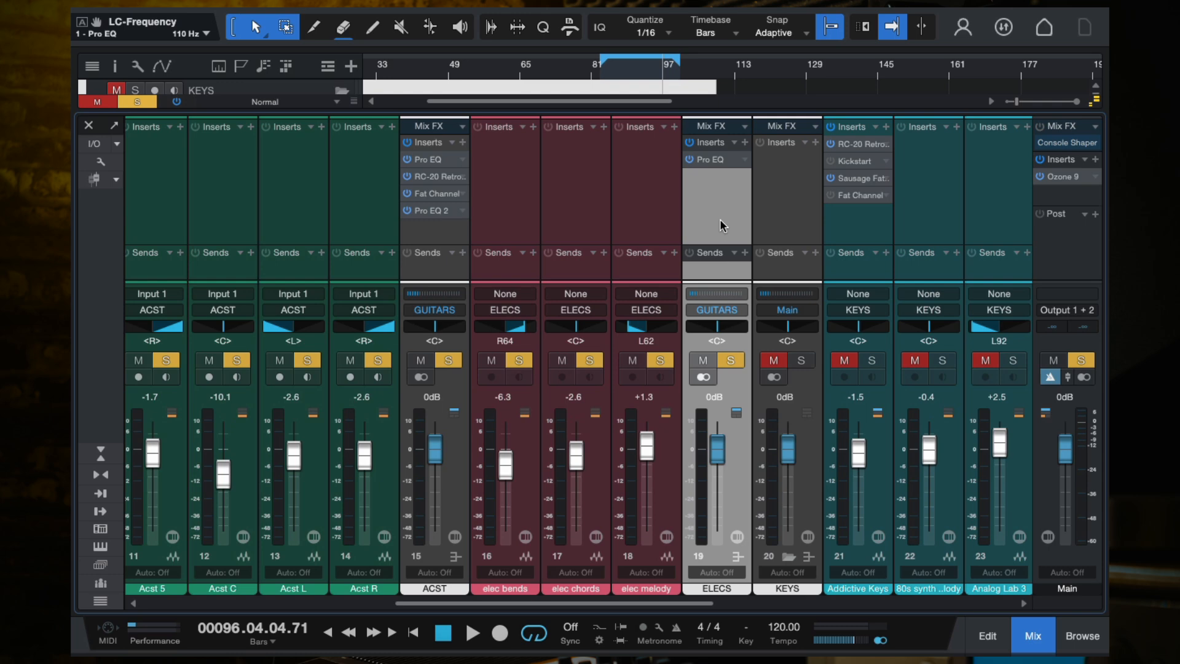
pyautogui.hscroll(3, 723, 226)
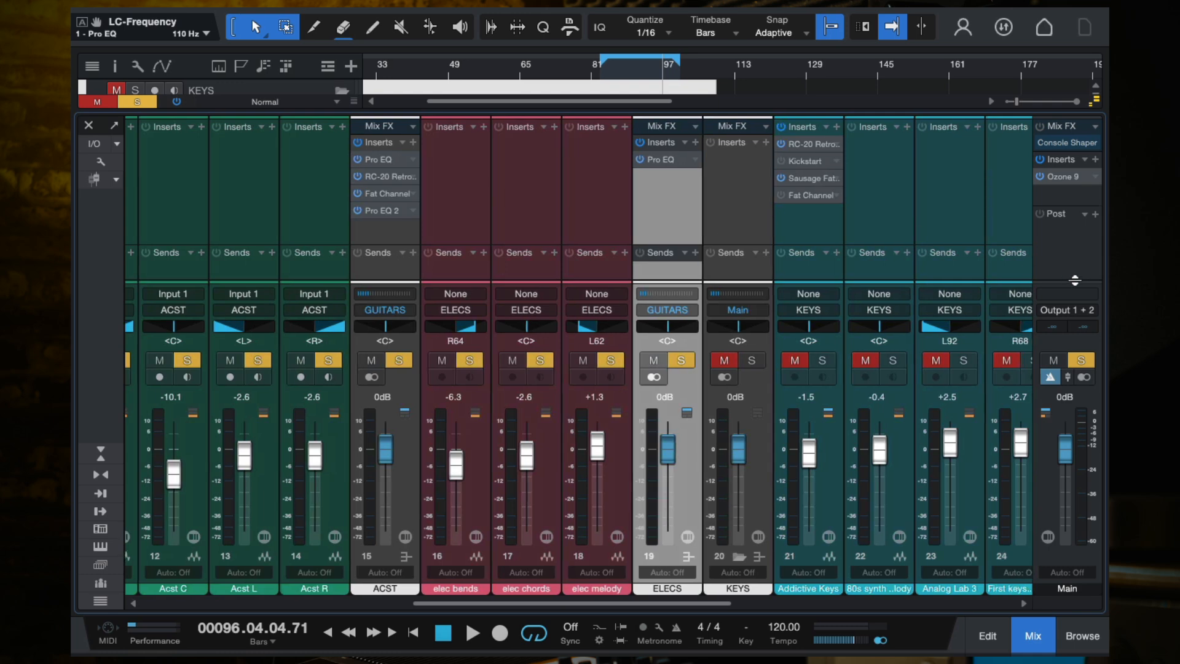
pyautogui.hscroll(3, 686, 209)
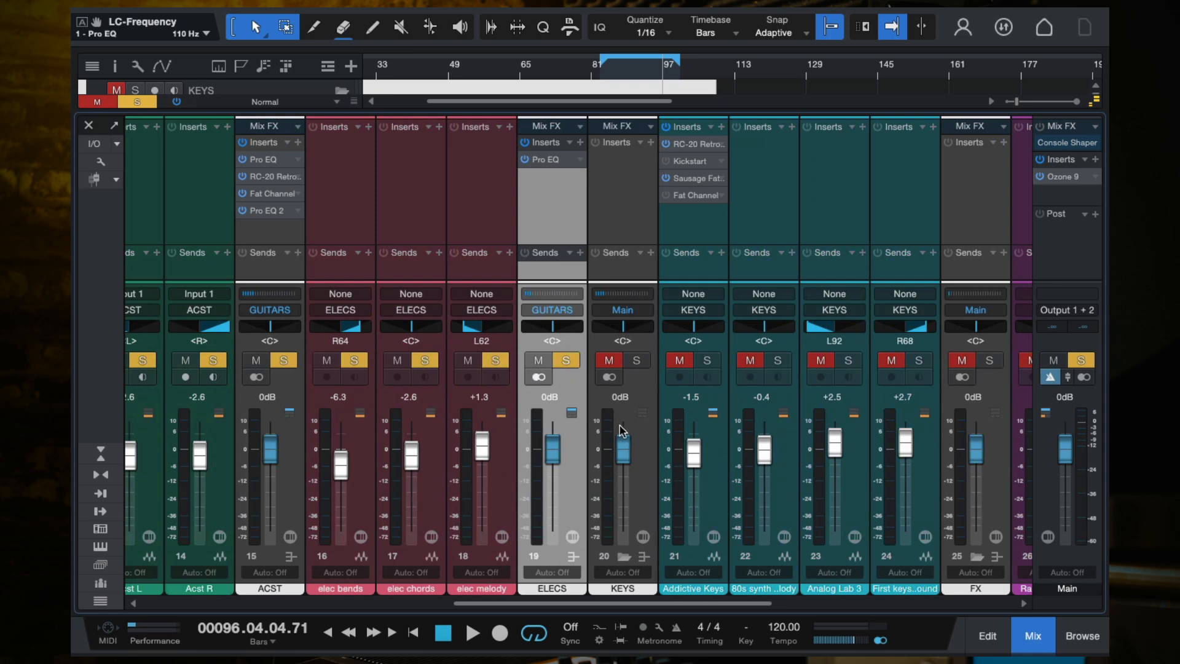
pyautogui.click(637, 71)
pyautogui.press('space')
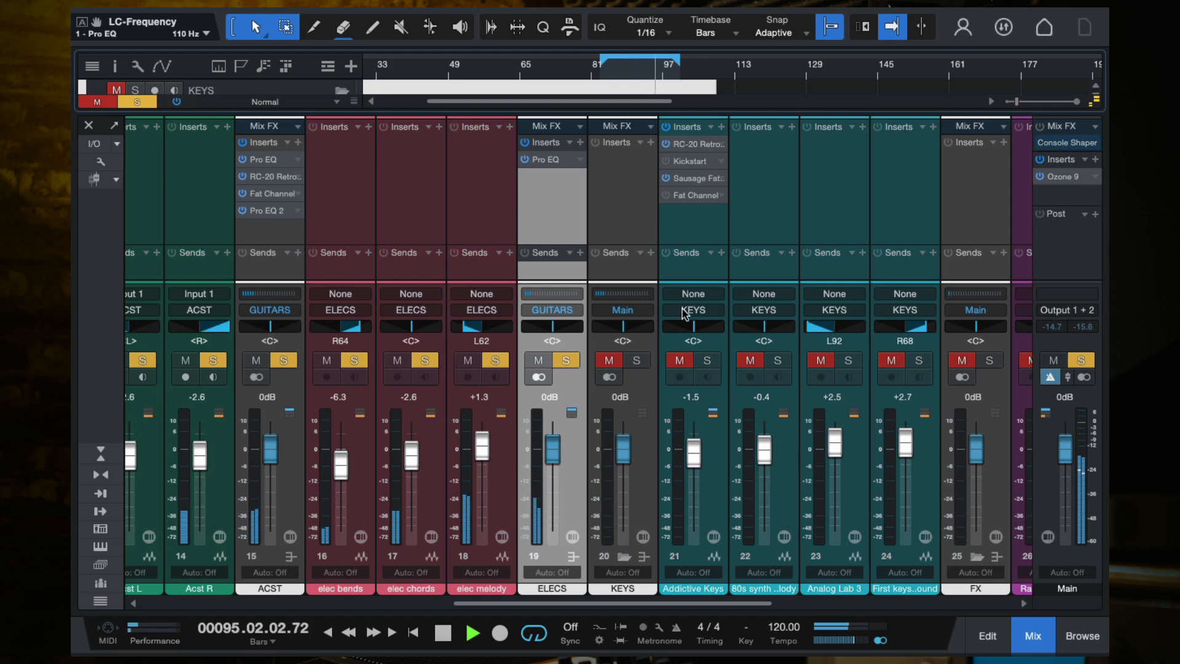
# - Restart playback near the loop start, solo the KEYS bus with the other groups, and select its channel
pyautogui.click(604, 74)
pyautogui.click(637, 360)
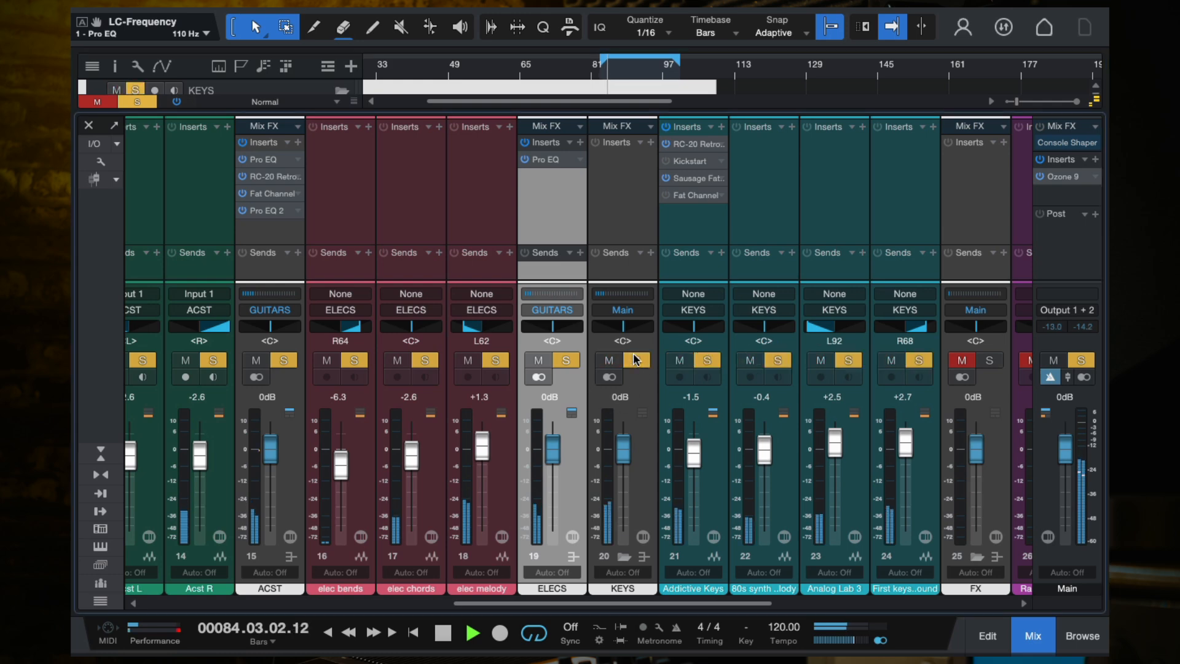
pyautogui.click(625, 202)
pyautogui.hscroll(2, 639, 233)
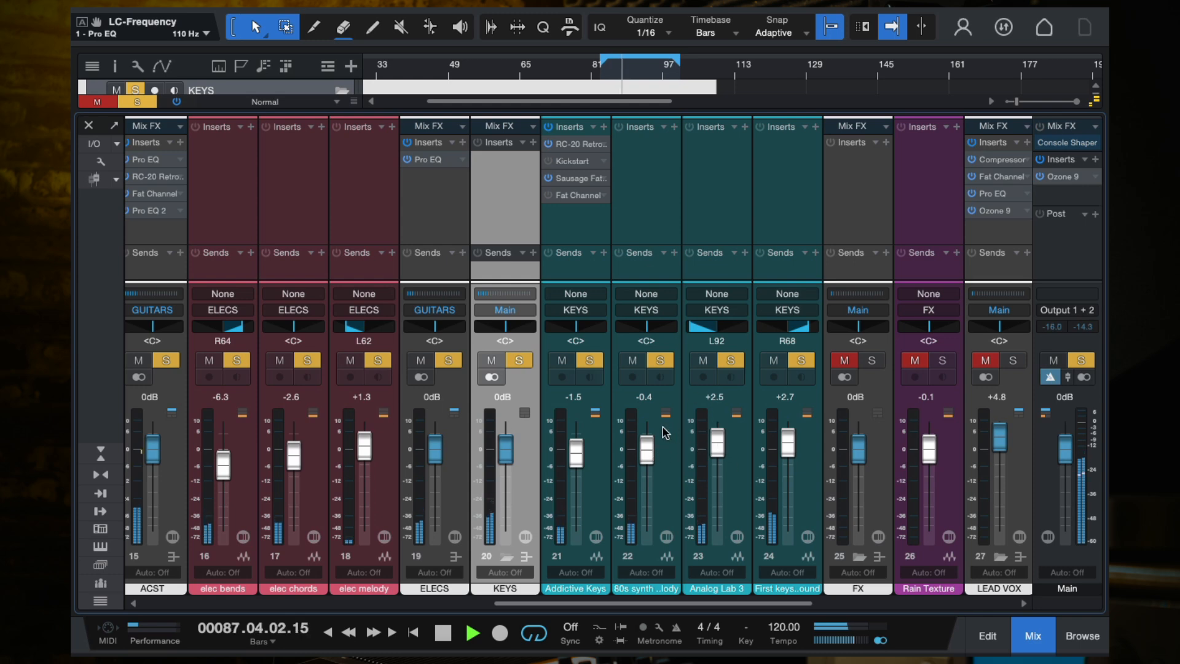
# - Raise the 80s synth melody channel to +1.9 dB and insert Sausage Fattener on the KEYS bus
pyautogui.scroll(3, 649, 445)
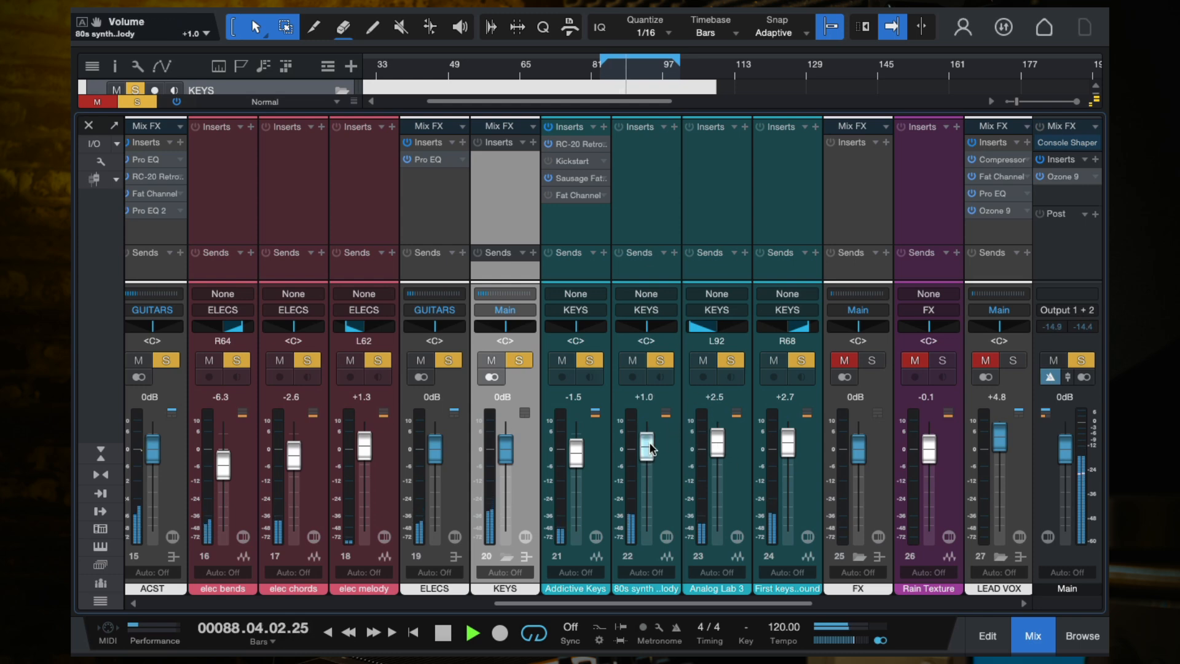
pyautogui.scroll(2, 649, 446)
pyautogui.click(533, 142)
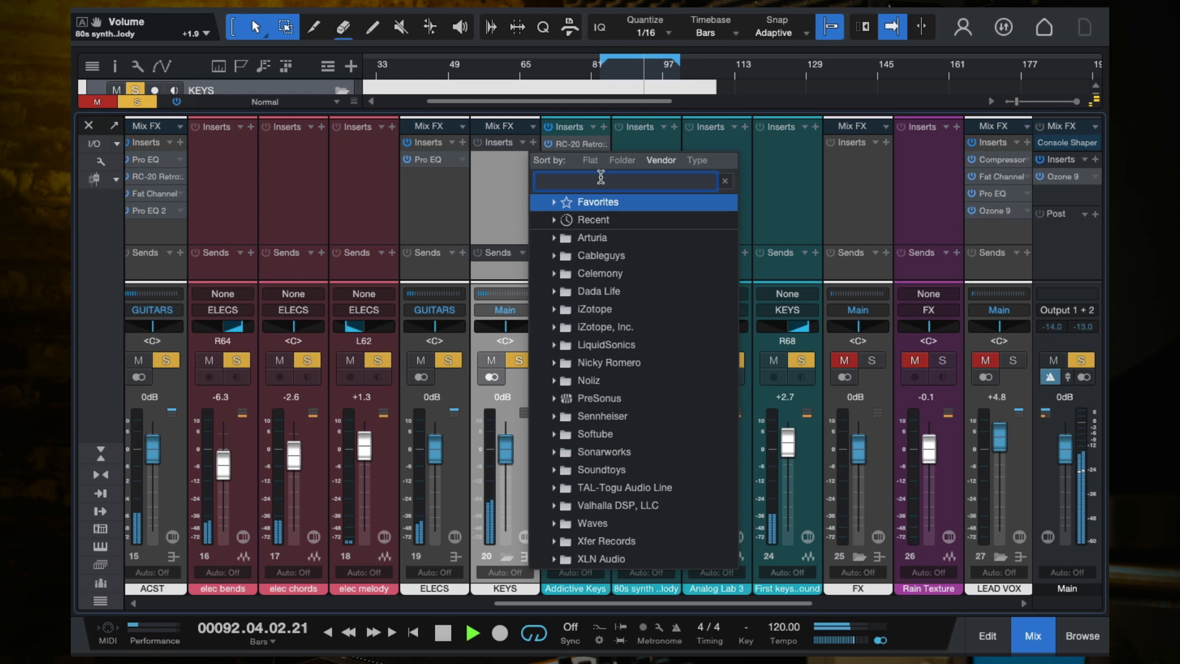
pyautogui.write('saus')
pyautogui.doubleClick(587, 238)
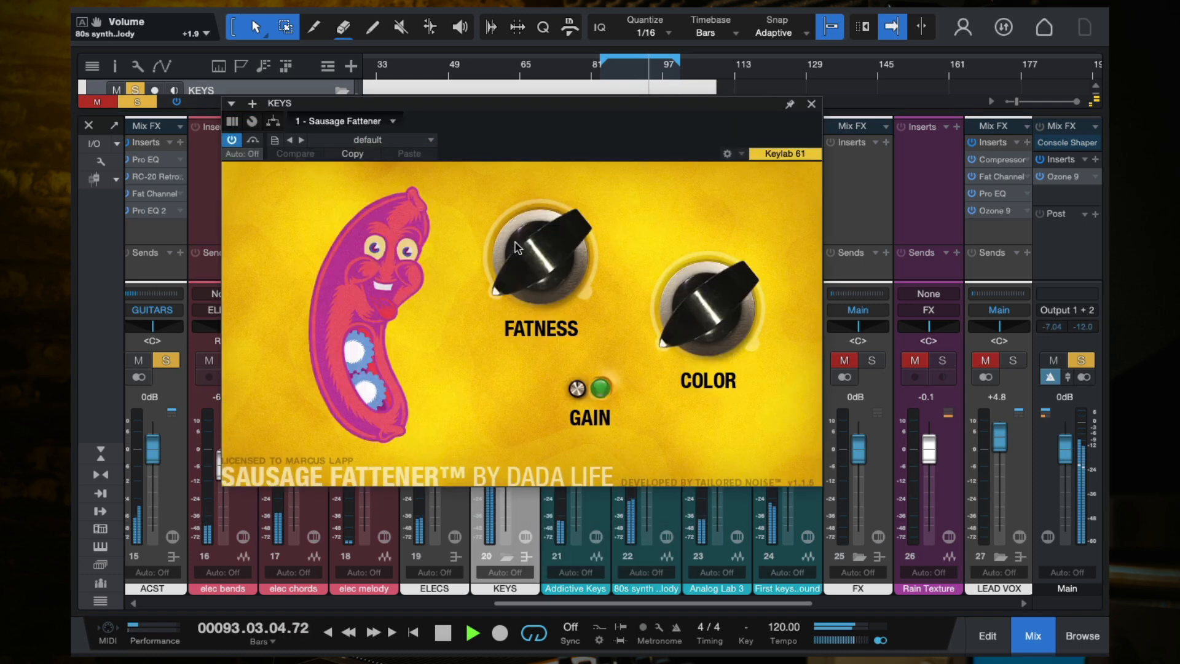
# - Set the KEYS Sausage Fattener's Color to 36%, close the plug-in, and lower the KEYS bus fader to -1.6 dB
pyautogui.moveTo(707, 307); pyautogui.dragTo(807, 193)
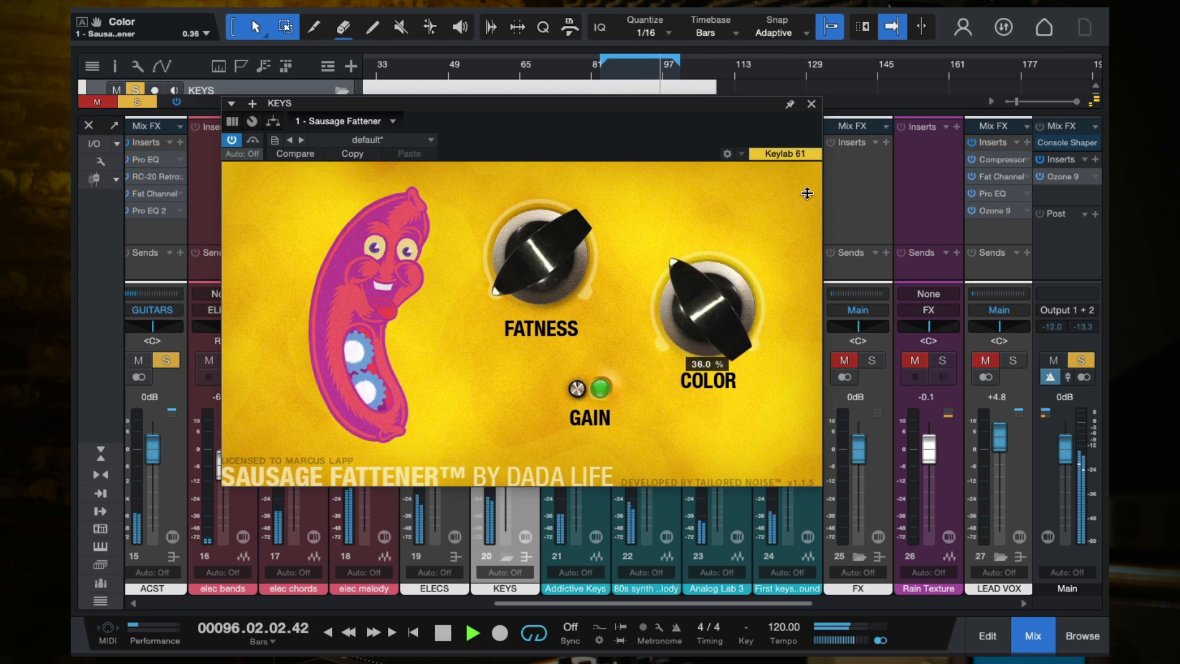
pyautogui.click(811, 104)
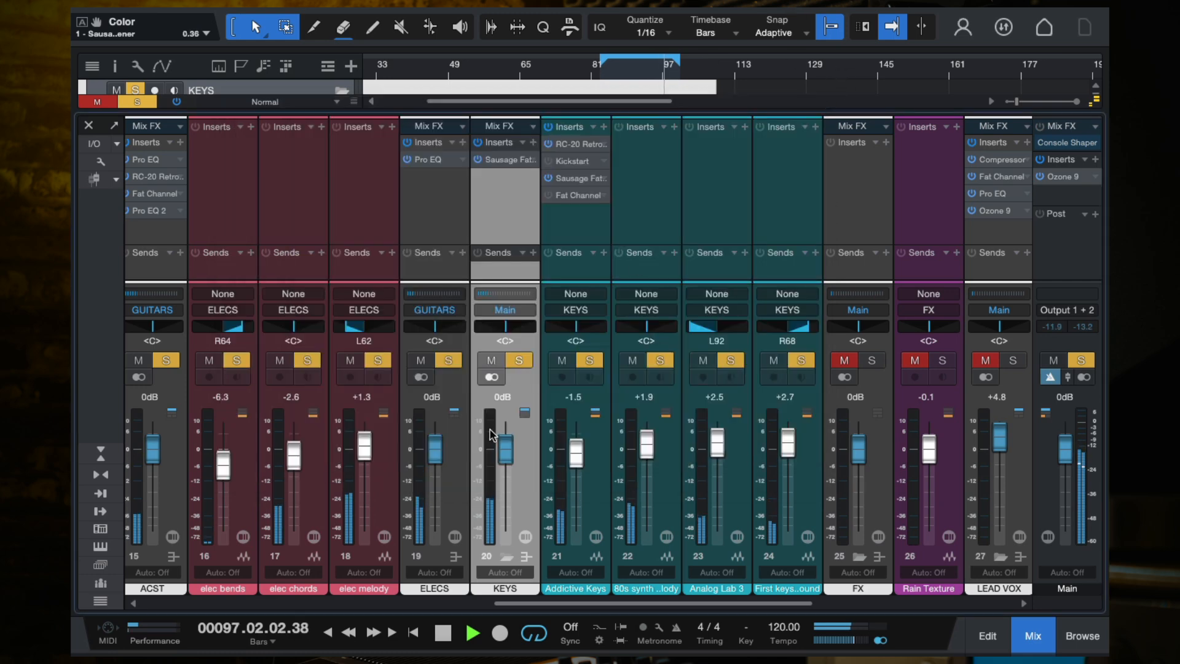
pyautogui.moveTo(505, 459); pyautogui.dragTo(504, 462)
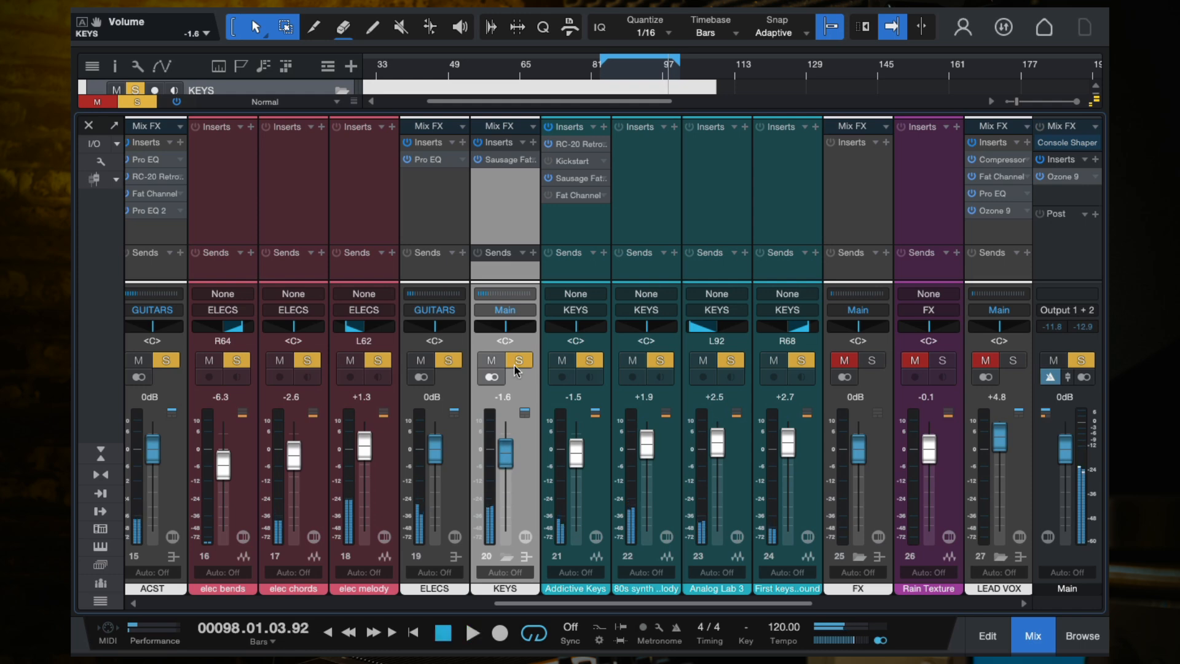
# - Lower the KEYS Sausage Fattener's Gain slightly, set its Color to 59% during playback, close it, and stop playback
pyautogui.click(498, 159)
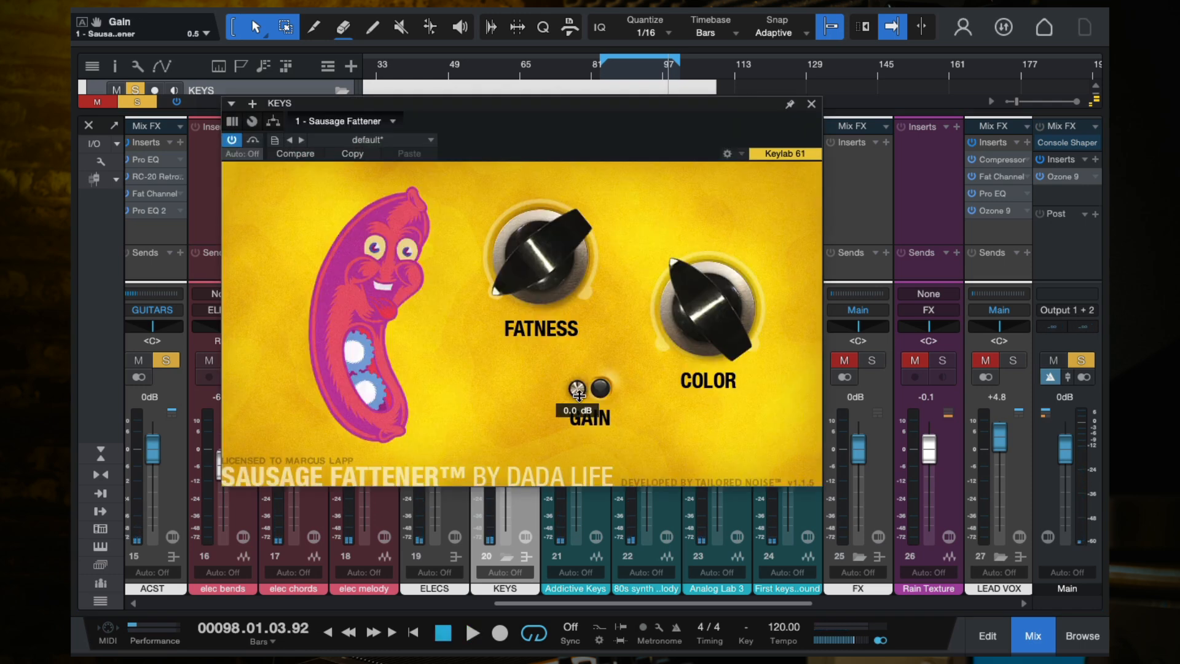
pyautogui.moveTo(578, 395); pyautogui.dragTo(579, 404)
pyautogui.press('space')
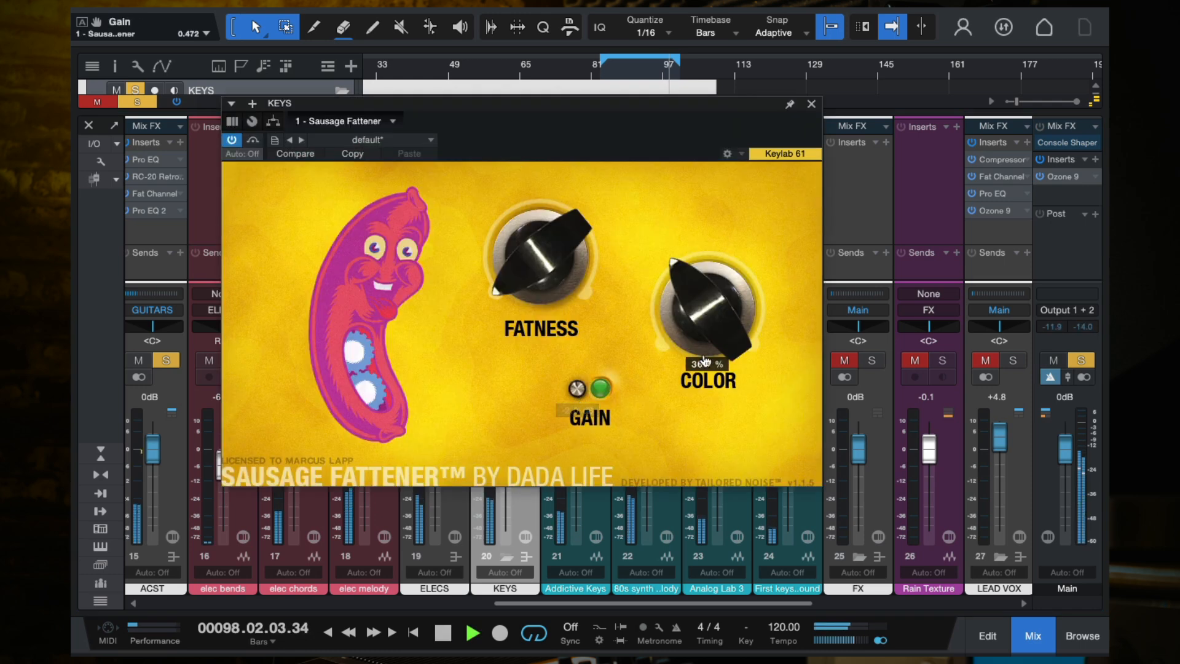
pyautogui.moveTo(732, 302); pyautogui.dragTo(729, 140)
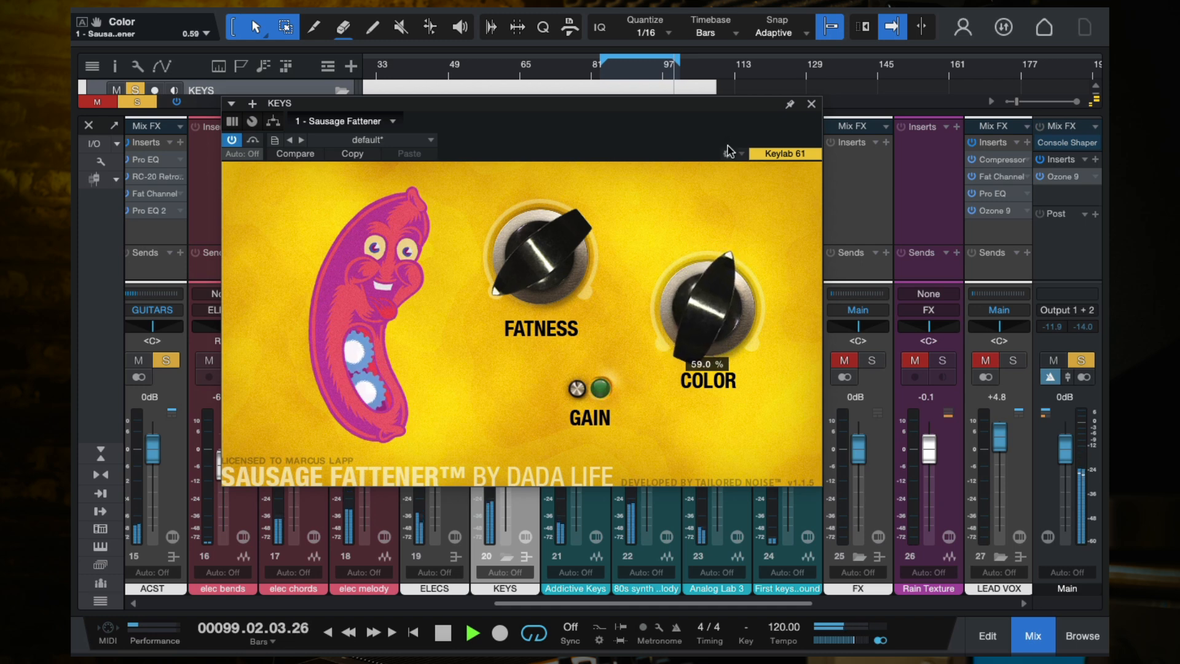
pyautogui.press('Escape')
pyautogui.press('space')
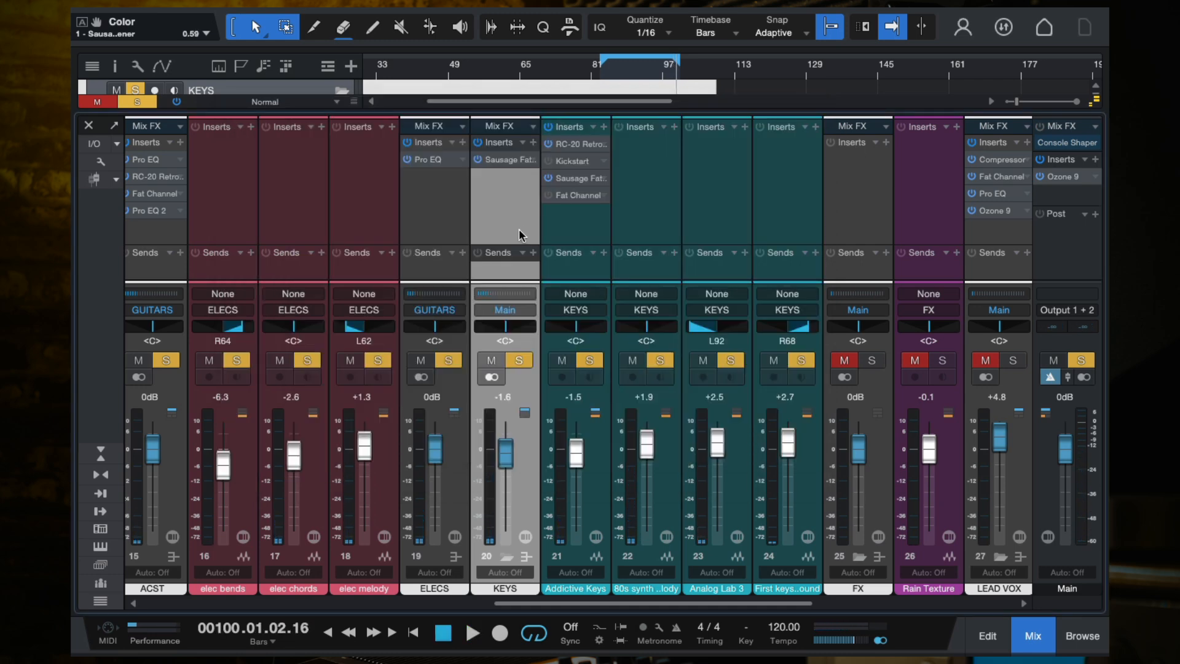
# - Review the Fatness and Color settings of the KEYS Sausage Fattener and look over the channels feeding the KEYS bus
pyautogui.doubleClick(505, 160)
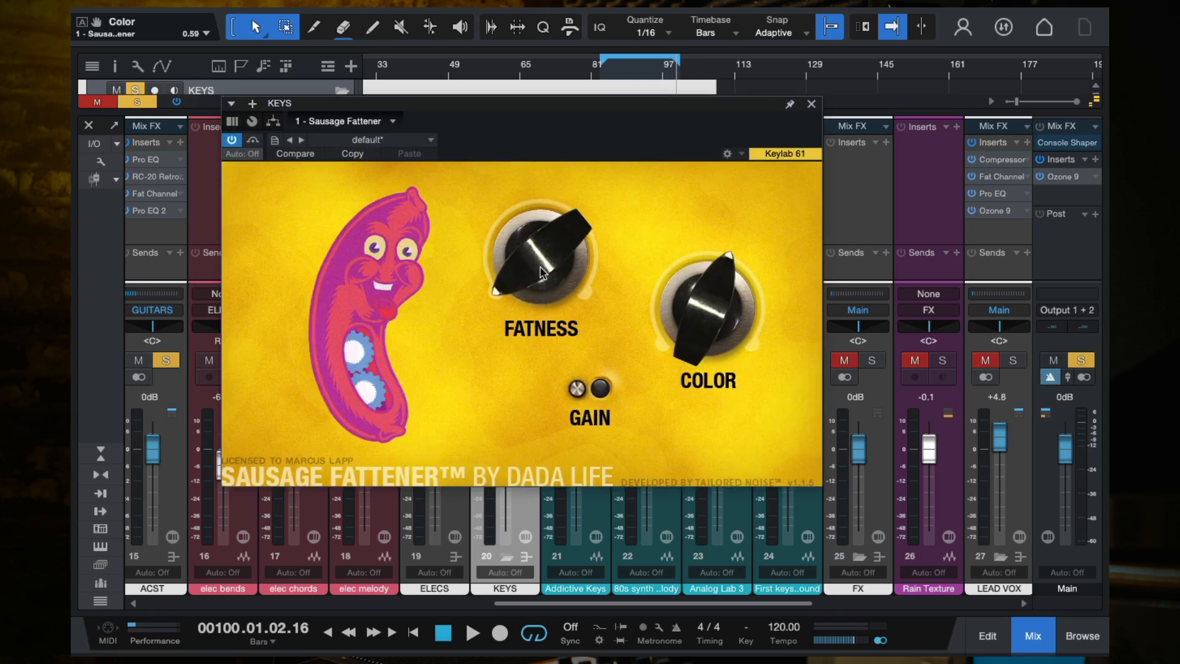
pyautogui.moveTo(537, 263); pyautogui.dragTo(536, 315)
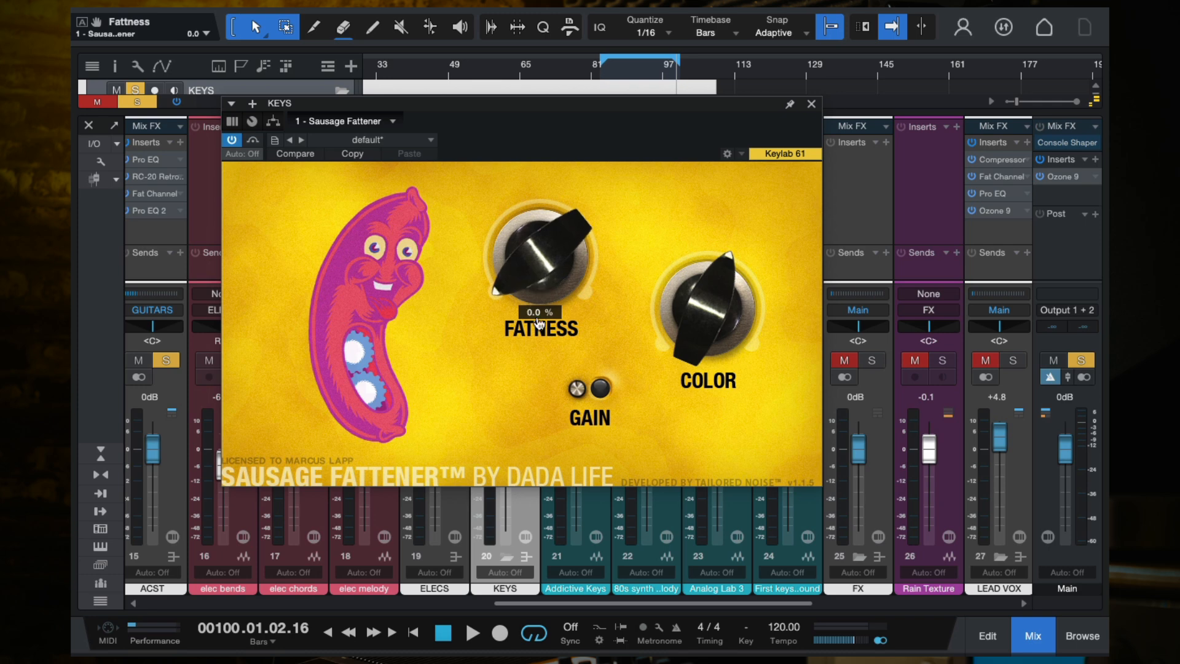
pyautogui.moveTo(702, 318)
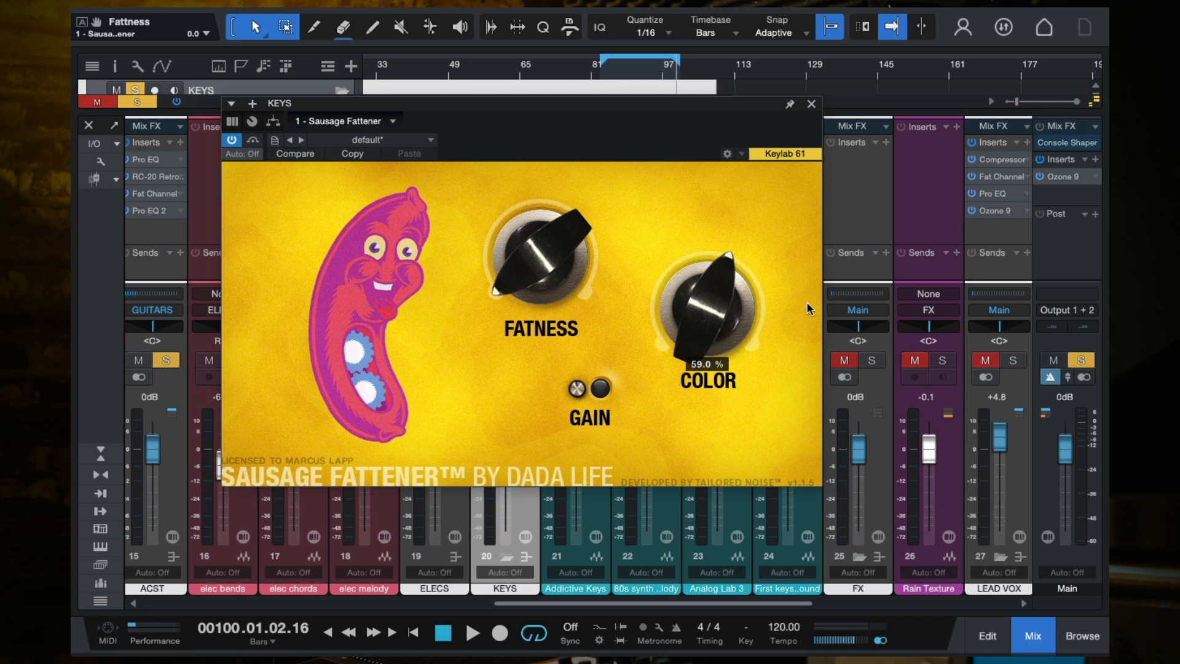
pyautogui.click(811, 104)
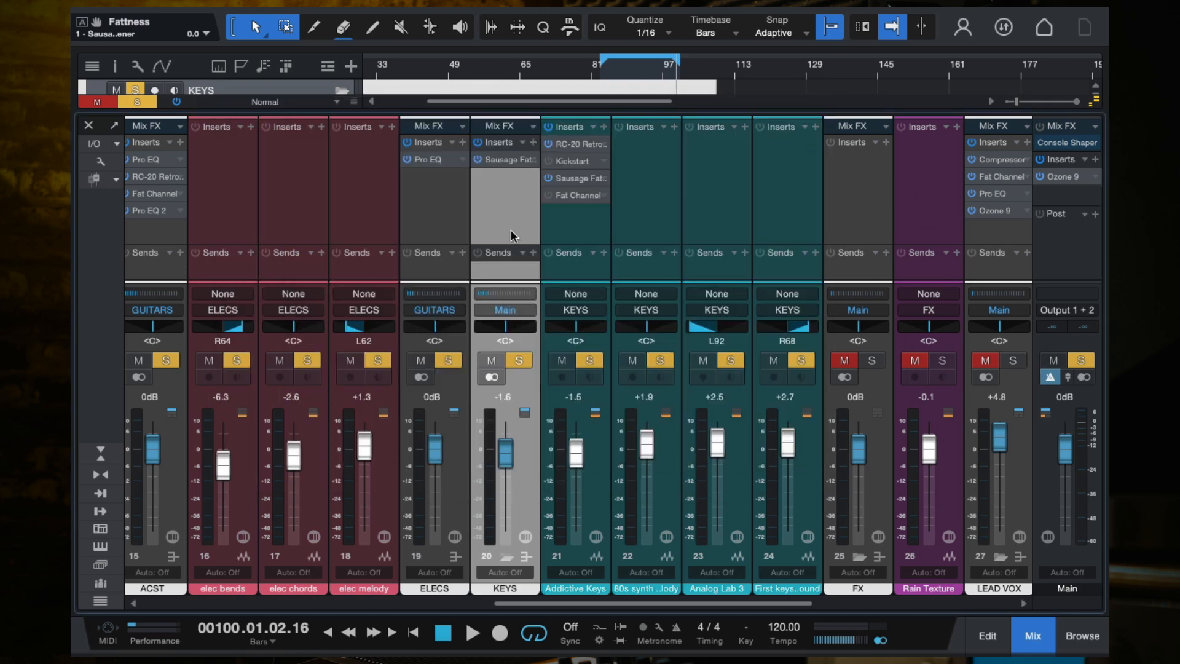
pyautogui.click(595, 236)
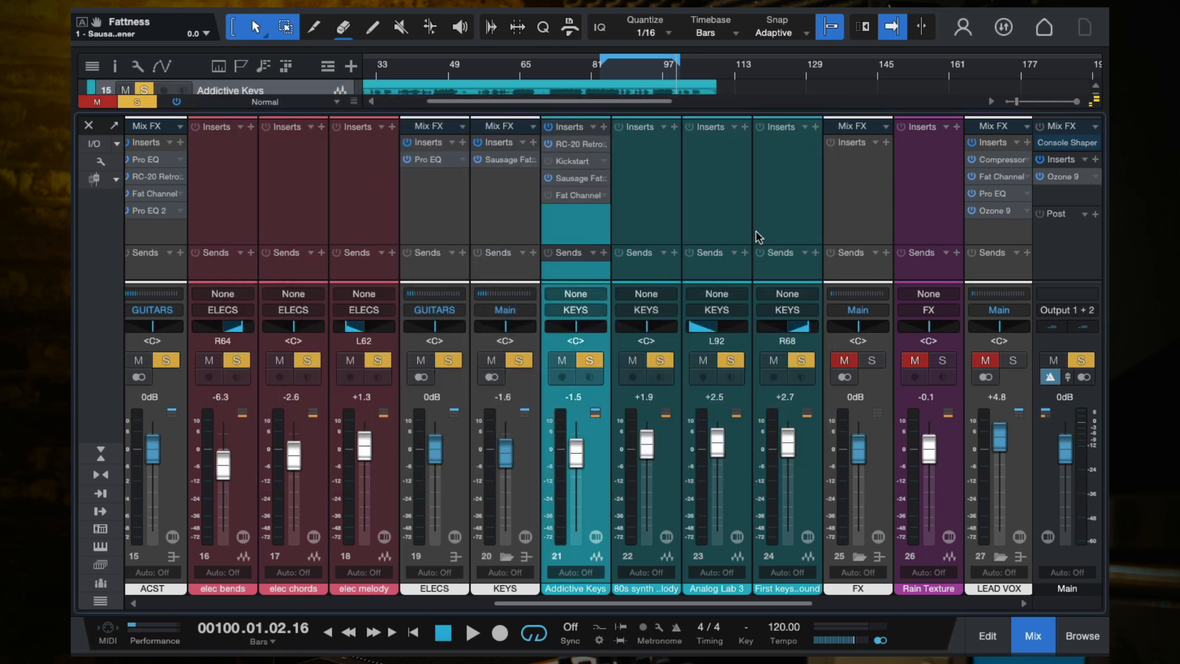
pyautogui.click(732, 230)
pyautogui.click(792, 222)
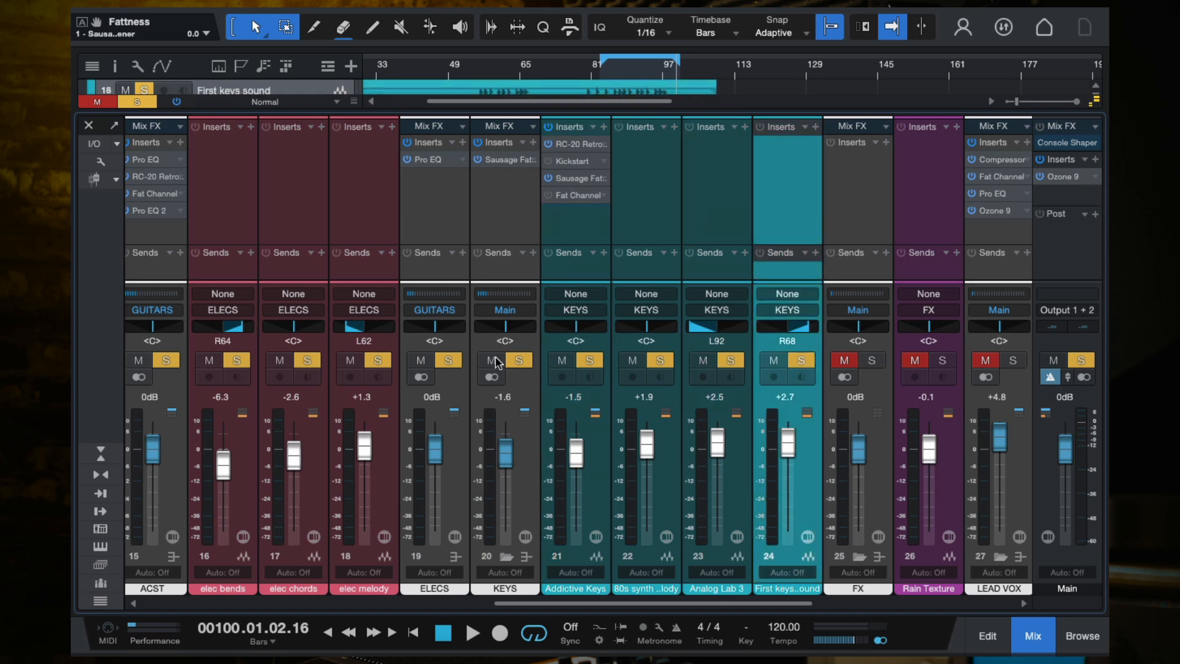
pyautogui.click(509, 203)
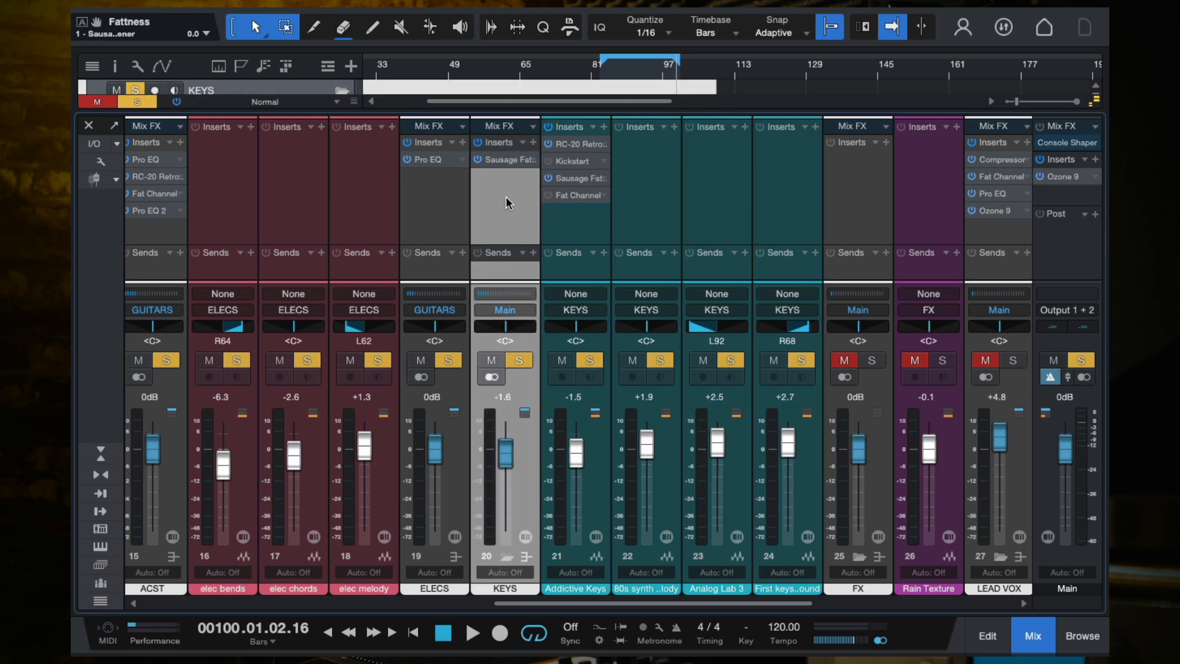
# - Play from bar 86, set the KEYS Sausage Fattener's Color to 76%, and close the plug-in
pyautogui.click(615, 71)
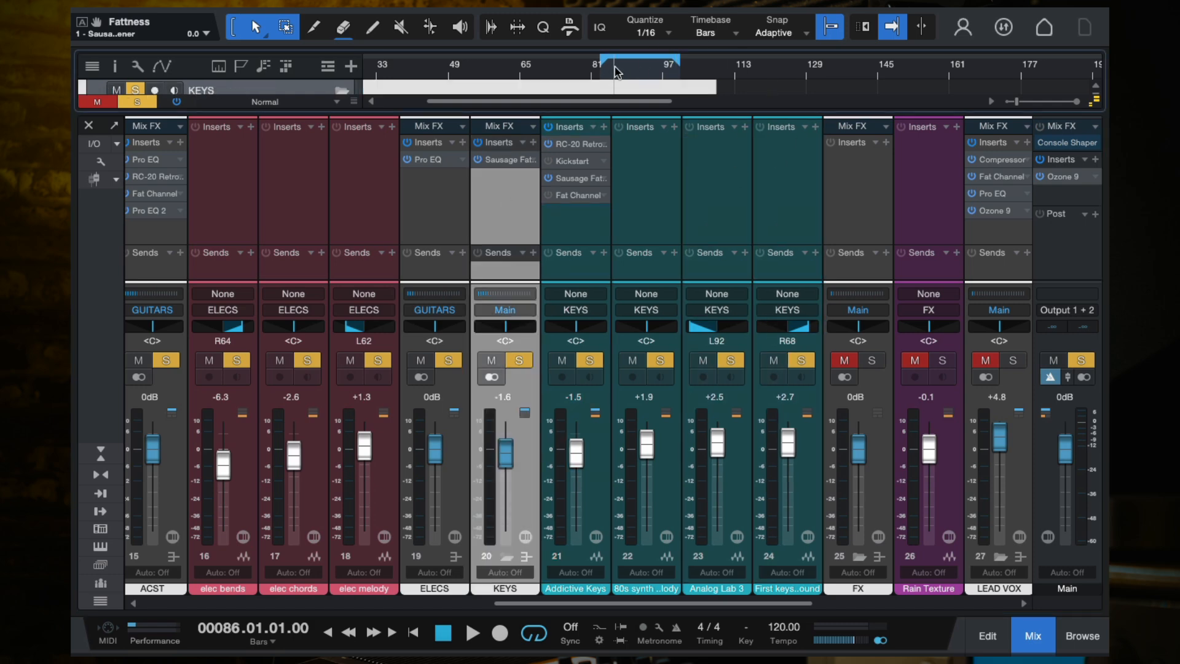
pyautogui.press('space')
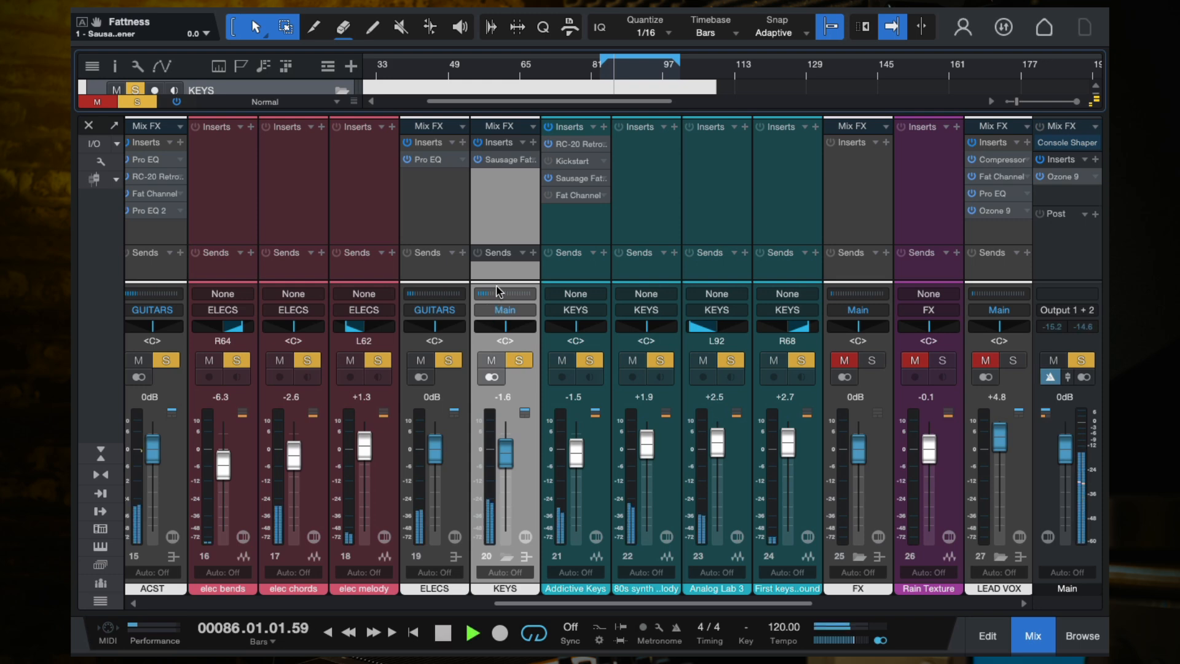
pyautogui.click(507, 161)
pyautogui.moveTo(709, 307); pyautogui.dragTo(763, 193)
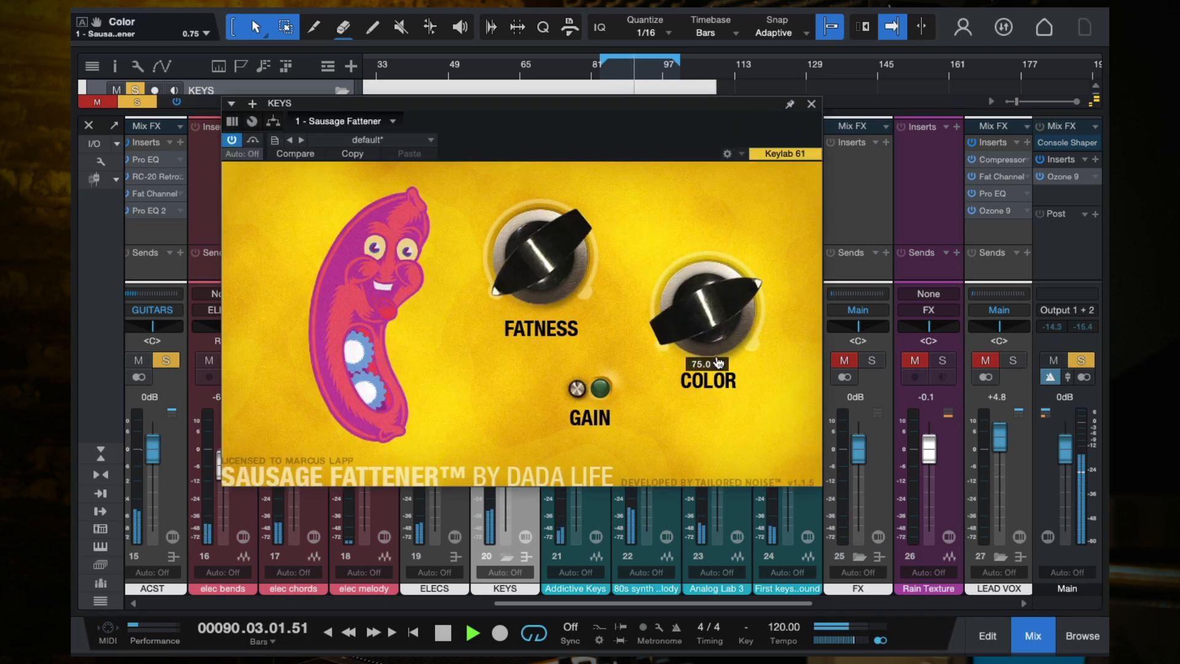
pyautogui.moveTo(708, 314); pyautogui.dragTo(708, 312)
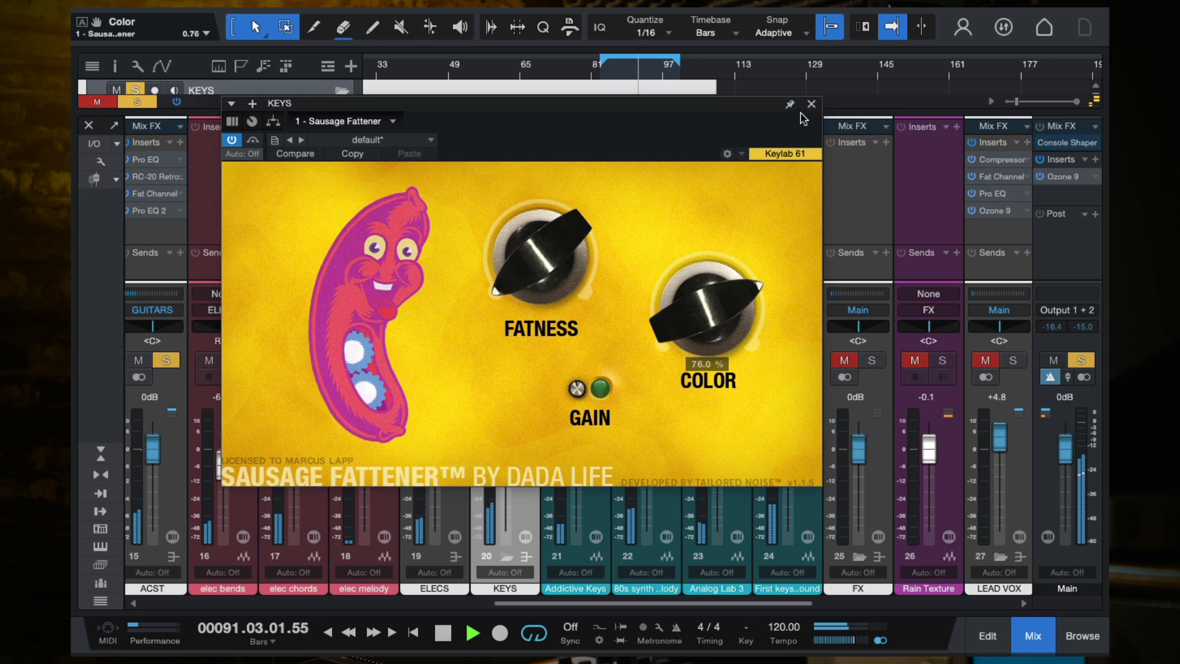
pyautogui.click(812, 106)
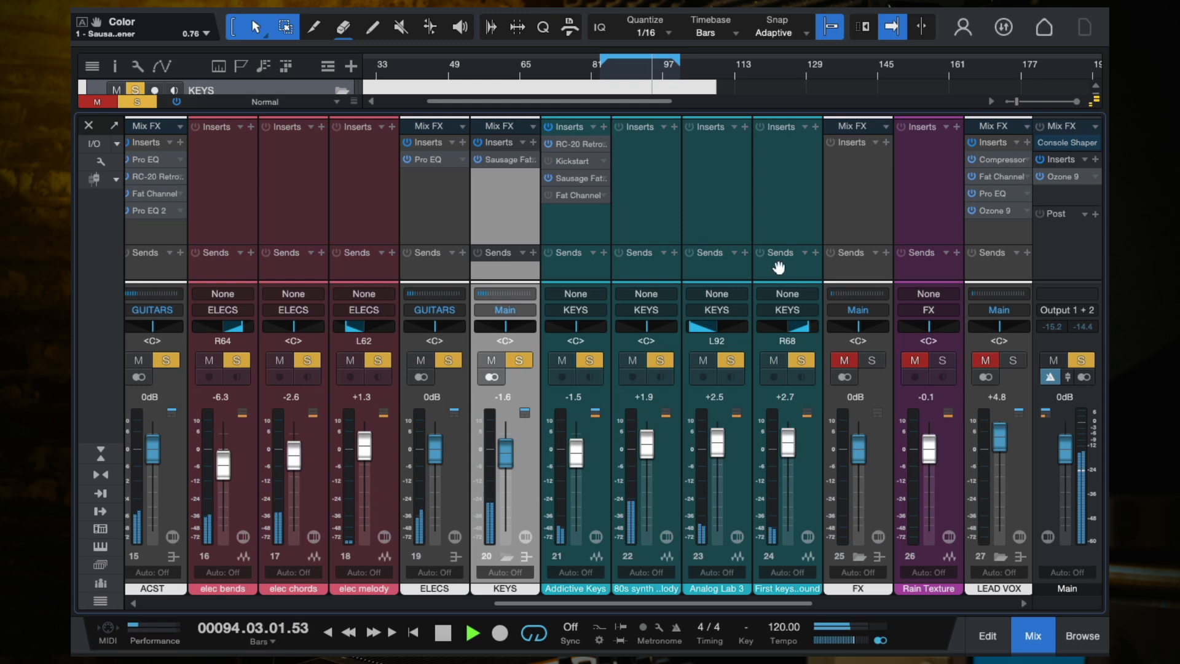
# - Add the FX bus to the soloed groups and raise the Rain Texture channel to +0.3 dB
pyautogui.hscroll(5, 777, 267)
pyautogui.click(415, 361)
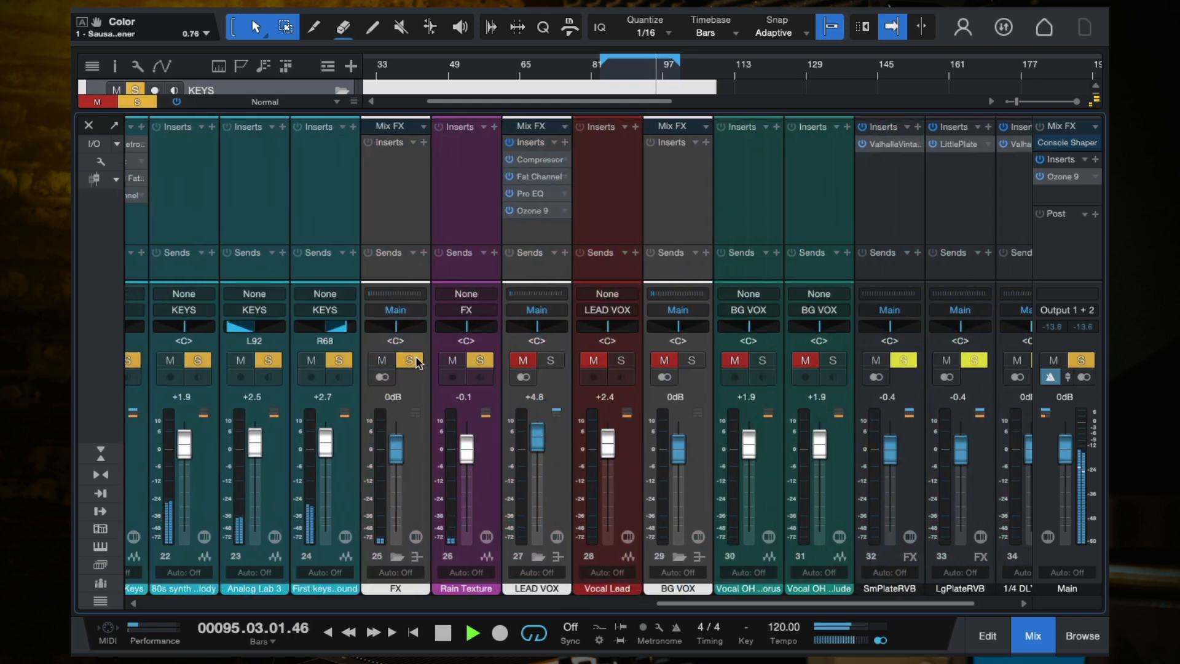
pyautogui.scroll(4, 466, 451)
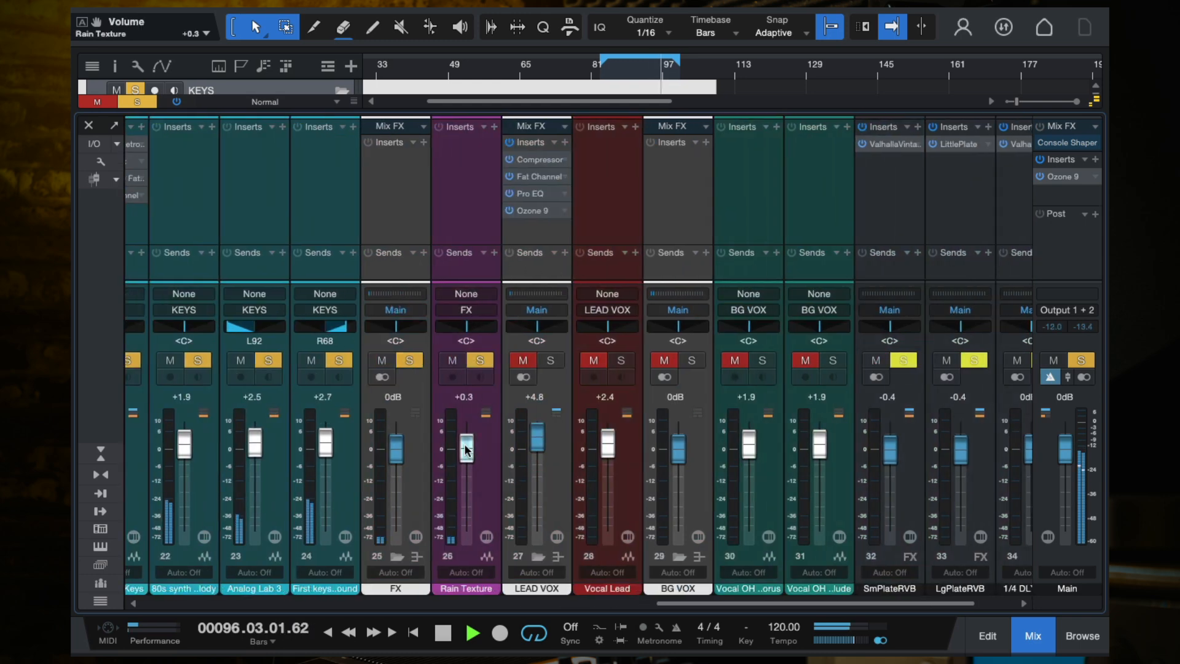
# - Solo the LEAD VOX bus with the other groups, play from bar 87, and raise its fader to +5.2 dB
pyautogui.click(552, 361)
pyautogui.click(600, 67)
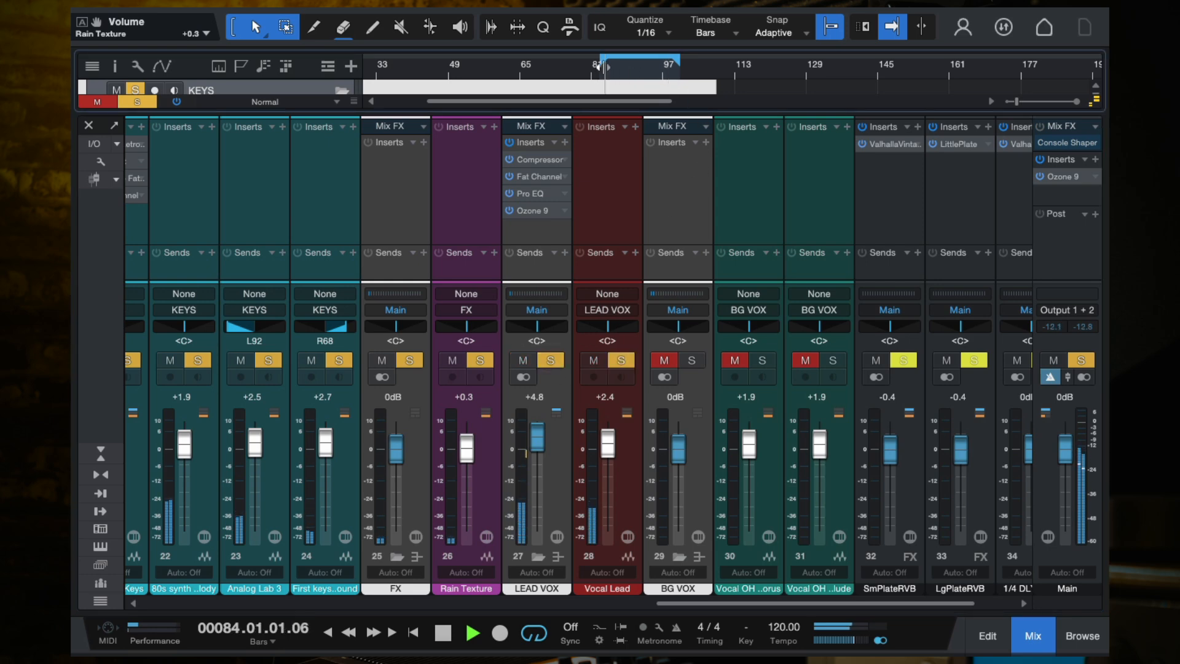
pyautogui.click(617, 72)
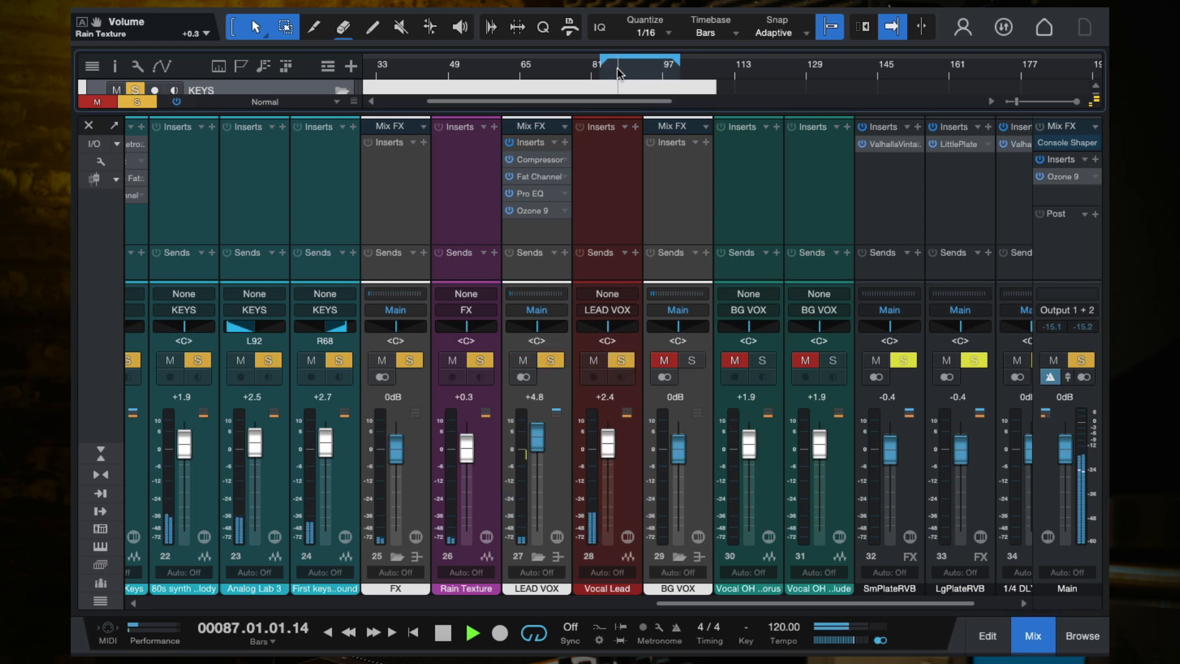
pyautogui.click(538, 429)
pyautogui.moveTo(539, 425); pyautogui.dragTo(539, 423)
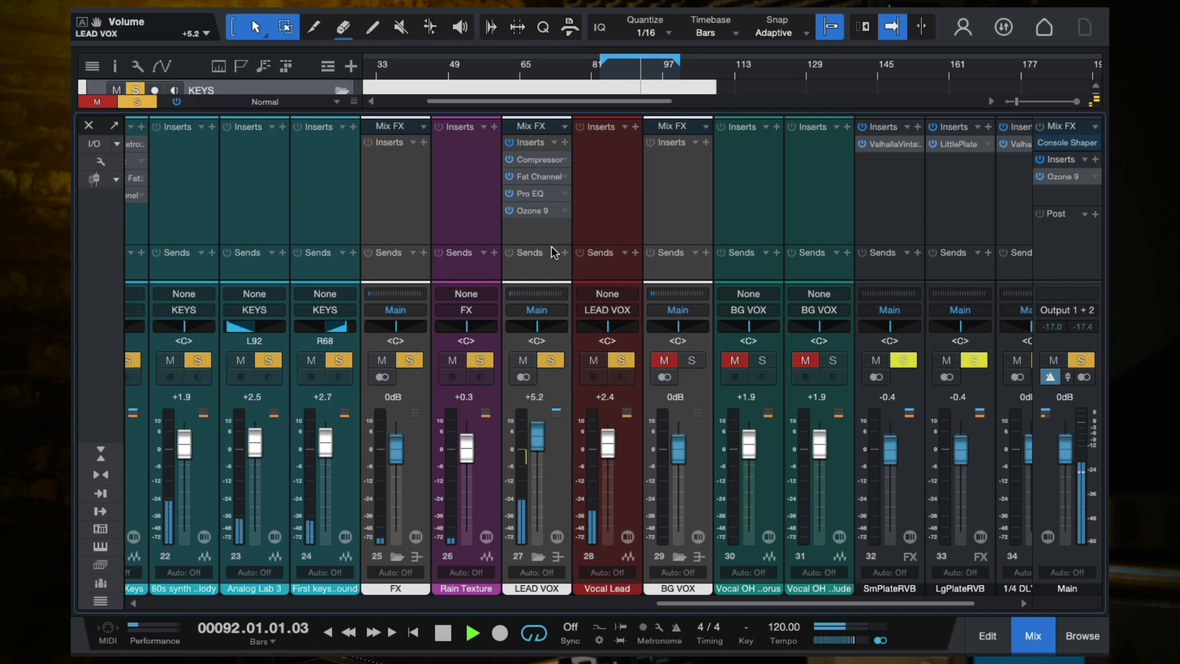
# - Check the Fat Channel compressor on LEAD VOX during playback, close it, and restart playback from inside the loop
pyautogui.click(539, 179)
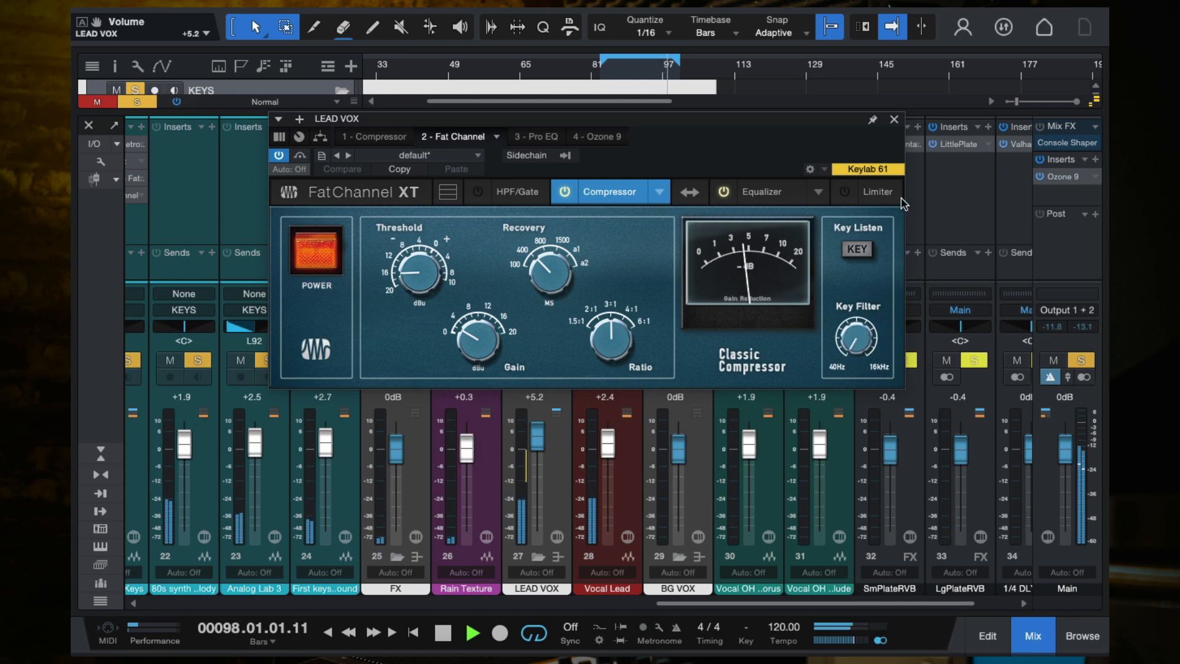
pyautogui.click(894, 119)
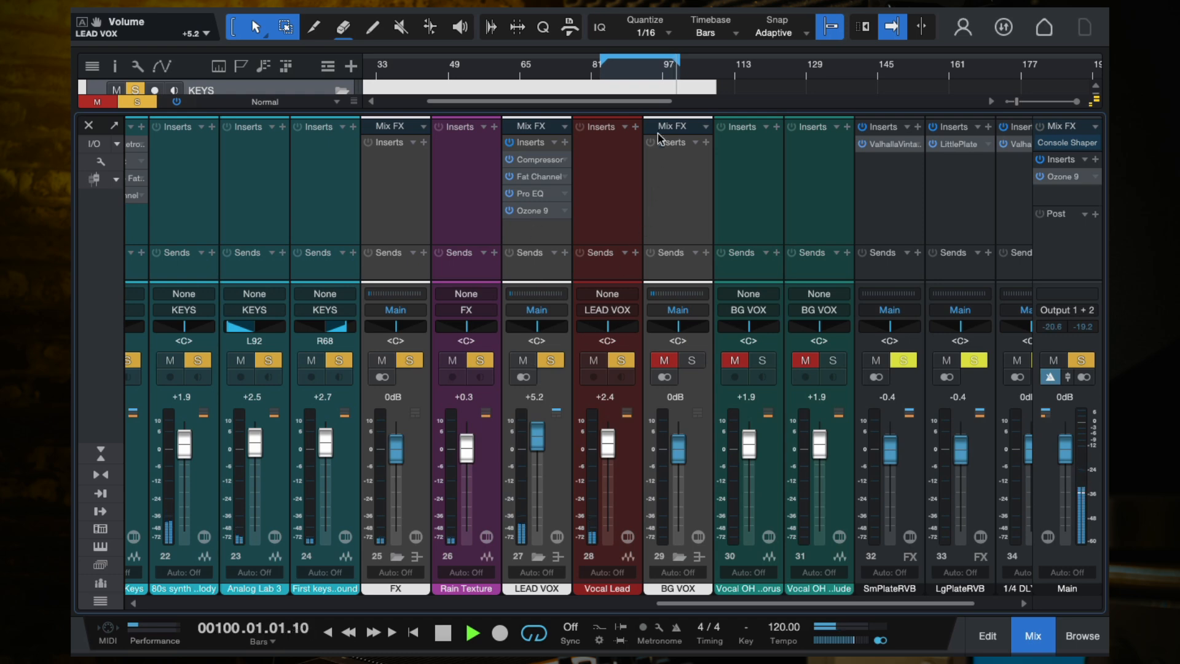
pyautogui.click(622, 70)
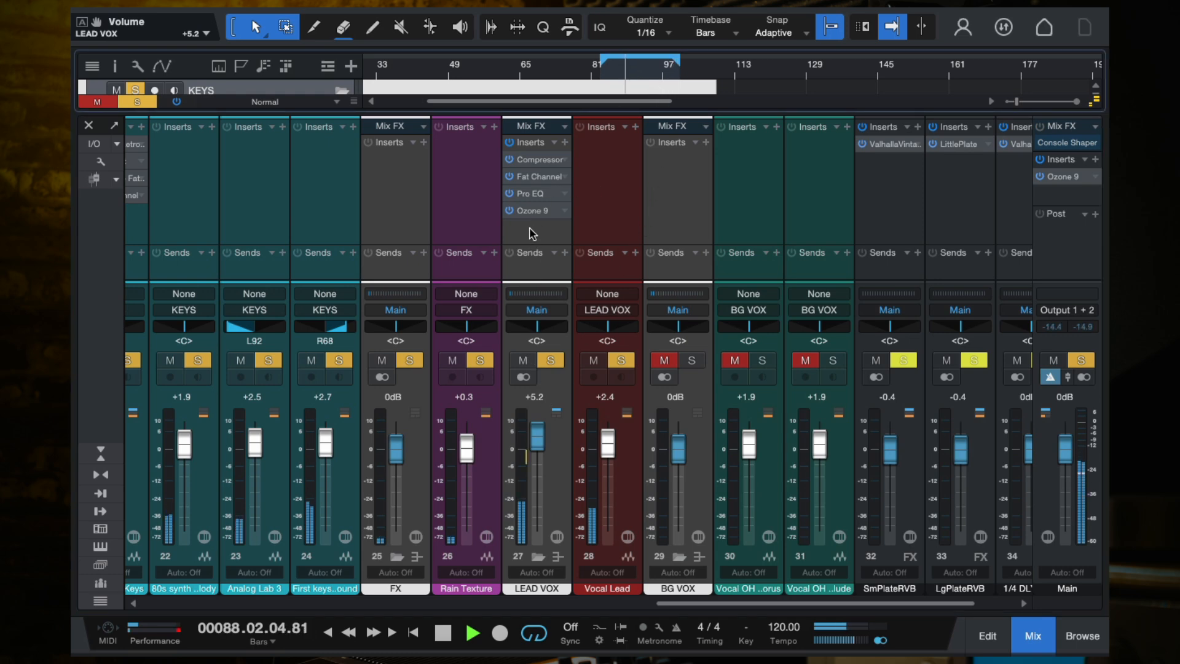
# - Unmute and solo the BG VOX bus, select the Vocal OH interlude channel, stop playback, and save the song
pyautogui.click(664, 360)
pyautogui.click(691, 359)
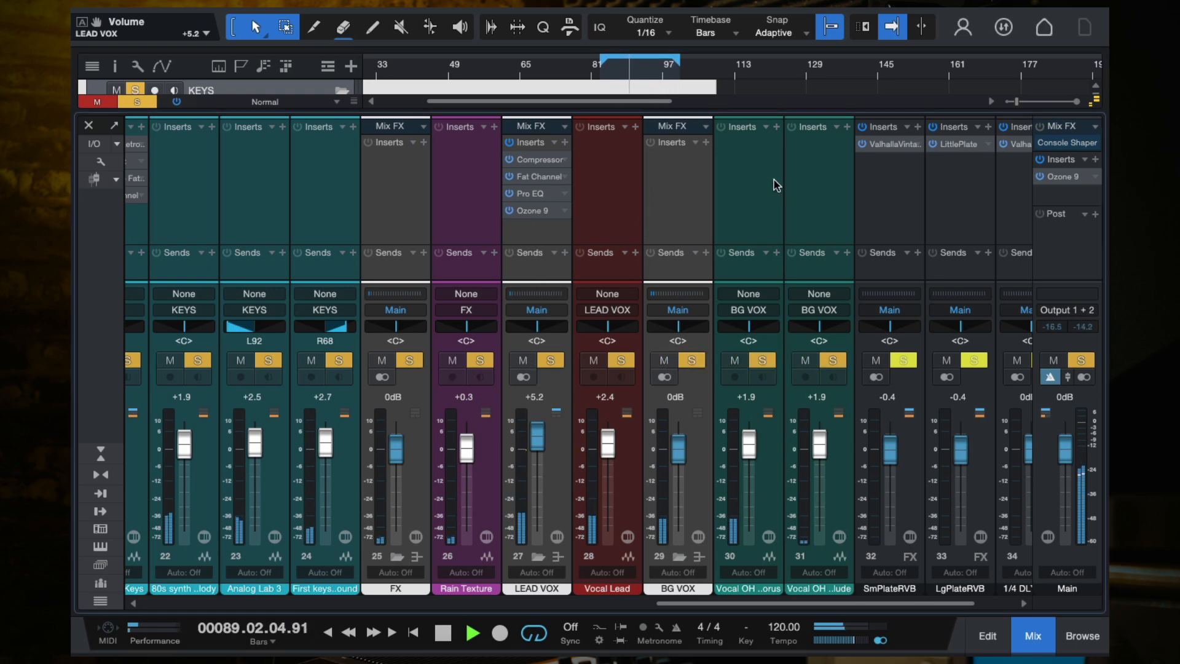
pyautogui.hscroll(2, 777, 185)
pyautogui.click(712, 192)
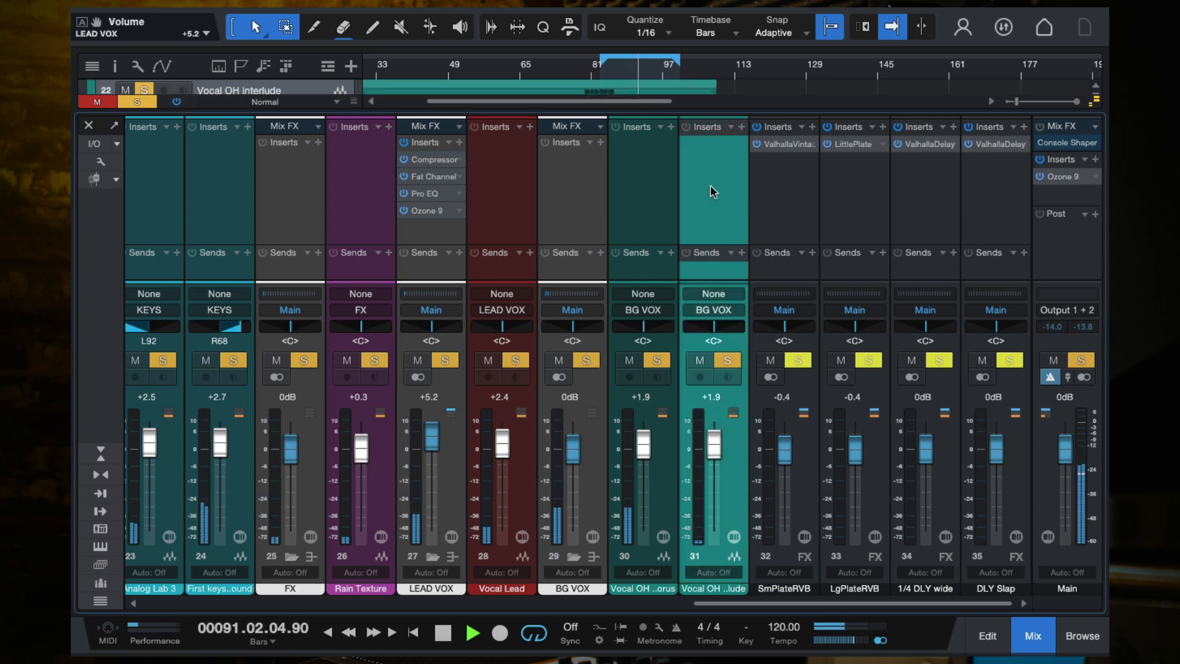
pyautogui.press('space')
pyautogui.hotkey('ctrl', 's')
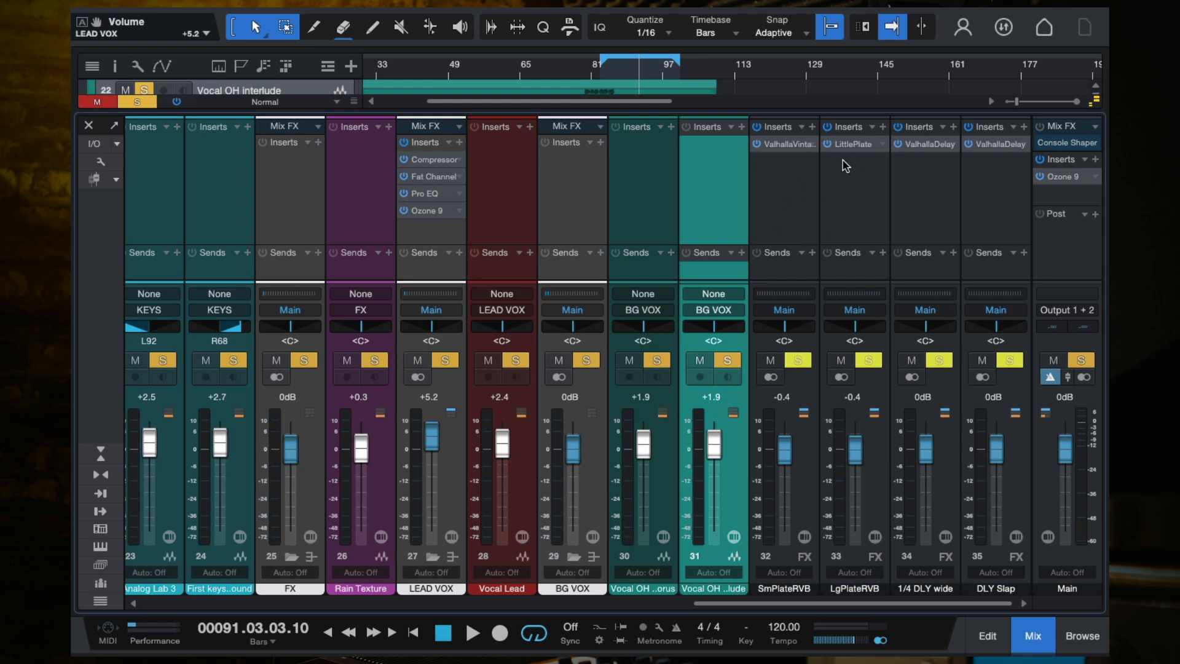
# - With the Vocal OH final chorus channel selected and the song playing, clear the remaining channel solos and the BG VOX mute
pyautogui.moveTo(849, 146); pyautogui.dragTo(870, 175)
pyautogui.click(648, 172)
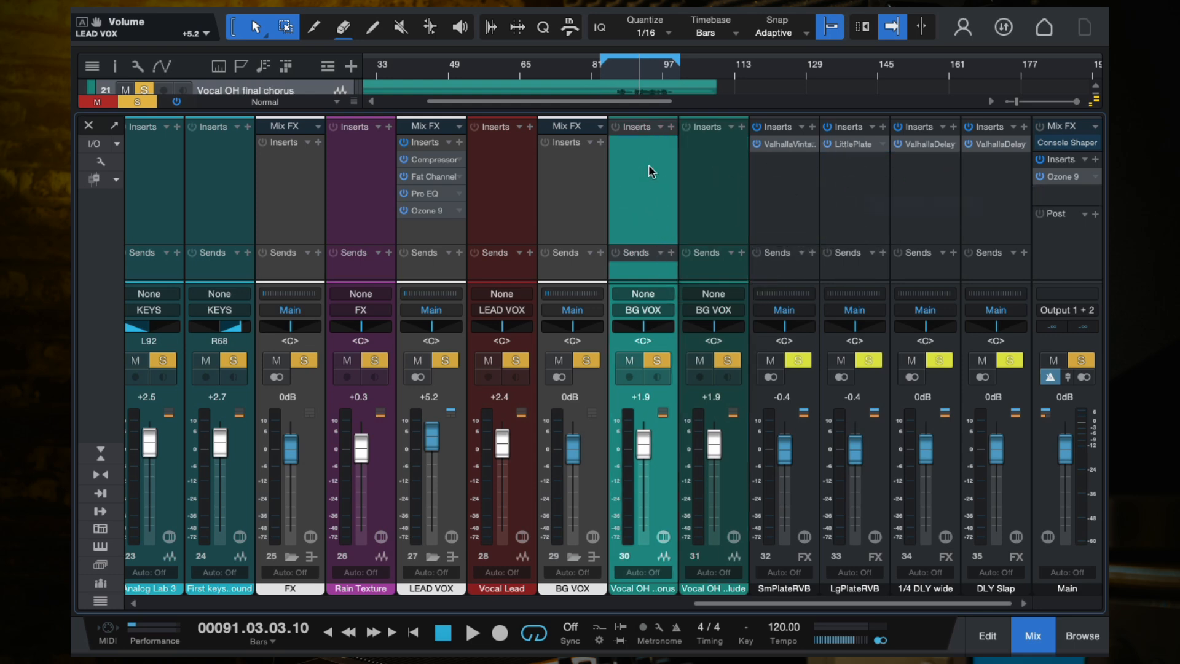
pyautogui.press('space')
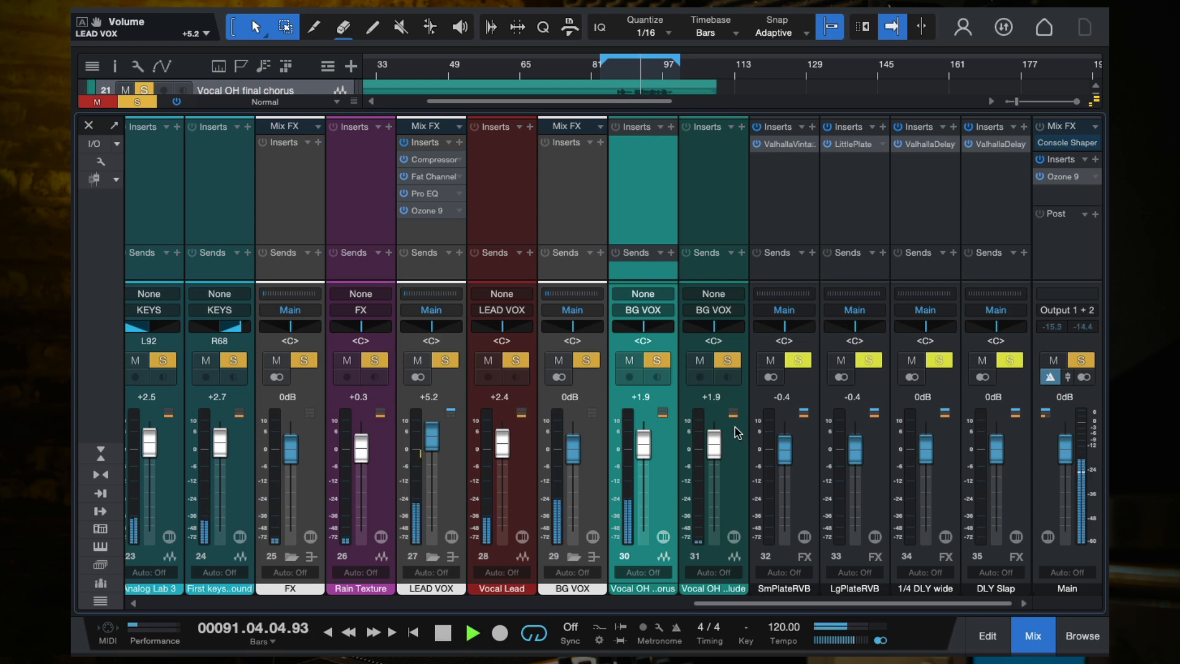
pyautogui.click(136, 102)
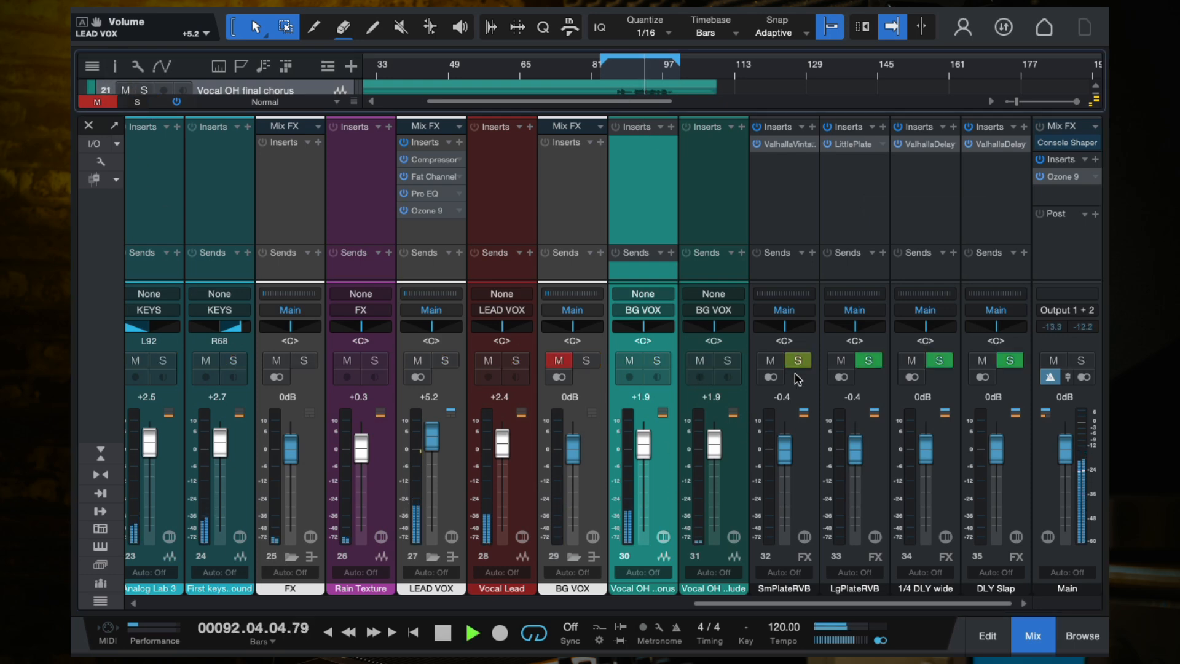
pyautogui.click(659, 357)
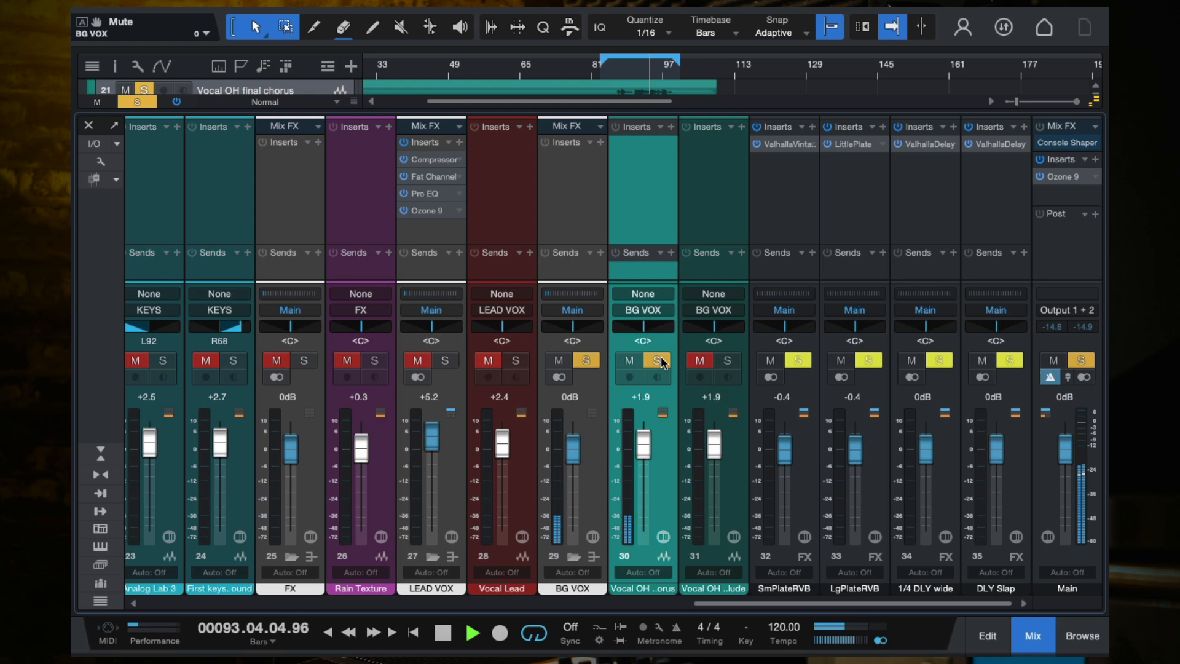
pyautogui.click(660, 357)
# - Copy the LittlePlate reverb onto Vocal OH final chorus, set its decay to 2.74 seconds, and adjust its mix and low cut
pyautogui.moveTo(854, 144); pyautogui.dragTo(636, 148)
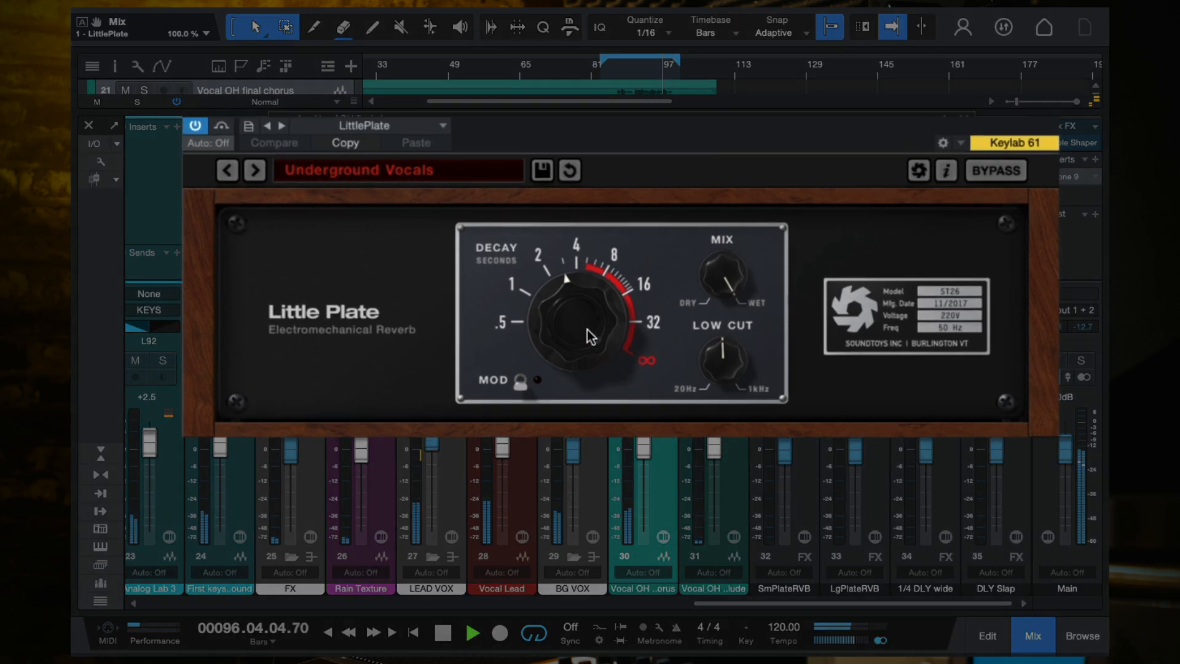
pyautogui.moveTo(594, 319); pyautogui.dragTo(592, 309)
pyautogui.moveTo(703, 372); pyautogui.dragTo(713, 311)
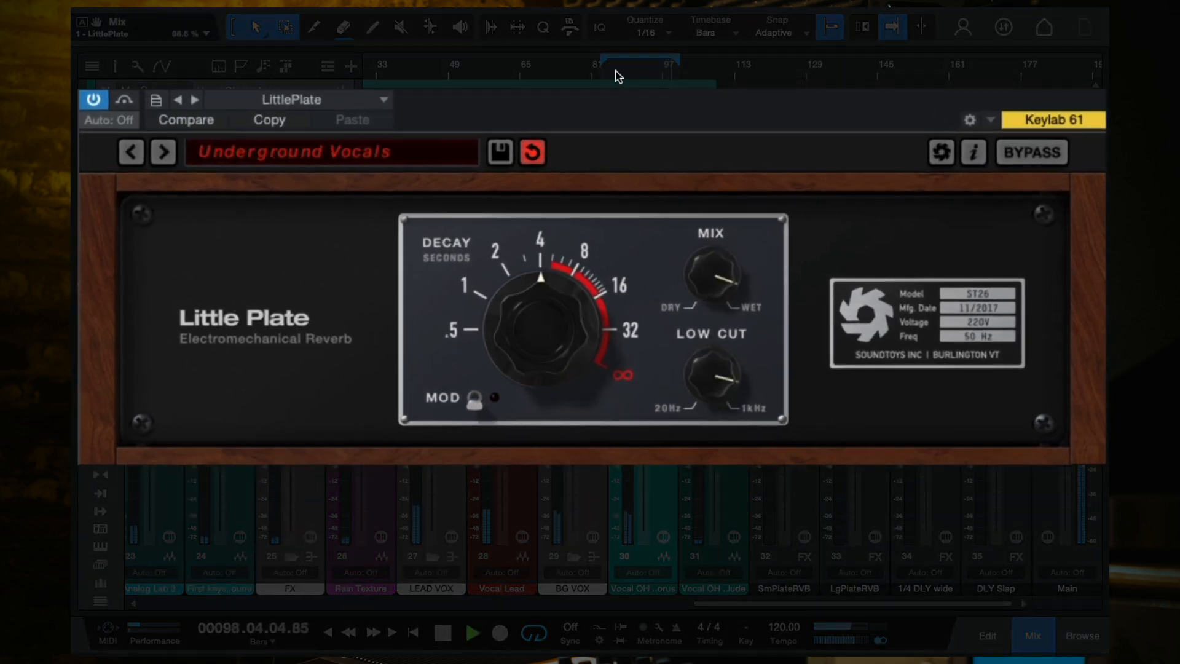
pyautogui.moveTo(718, 284); pyautogui.dragTo(711, 281)
pyautogui.moveTo(542, 334); pyautogui.dragTo(544, 345)
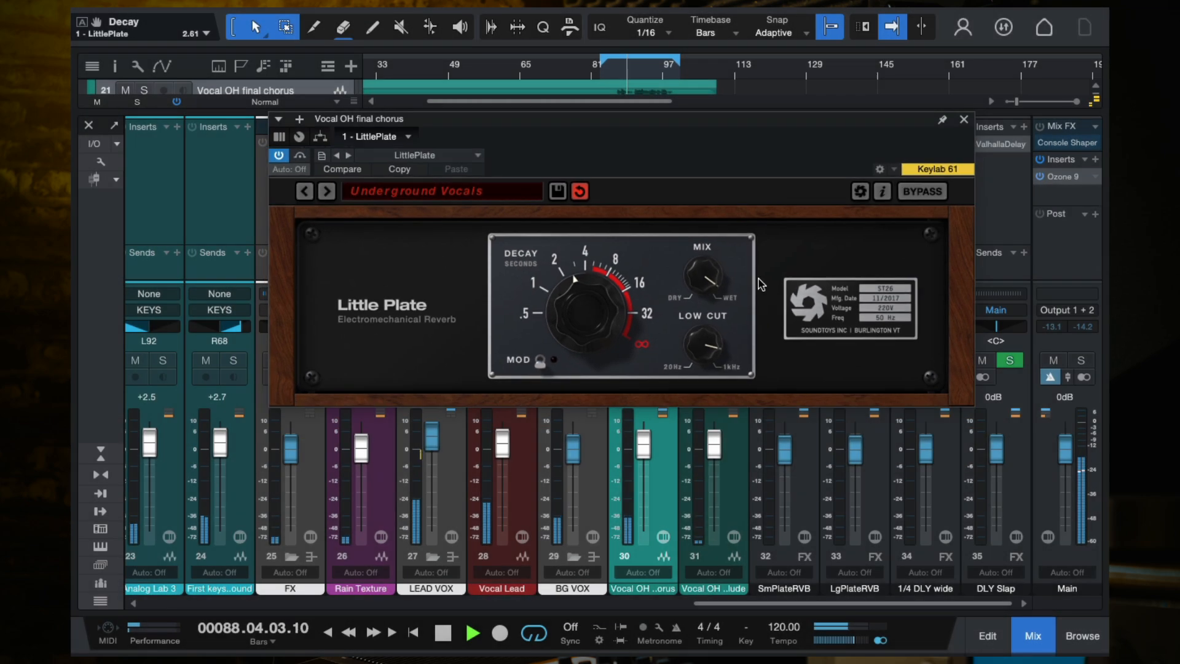
pyautogui.click(963, 119)
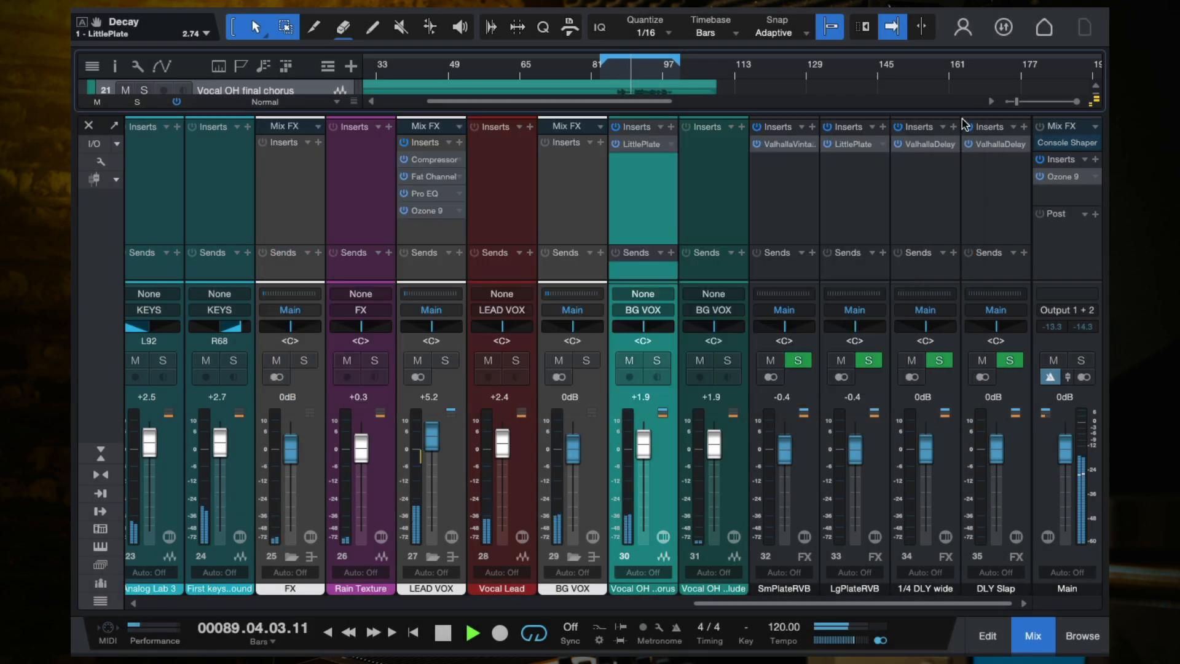
# - Raise the Vocal OH final chorus fader to +3.2 dB during playback and stop
pyautogui.moveTo(644, 445); pyautogui.dragTo(647, 434)
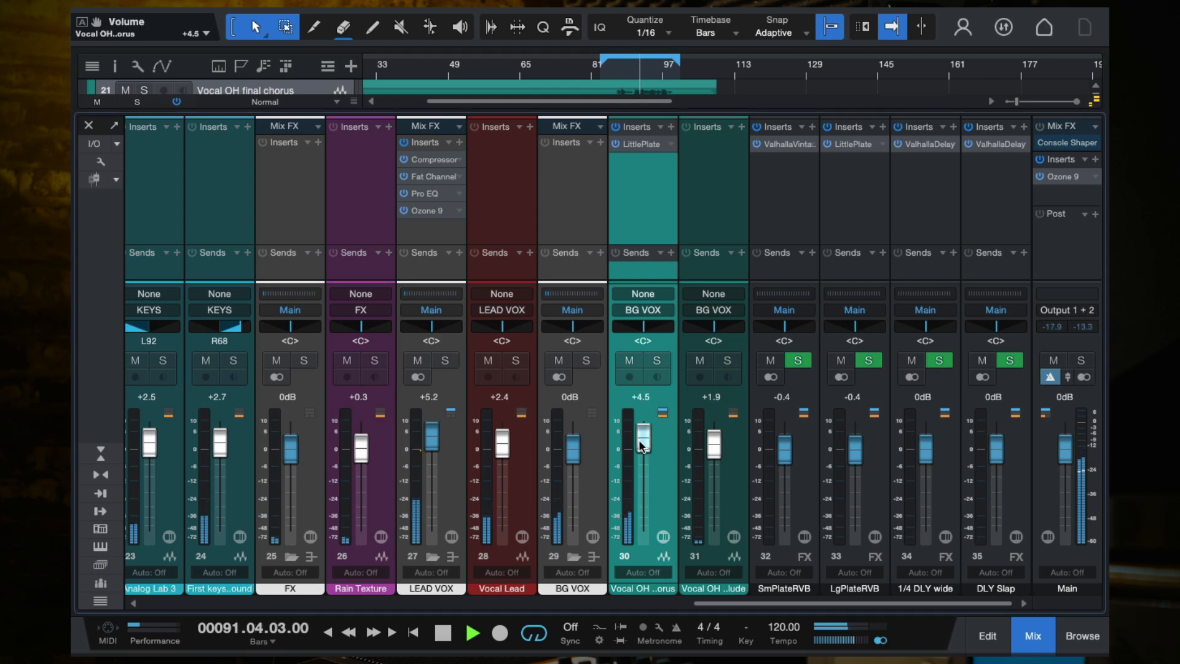
pyautogui.moveTo(639, 440); pyautogui.dragTo(640, 443)
pyautogui.press('space')
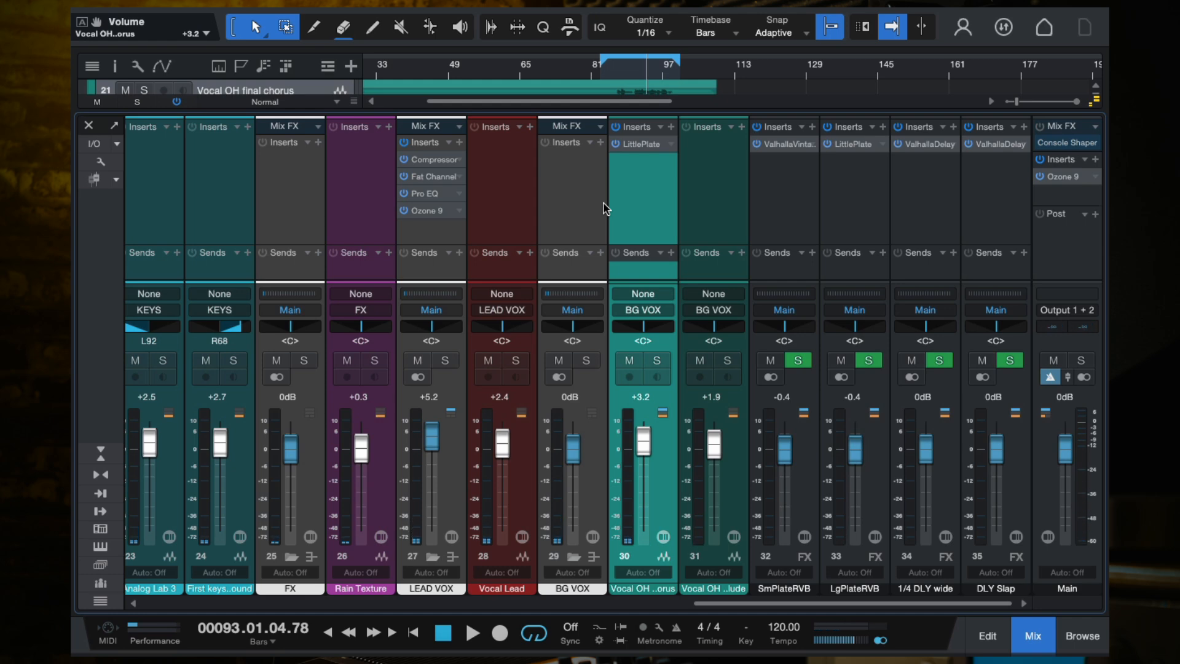
# - Play from near the start of the loop and raise the Vocal OH interlude fader to +3.2 dB
pyautogui.click(709, 187)
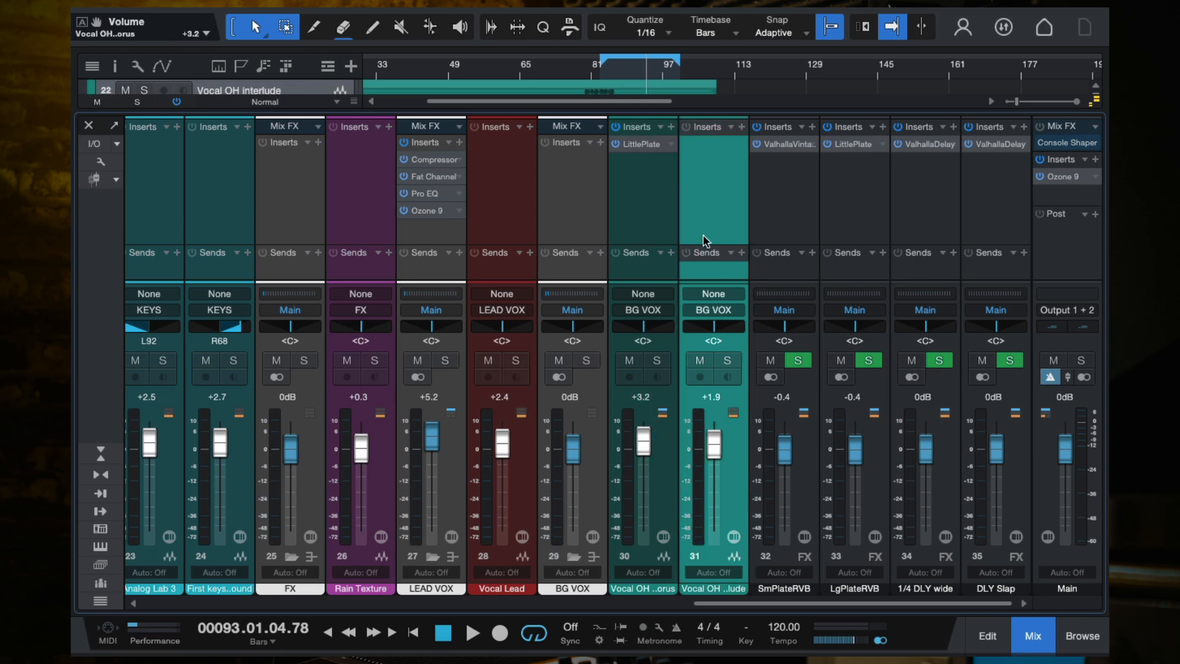
pyautogui.click(607, 67)
pyautogui.press('space')
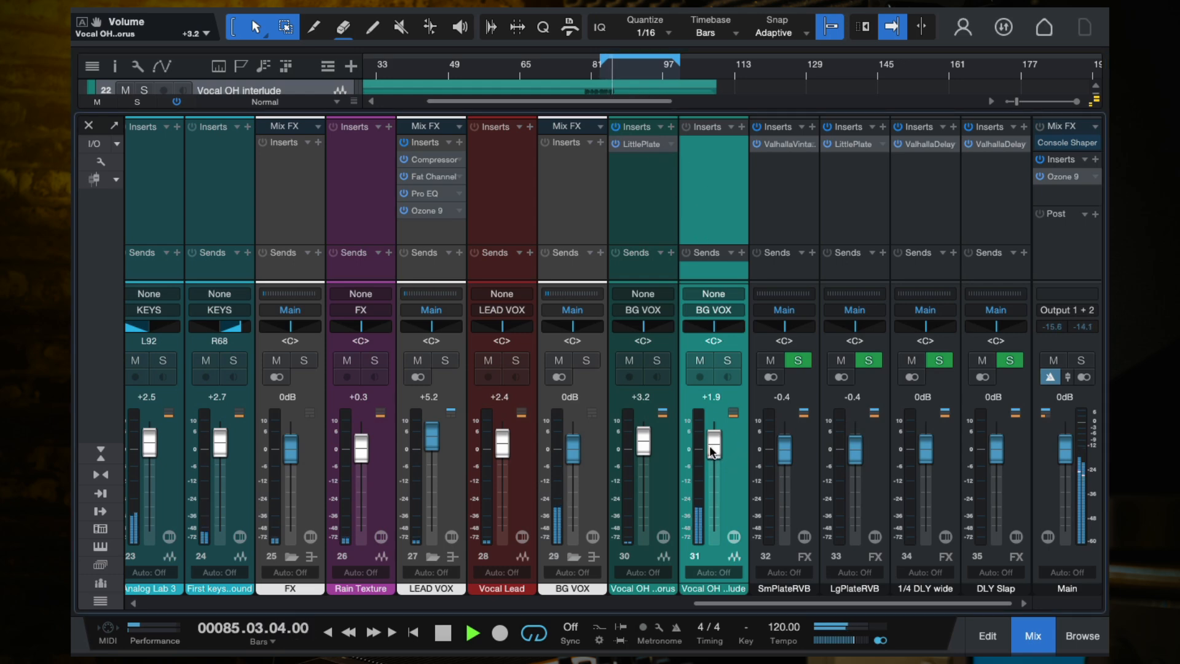
pyautogui.moveTo(710, 445); pyautogui.dragTo(709, 441)
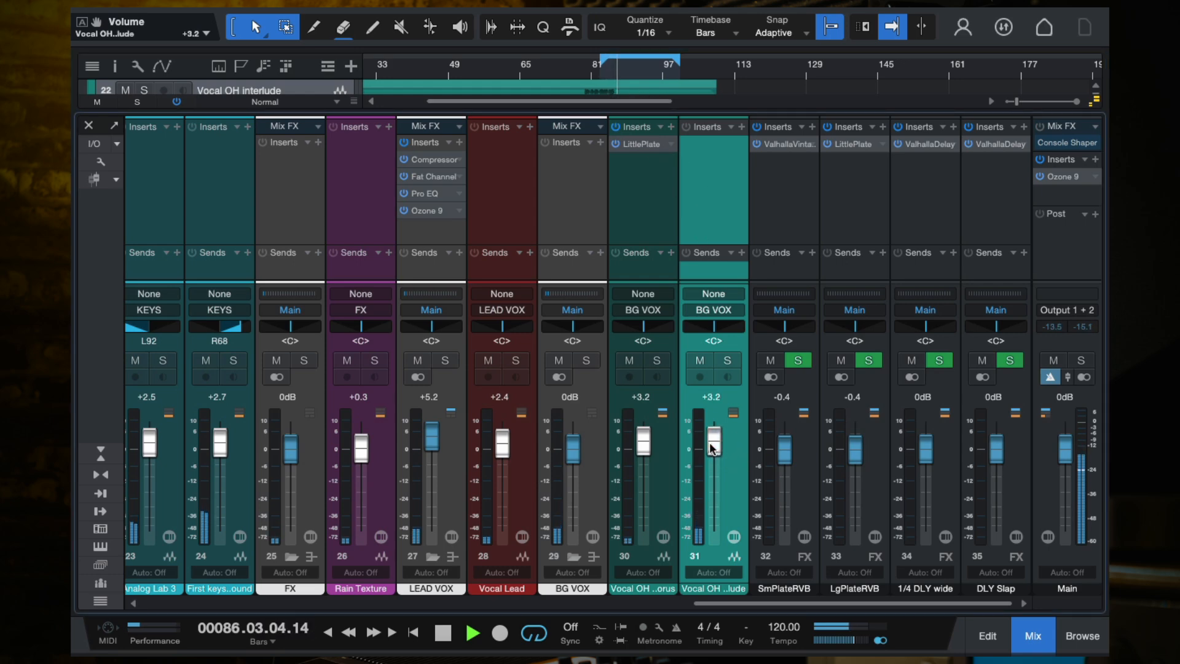
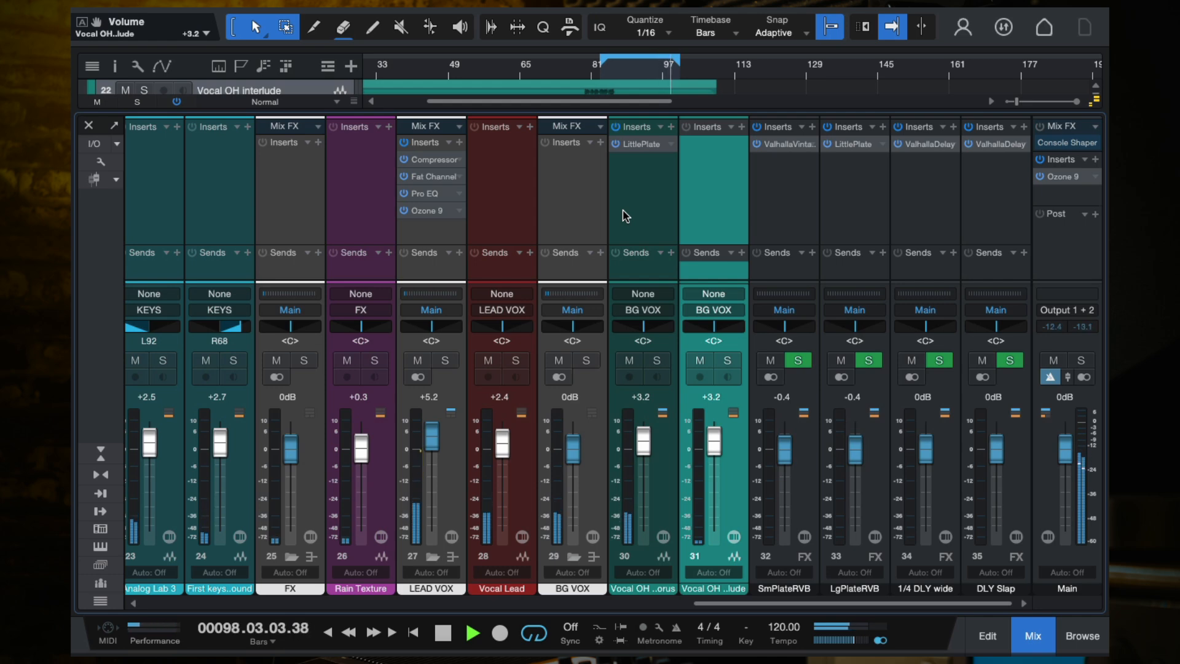
pyautogui.press('space')
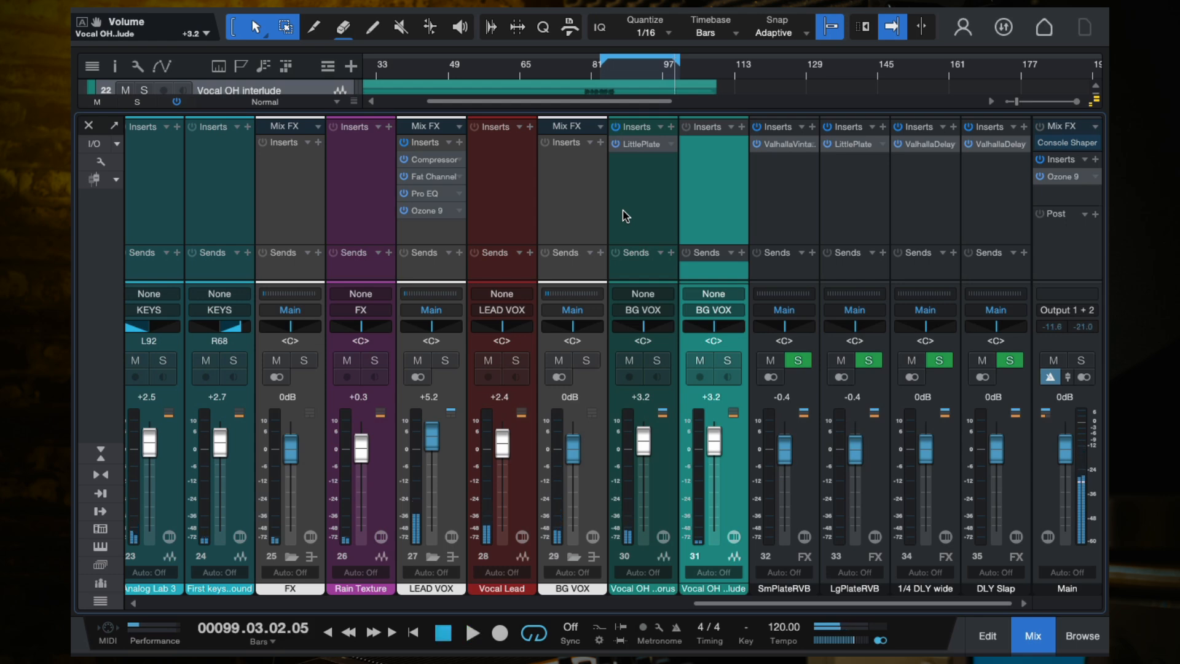
# - Return to the arrangement, place the playhead at bar 86, and review the tracks from drums to background vocals
pyautogui.press('F3')
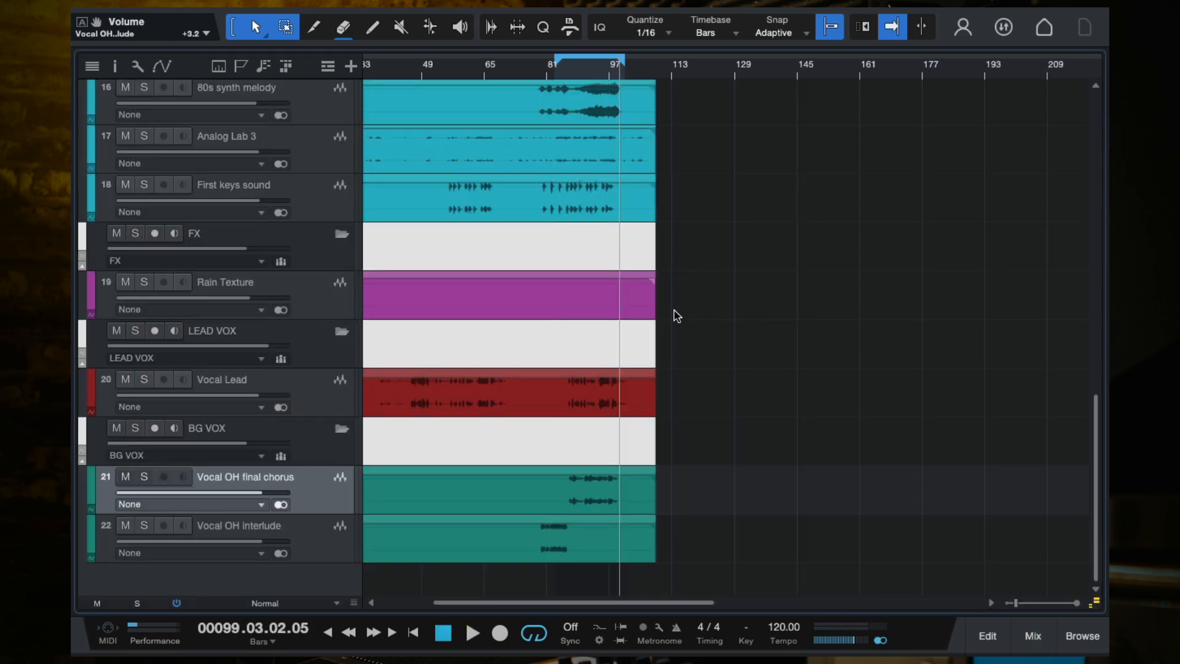
pyautogui.click(566, 70)
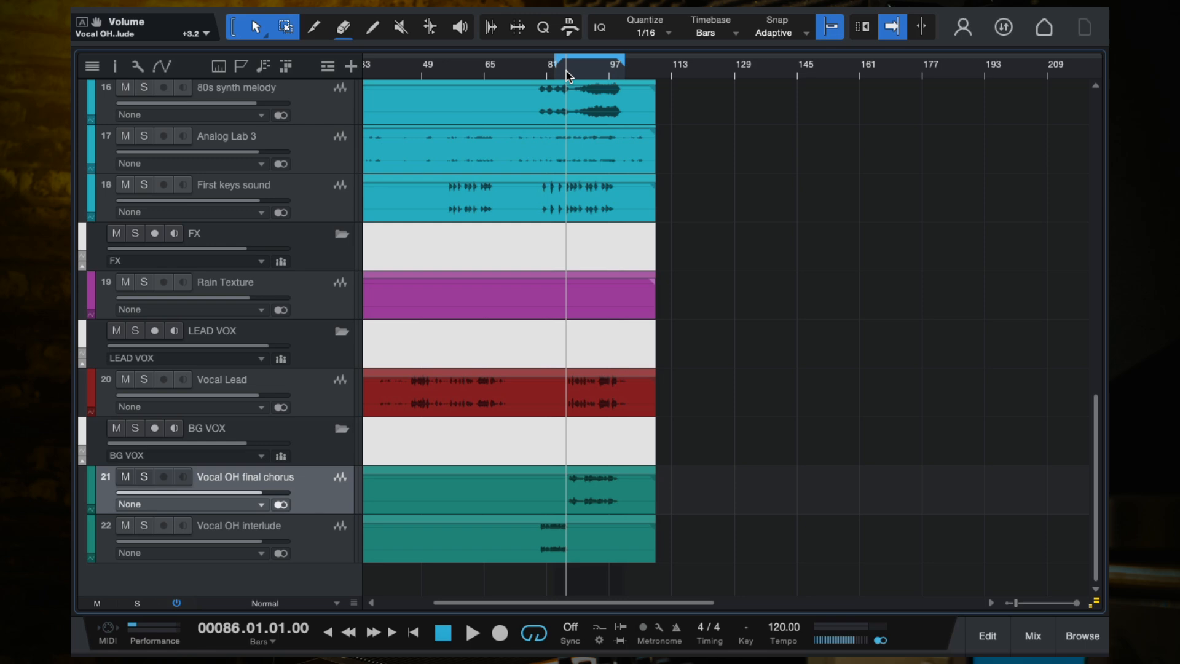
pyautogui.scroll(15, 607, 198)
pyautogui.scroll(-3, 607, 198)
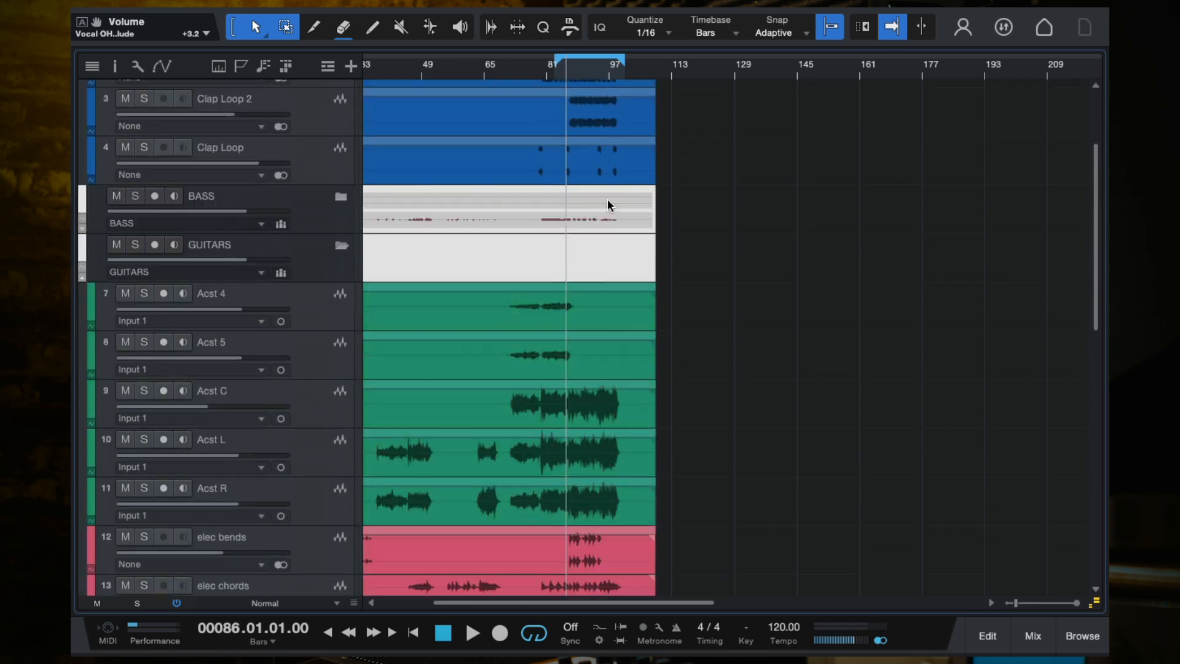
pyautogui.scroll(-10, 607, 204)
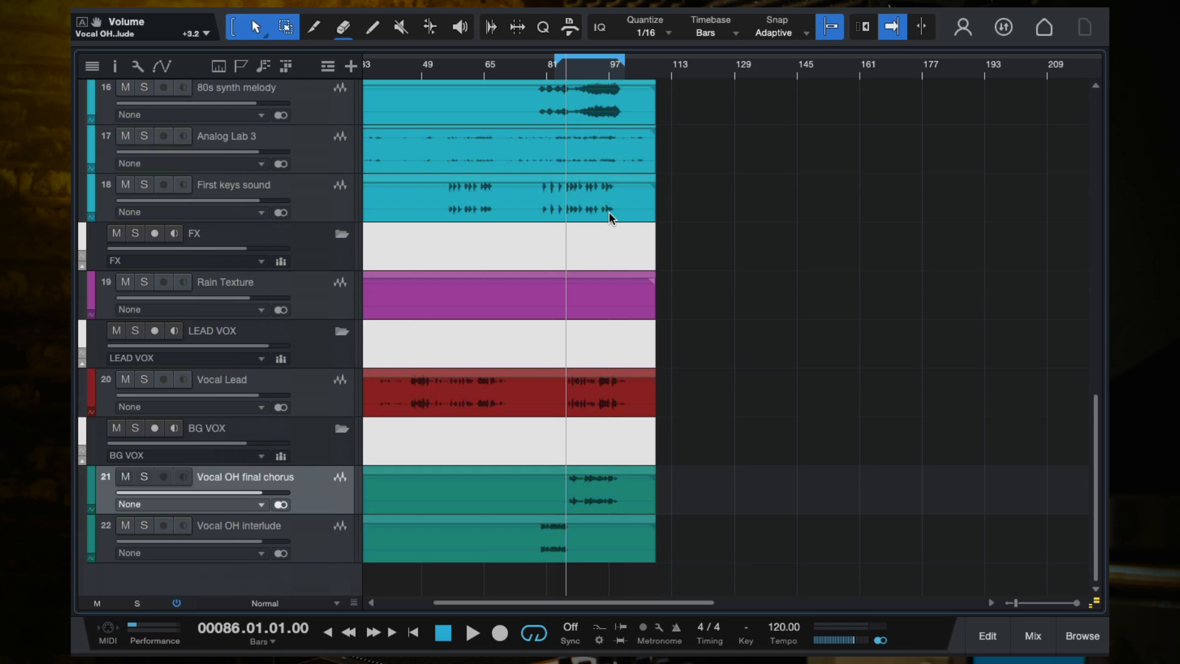
pyautogui.scroll(15, 609, 217)
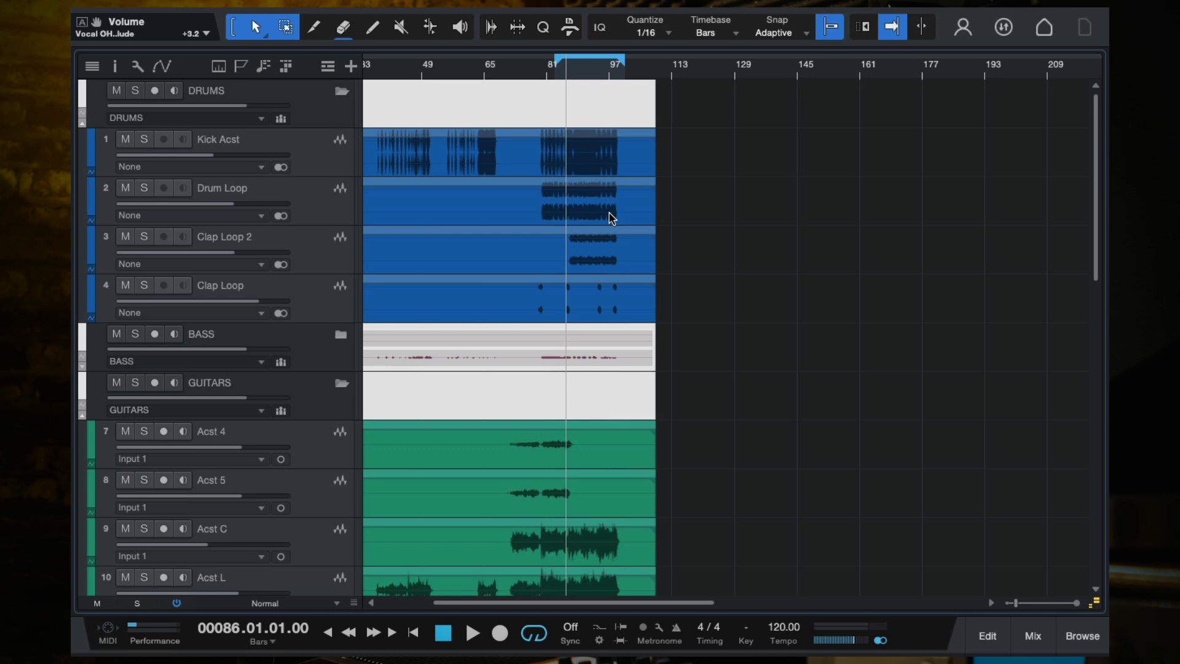
pyautogui.scroll(-5, 746, 278)
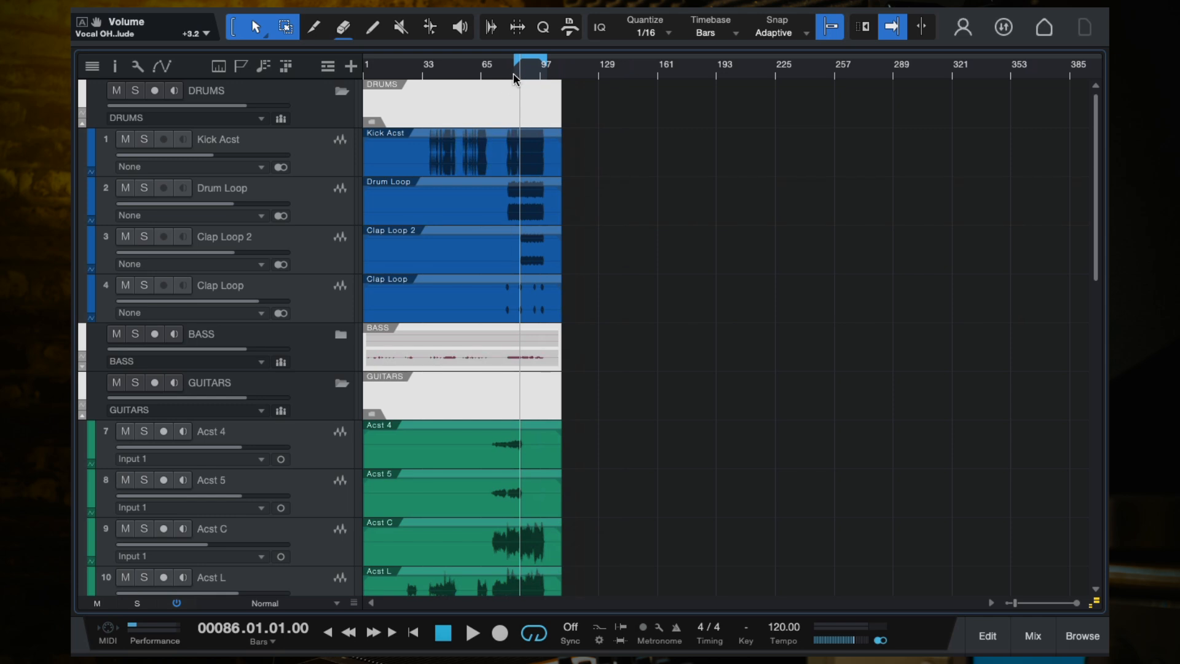
# - Play briefly from bar 86, reopen the mixer, and bypass Ozone 9 on the Main output
pyautogui.press('space')
pyautogui.click(1042, 645)
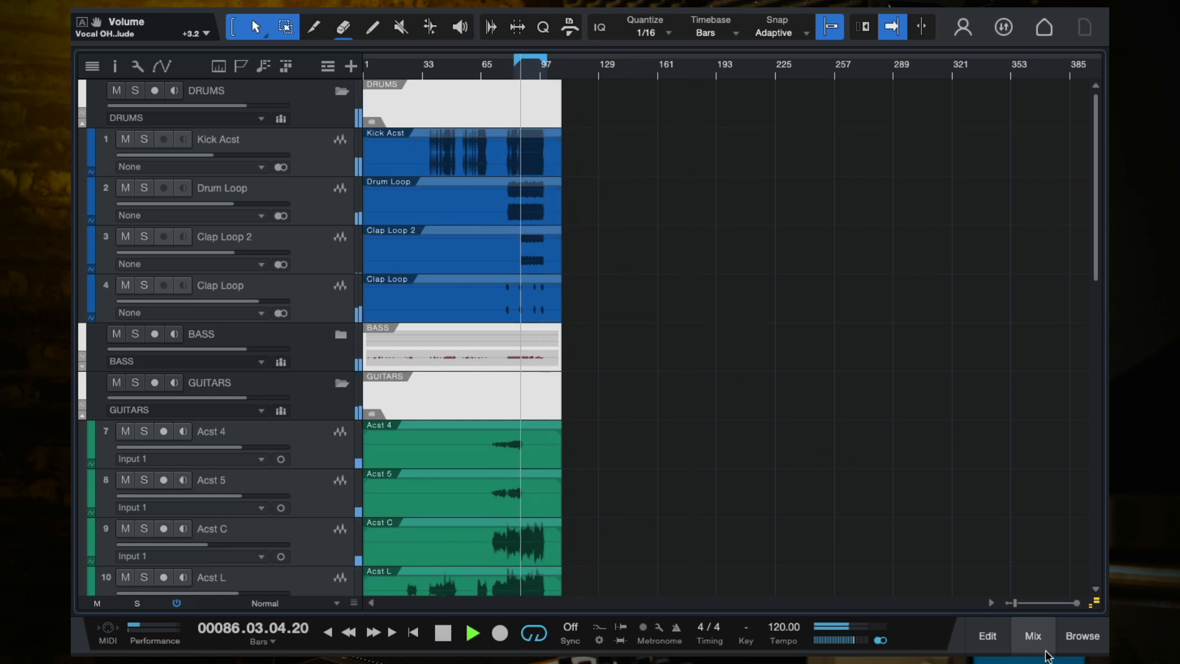
pyautogui.press('F3')
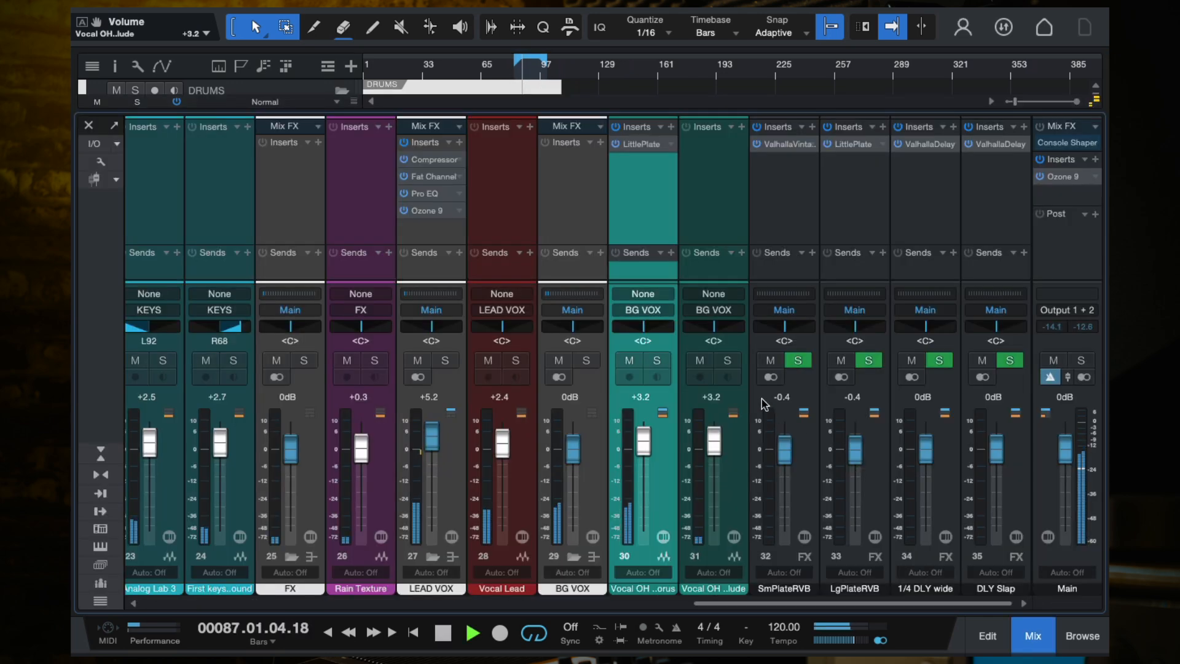
pyautogui.press('space')
pyautogui.click(1040, 177)
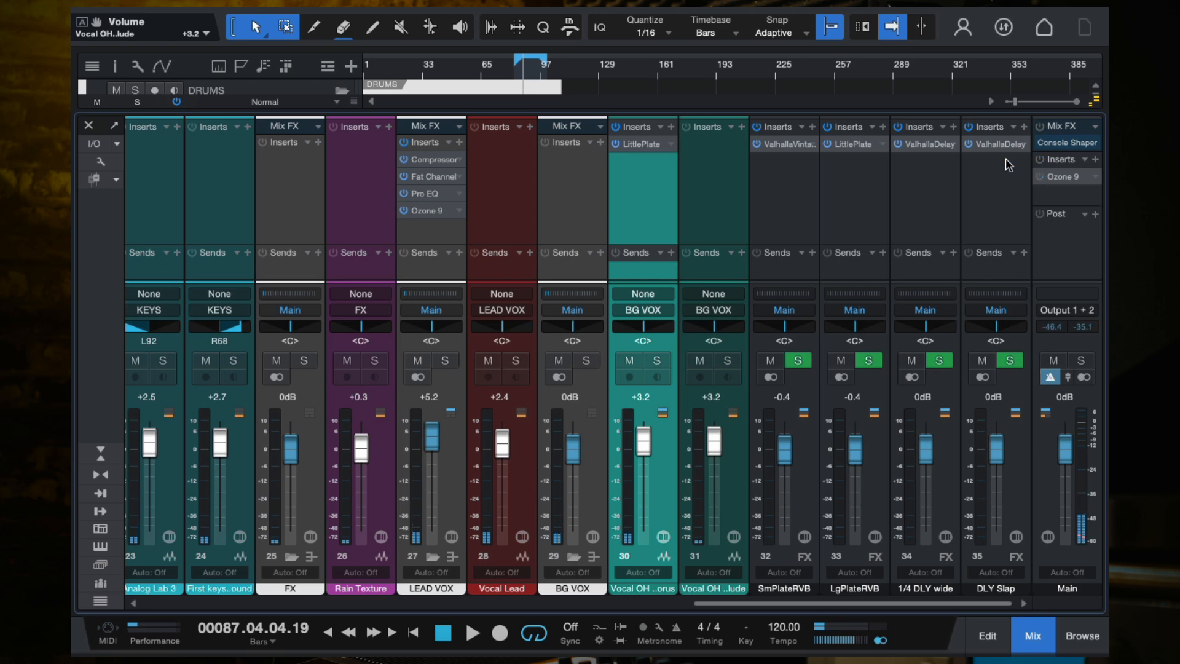
# - Toggle the LEAD VOX inserts off and back on, and bypass the inserts on the ELECS and KEYS buses
pyautogui.click(404, 142)
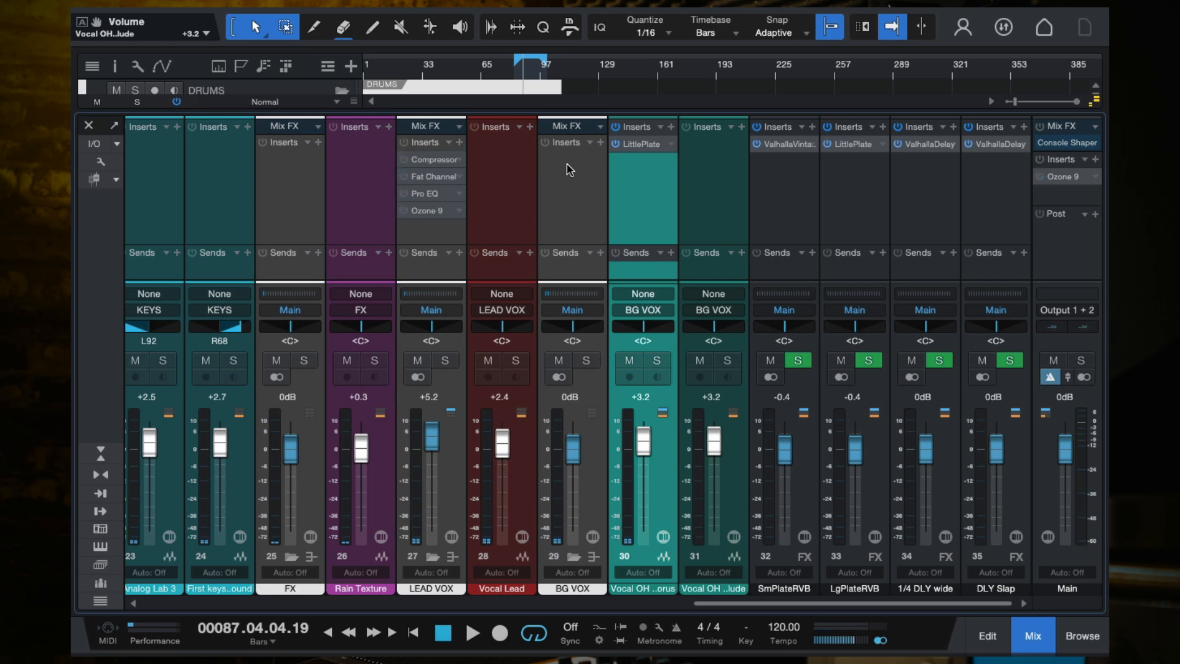
pyautogui.click(404, 142)
pyautogui.hscroll(-5, 340, 199)
pyautogui.hscroll(-2, 340, 199)
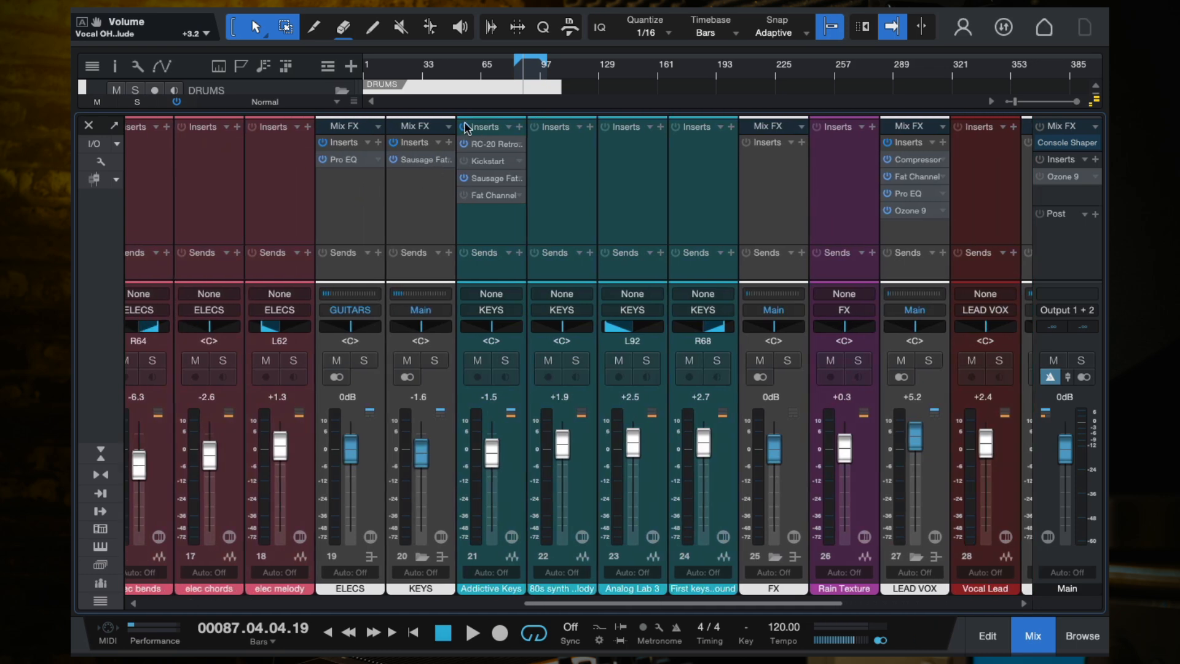
pyautogui.click(322, 142)
pyautogui.click(393, 143)
# - Bypass the insert effects on the ACST and DRUMS buses
pyautogui.hscroll(-15, 375, 187)
pyautogui.hscroll(6, 659, 223)
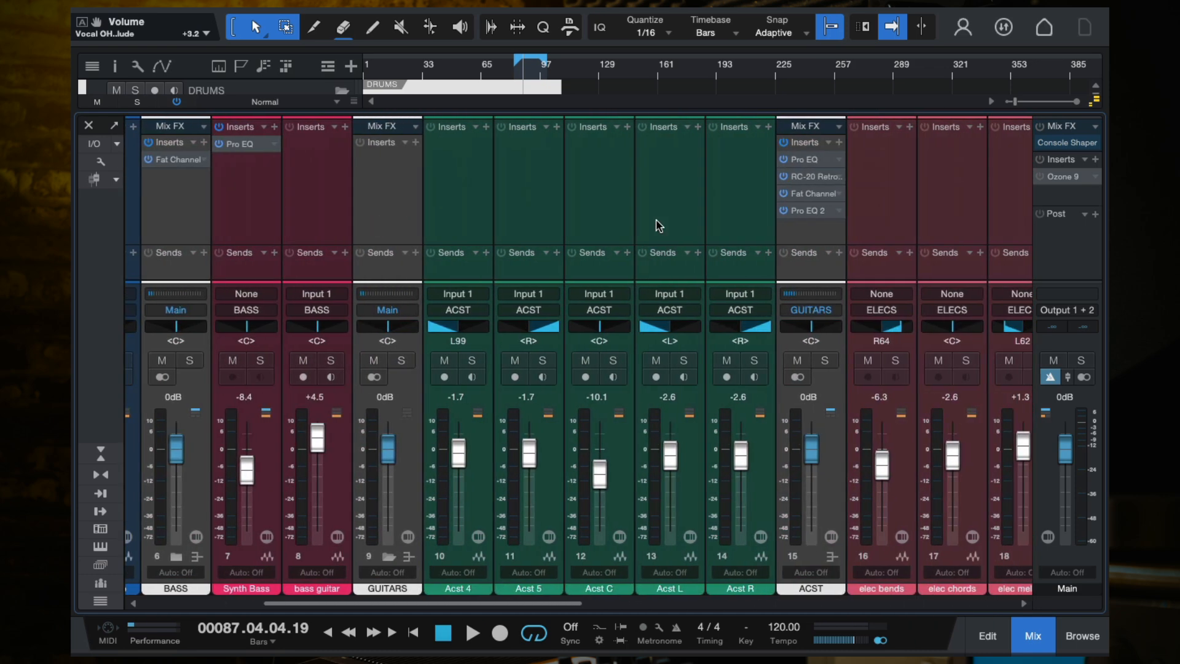
pyautogui.click(686, 142)
pyautogui.hscroll(-3, 560, 171)
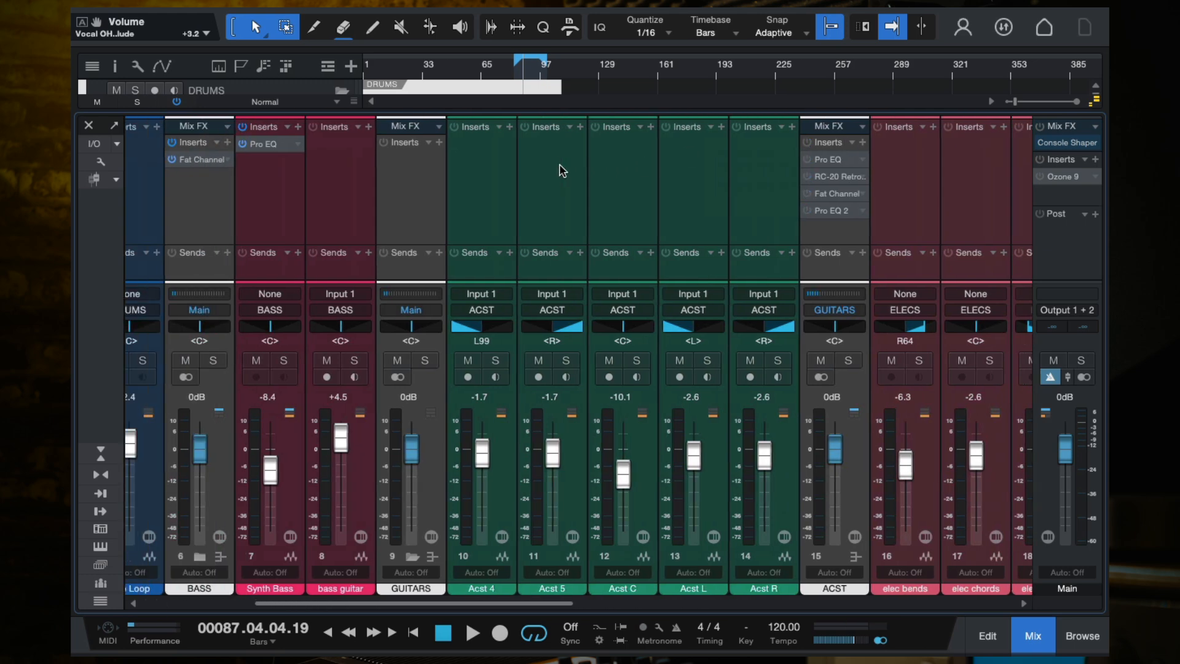
pyautogui.hscroll(2, 560, 170)
pyautogui.hscroll(-5, 282, 197)
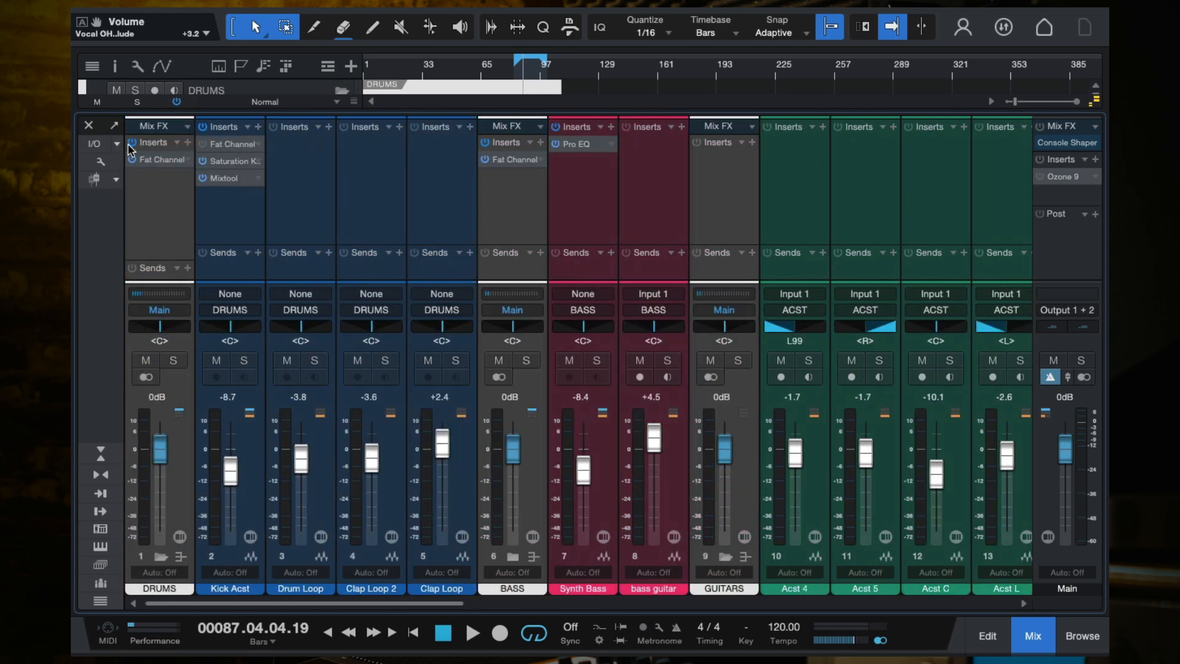
pyautogui.click(131, 143)
# - During playback, toggle the Kick Acst inserts off and back on, with its Fat Channel enabled
pyautogui.press('space')
pyautogui.click(203, 127)
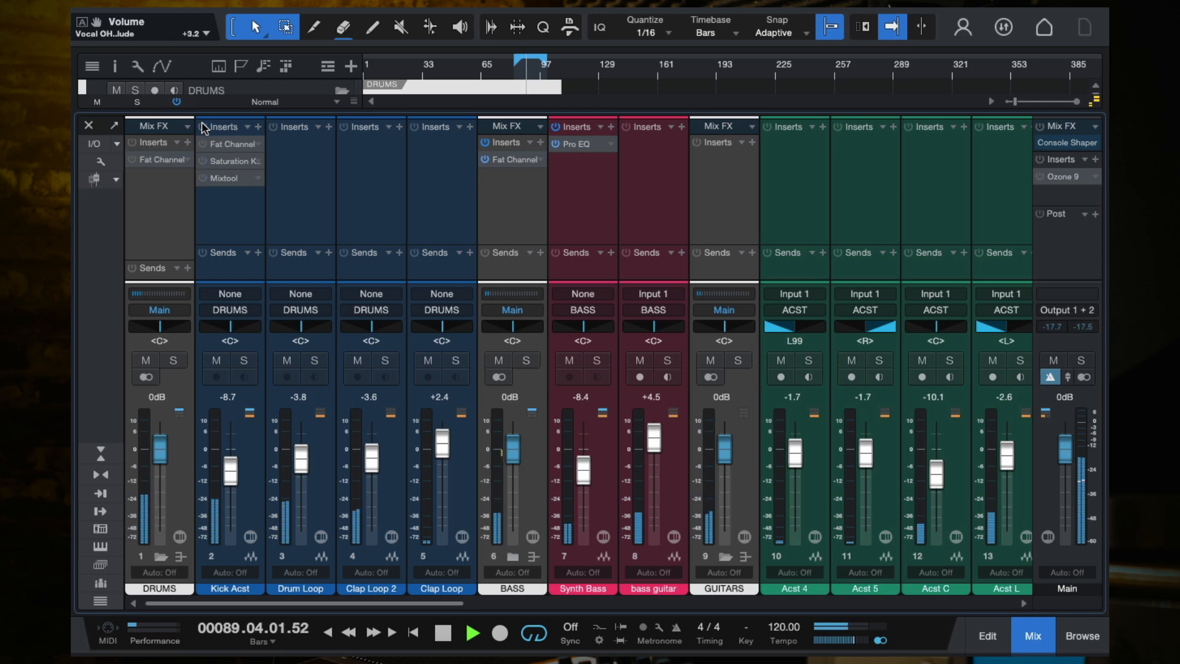
pyautogui.click(203, 127)
pyautogui.click(202, 143)
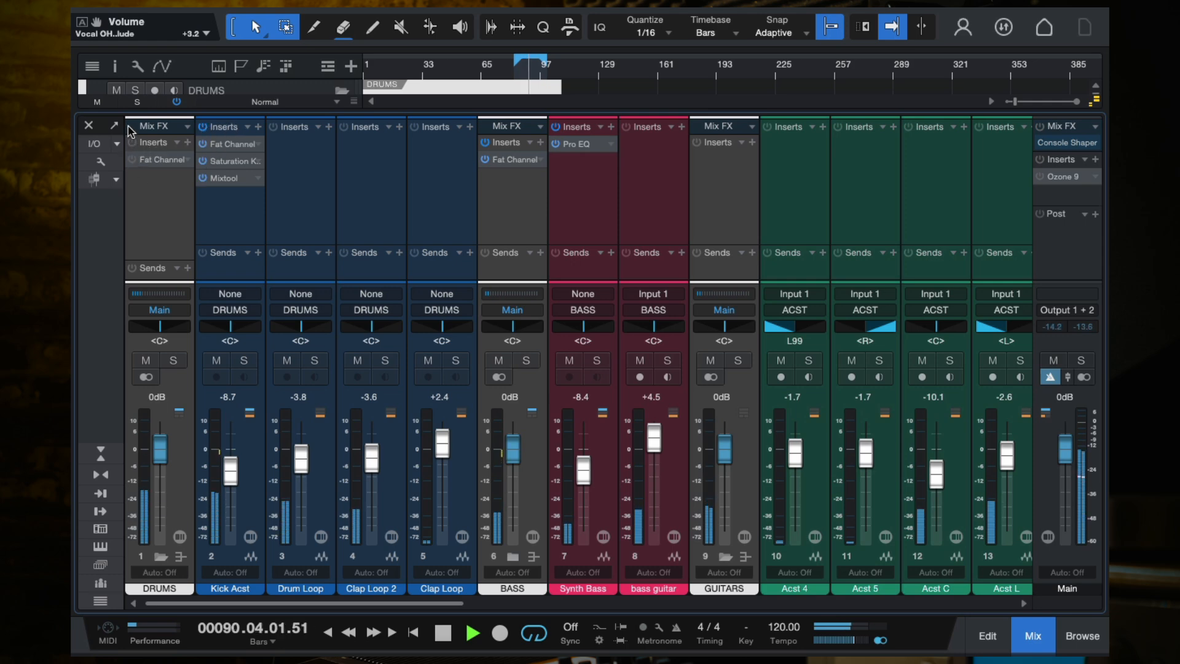
# - Re-enable Ozone 9 on the Main output during playback, listen to the mix, and stop
pyautogui.hscroll(6, 555, 222)
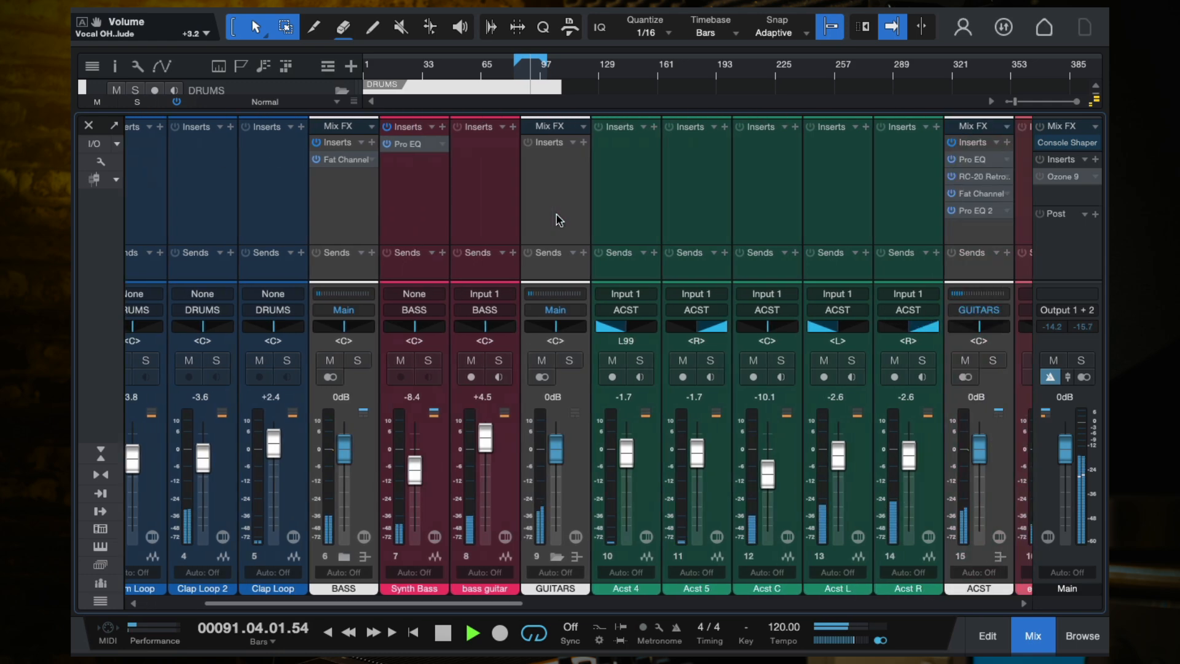
pyautogui.hscroll(6, 558, 219)
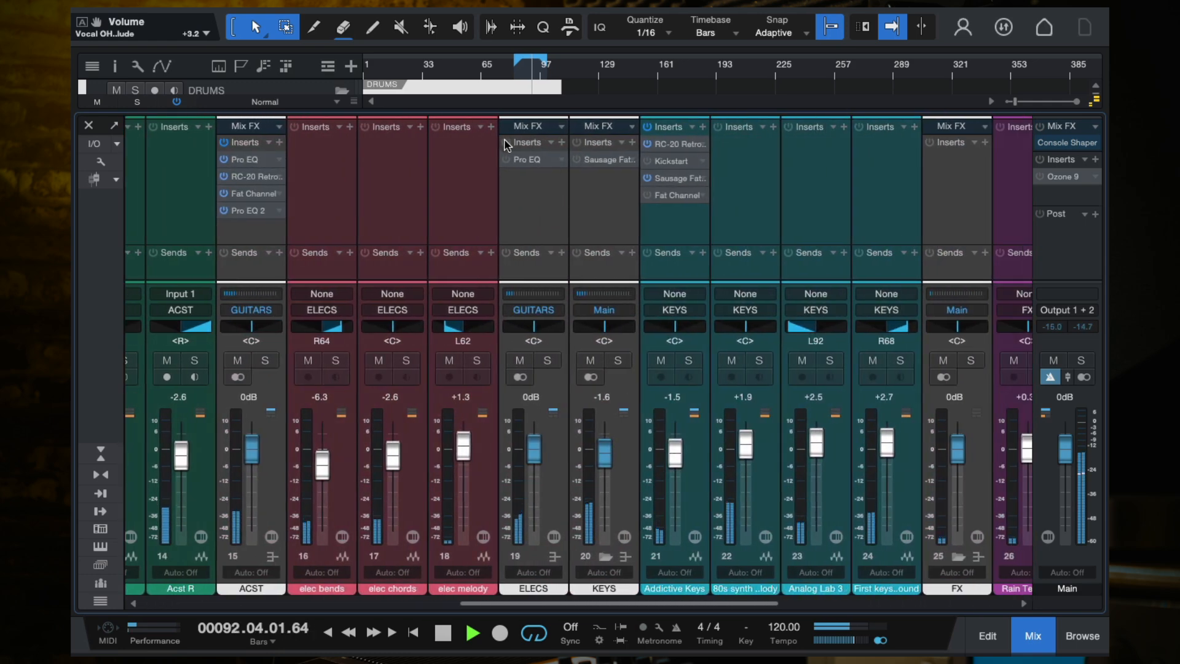
pyautogui.hscroll(1, 718, 225)
pyautogui.hscroll(8, 718, 225)
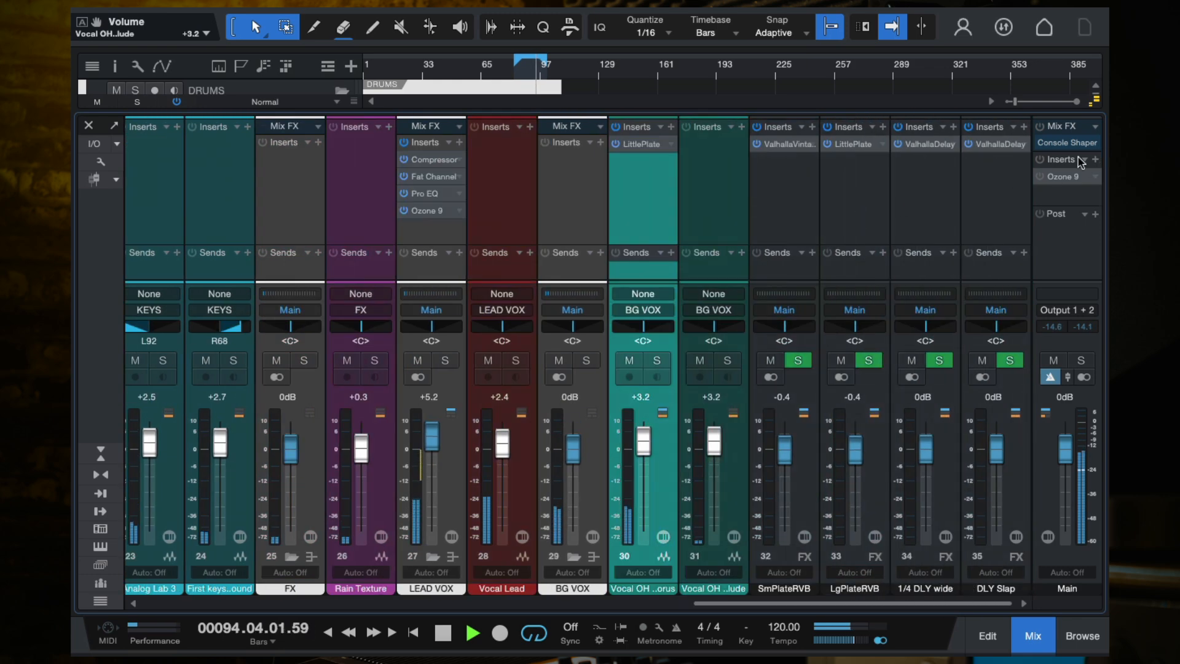
pyautogui.click(1041, 177)
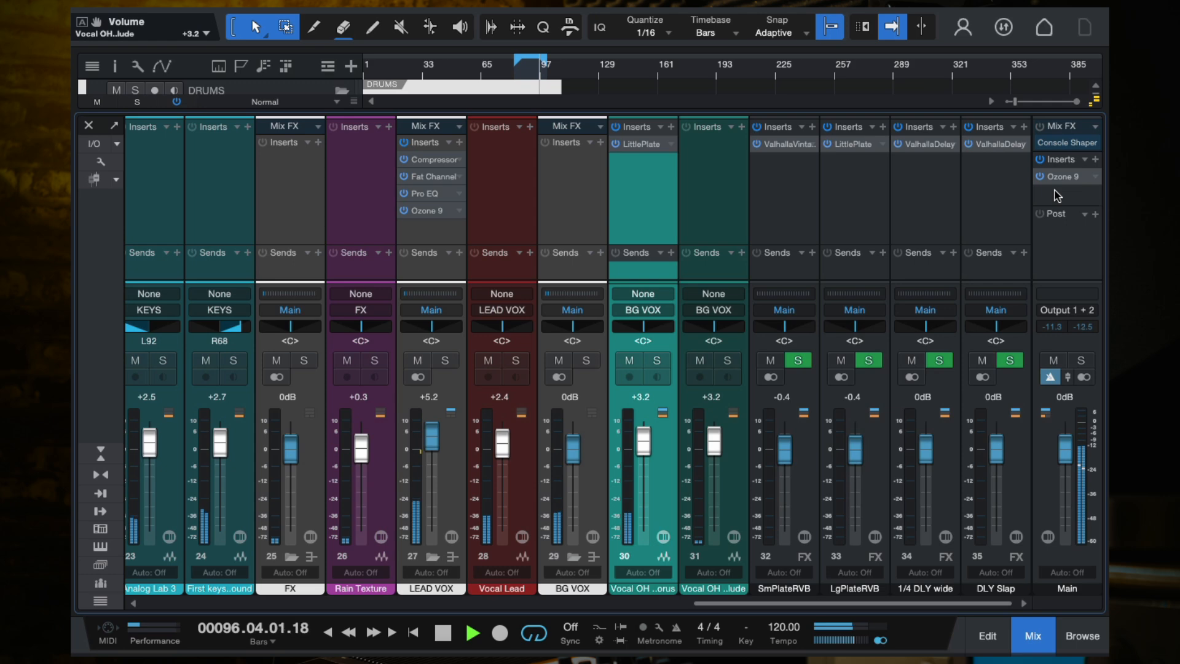
pyautogui.press('space')
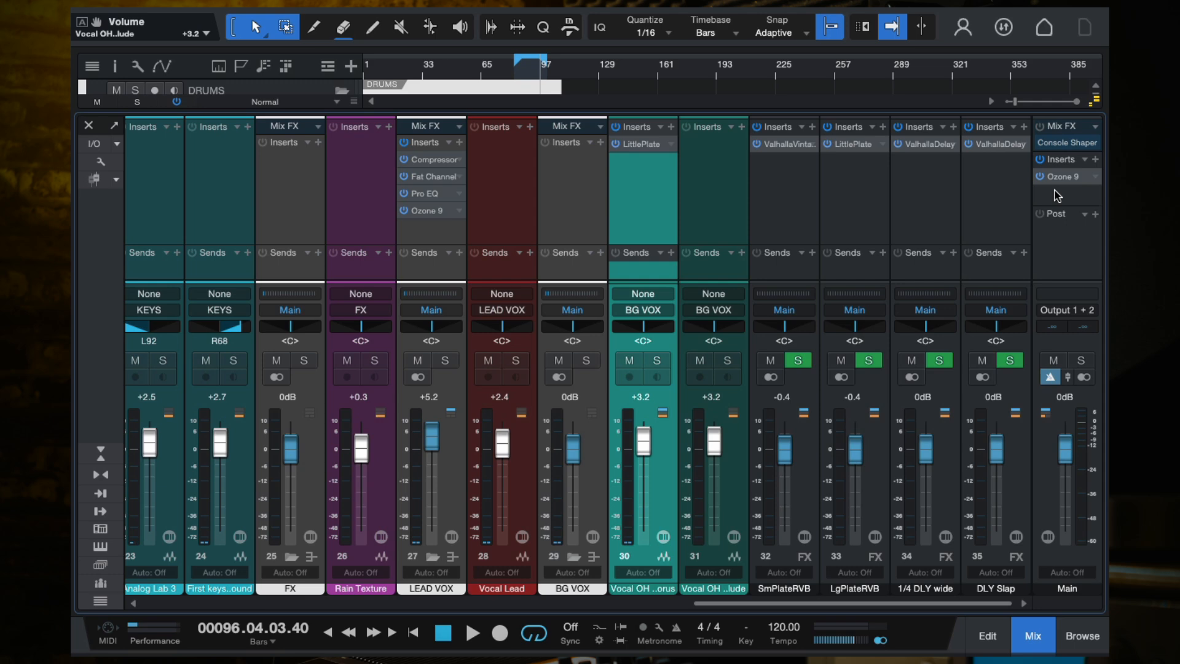
# - Close the mixer and place the playhead at bar 91 in the arrangement
pyautogui.click(1063, 250)
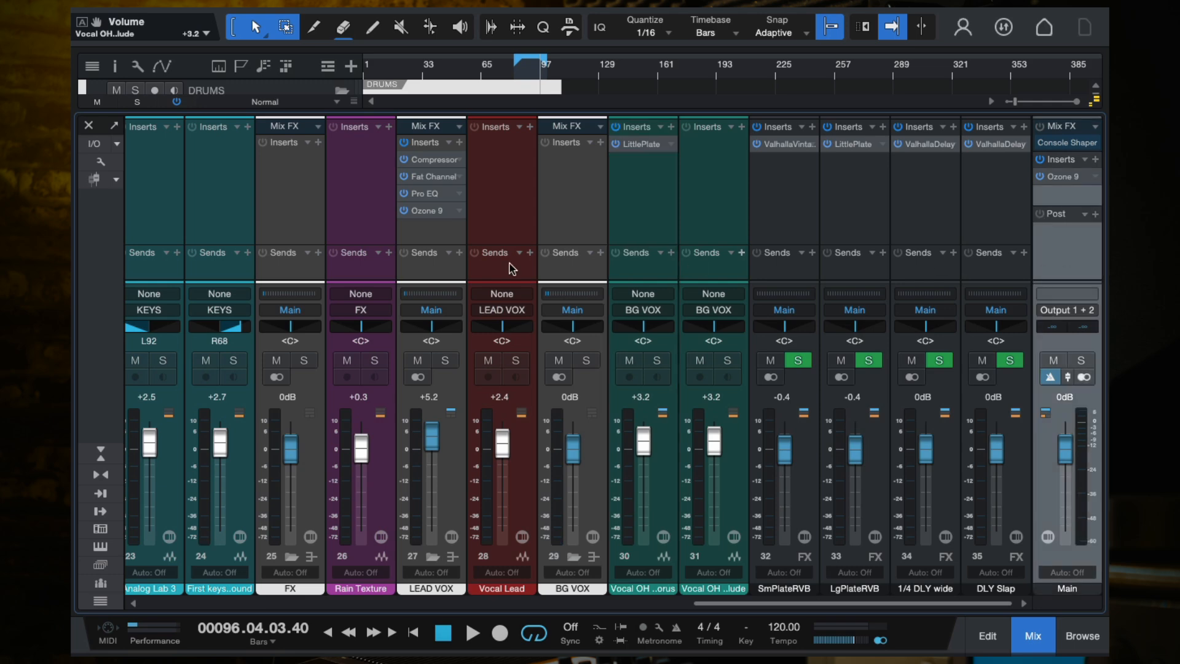
pyautogui.click(89, 126)
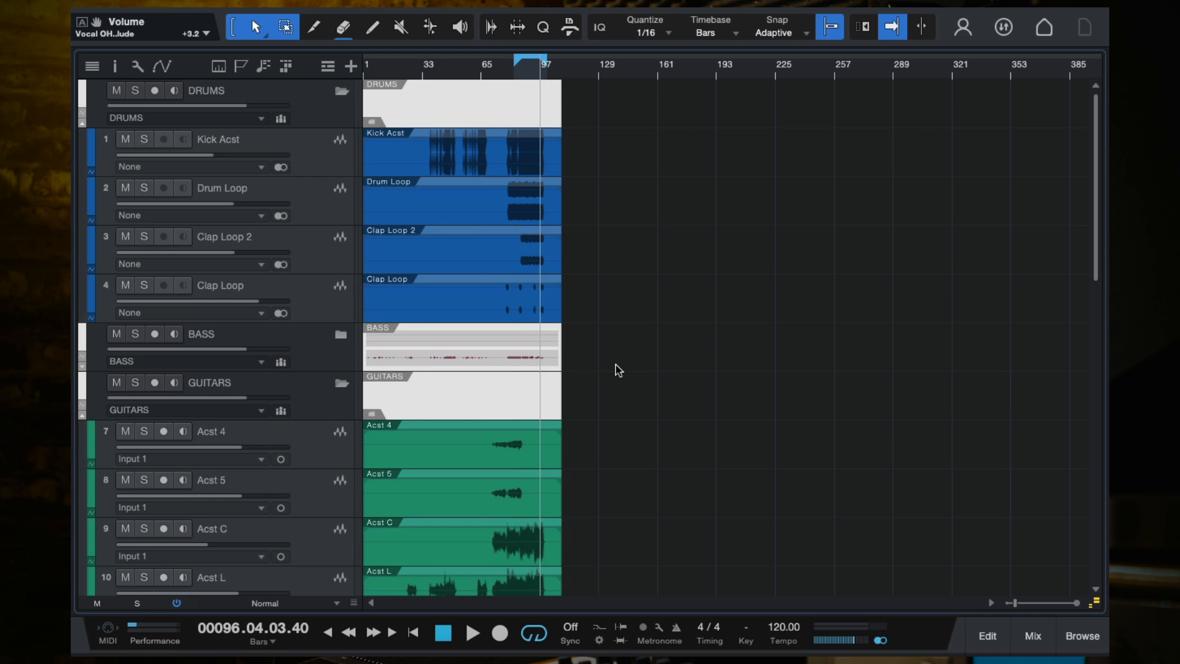
pyautogui.click(530, 67)
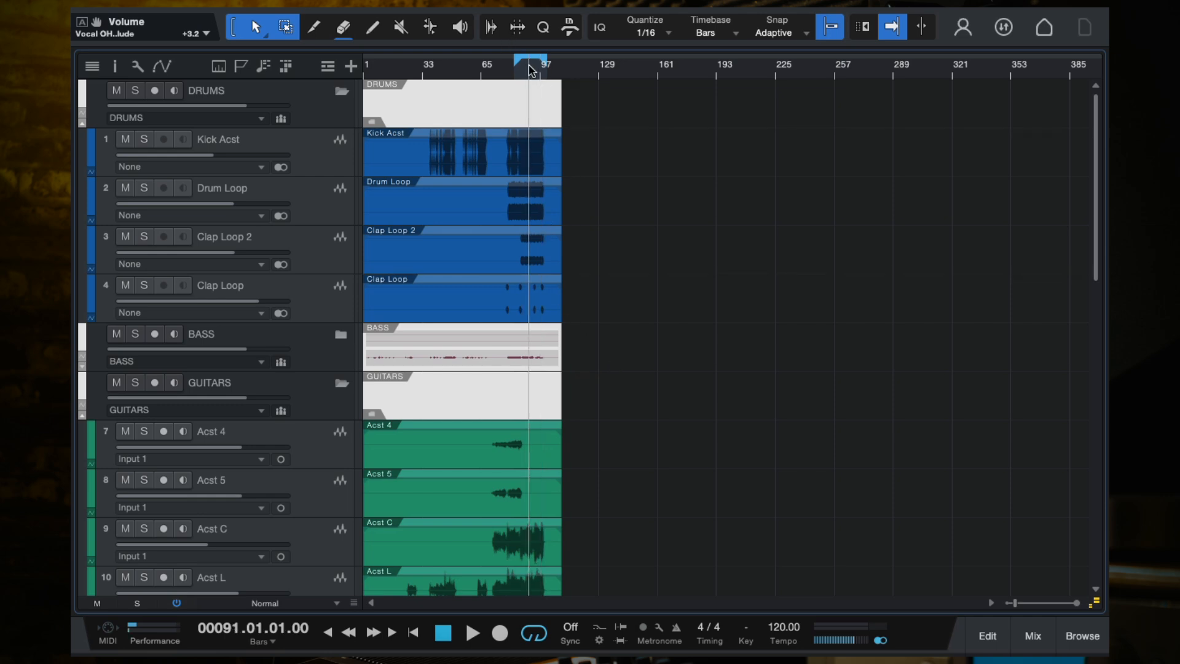